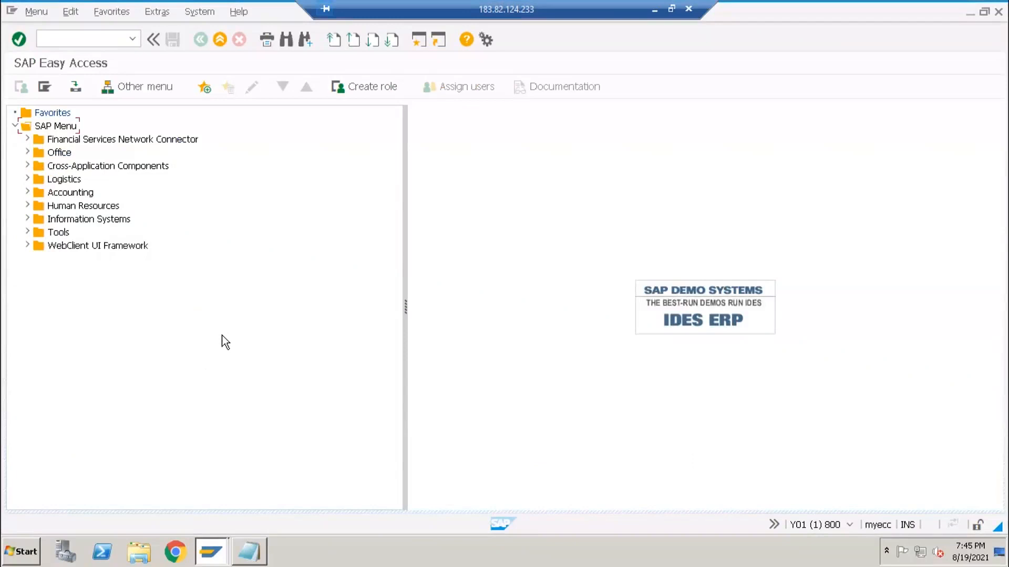
- Launch a blank Untitled Notepad window through the Run dialog with notepad
key("Return")
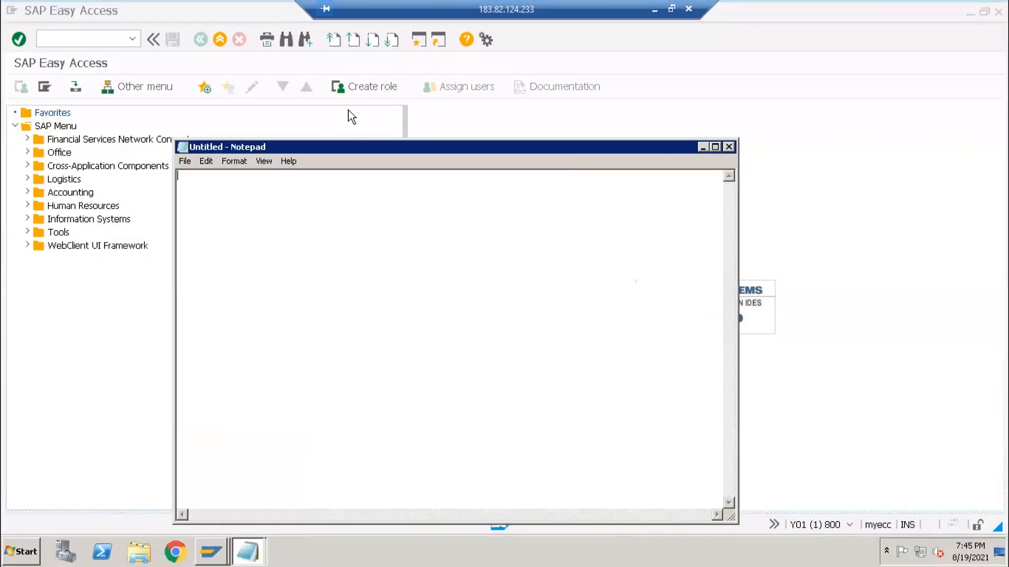
- Write the heading 'Data Extraction part (Regarding source system)' with lines info object, ASO and Flat file
left_click_drag(357, 145, 551, 122)
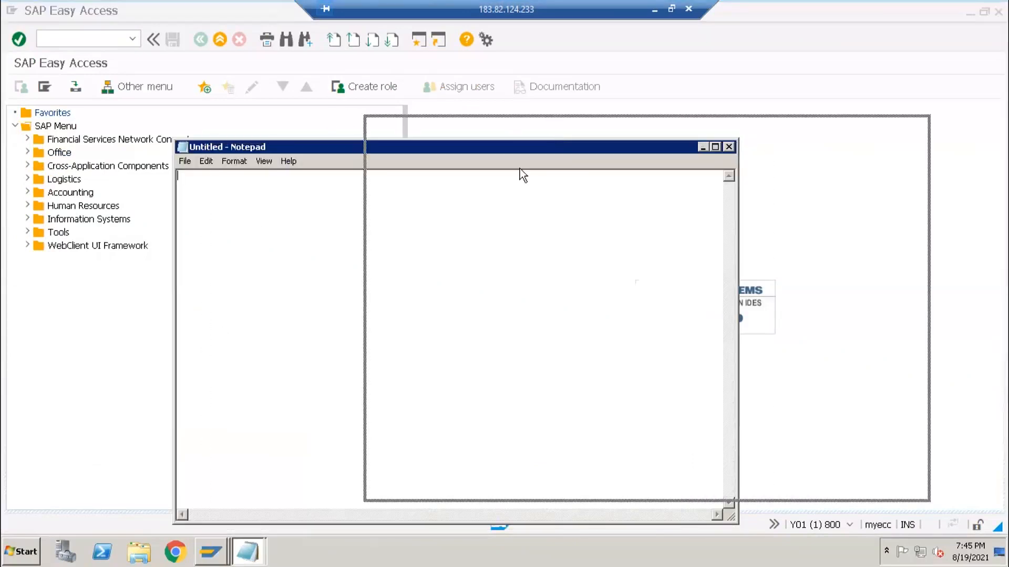
type("Data ")
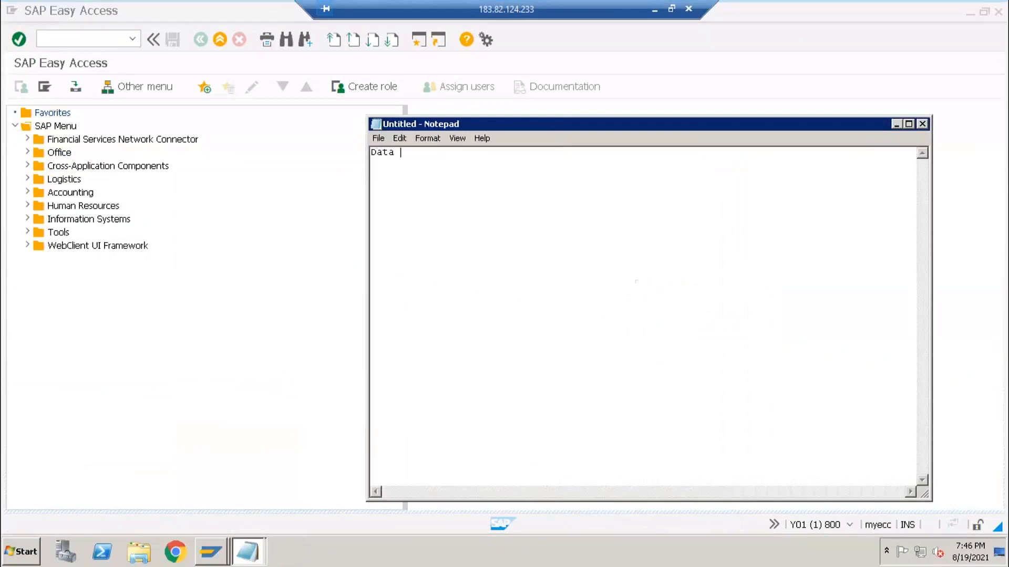
type("Extraction part (Regarding source")
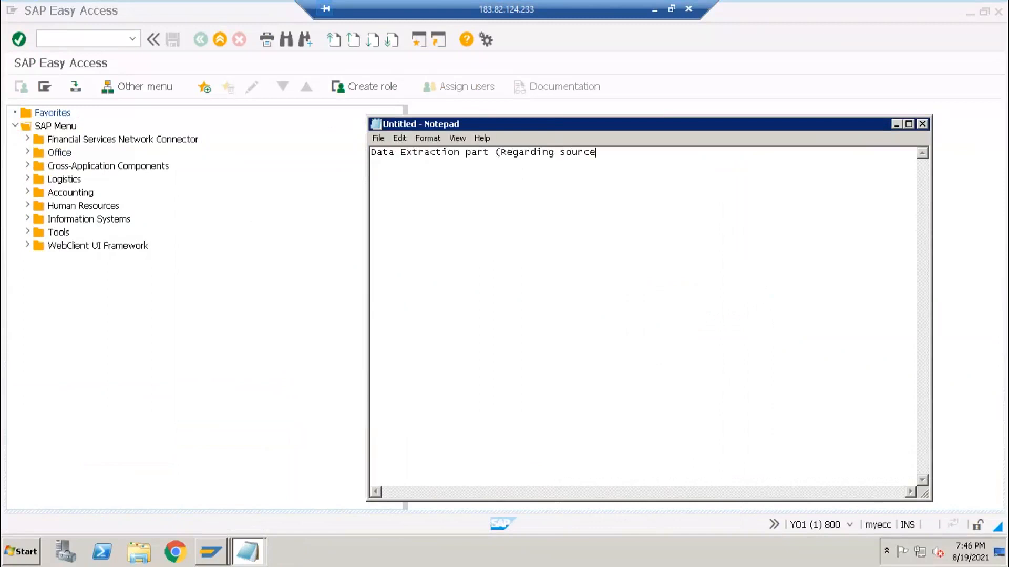
type(" systems")
key("BackSpace")
type(")")
key("Return")
type("info object ")
type("ASO")
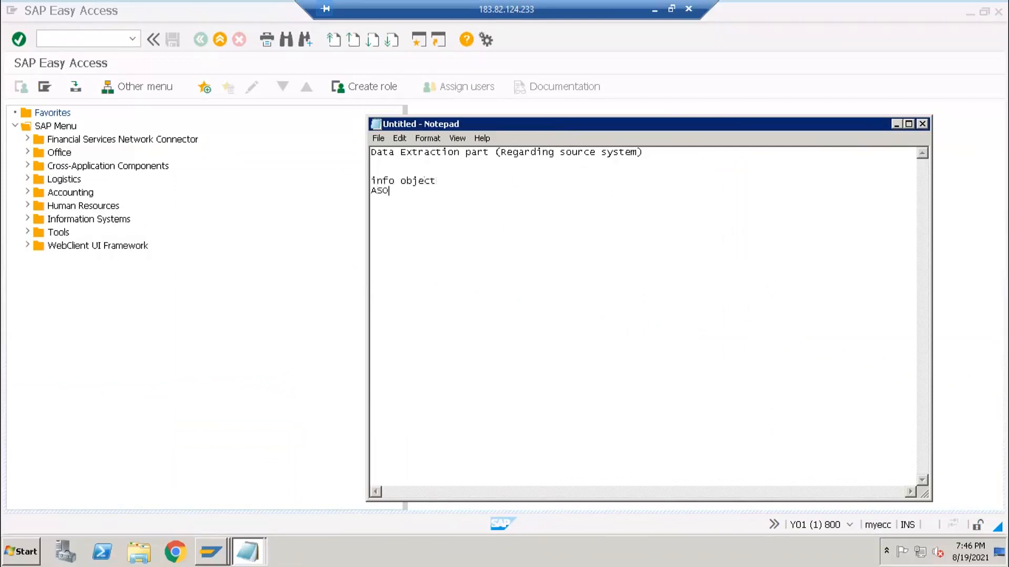
left_click(383, 181)
left_click_drag(383, 181, 407, 179)
double_click(379, 192)
key("Return")
key("Return")
type("Flat fi")
- Highlight the info object and ASO notes for emphasis, then switch back to SAP
left_click_drag(383, 182, 425, 184)
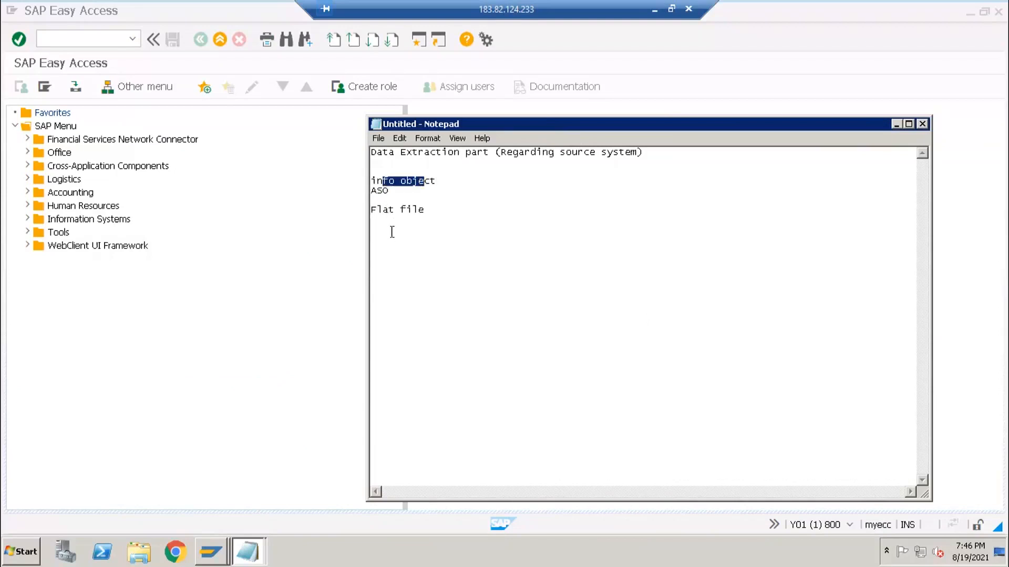
left_click(390, 230)
left_click_drag(376, 190, 410, 242)
left_click(418, 226)
left_click(417, 237)
left_click(291, 310)
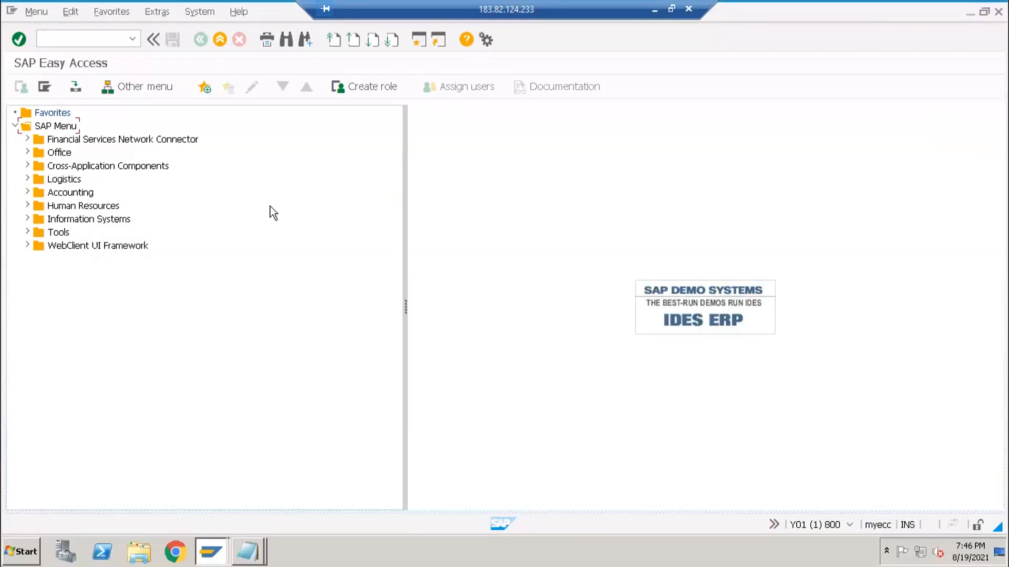
- Add the line 'Transational data' below Flat file in the Notepad notes, then return to SAP
left_click(251, 554)
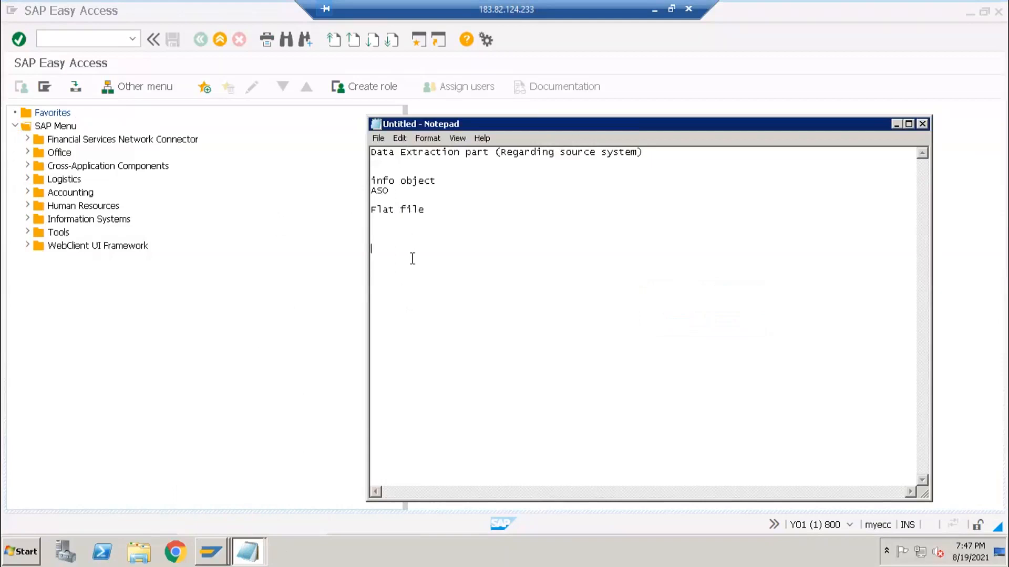
left_click(373, 211)
left_click(376, 239)
left_click(405, 202)
type("Transational data")
left_click(220, 323)
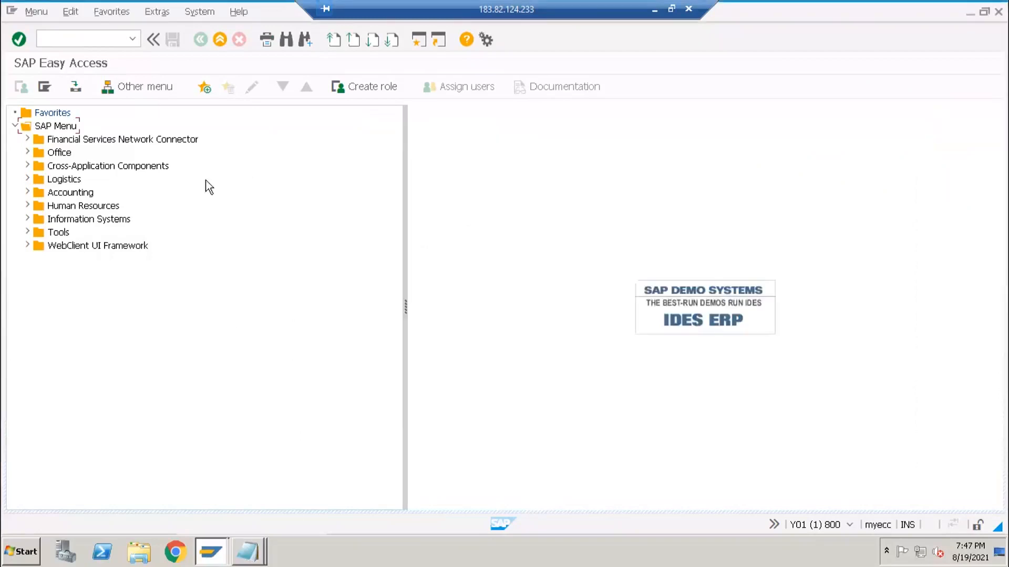
left_click(75, 33)
- Run /olbwe for the LO Customizing Cockpit and select the Logistics applications tree
type("/olbwe")
key("Return")
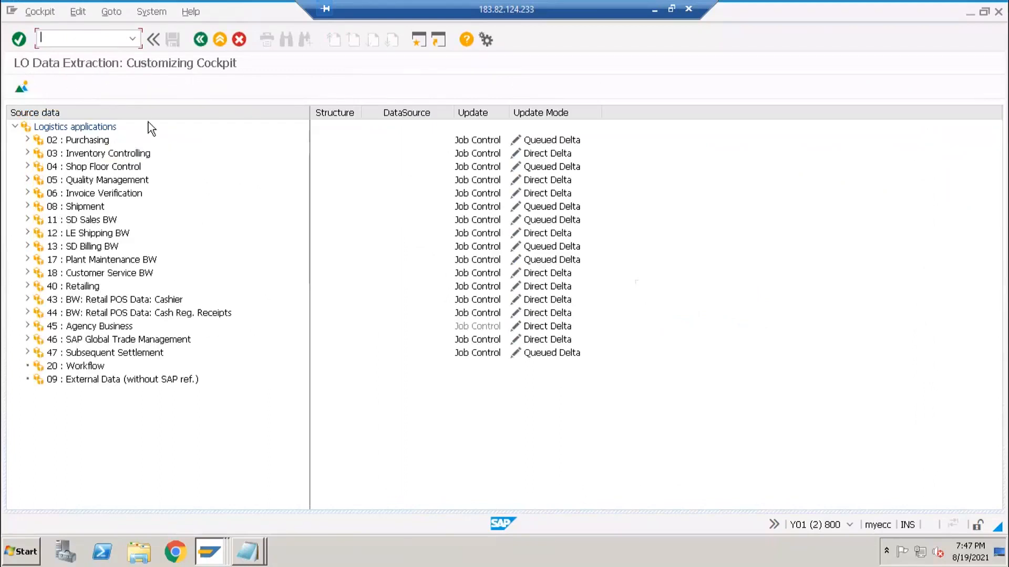
left_click(37, 128)
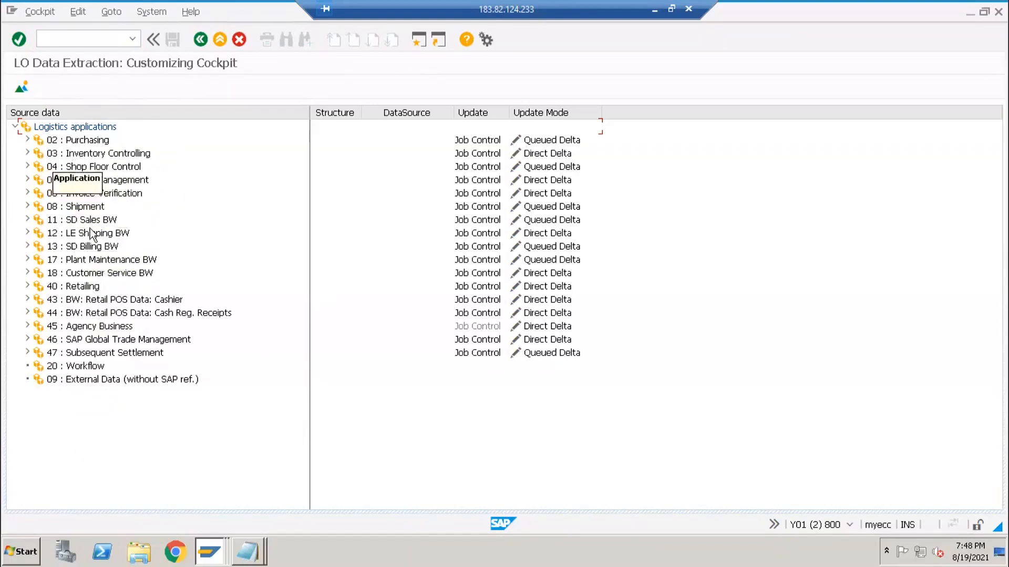
- Expand 11 : SD Sales BW and its Extract structures, and autofit the DataSource column
left_click(28, 220)
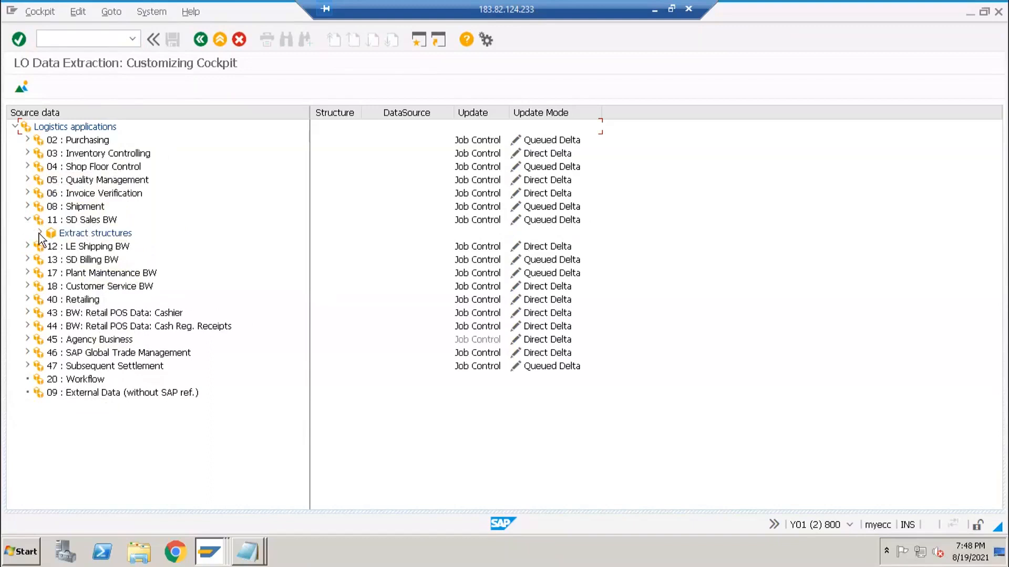
left_click(40, 233)
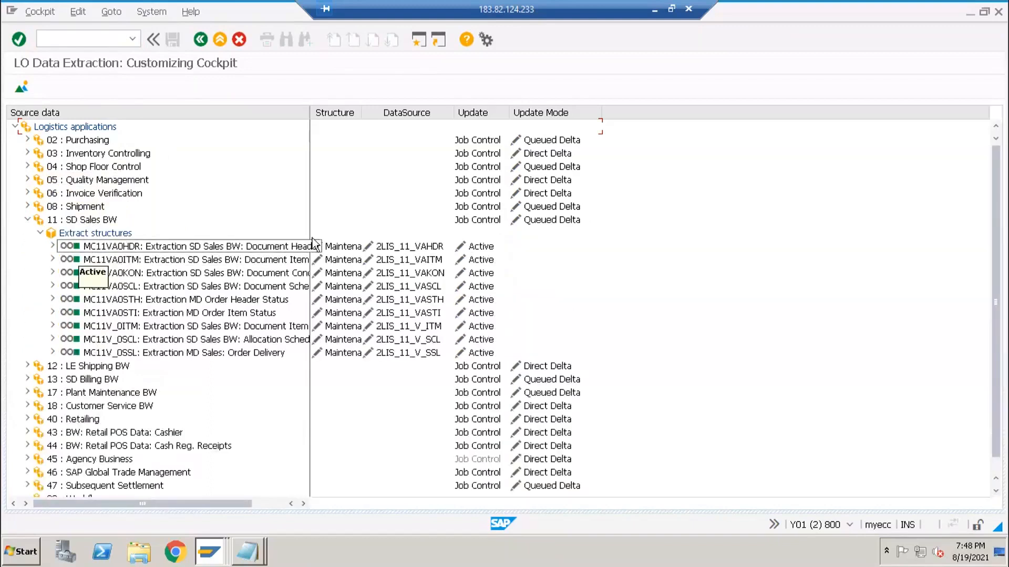
double_click(451, 114)
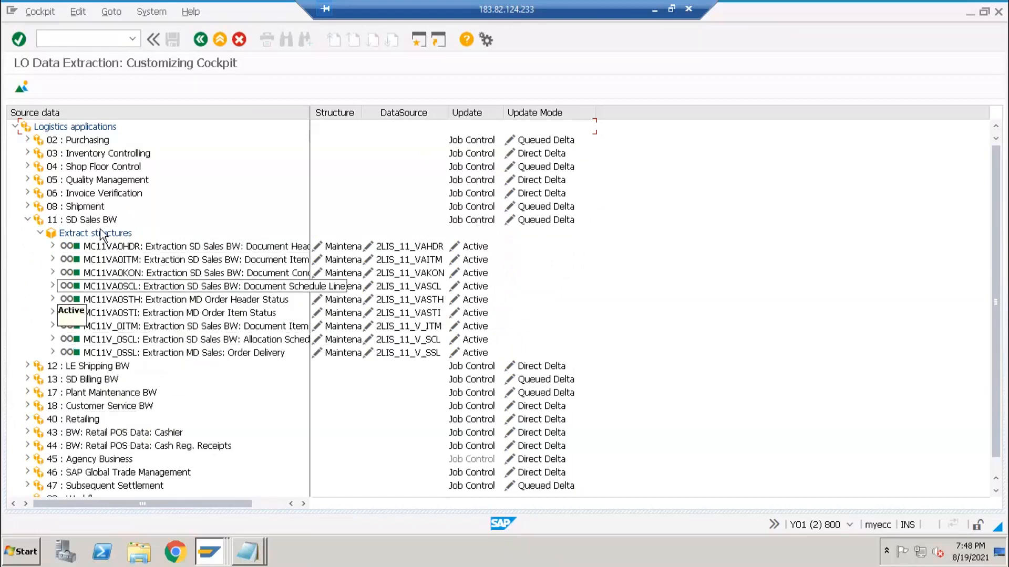
left_click(94, 39)
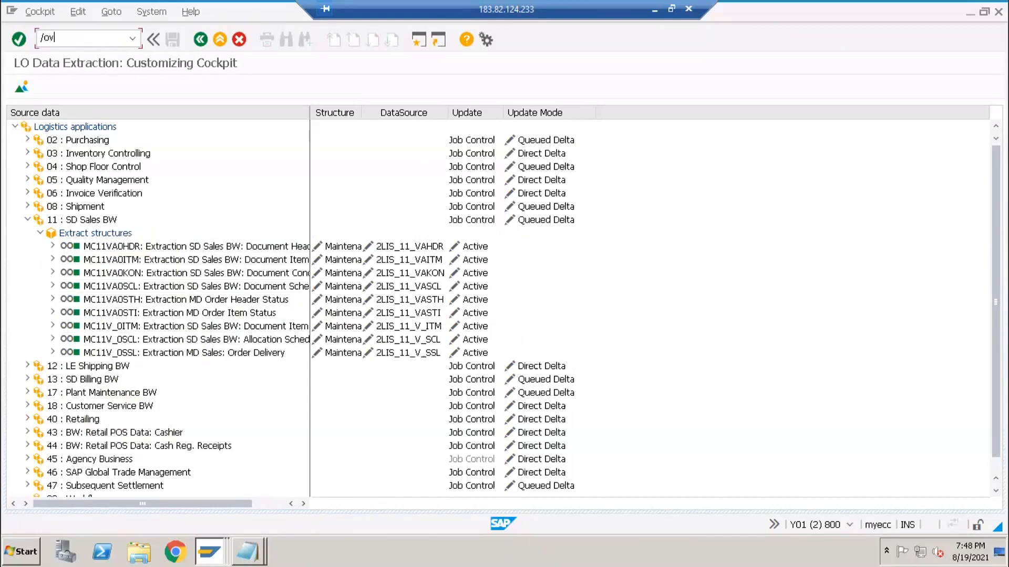
key("Return")
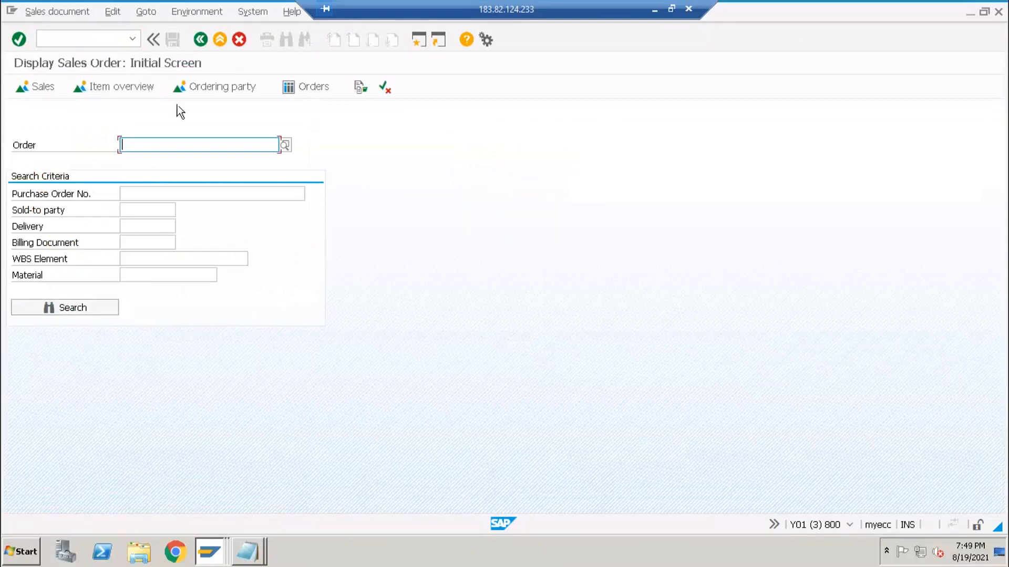
left_click(156, 145)
left_click(147, 158)
left_click(81, 309)
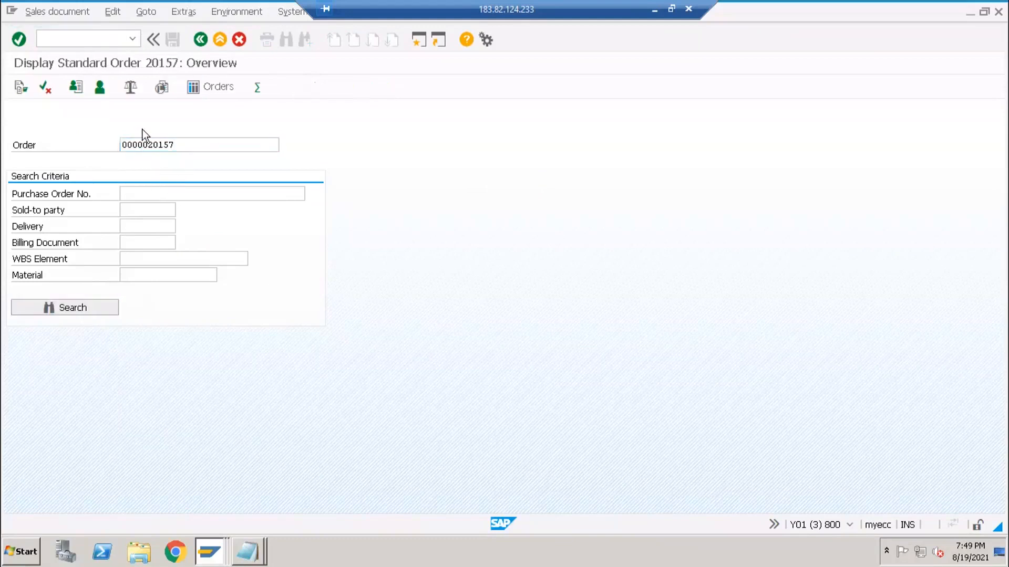
left_click(138, 112)
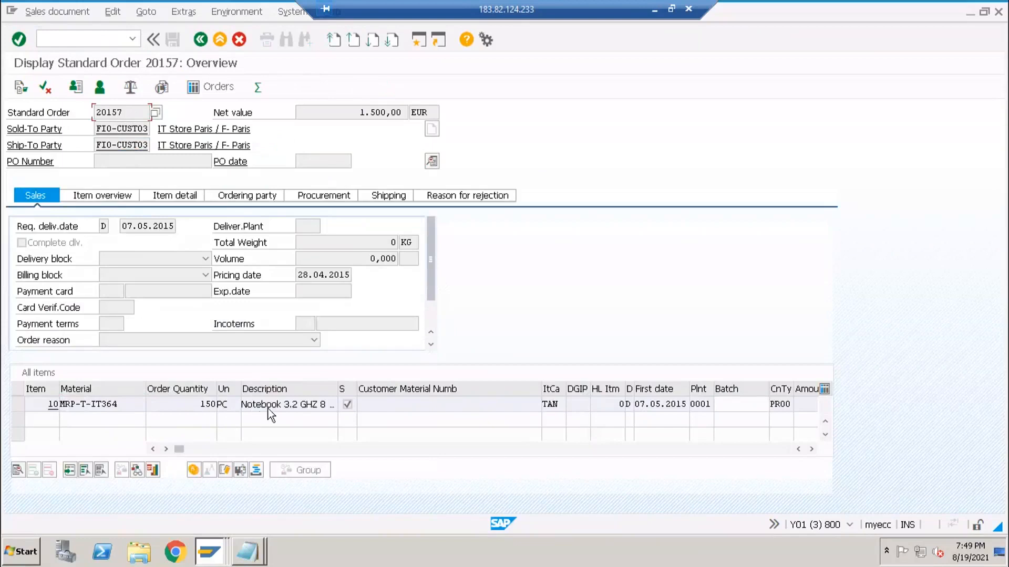
- Review item 10's notebook description, order quantity 150 and date 07.05.2015
left_click_drag(254, 403, 309, 403)
left_click(319, 409)
left_click(212, 403)
left_click_drag(201, 405, 224, 405)
left_click(181, 405)
left_click_drag(241, 405, 333, 409)
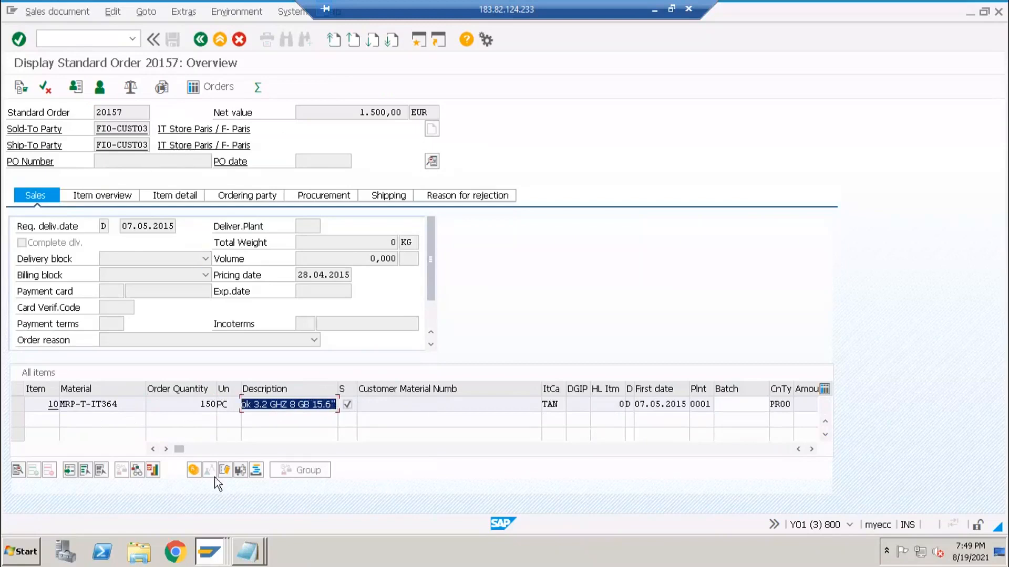
left_click(812, 451)
left_click(812, 450)
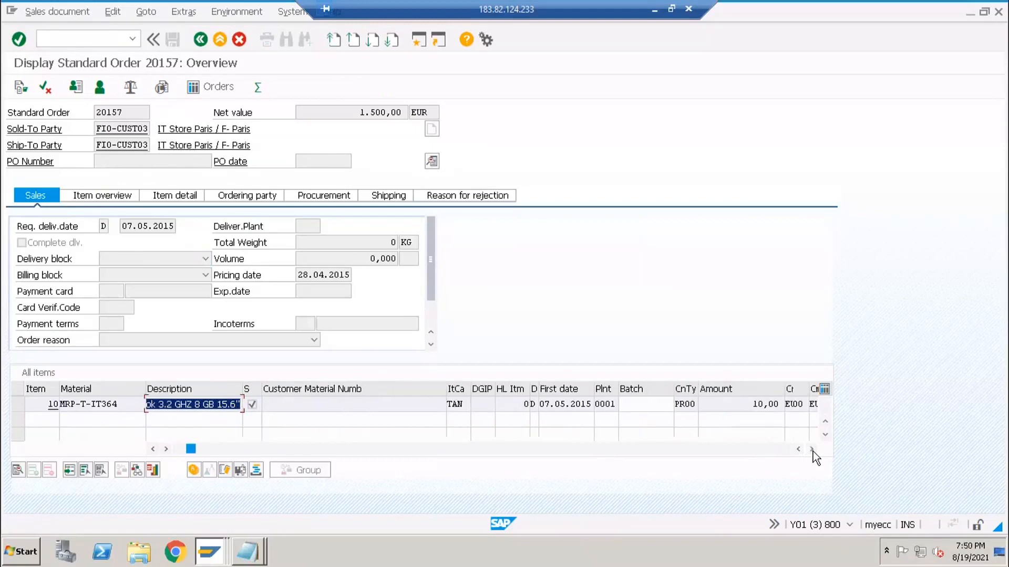
left_click(811, 450)
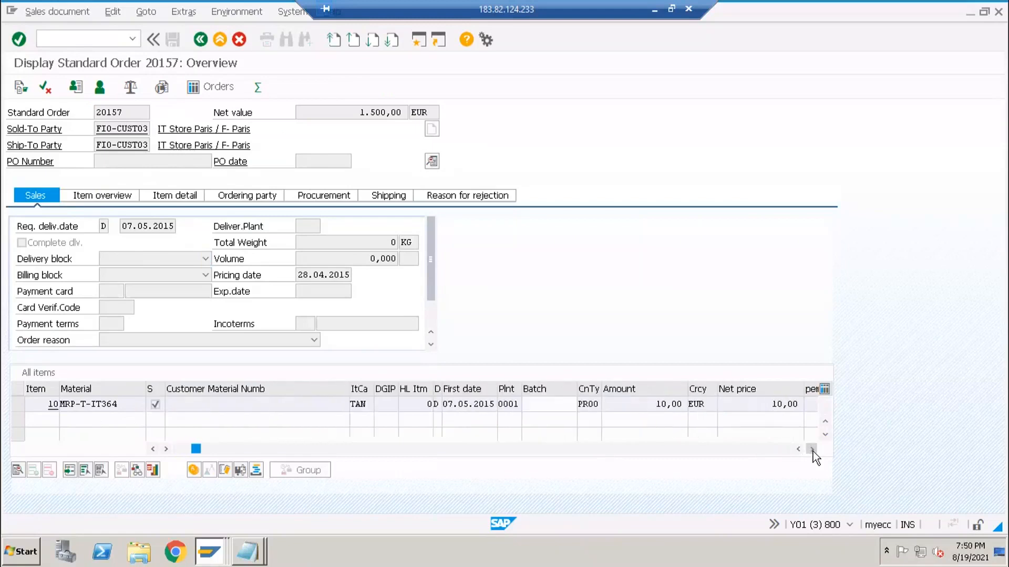
left_click(812, 450)
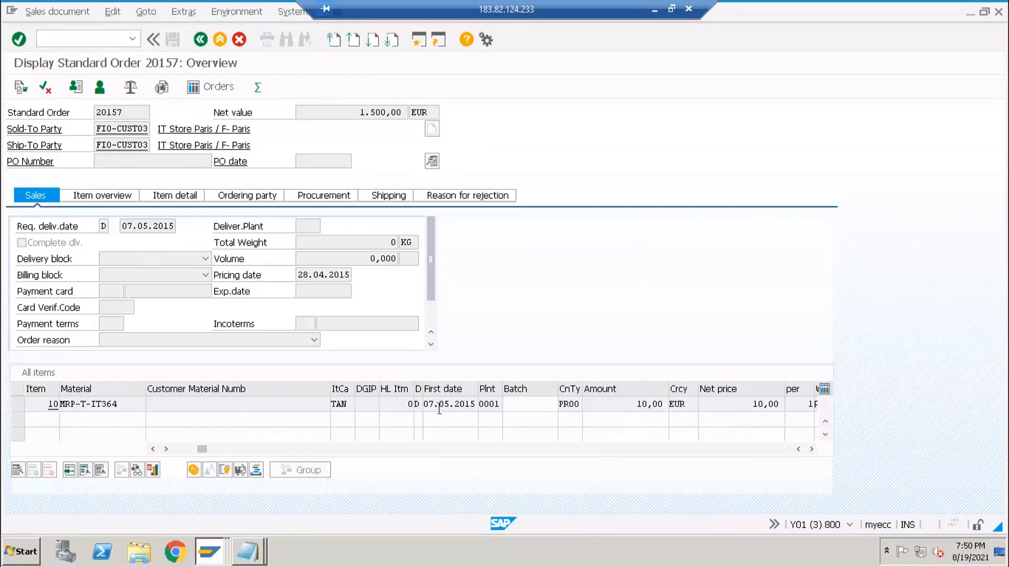
left_click_drag(430, 402, 469, 401)
left_click(126, 225)
- Scroll the items table right to show item 10's net value 1.500,00
left_click(812, 448)
left_click(812, 449)
left_click(812, 449)
left_click(811, 449)
double_click(609, 405)
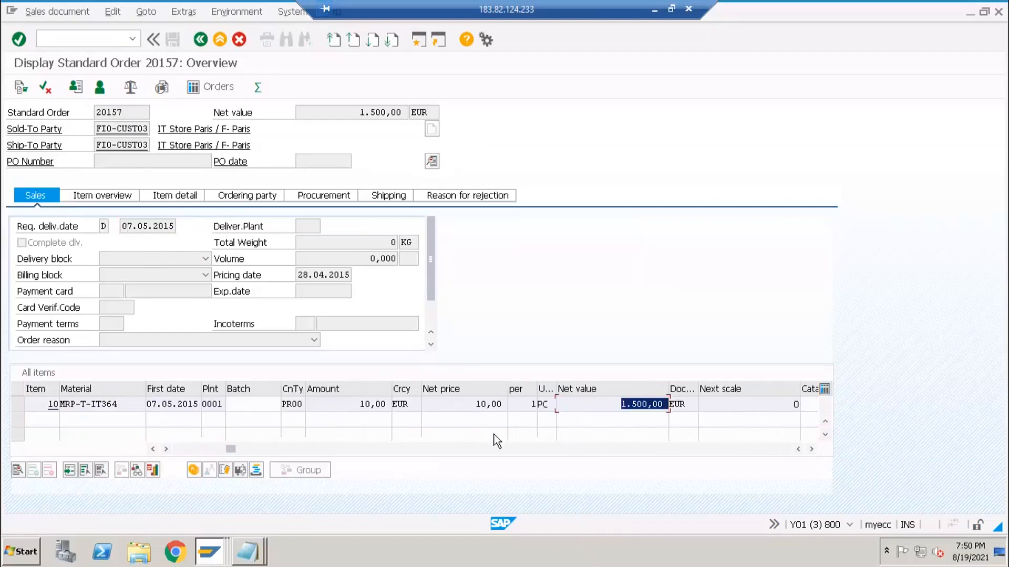
left_click(633, 405)
left_click_drag(670, 401, 824, 458)
left_click(810, 449)
left_click(811, 450)
left_click(810, 449)
left_click(810, 449)
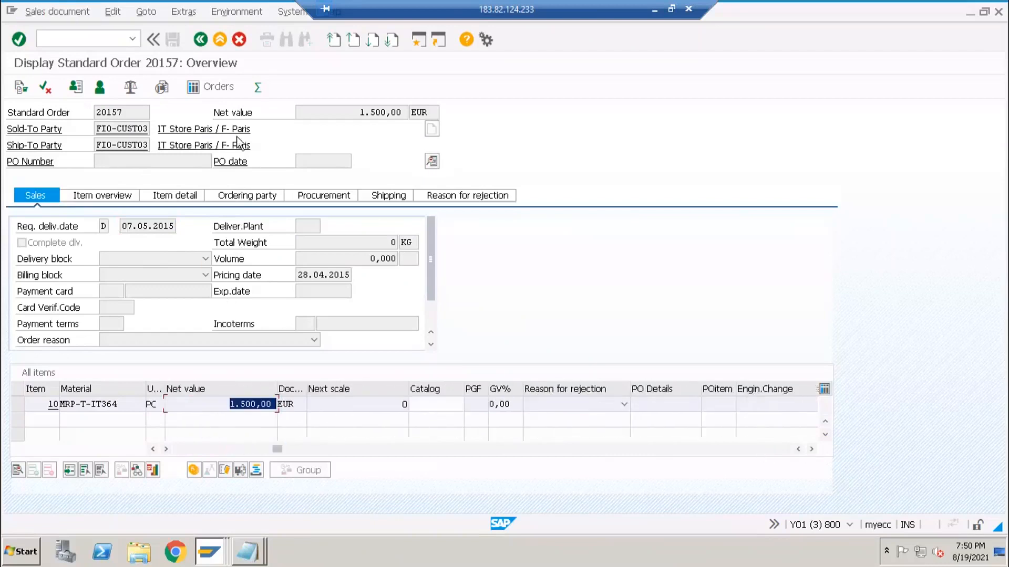
left_click_drag(277, 450, 178, 455)
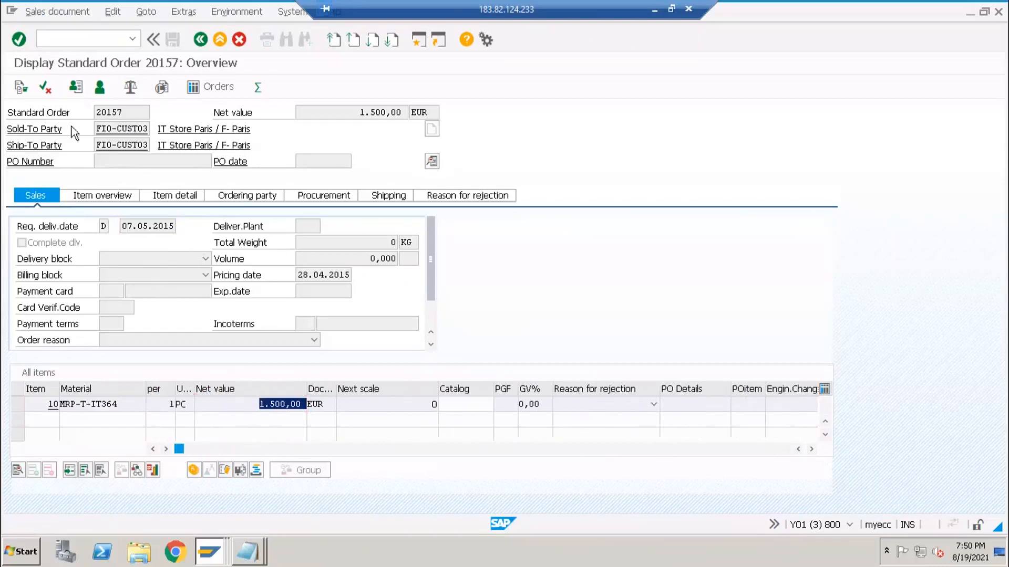
left_click(125, 113)
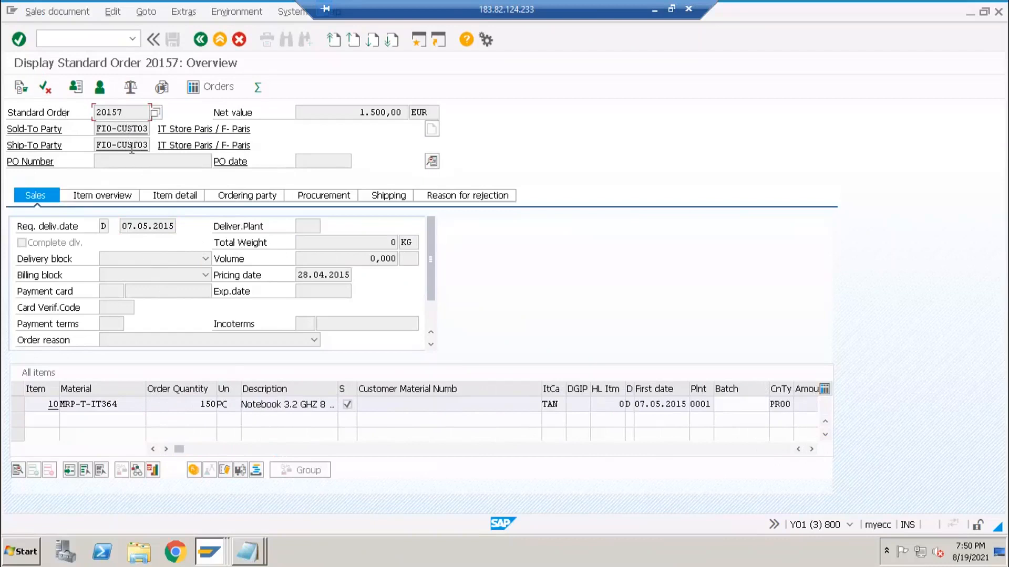
double_click(152, 227)
double_click(208, 405)
left_click(21, 405)
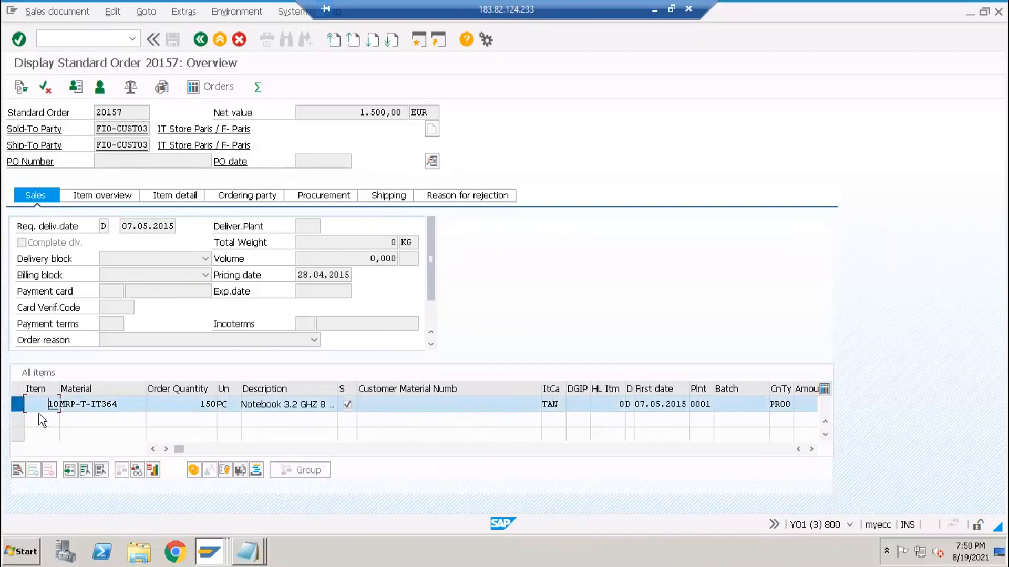
left_click(18, 405)
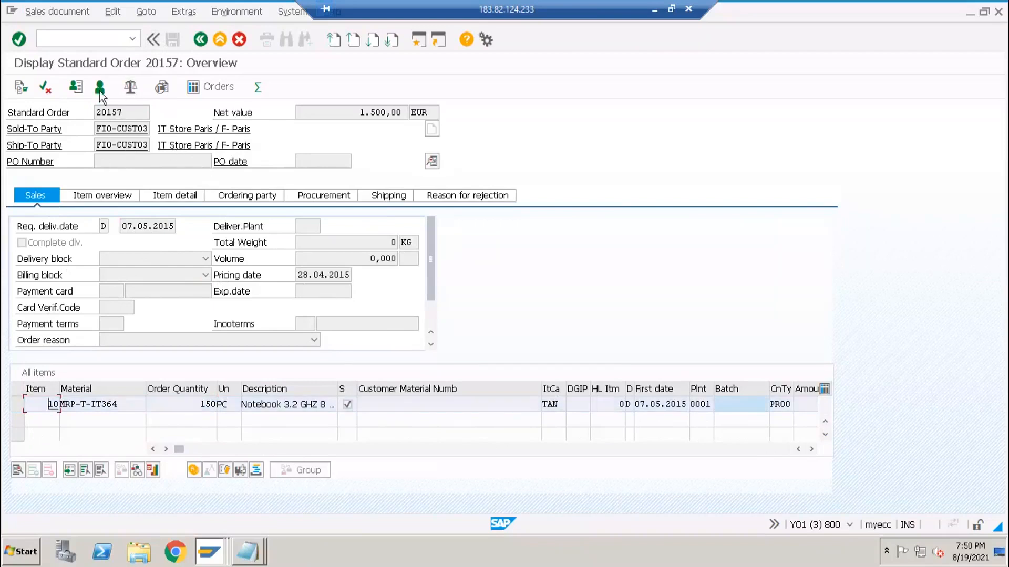
left_click(107, 42)
type("/ose11")
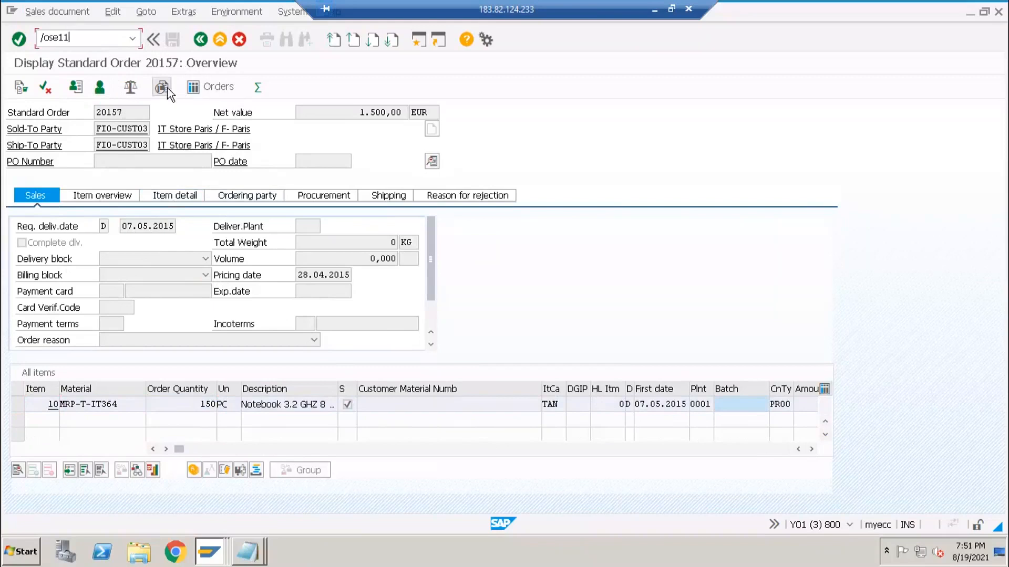
- Display table VBAP in the ABAP Dictionary, picking vbap from the field history
key("Return")
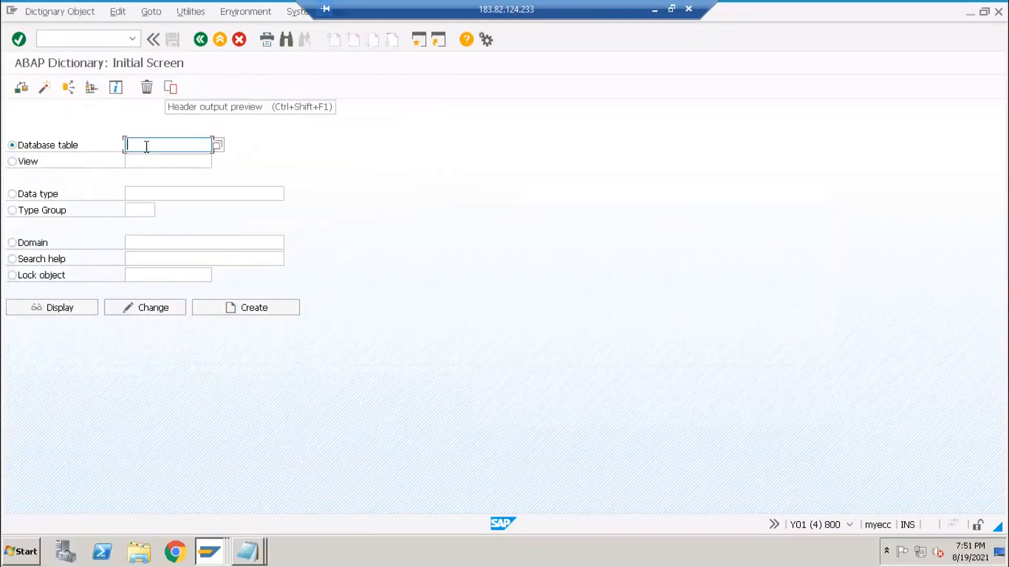
left_click(147, 146)
key("Down")
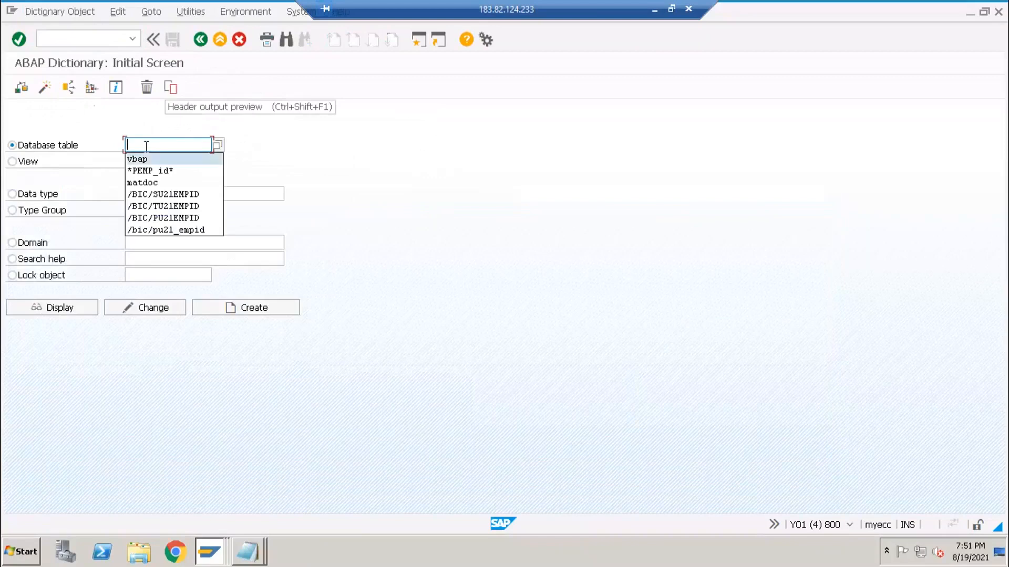
key("Return")
left_click(81, 307)
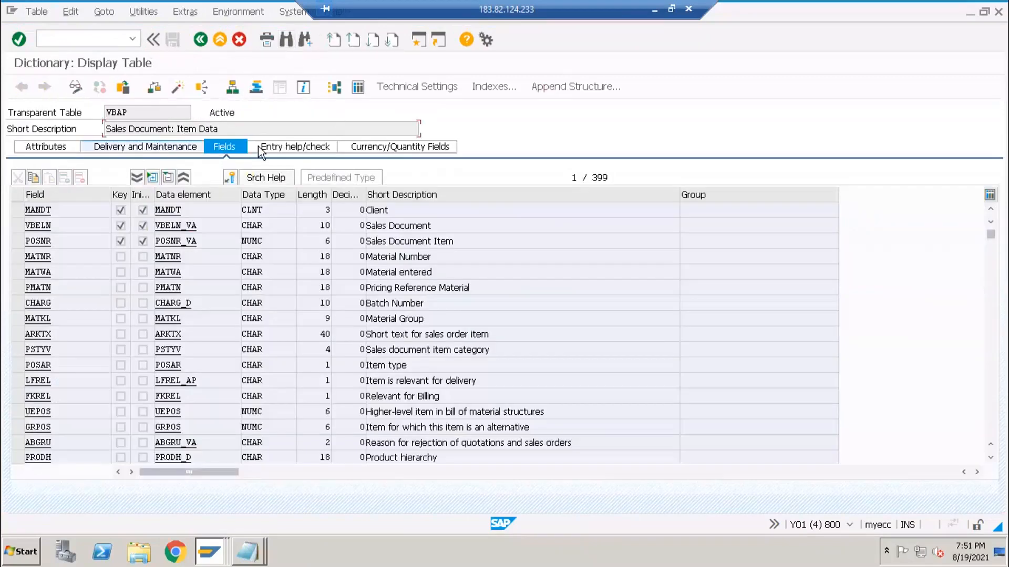
- Compare VBAP with order 20157, then open the VBAP table contents selection screen
key("alt+Tab")
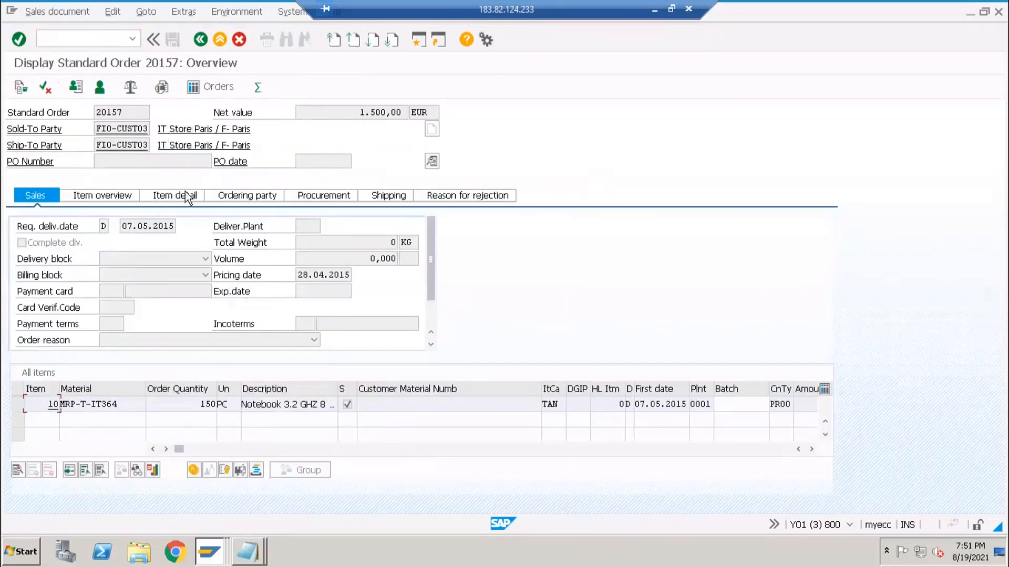
key("alt+Tab")
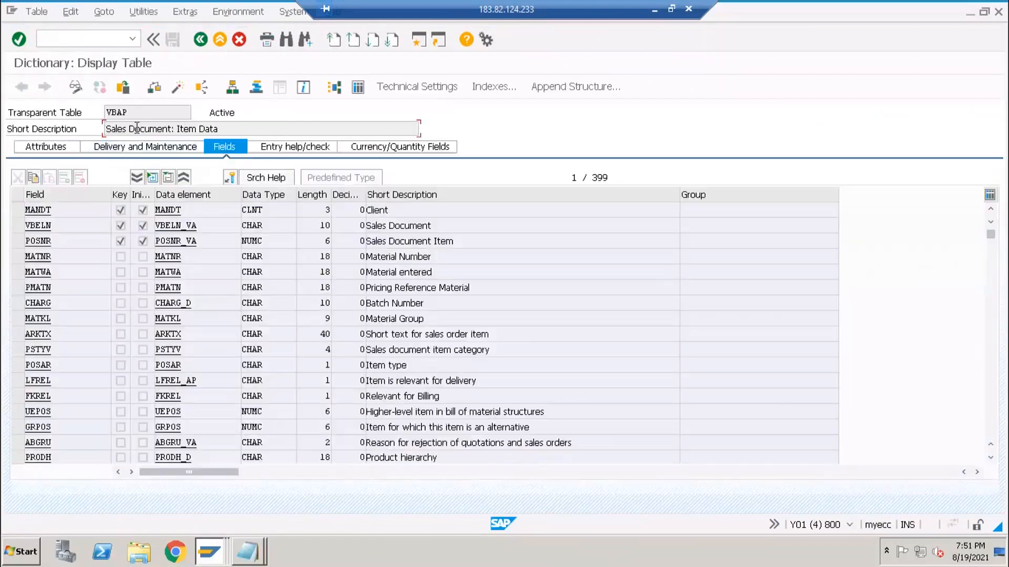
left_click(139, 113)
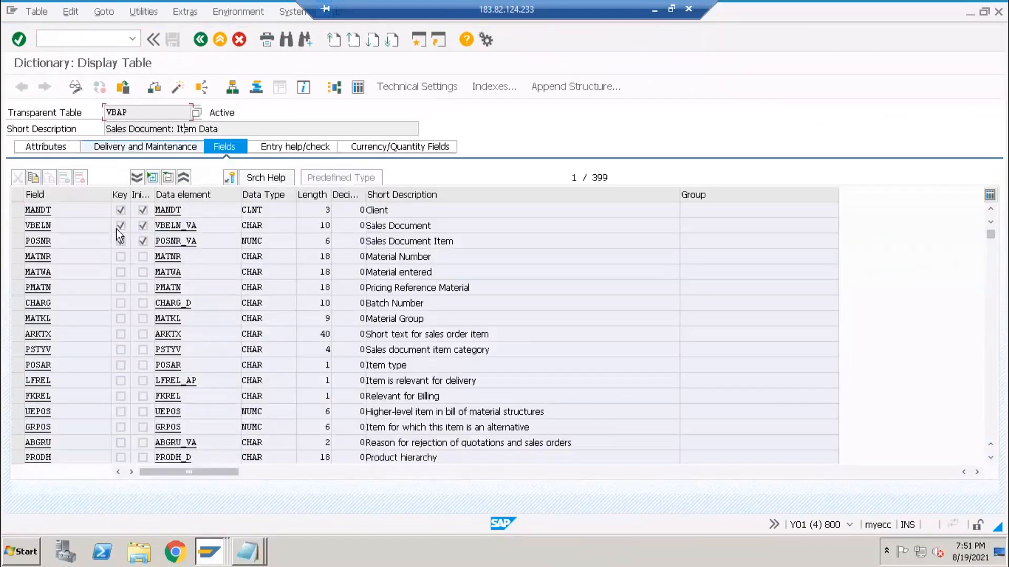
key("alt+Tab")
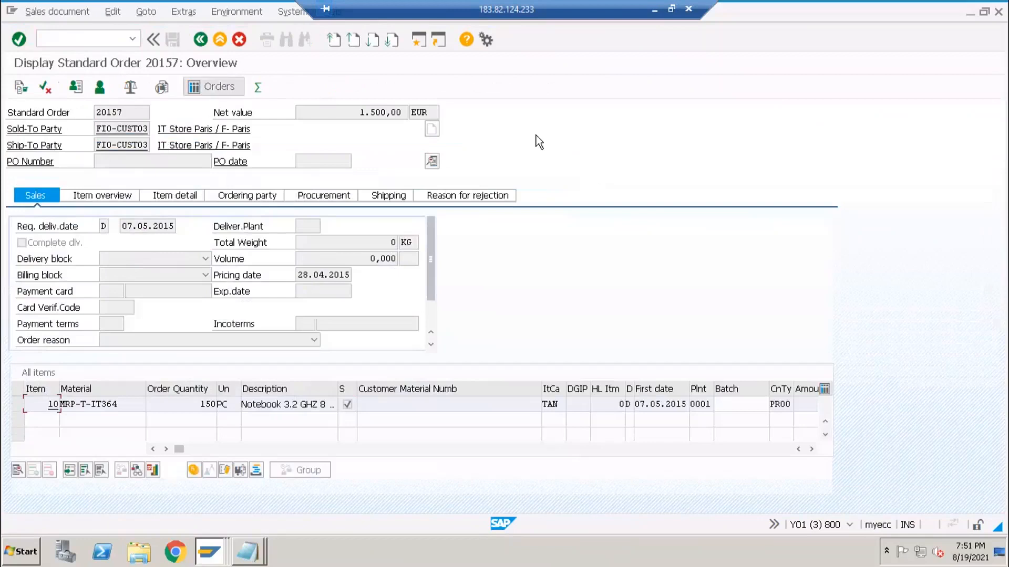
key("alt+Tab")
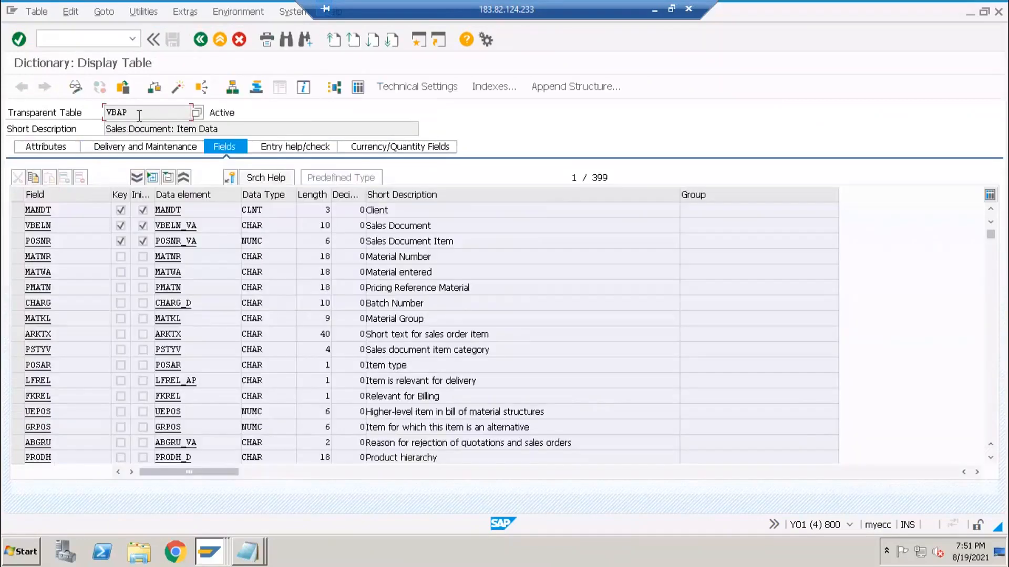
left_click(357, 87)
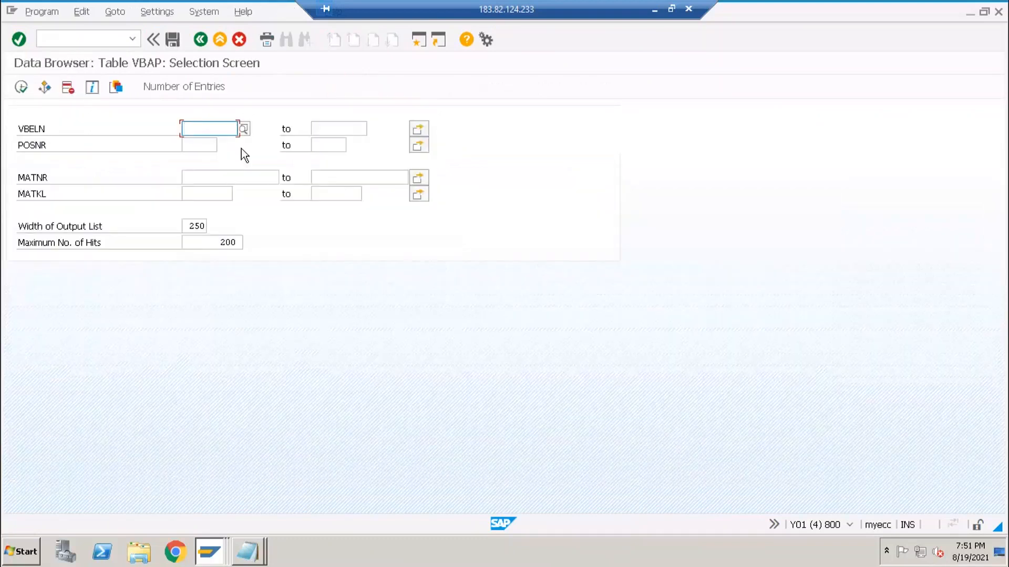
- Copy order number 20157 into the VBELN filter and run the VBAP selection
key("alt+Tab")
left_click(66, 115)
key("ctrl+a")
key("ctrl+c")
key("alt+Tab")
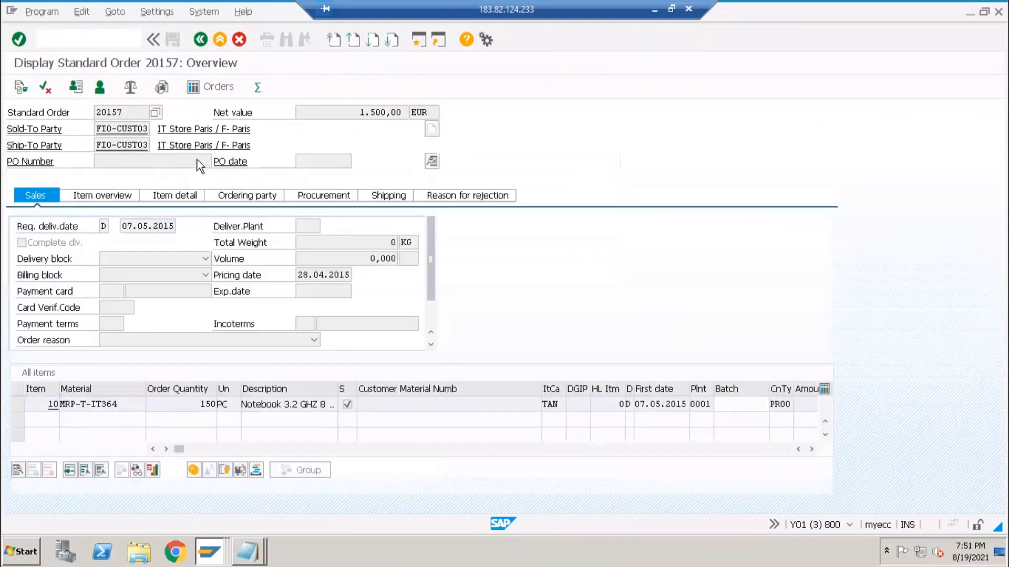
key("ctrl+v")
left_click(22, 88)
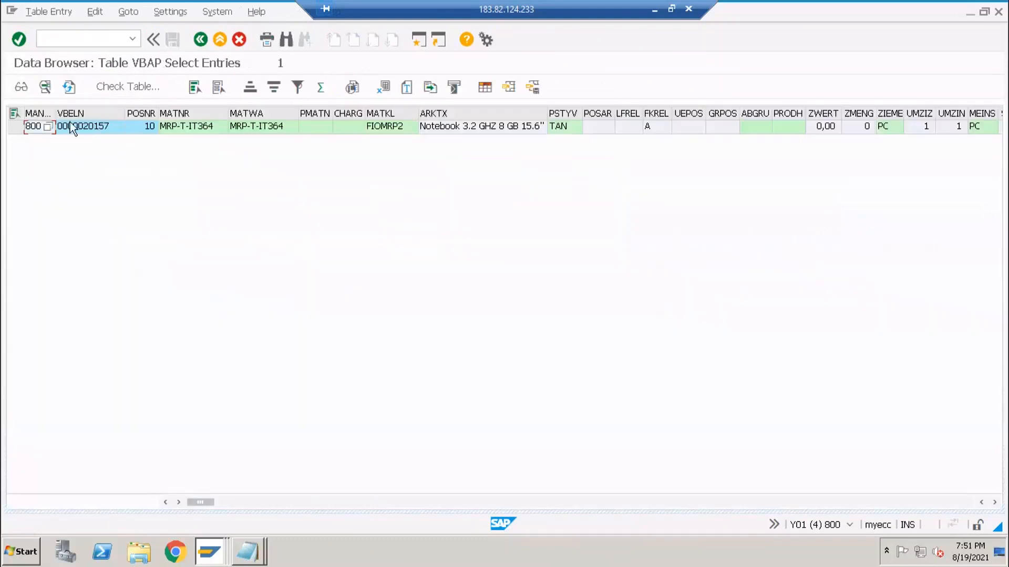
- Inspect the returned item 10 row, its notebook description and 1.500,00 net value
left_click(83, 128)
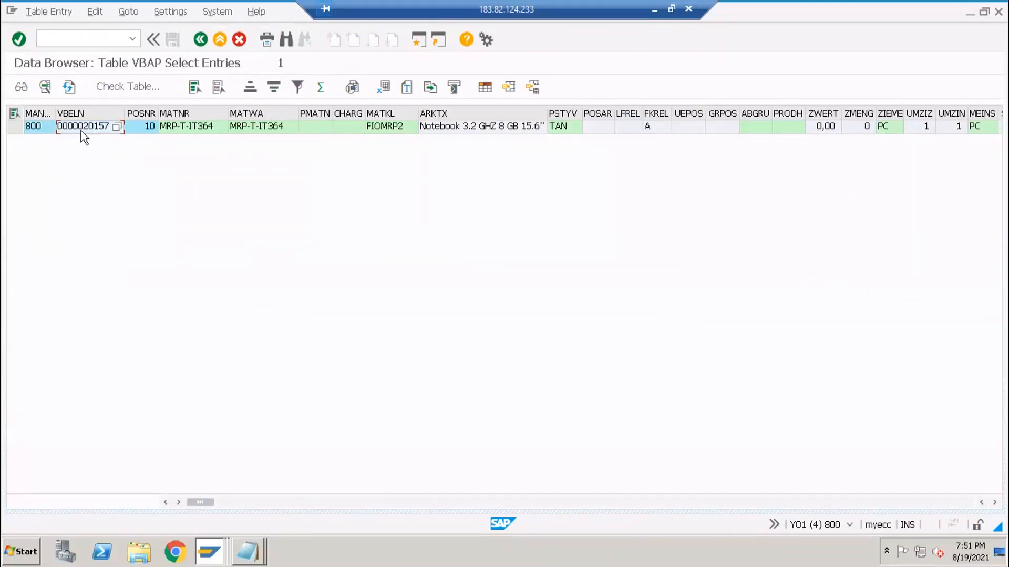
left_click(148, 129)
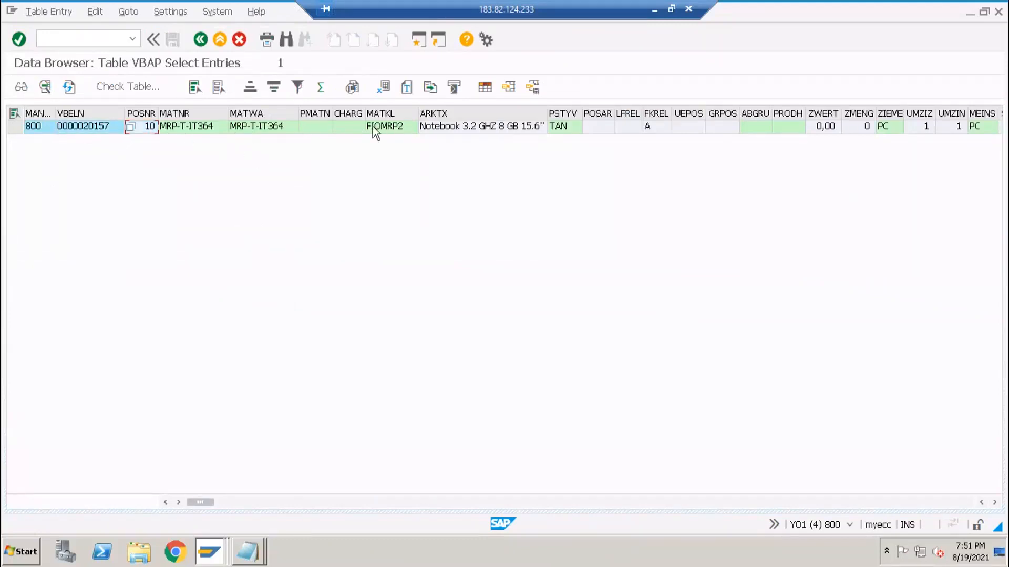
left_click(485, 131)
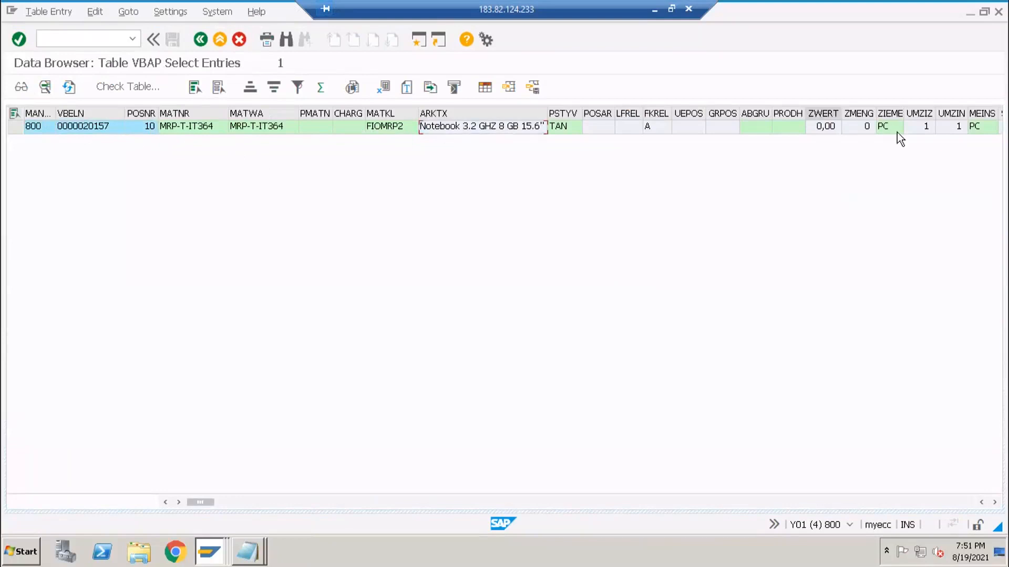
left_click(867, 502)
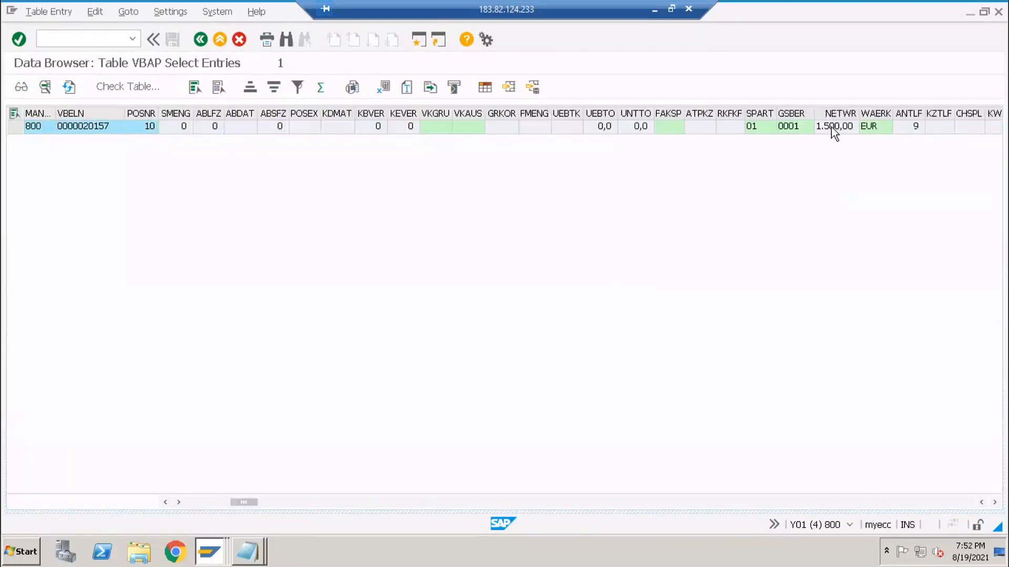
left_click(897, 500)
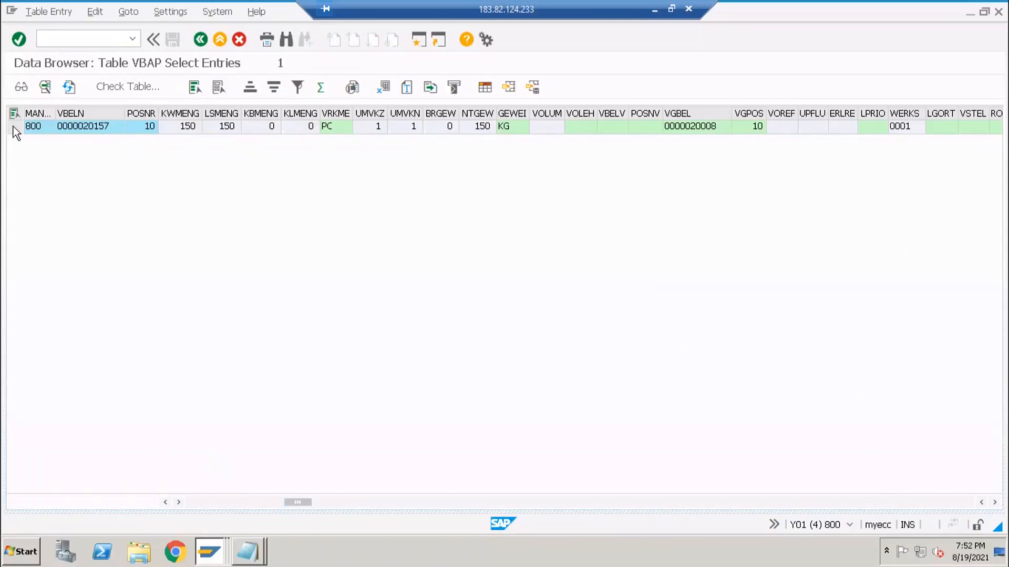
left_click(14, 127)
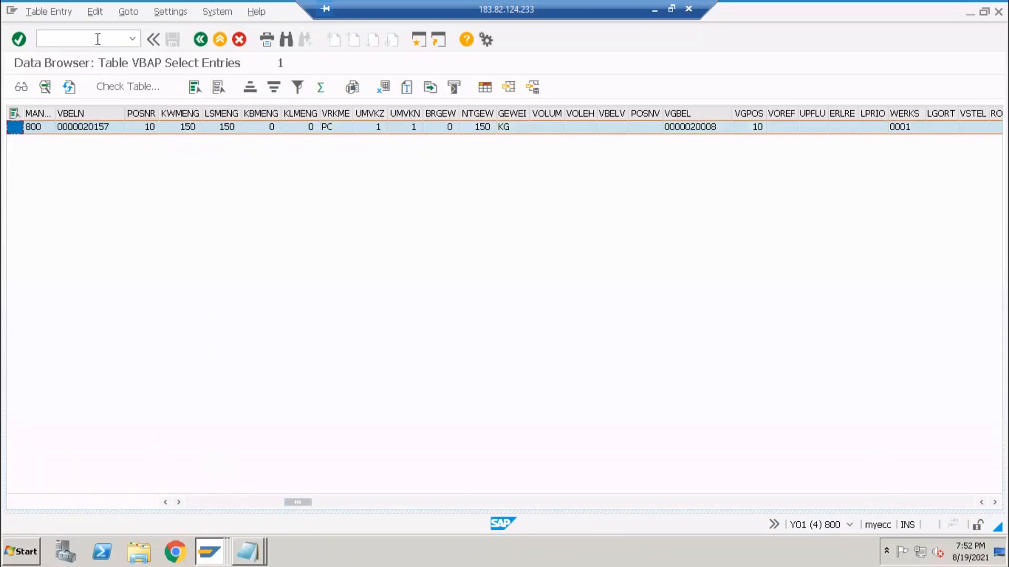
key("alt+Tab")
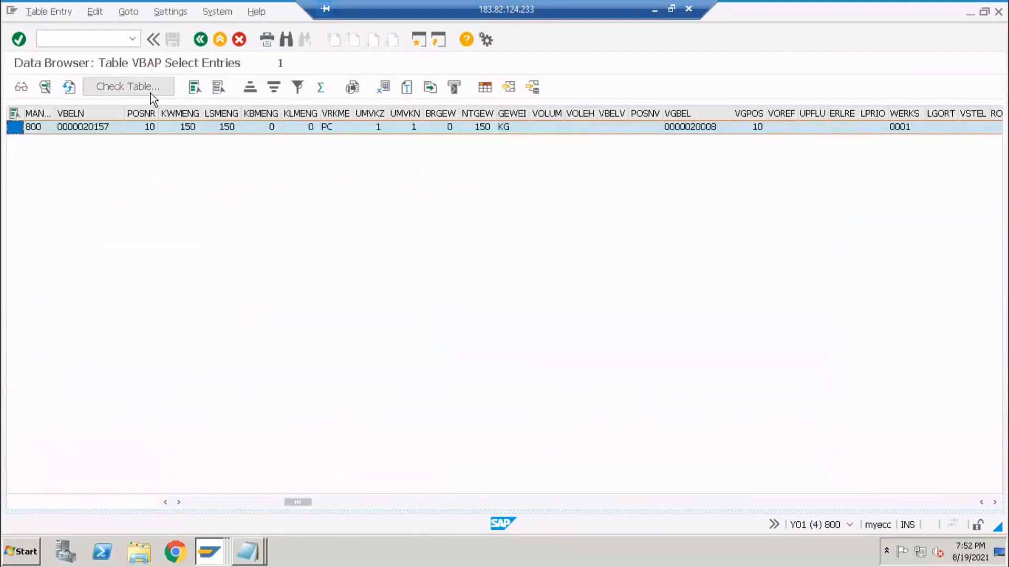
key("F3")
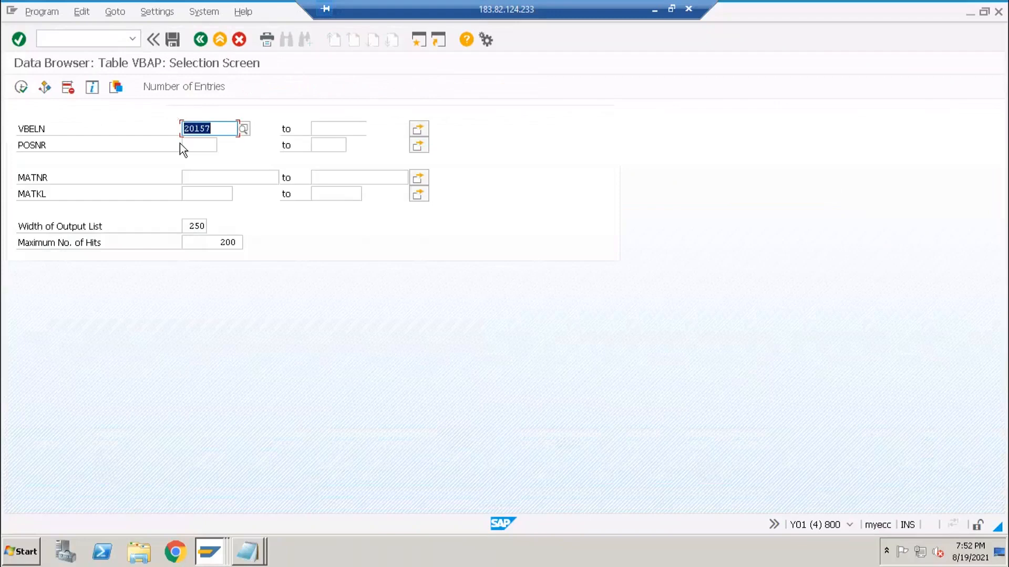
- Go back and start a new ABAP Dictionary session with /oSE11
key("F3")
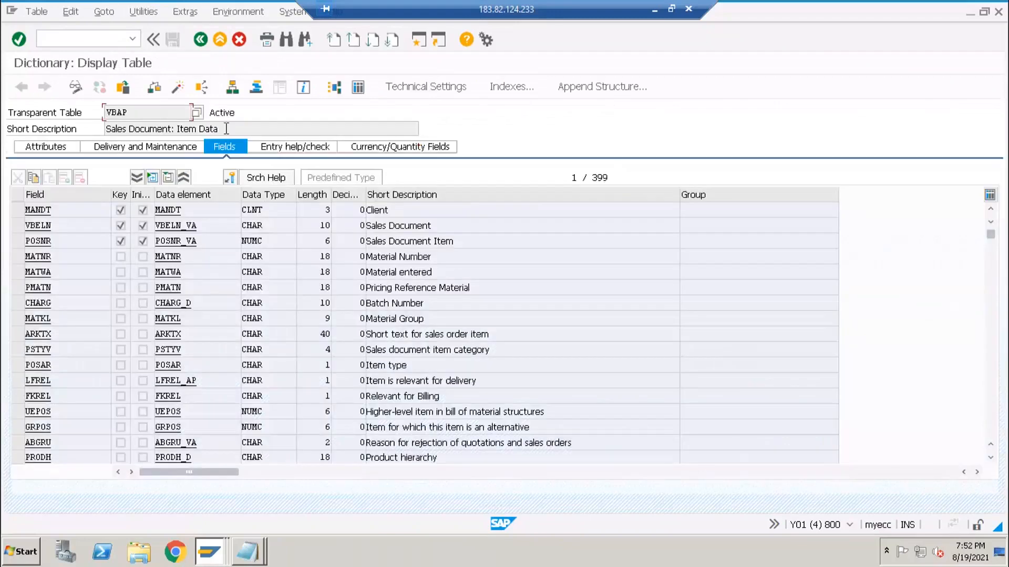
key("Tab")
left_click(96, 34)
type("11")
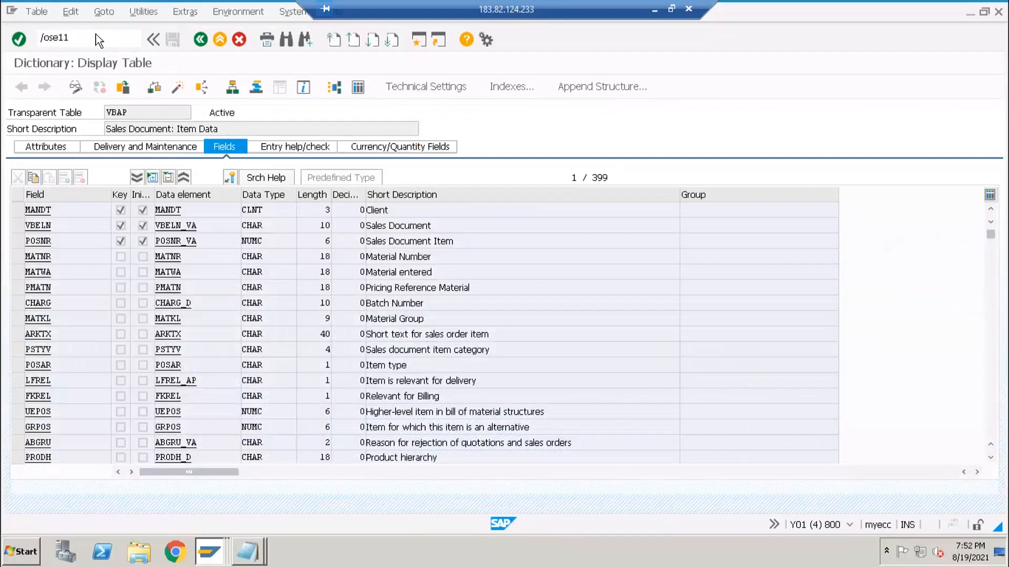
key("Return")
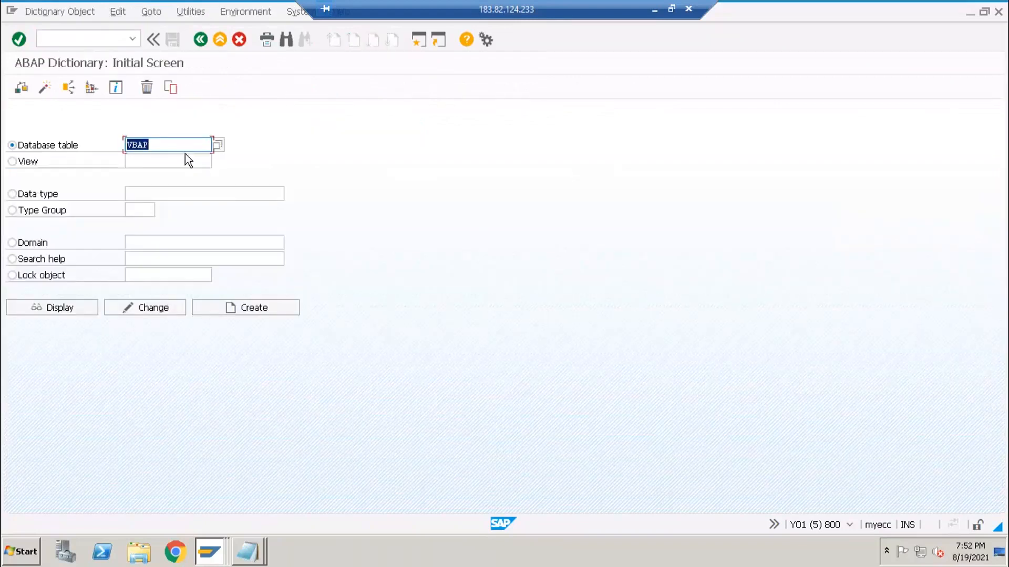
- Change the table name from vbap to VBAK, display it and open its contents selection screen
key("BackSpace")
left_click(163, 158)
key("BackSpace")
type("k")
left_click(74, 305)
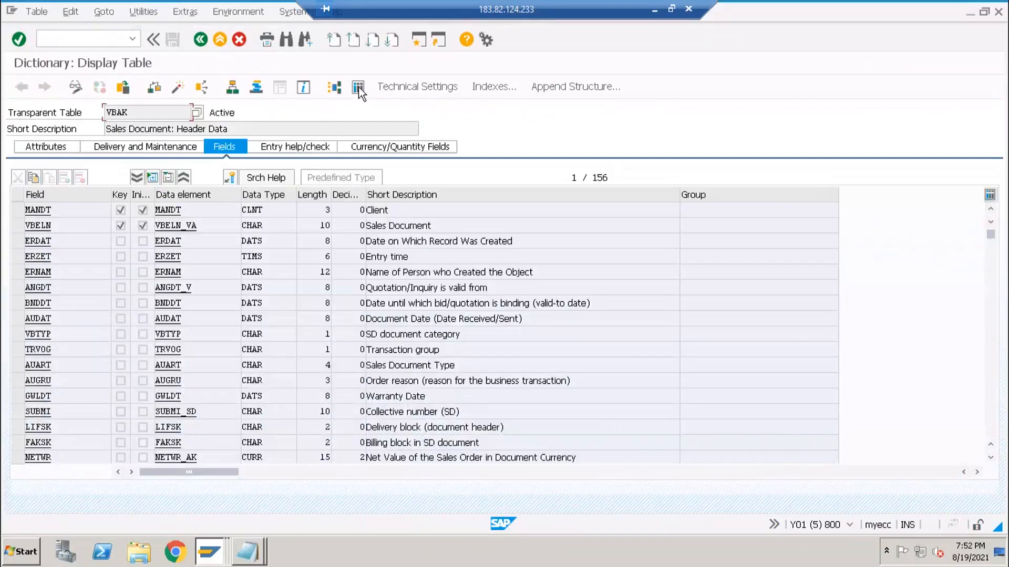
key("ctrl+shift+F10")
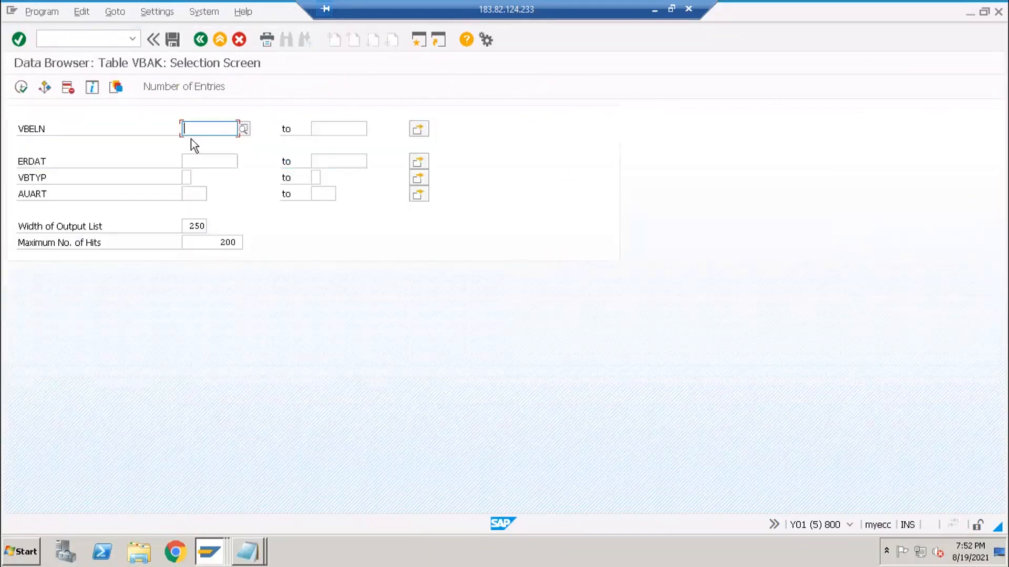
- Query VBAK for order 20157 and check its 1.500,00 EUR header row, created 21.04.2021
type("20157")
left_click(21, 87)
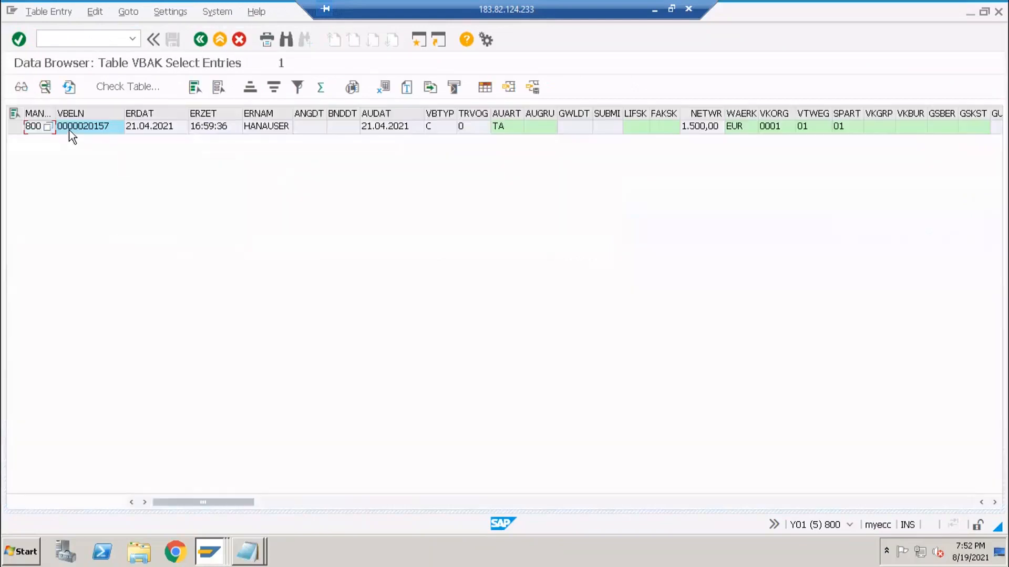
left_click(167, 130)
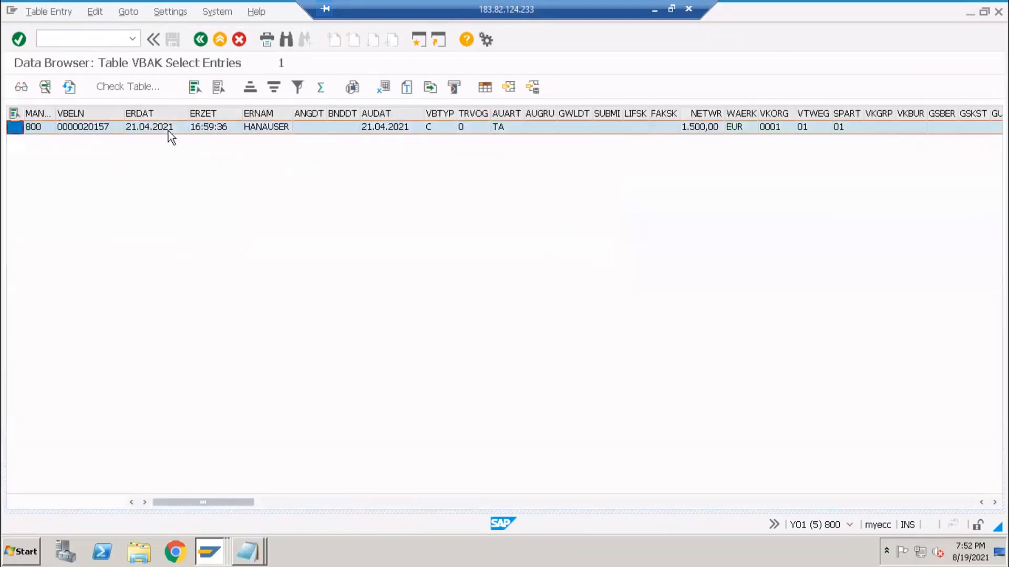
left_click(71, 123)
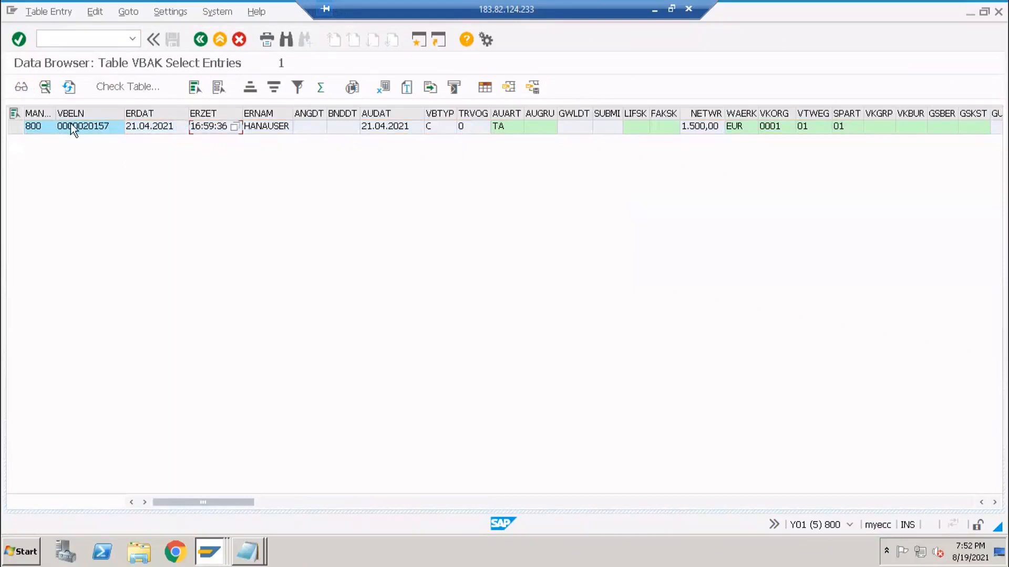
key("alt+Tab")
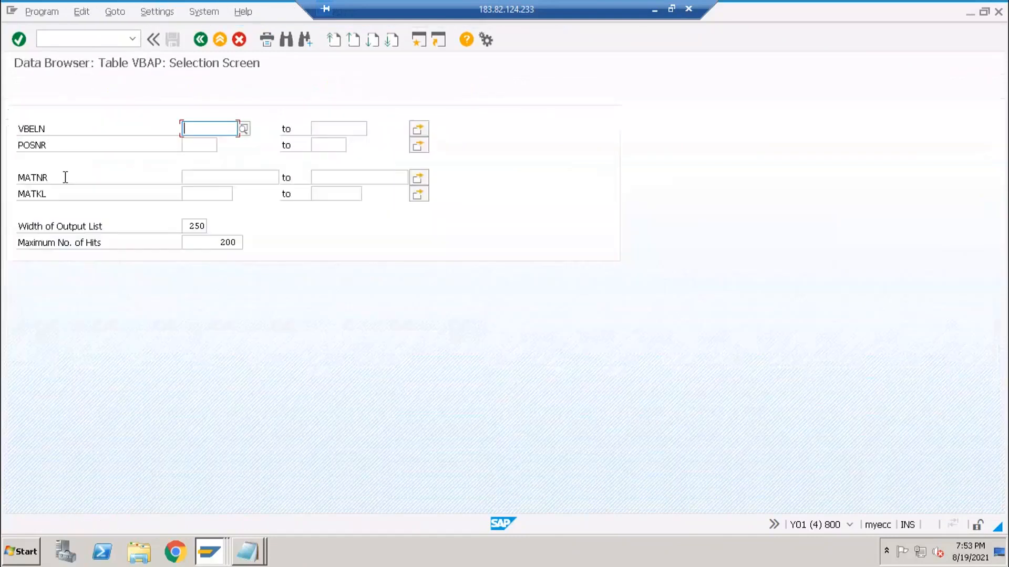
left_click(22, 87)
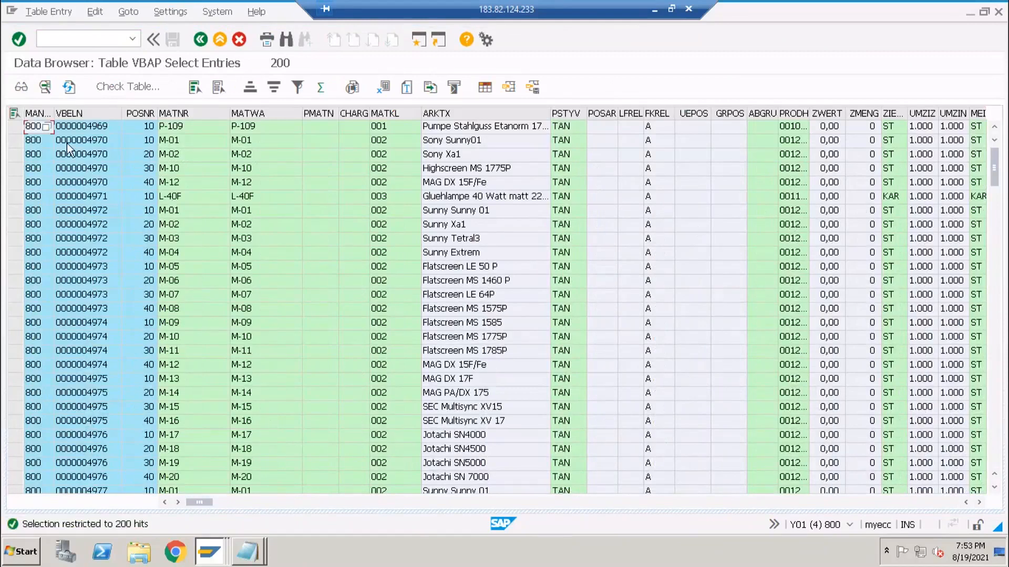
left_click(67, 143)
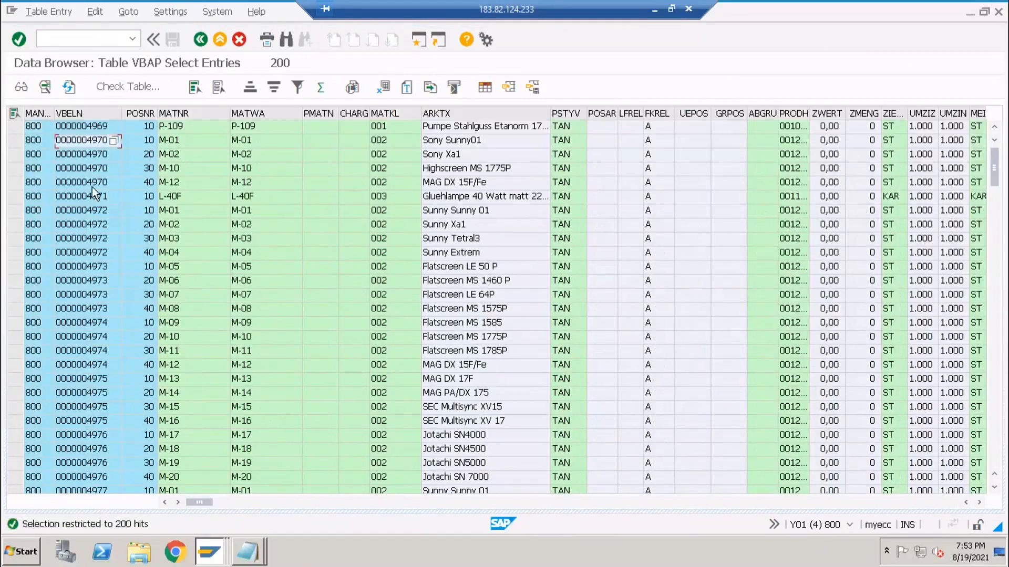
key("F3")
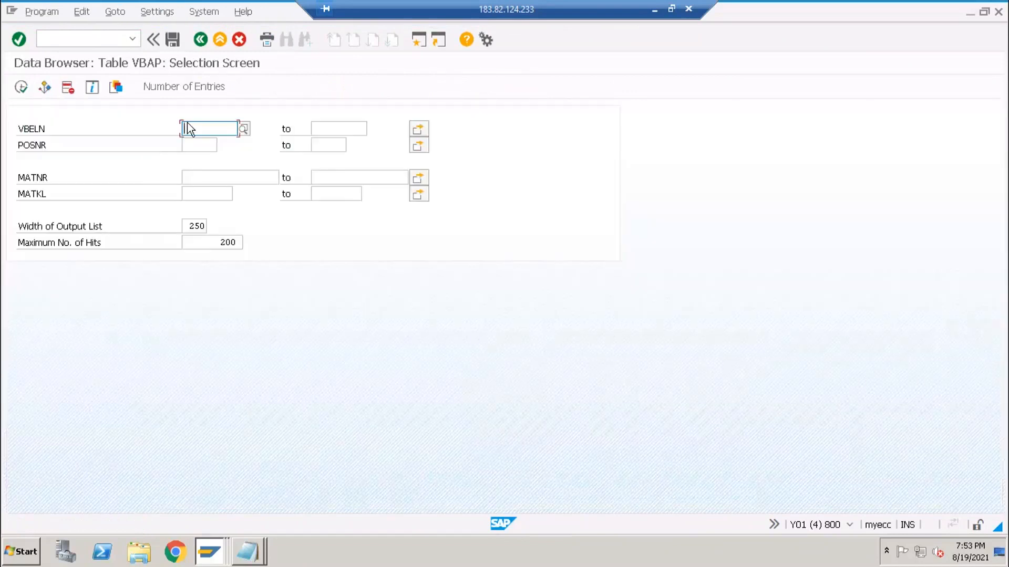
key("ctrl+v")
left_click(22, 87)
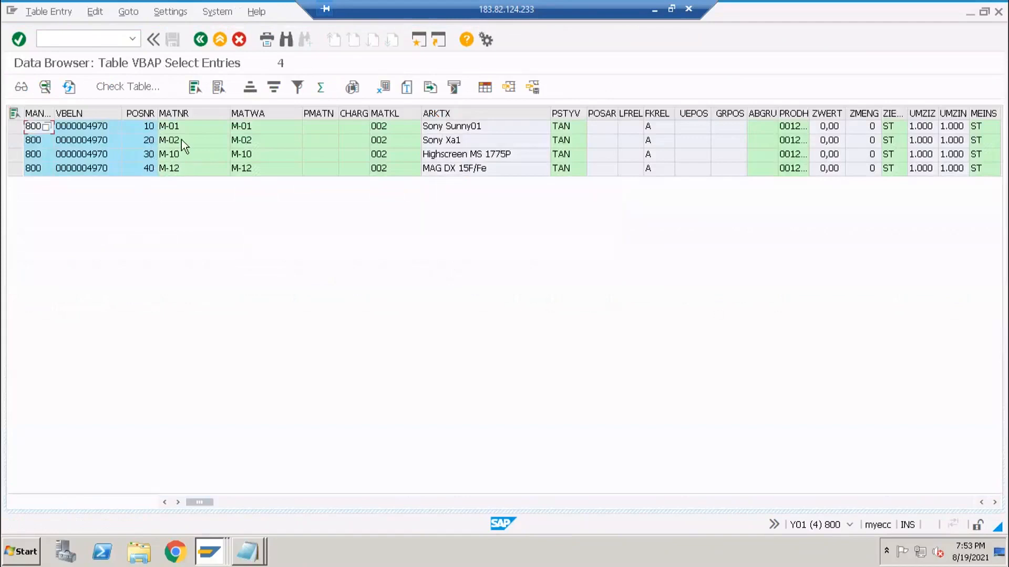
key("alt+Tab")
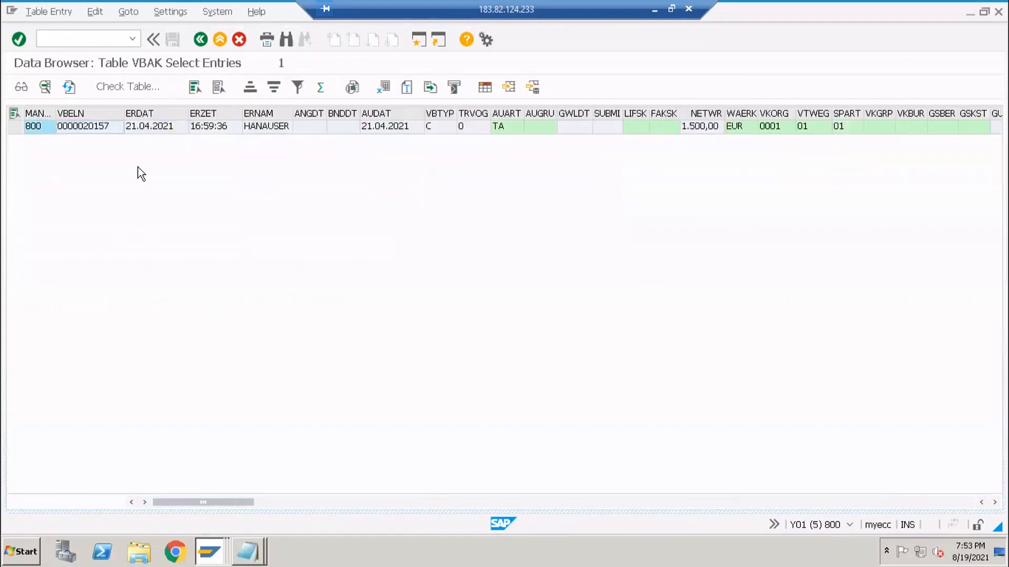
key("F3")
key("ctrl+v")
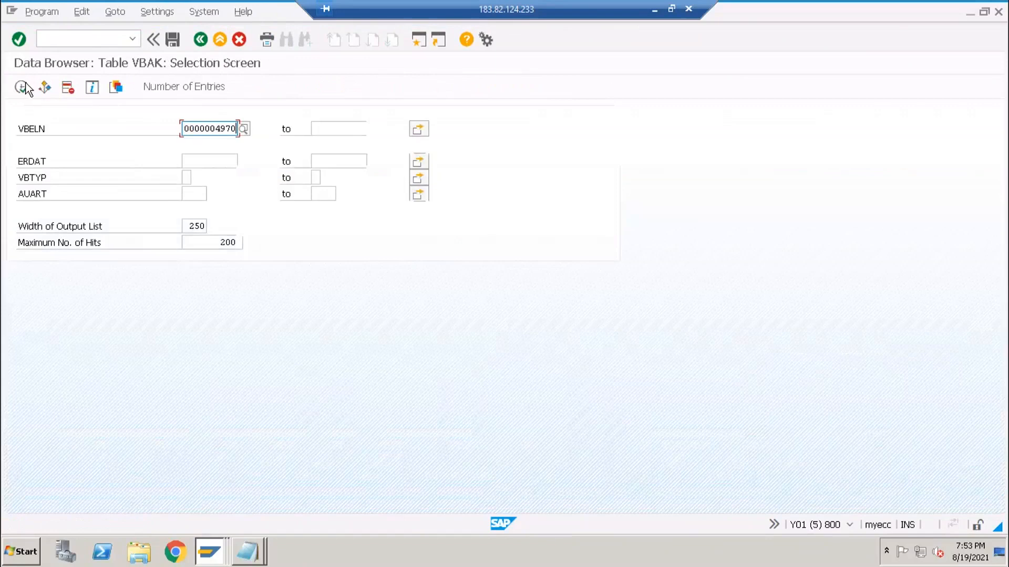
- Run the VBAK selection for order 4970 and select its header row
left_click(23, 87)
left_click(250, 129)
left_click(19, 131)
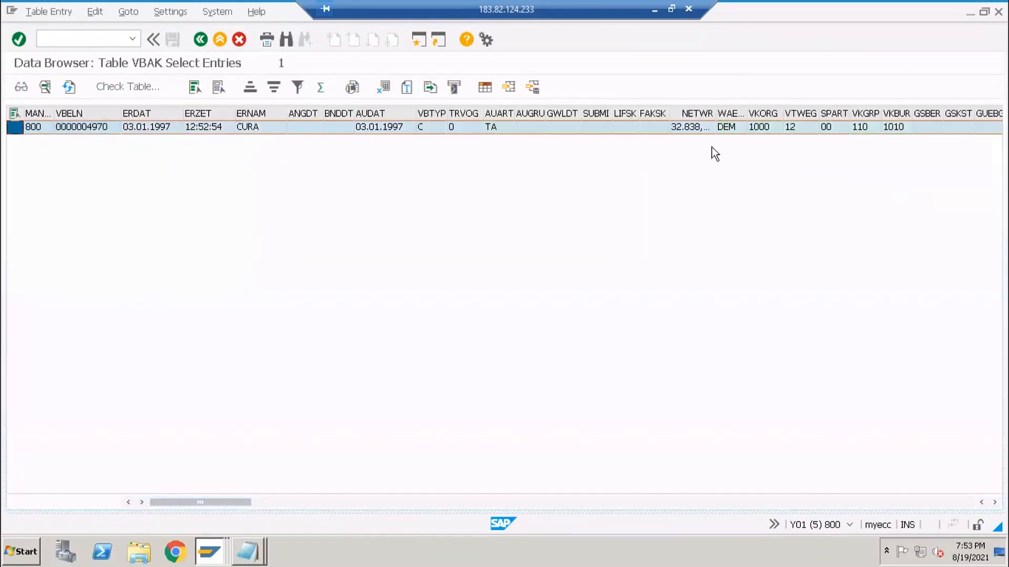
- Total the NETWR column across order 4970's four VBAP item rows
key("alt+Tab")
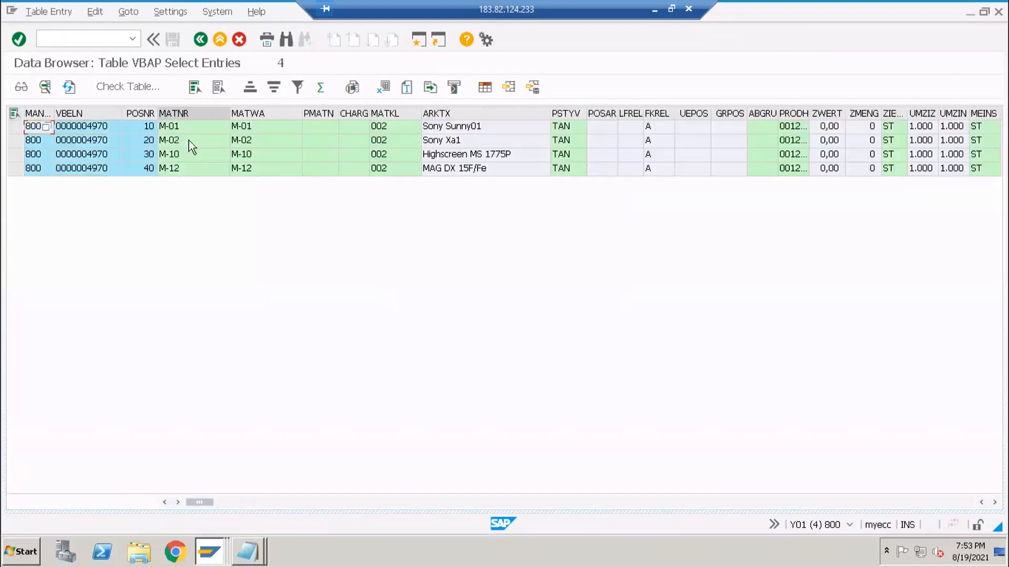
left_click(129, 157)
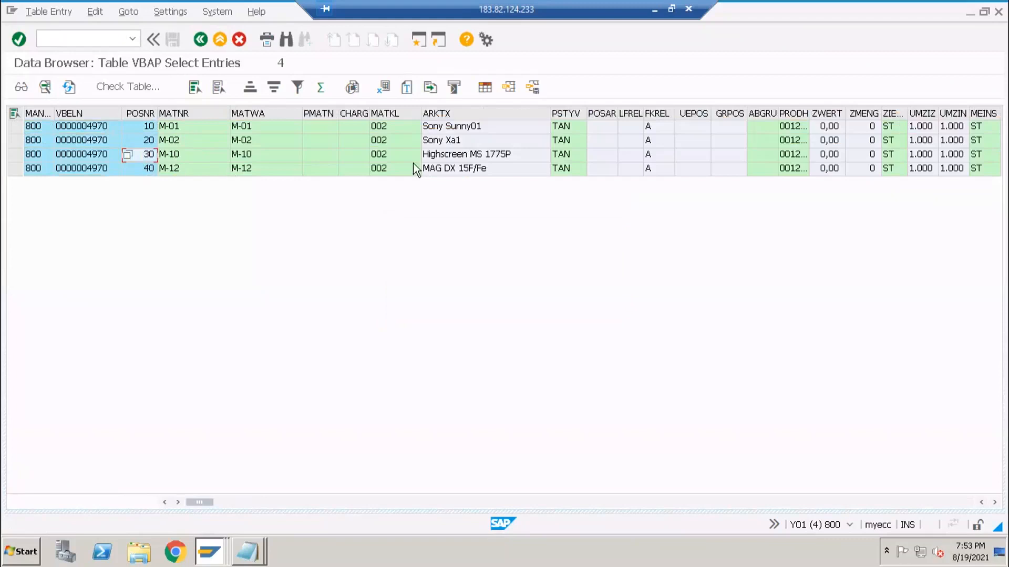
left_click(844, 503)
left_click(835, 113)
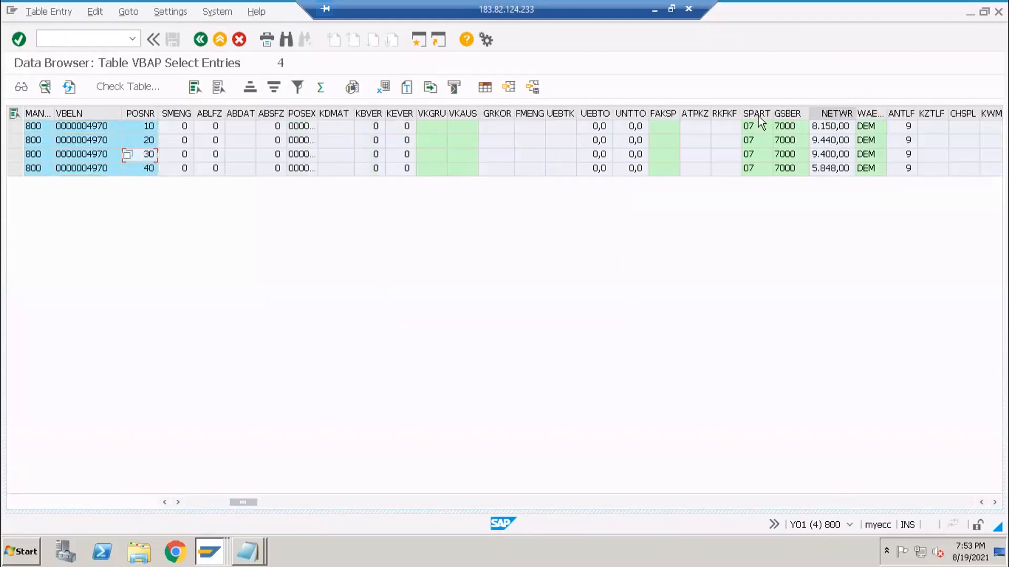
left_click(320, 87)
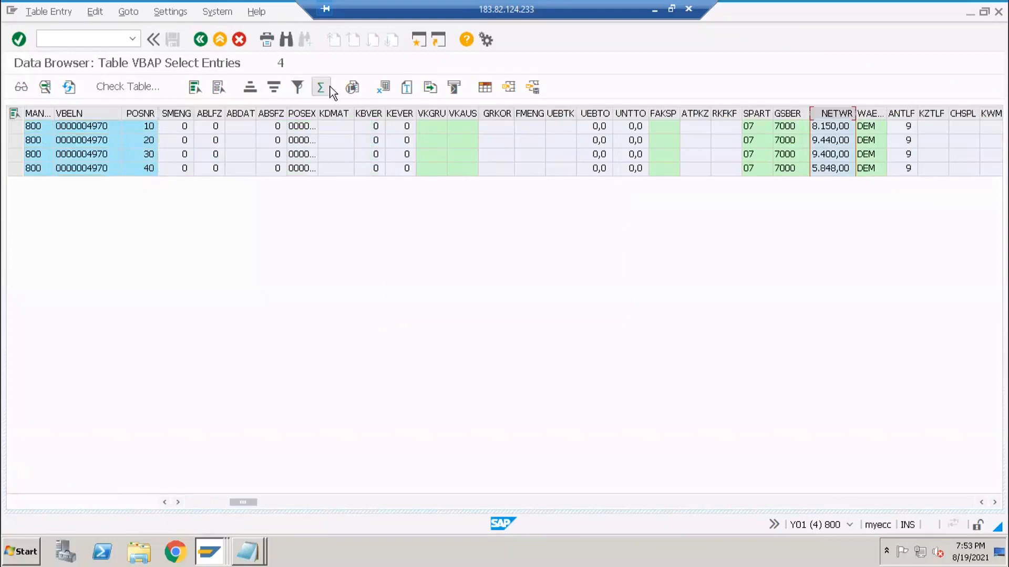
- Widen NETWR in both lists so the 32.838,00 DEM header and item totals show fully
key("alt+Tab")
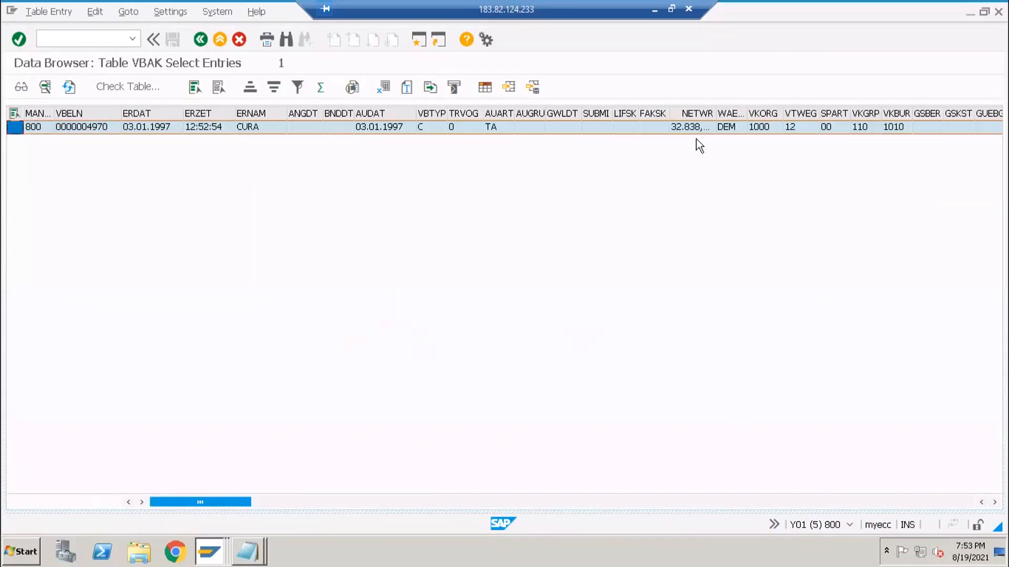
double_click(715, 114)
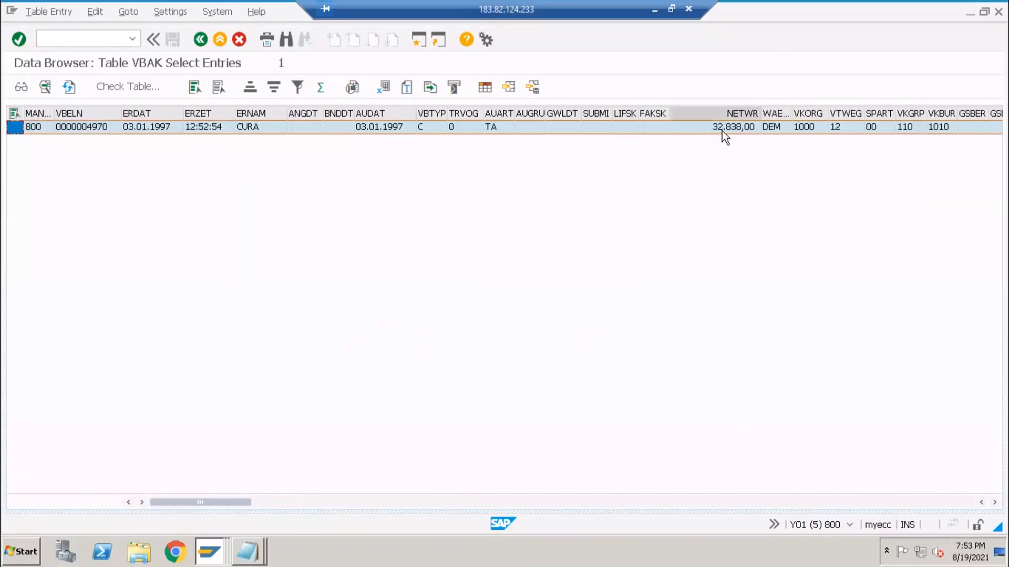
left_click(556, 205)
key("alt+Tab")
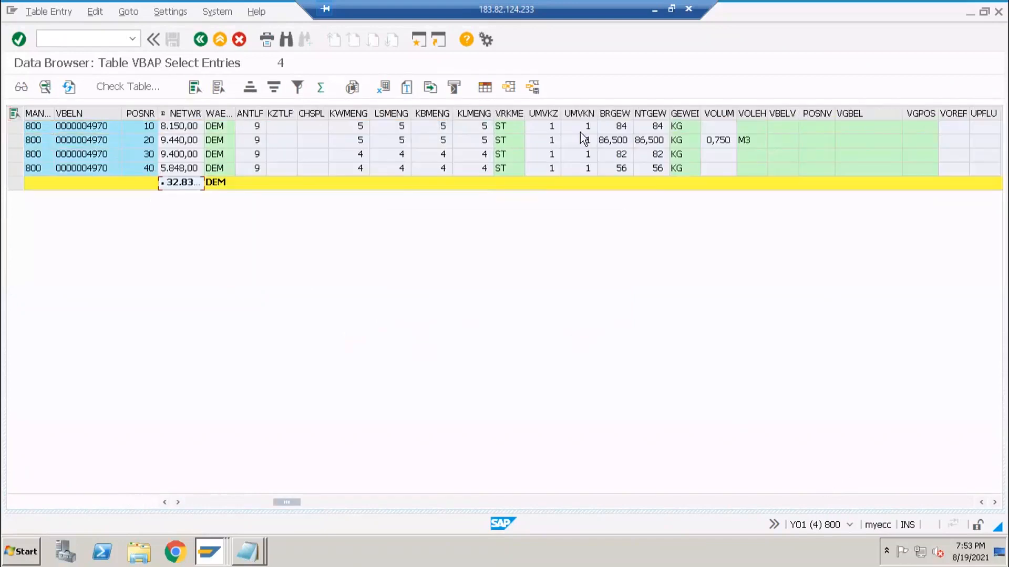
left_click_drag(207, 110, 246, 115)
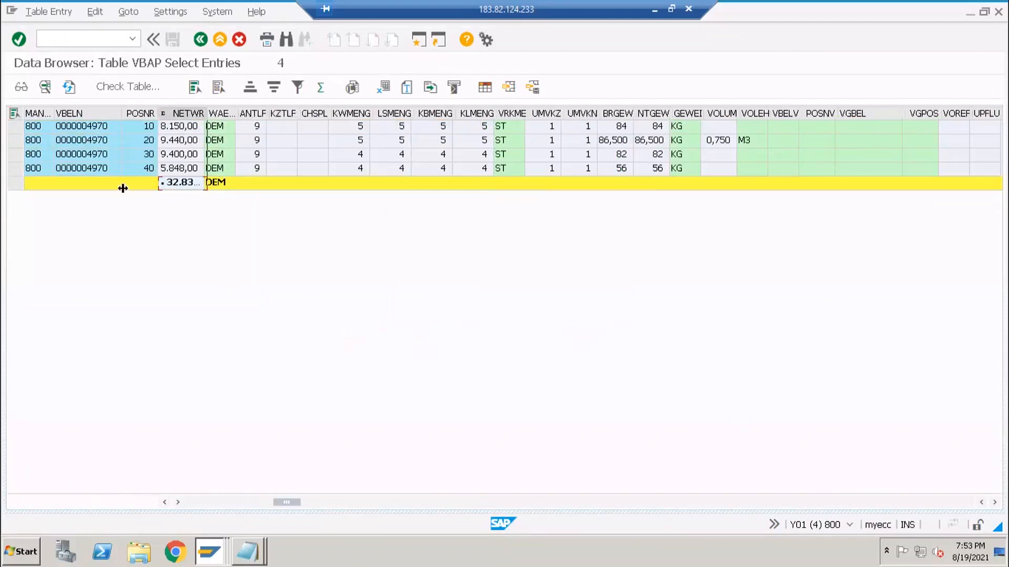
key("alt+Tab")
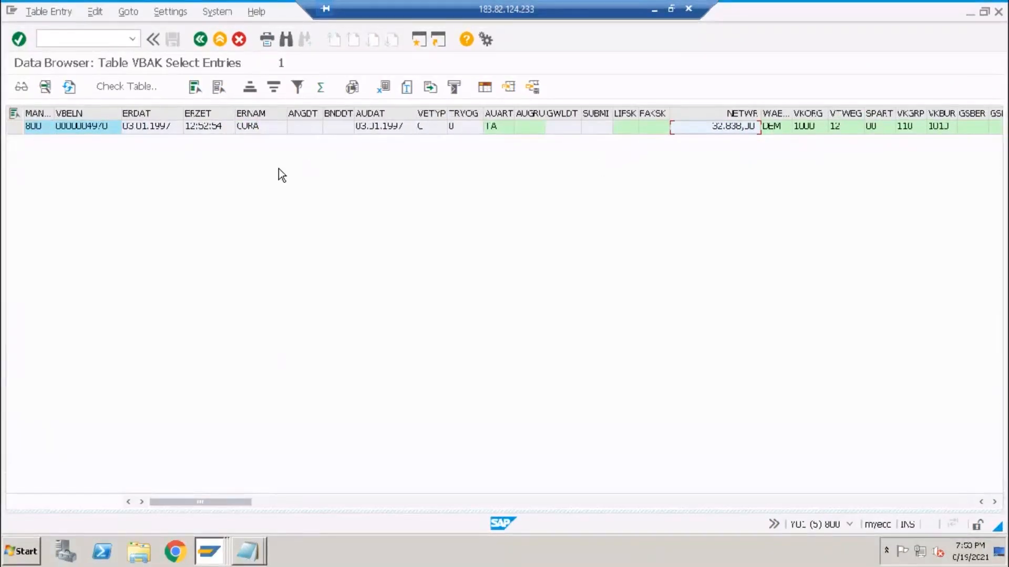
left_click(238, 554)
left_click(218, 555)
left_click(218, 556)
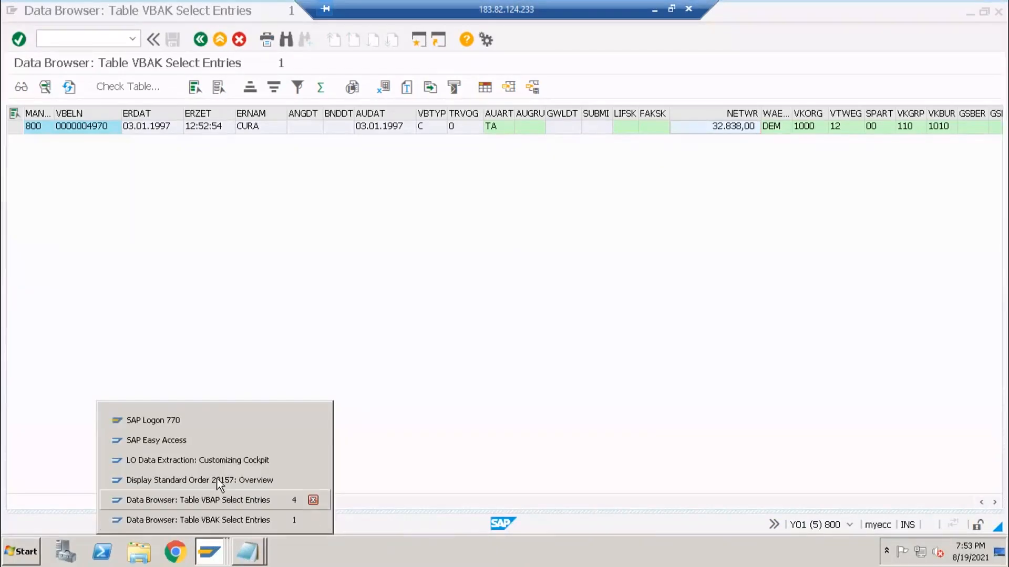
left_click(269, 131)
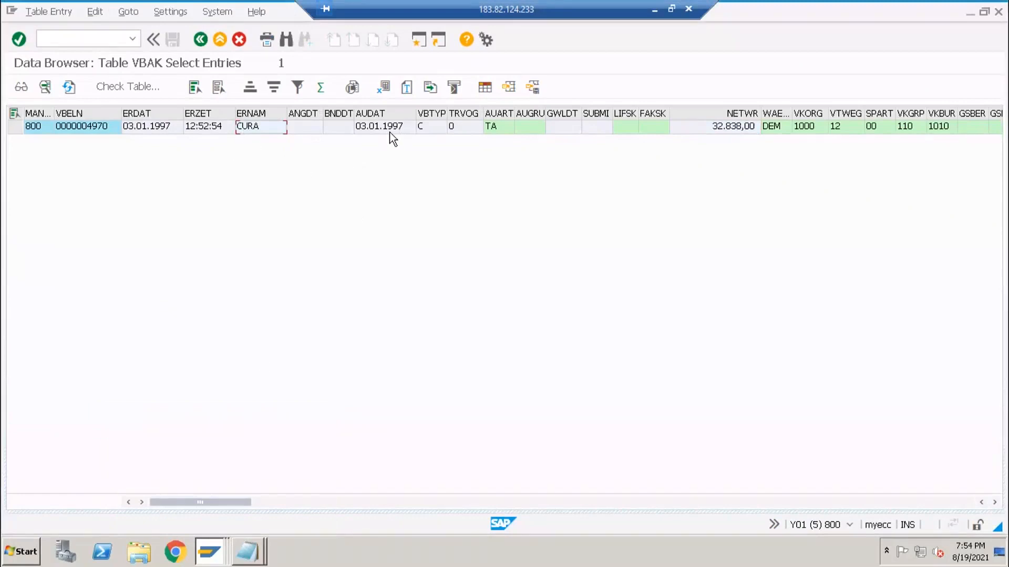
left_click(105, 127)
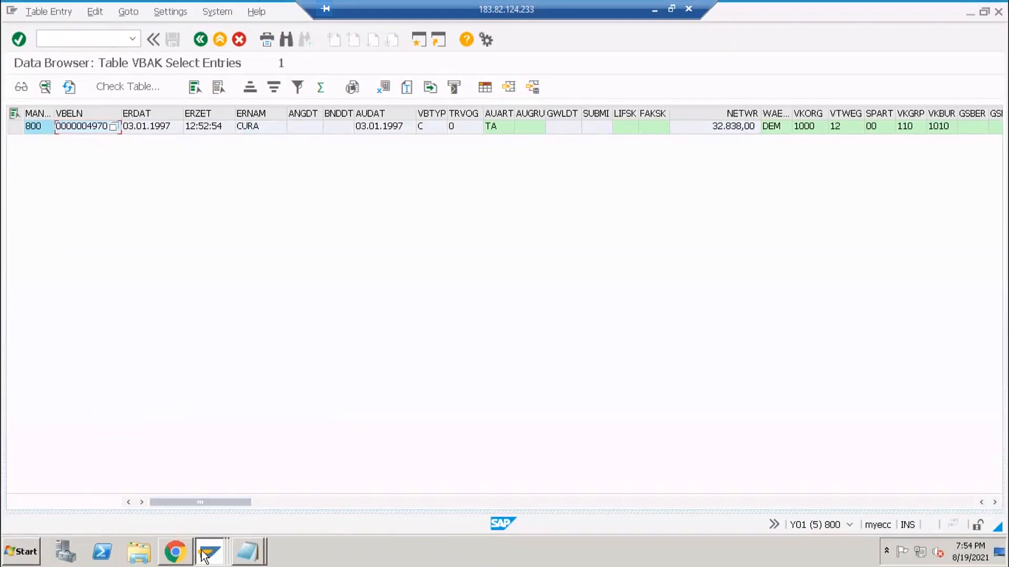
left_click(15, 127)
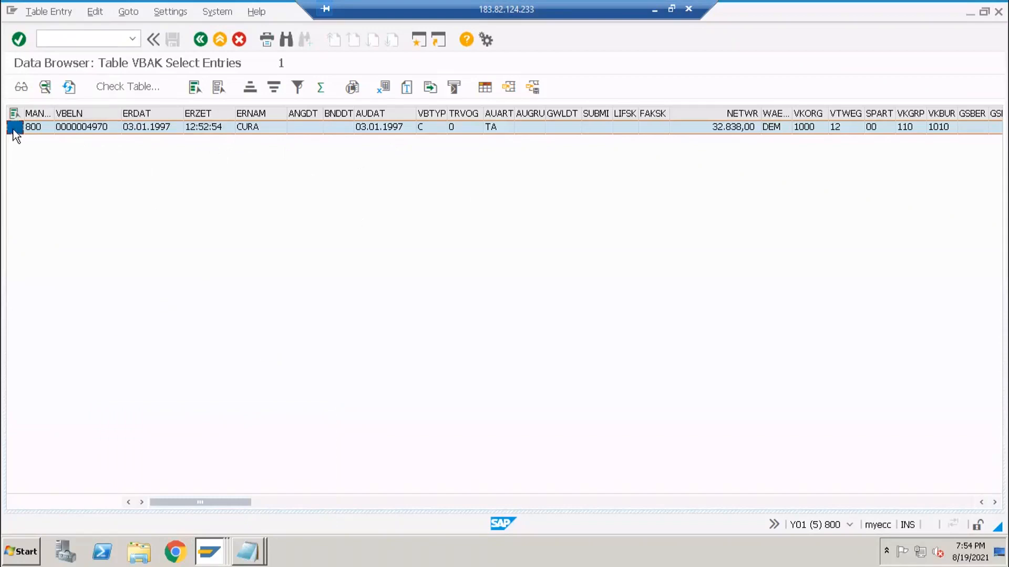
left_click(229, 134)
left_click(716, 129)
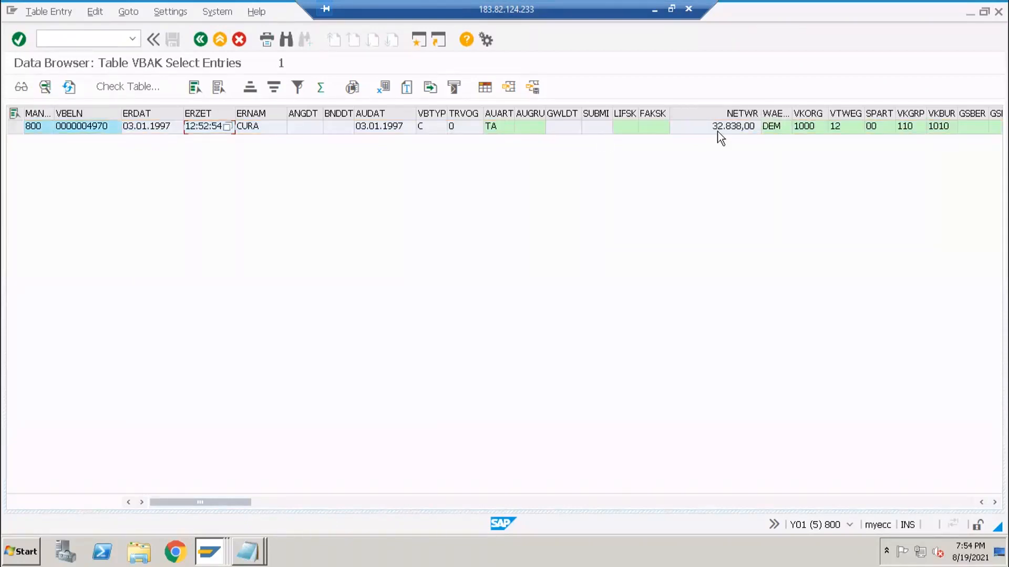
left_click(223, 557)
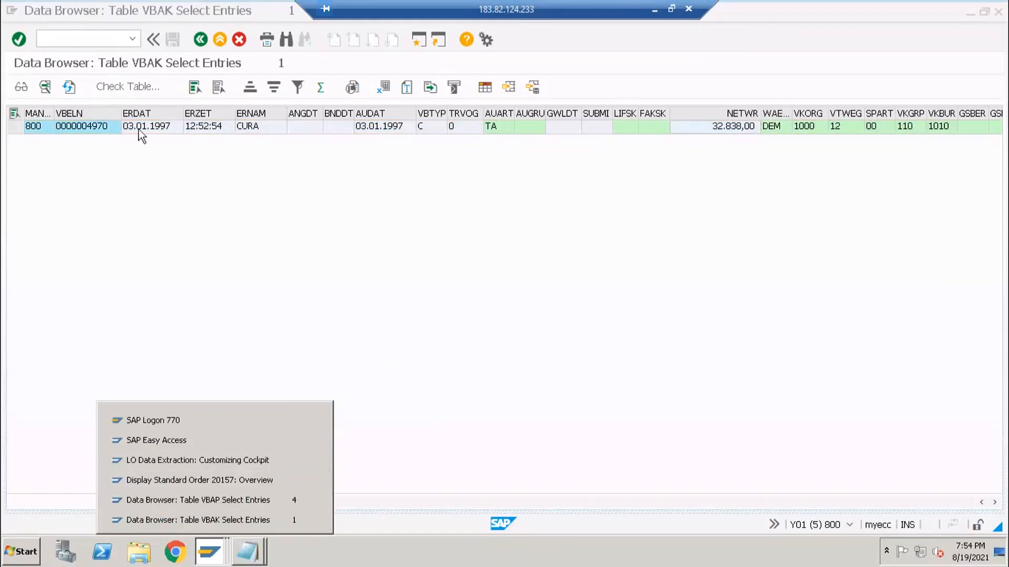
left_click(20, 127)
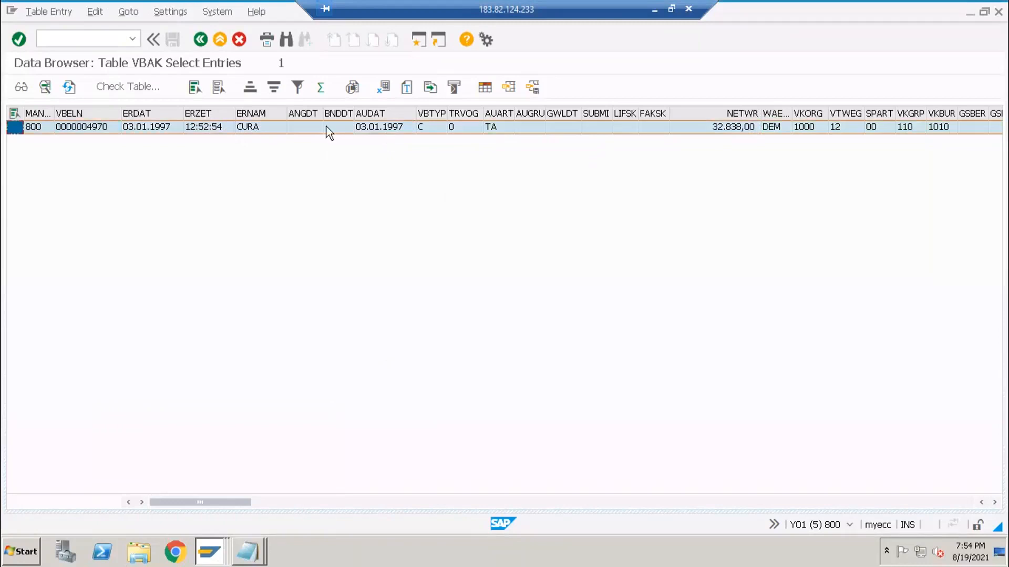
left_click(154, 128)
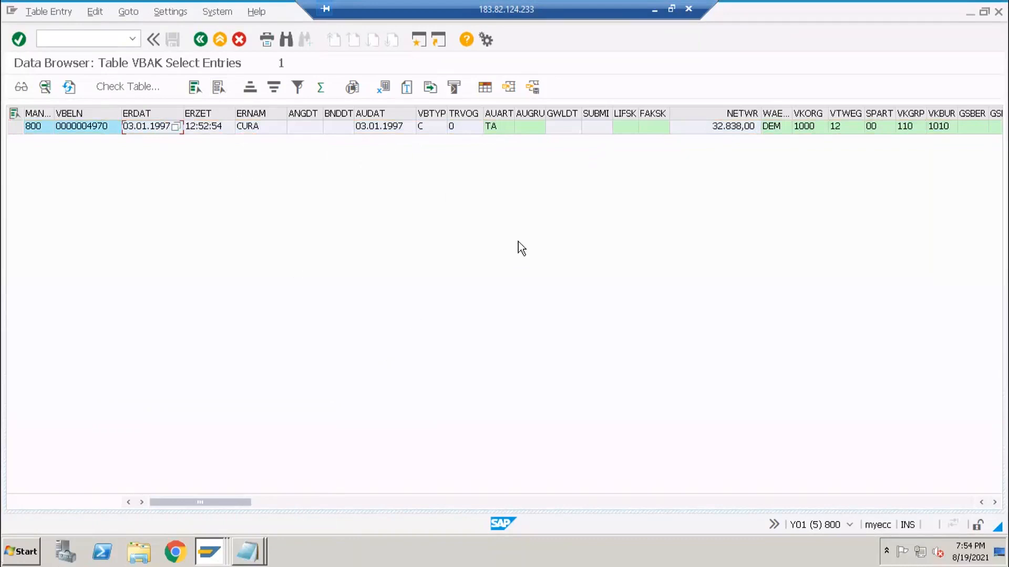
left_click(24, 552)
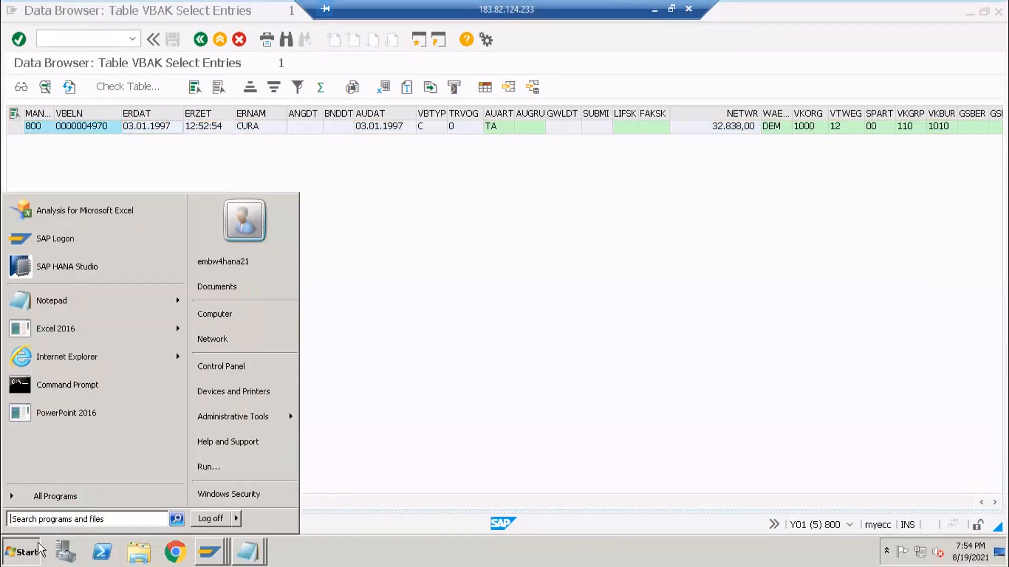
- Start PowerPoint 2016 with a new blank presentation using the Blank slide layout
left_click(65, 413)
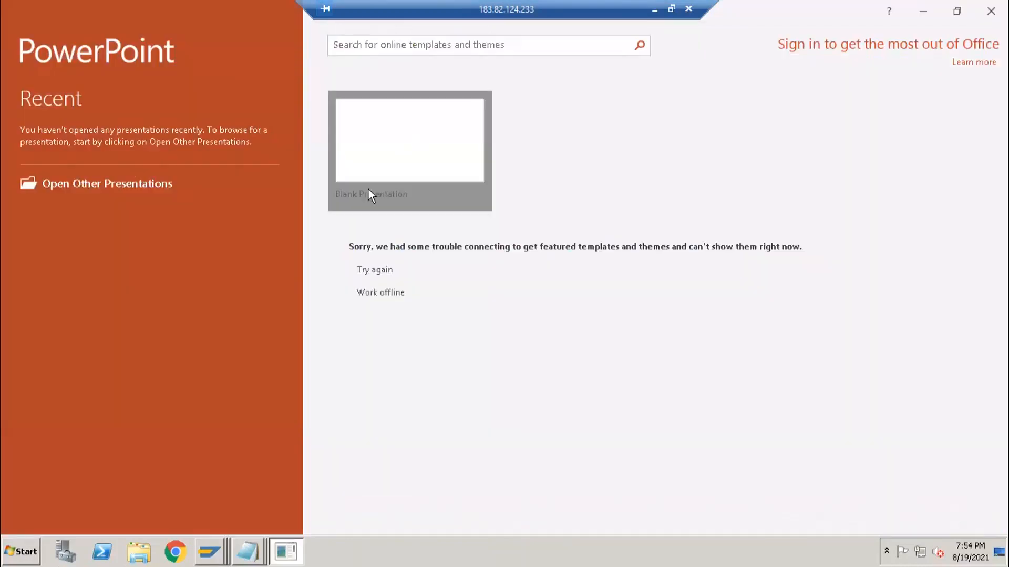
left_click(361, 197)
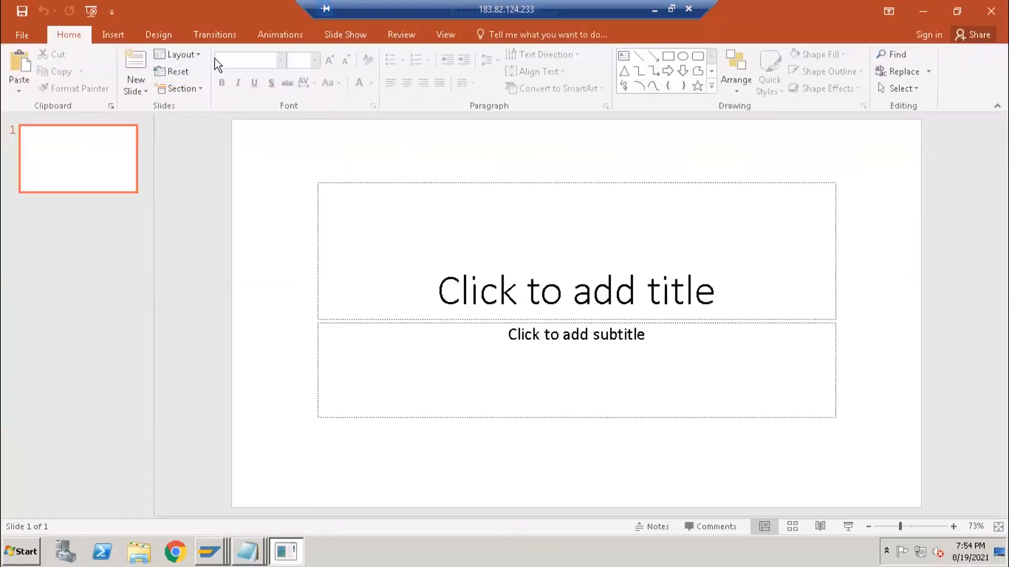
left_click(178, 54)
left_click(172, 233)
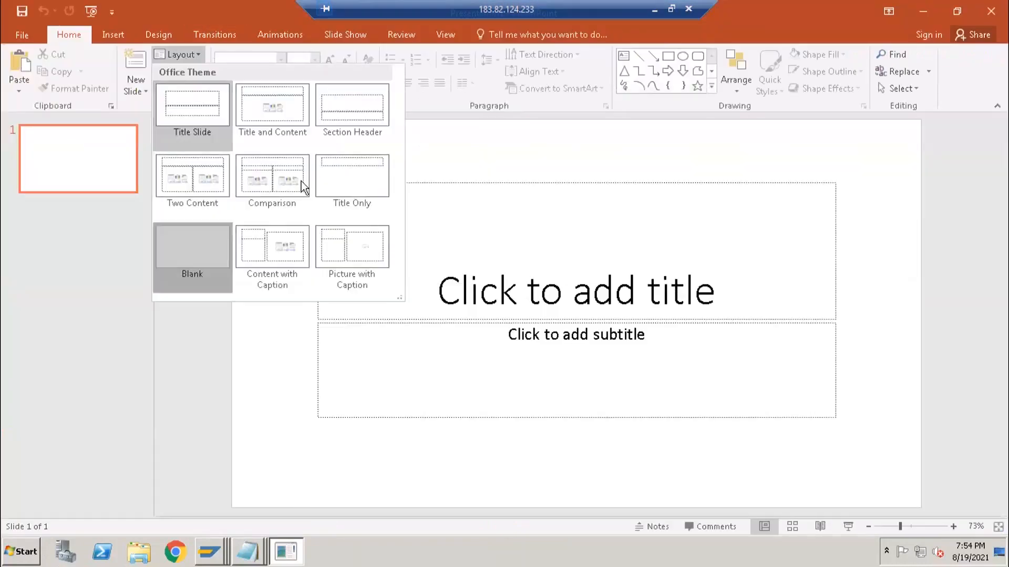
- Draw a large rectangle on the slide and label it R3
left_click(670, 59)
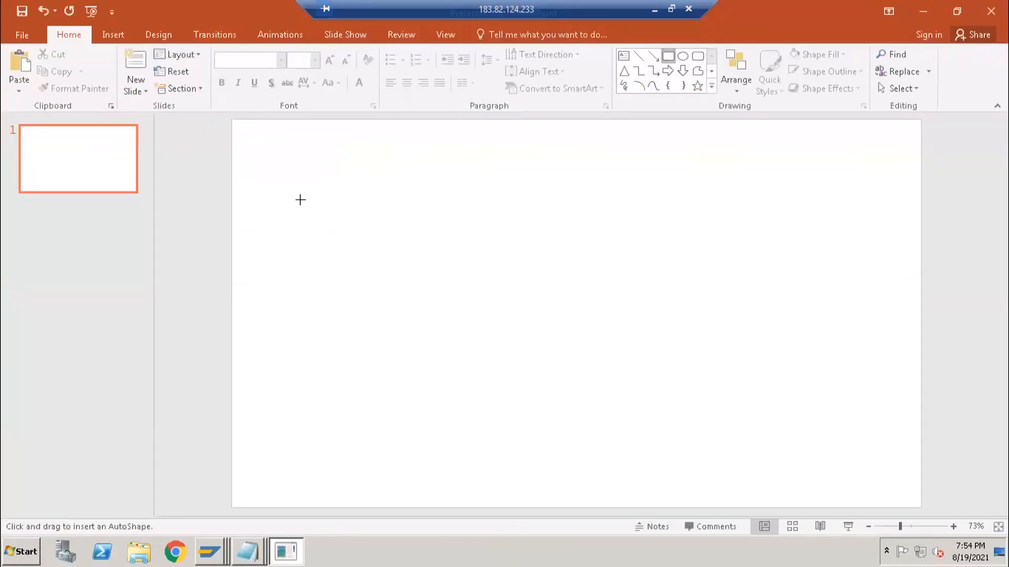
mouse_move(277, 201)
left_mouse_down()
mouse_move(425, 340)
mouse_move(492, 421)
left_mouse_up()
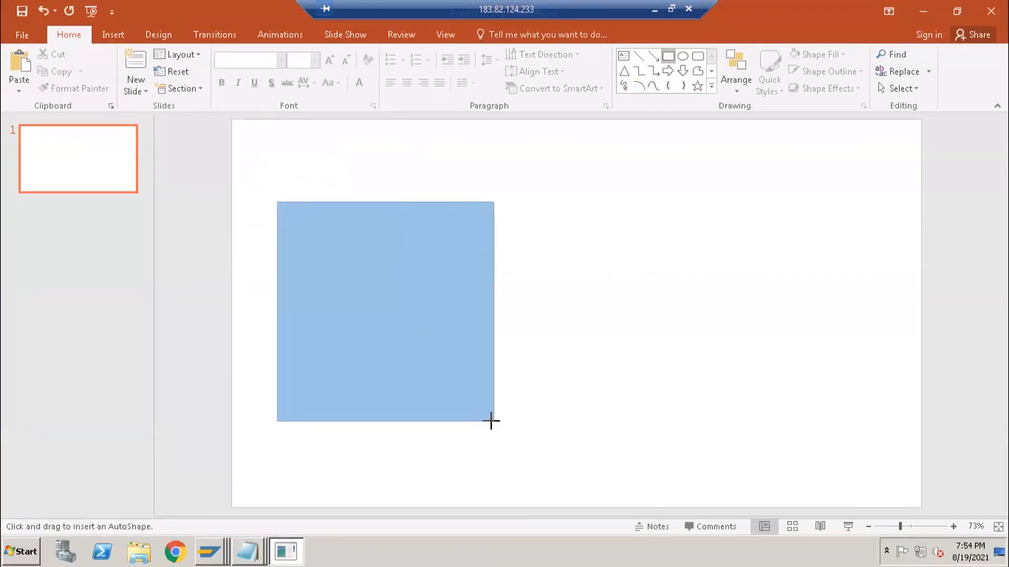
type("RS")
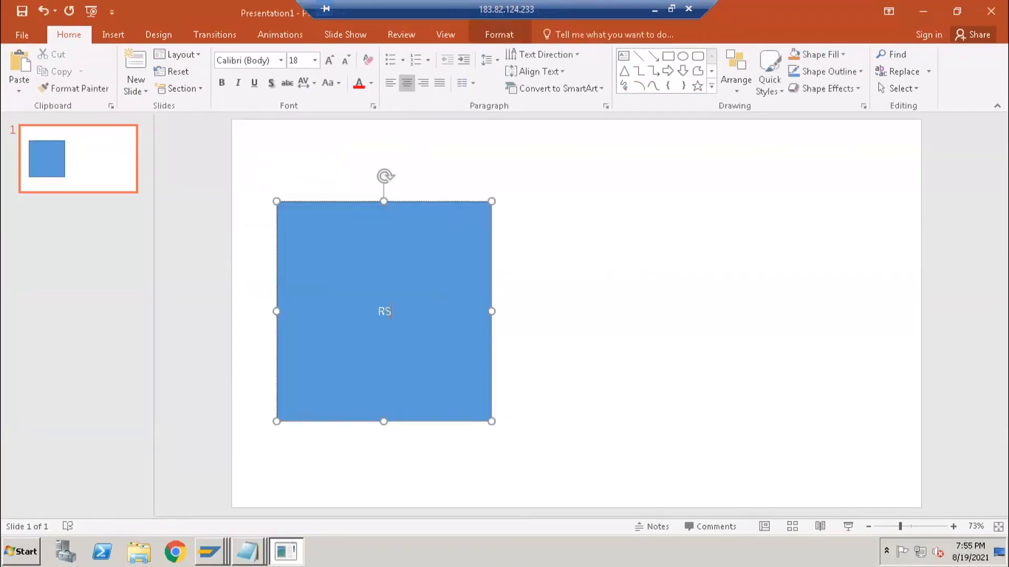
key("BackSpace")
type("3")
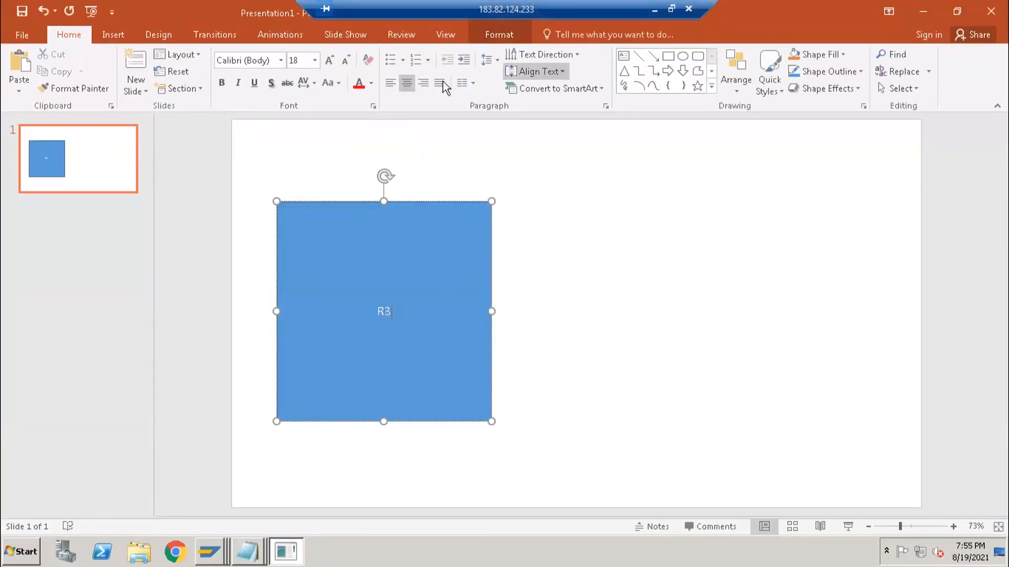
- Set the box's vertical text alignment to Top
left_click(494, 65)
left_click(444, 105)
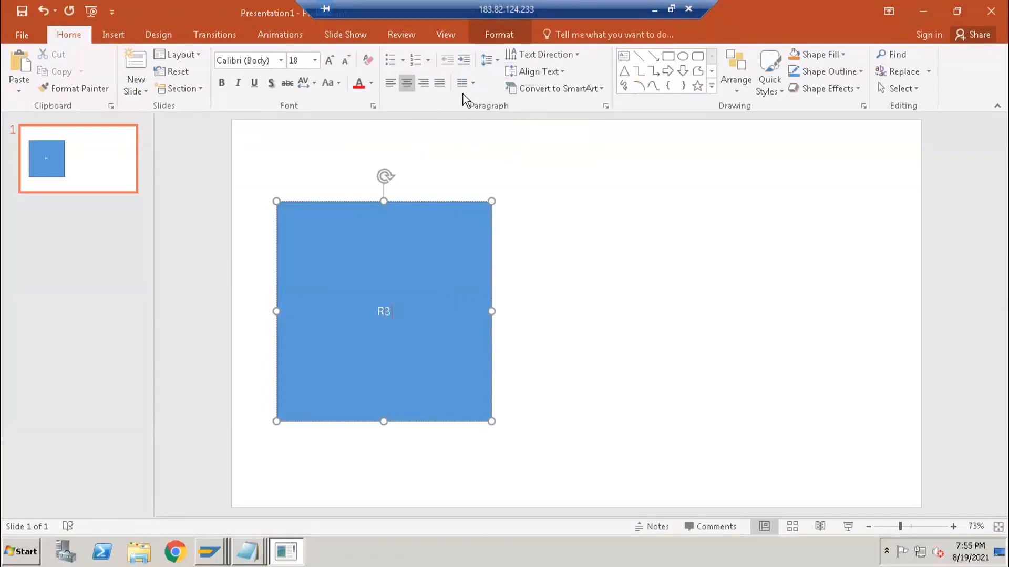
left_click(541, 72)
left_click(512, 122)
- Retype the label R3 and add a left-aligned line containing V below it
key("Escape")
key("Return")
key("BackSpace")
type("R3")
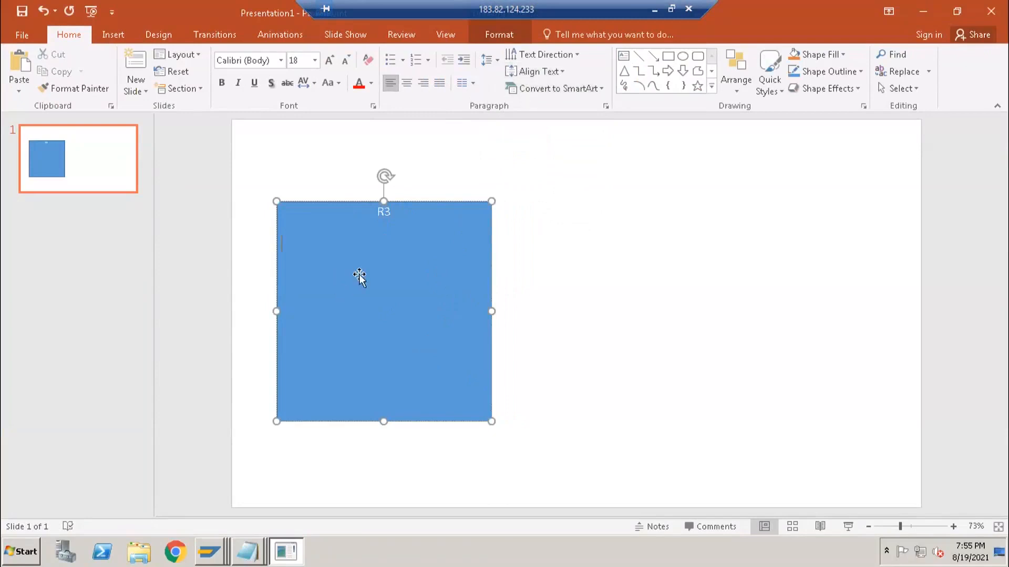
key("ctrl+l")
type("V")
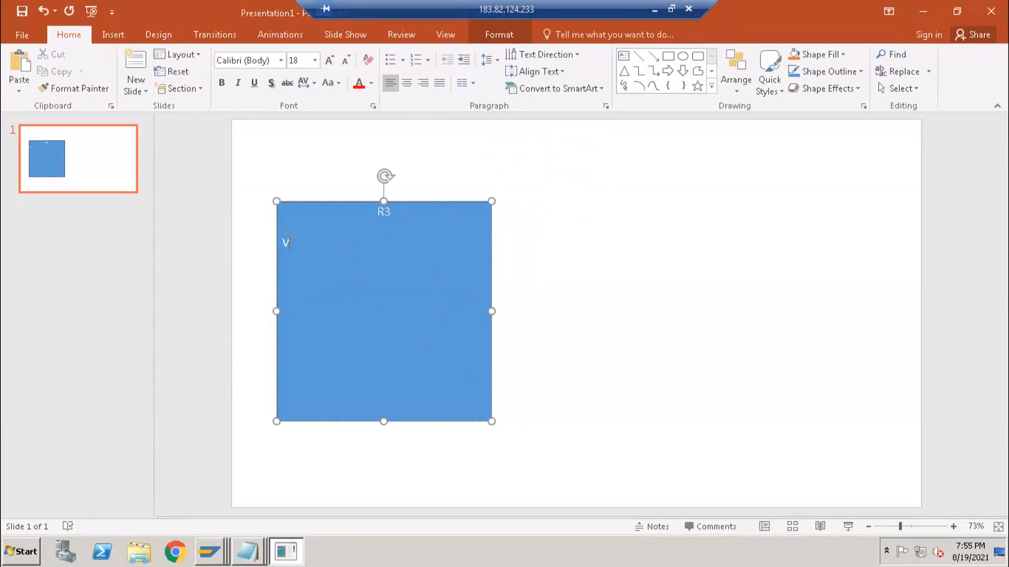
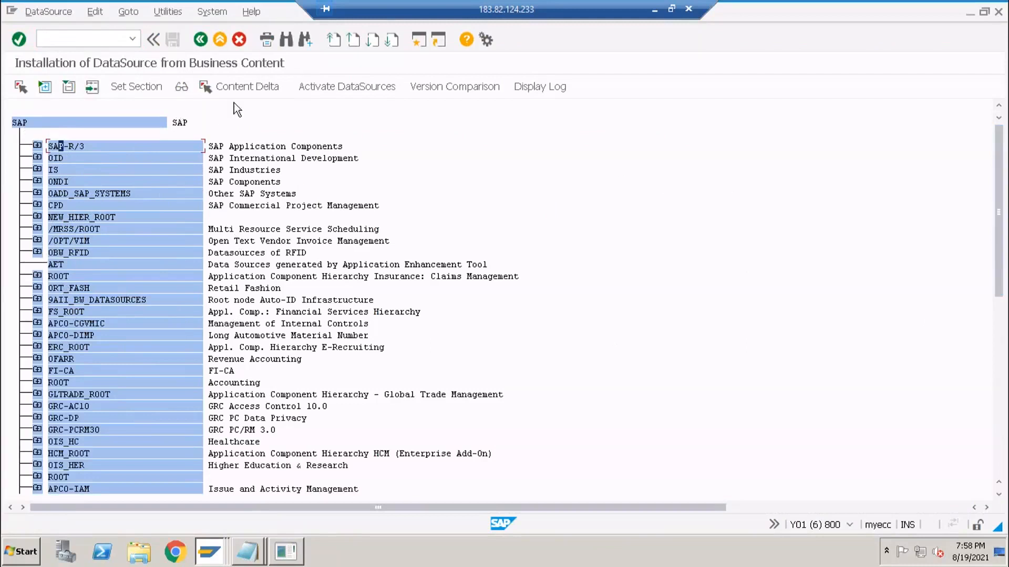
- Expand the SAP-R/3 node and its LO Logistics – General component in the tree
left_click(133, 38)
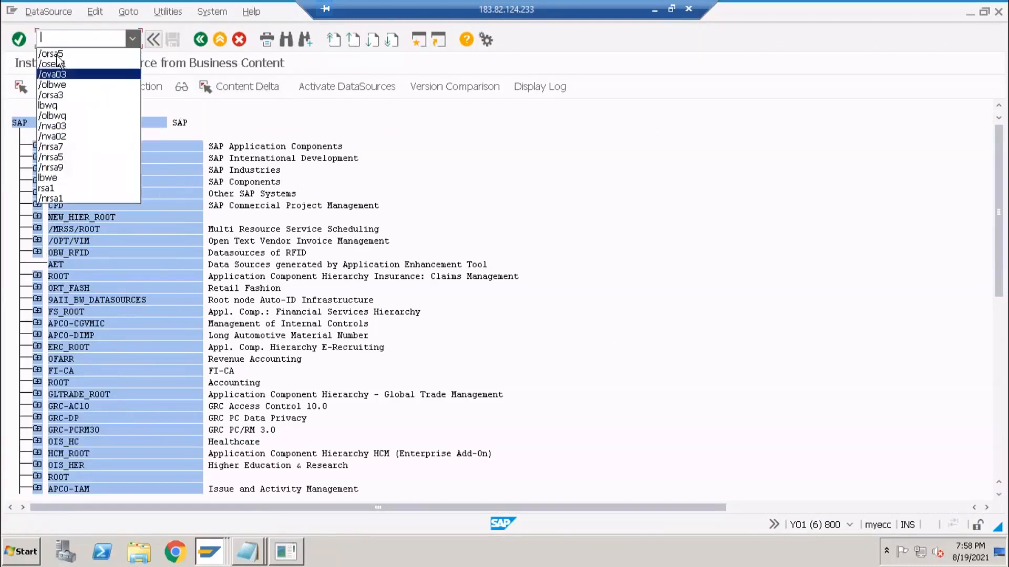
left_click(255, 164)
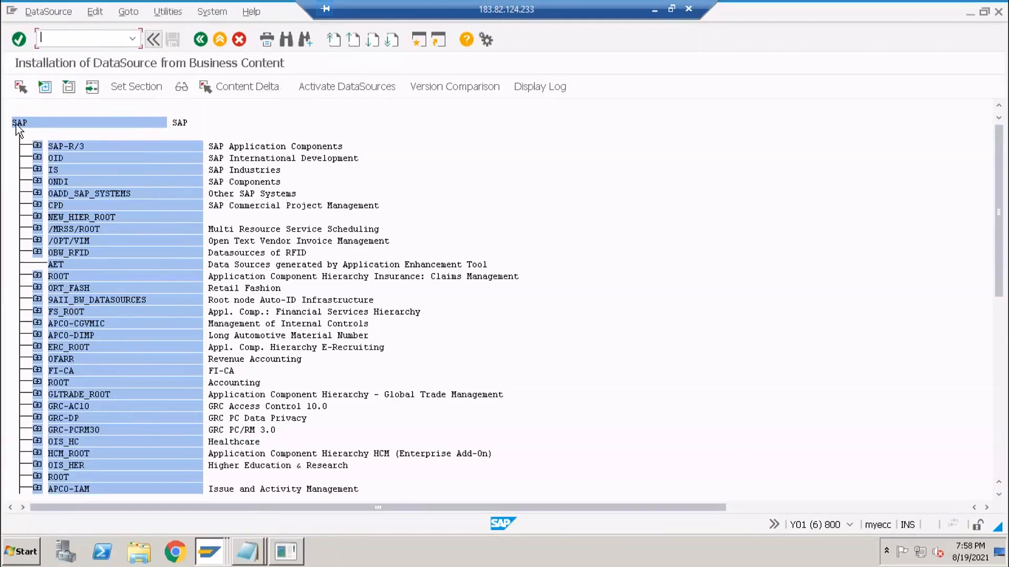
left_click(37, 146)
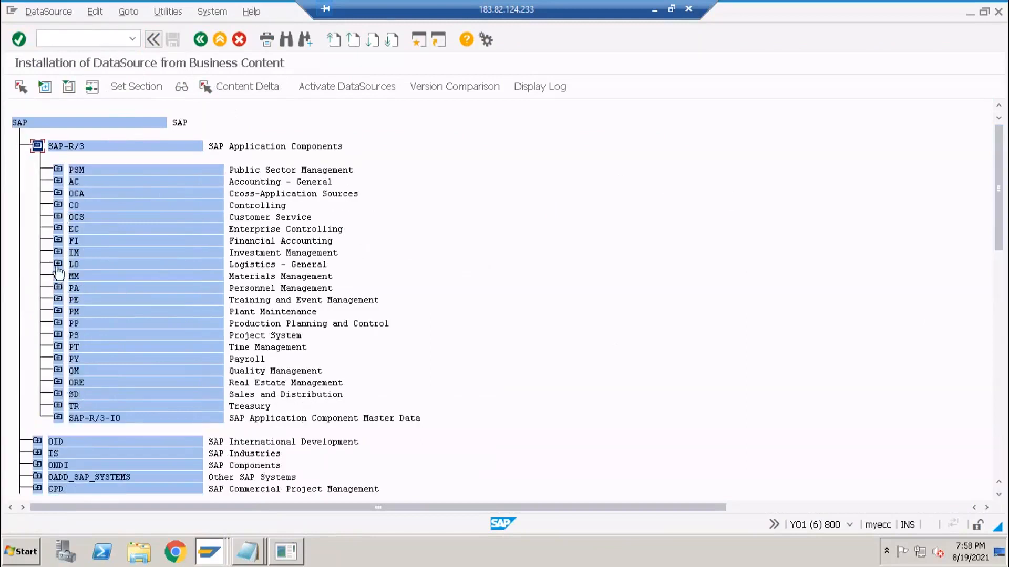
left_click(57, 264)
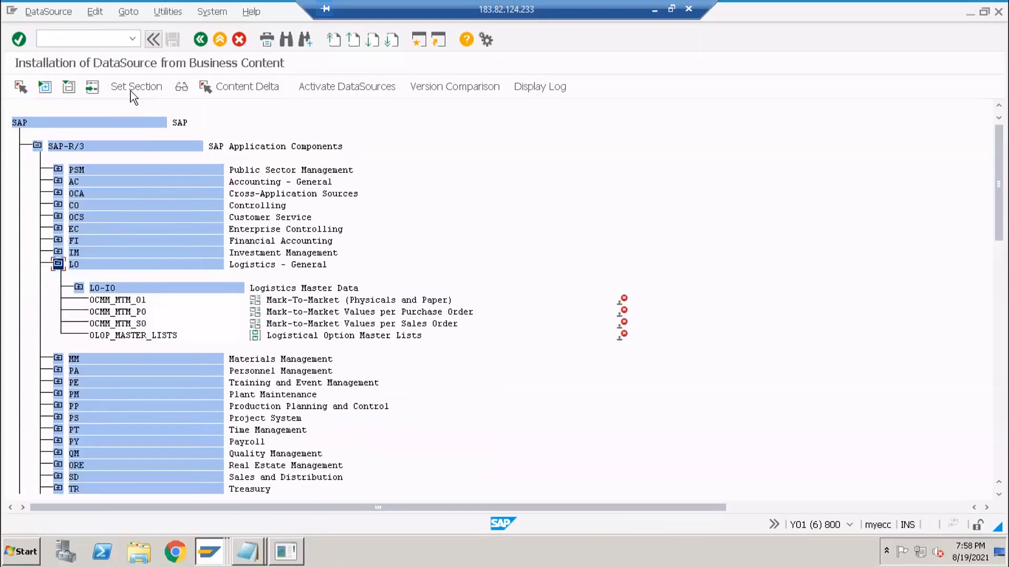
- Search the tree for 'lo' with Find, then collapse LO again
left_click(285, 41)
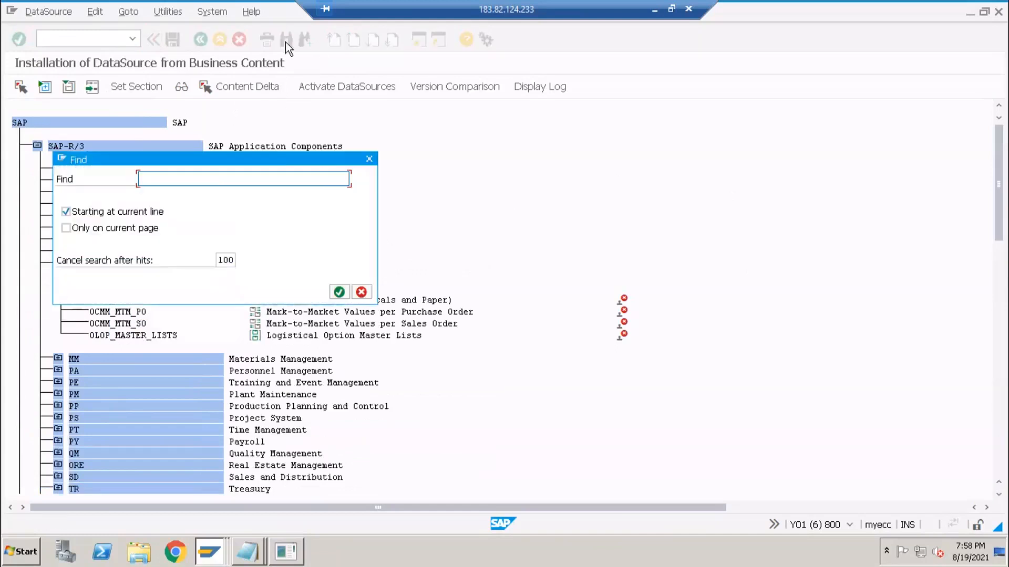
type("lo")
key("Return")
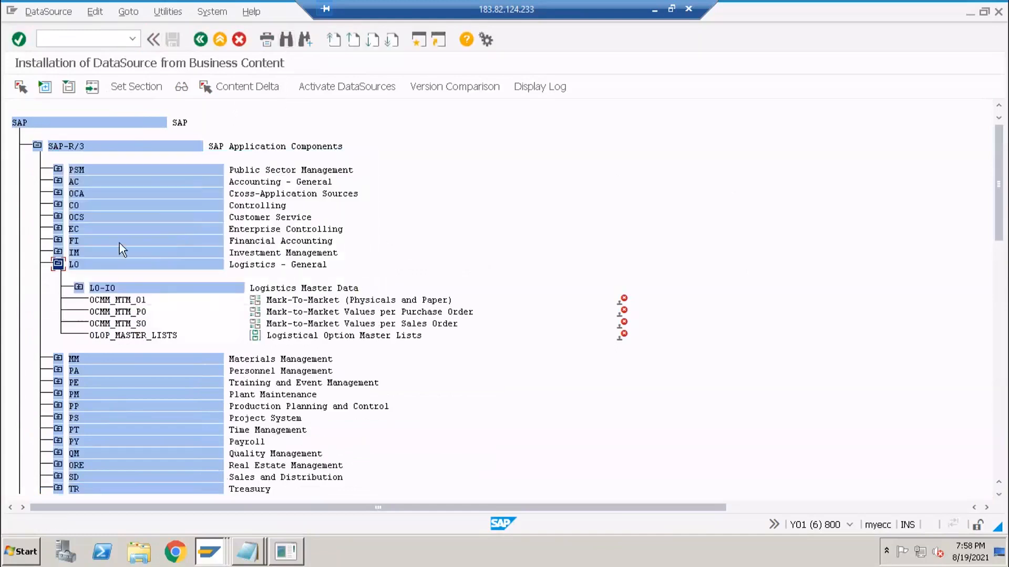
left_click(58, 264)
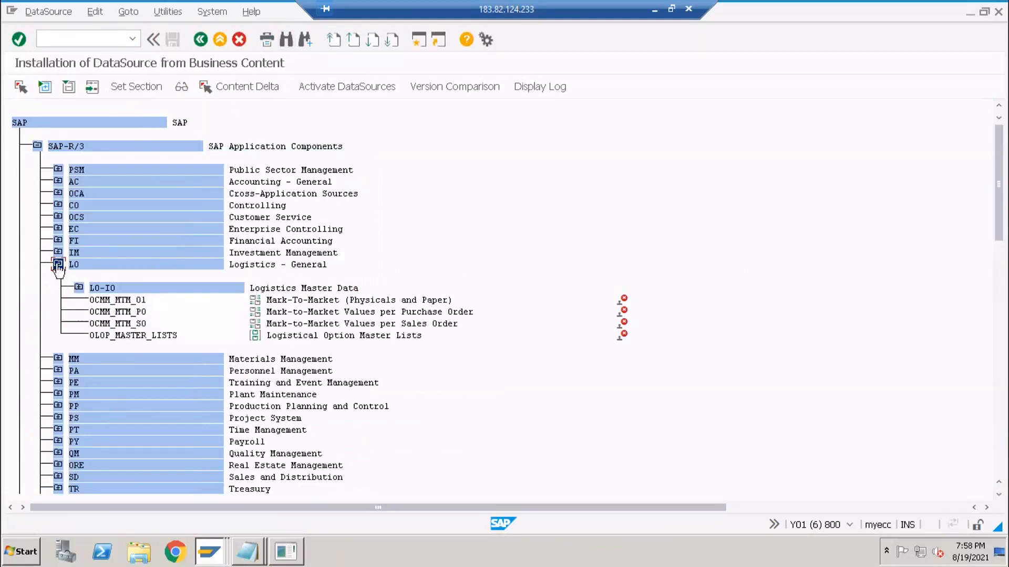
left_click(217, 544)
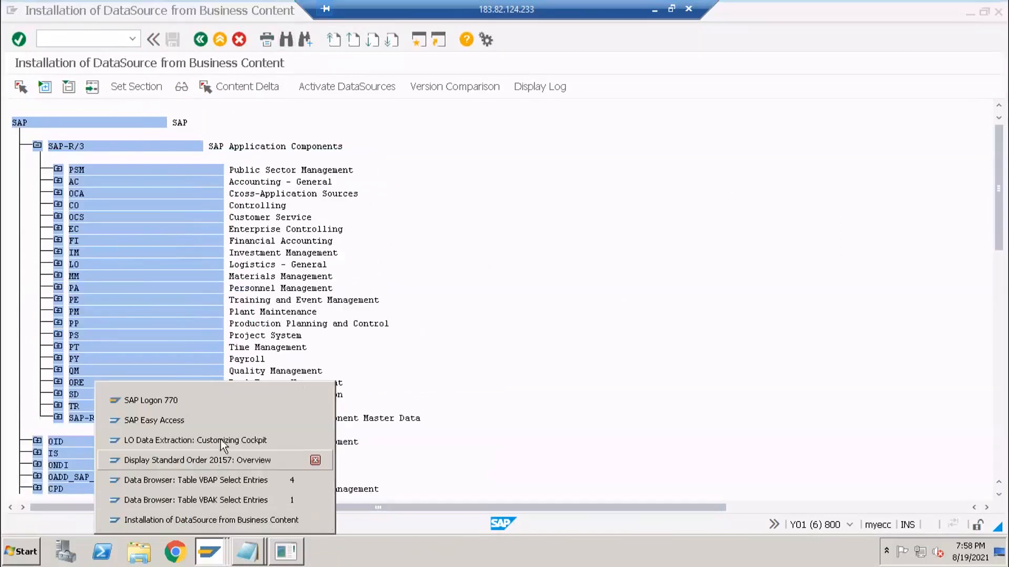
- In the LBWE cockpit, widen the DataSource, Structure and Source data columns to show full names
left_click(200, 440)
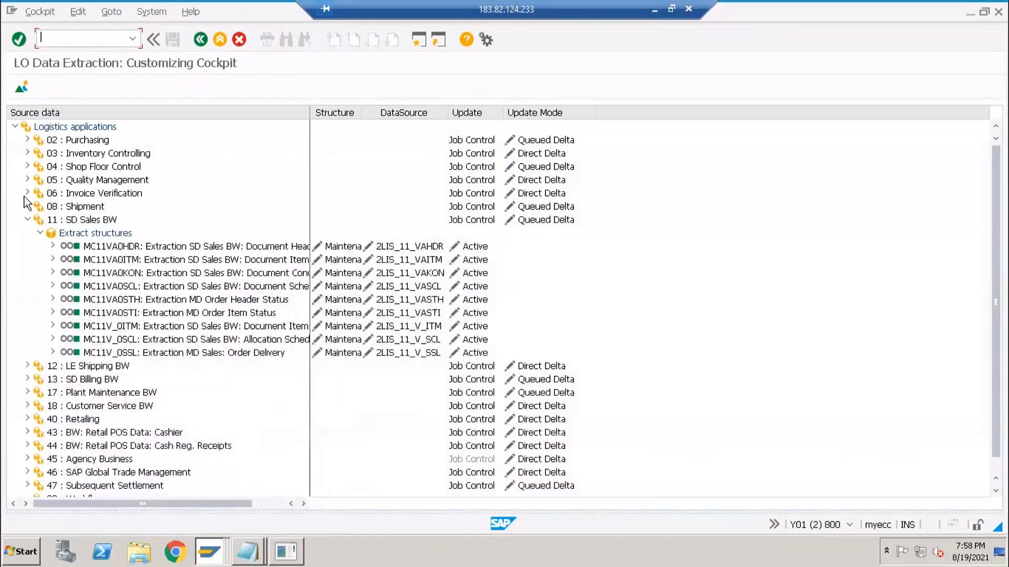
left_click(67, 151)
left_click_drag(447, 115, 499, 124)
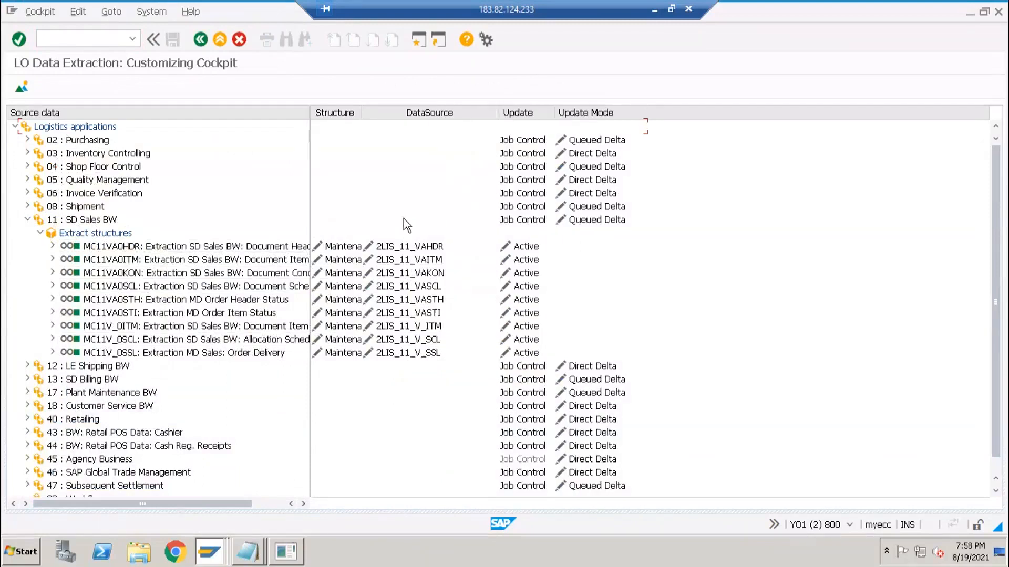
double_click(360, 113)
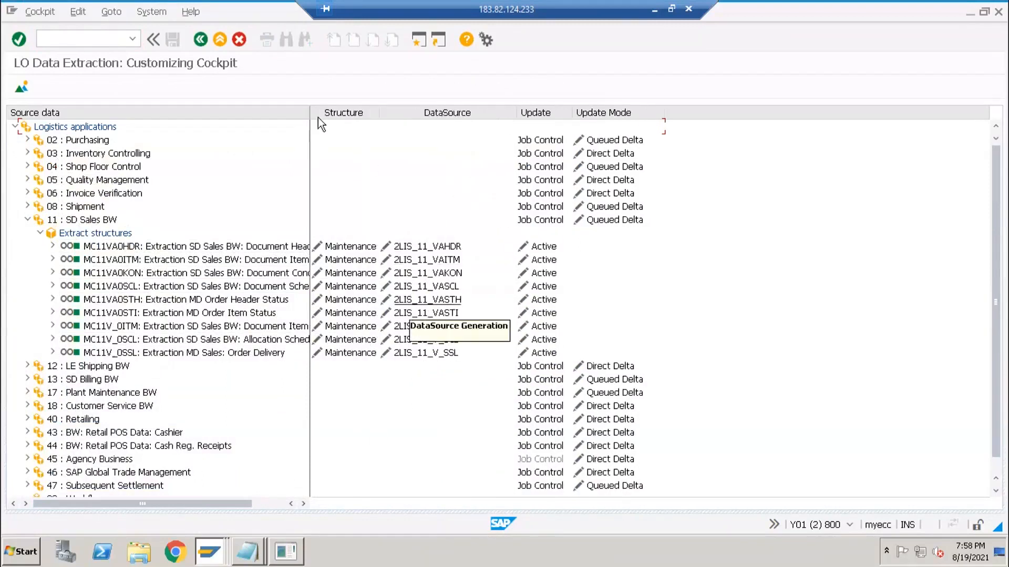
double_click(312, 173)
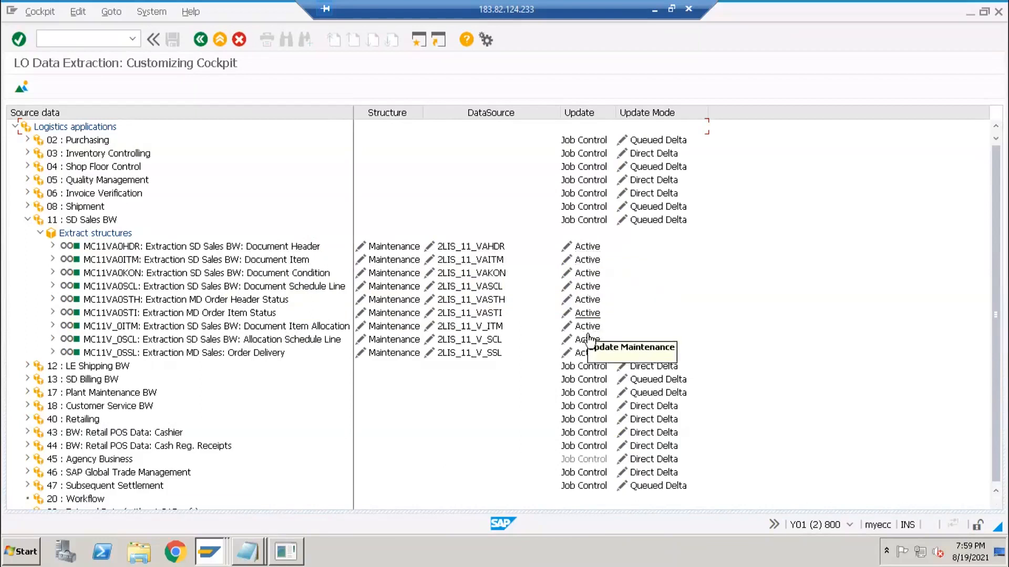
- Expand 40 Retailing and 44 Cash Reg. Receipts down to their extract structures
scroll(79, 457, "down", 1)
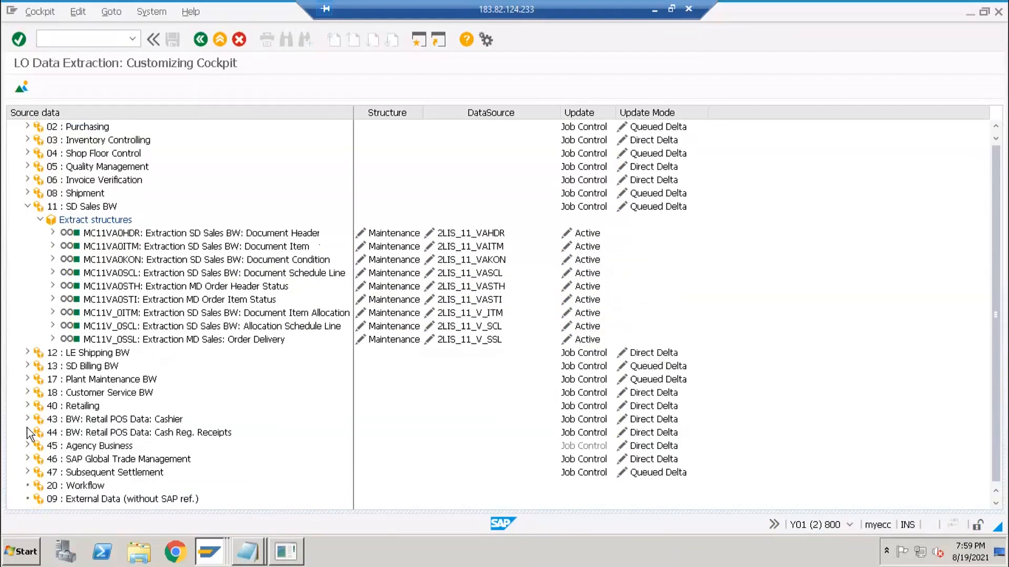
left_click(27, 405)
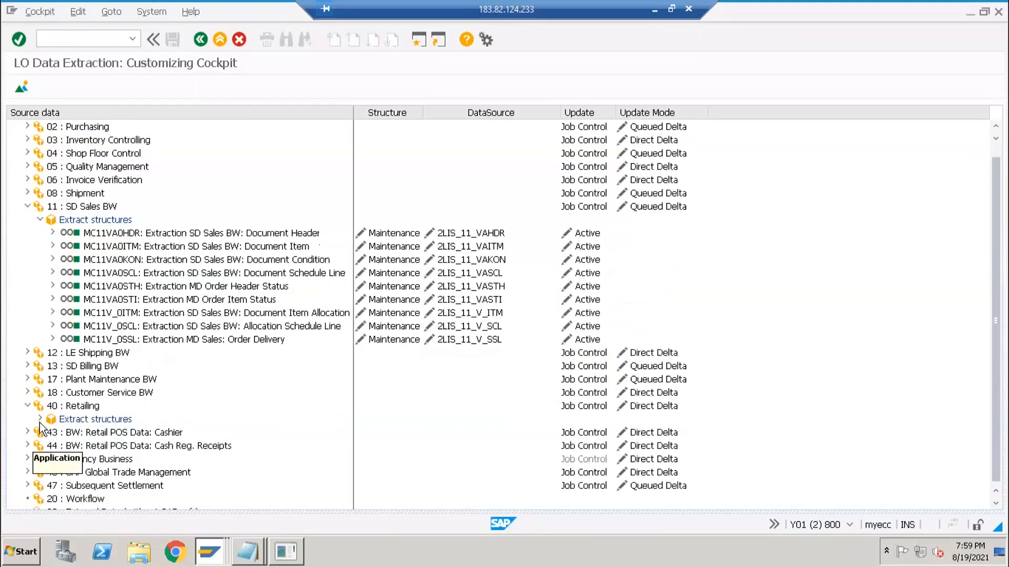
left_click(40, 420)
scroll(53, 446, "down", 2)
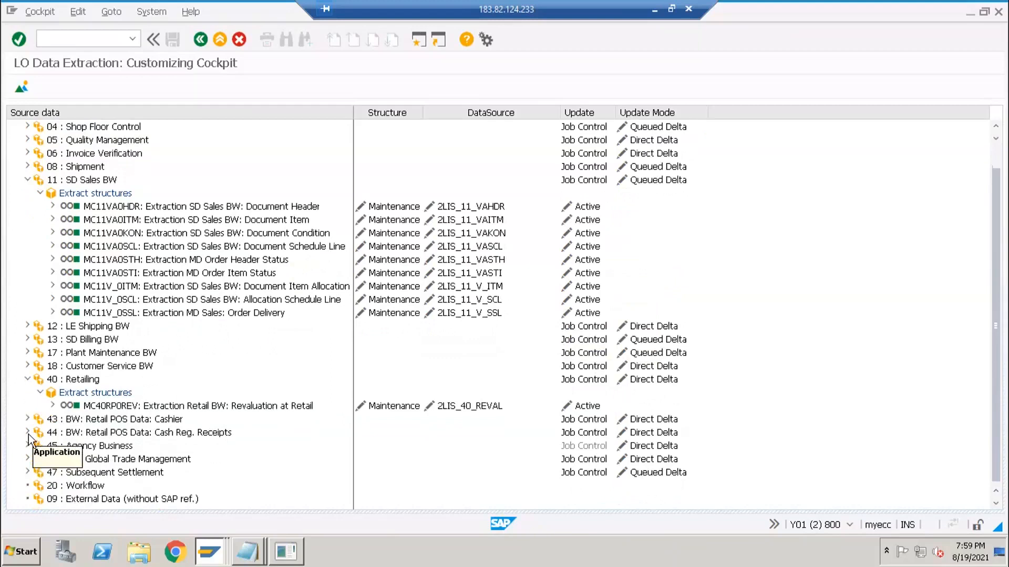
left_click(27, 432)
left_click(39, 445)
- Expand 47 Subsequent Settlement and 18 Customer Service BW extract structures, then scroll back up
scroll(46, 461, "down", 2)
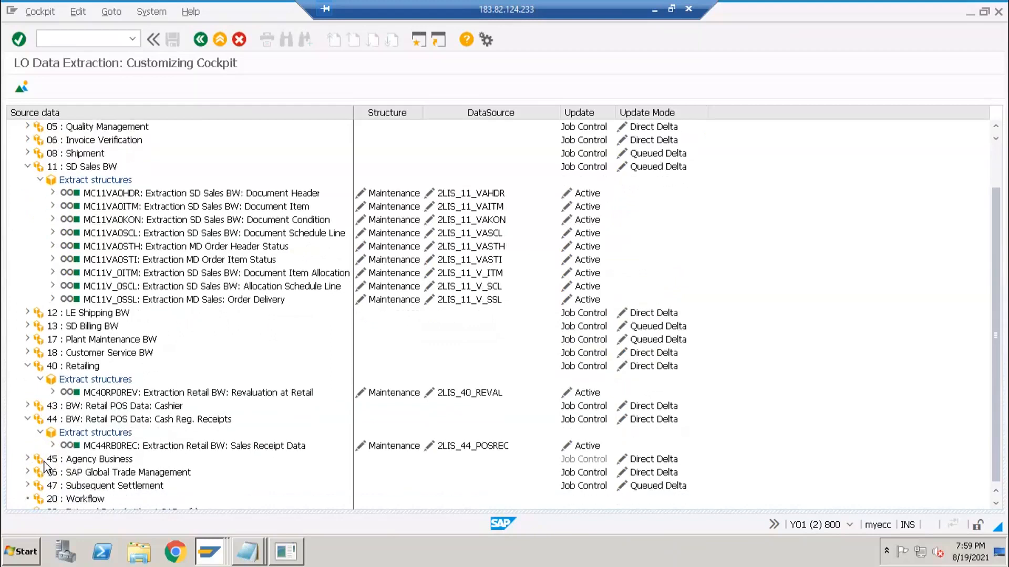
left_click(28, 471)
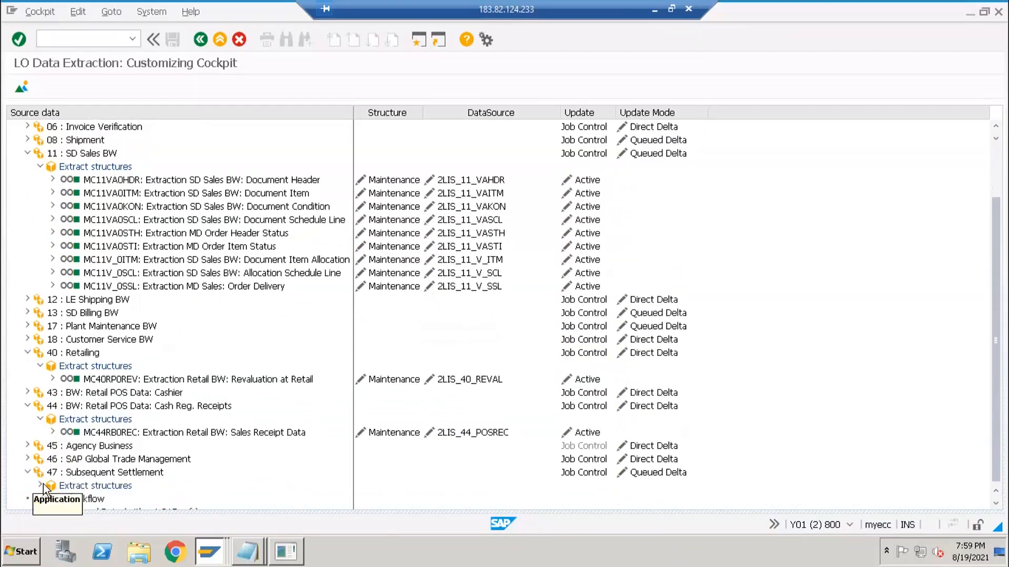
left_click(40, 486)
scroll(47, 480, "down", 2)
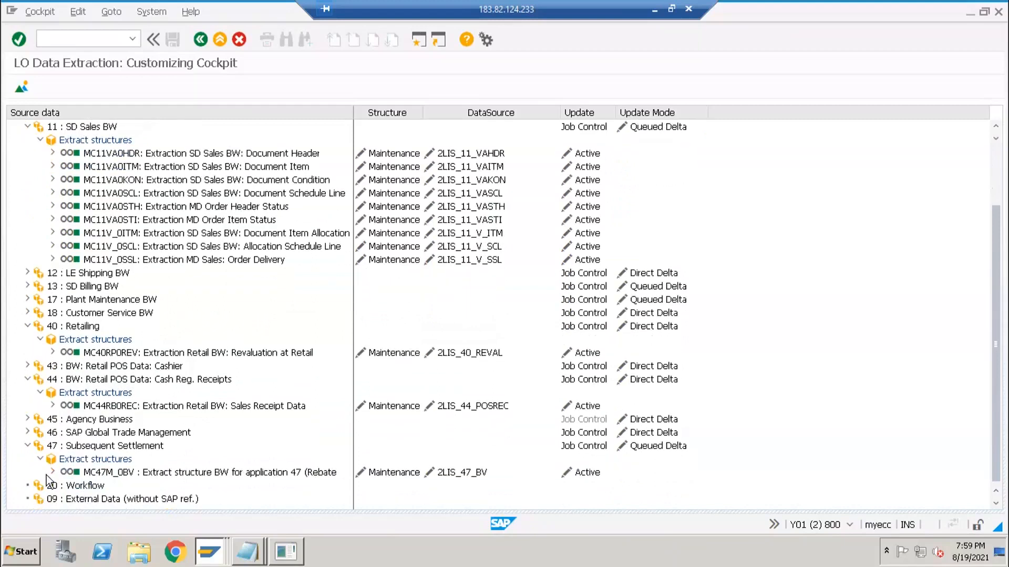
left_click(27, 313)
left_click(40, 326)
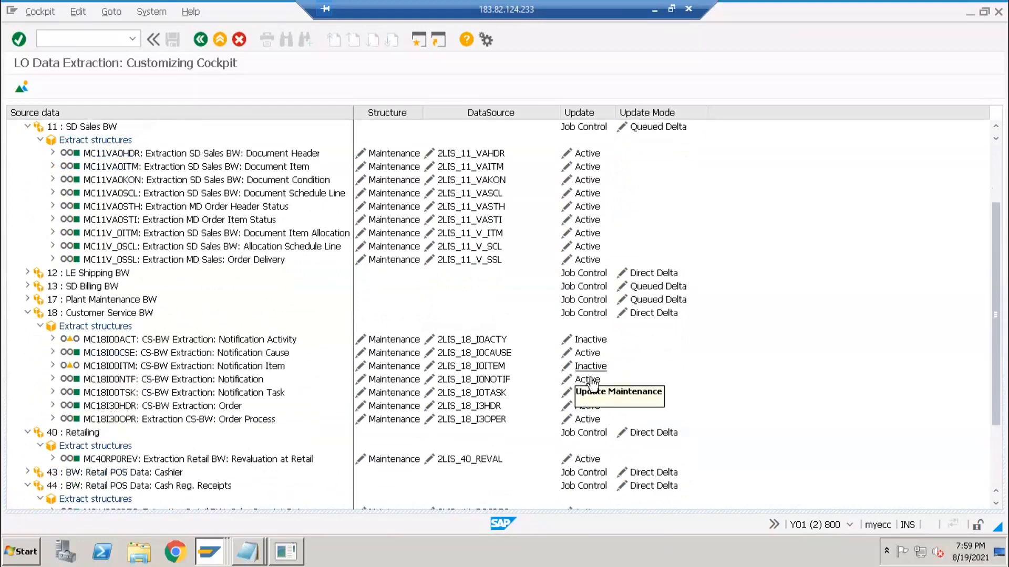
scroll(535, 308, "up", 3)
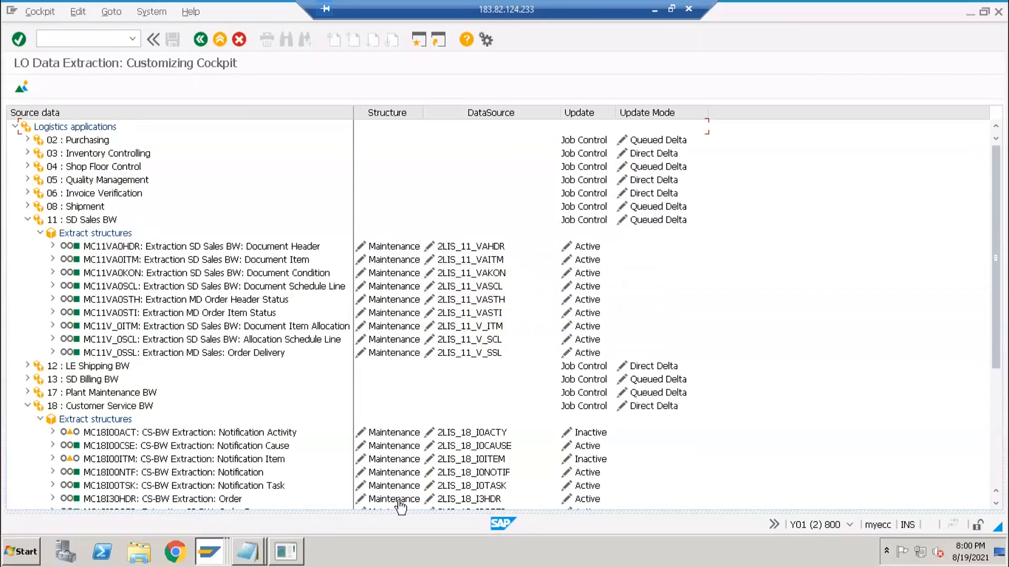
left_click(218, 550)
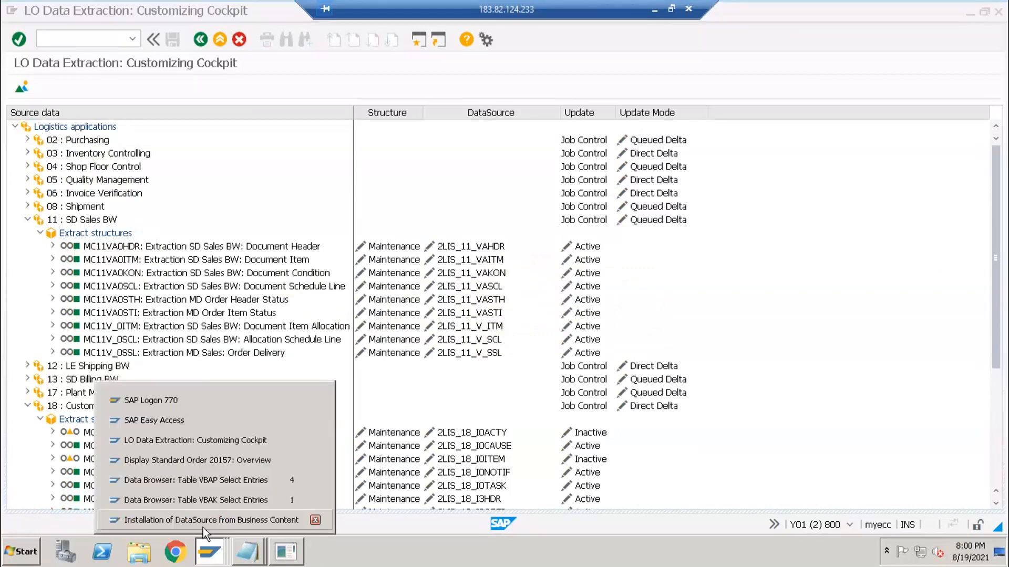
- In the DataSource installation window, search the tree for 2lis_ and dismiss the no-hits message
left_click(187, 520)
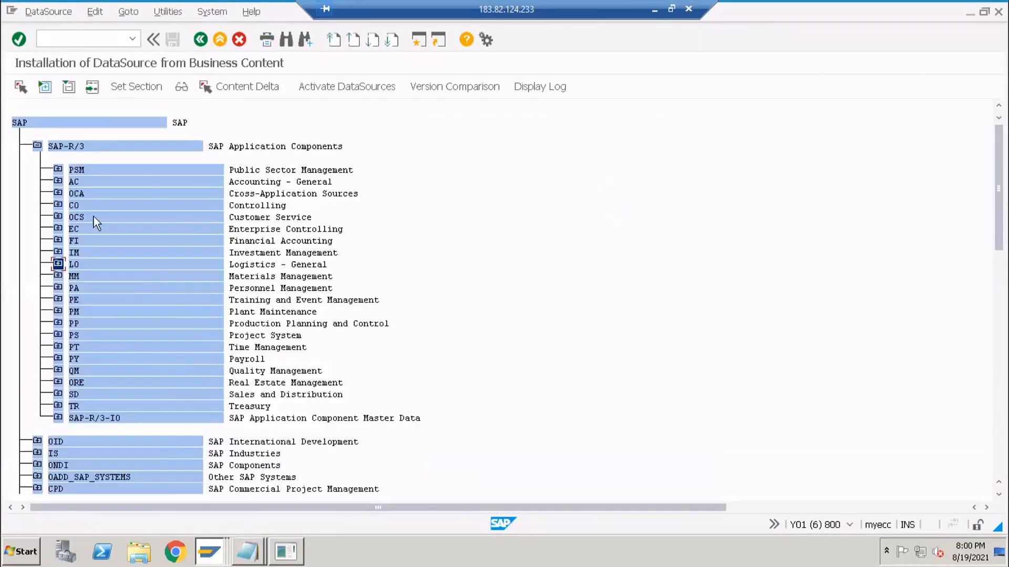
key("alt+Tab")
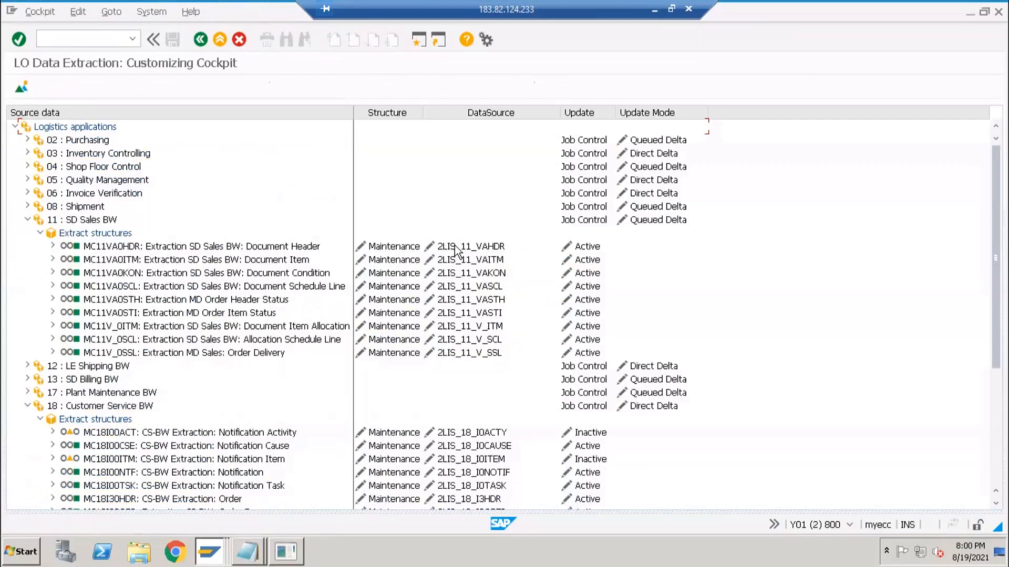
key("alt+Tab")
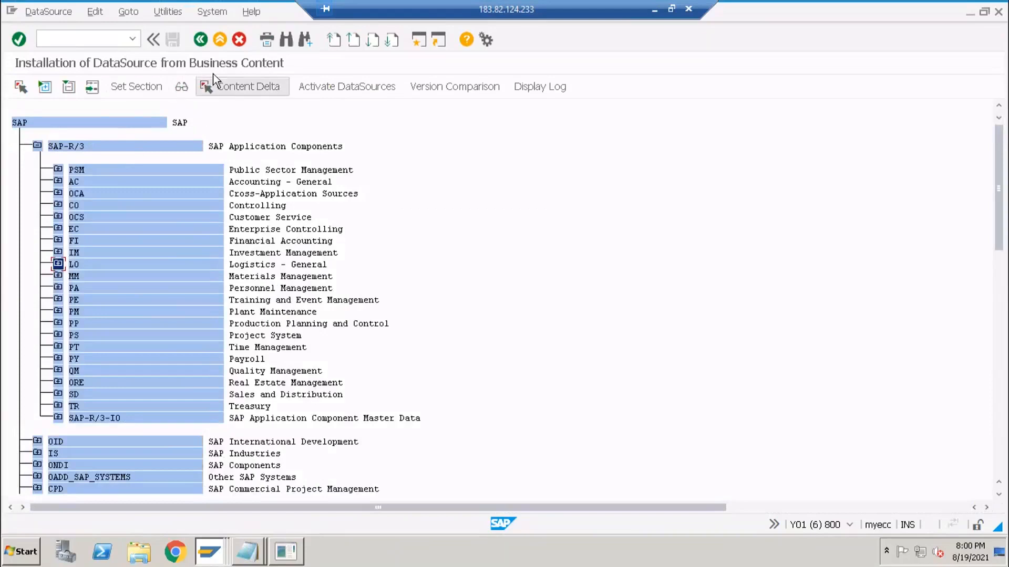
left_click(284, 40)
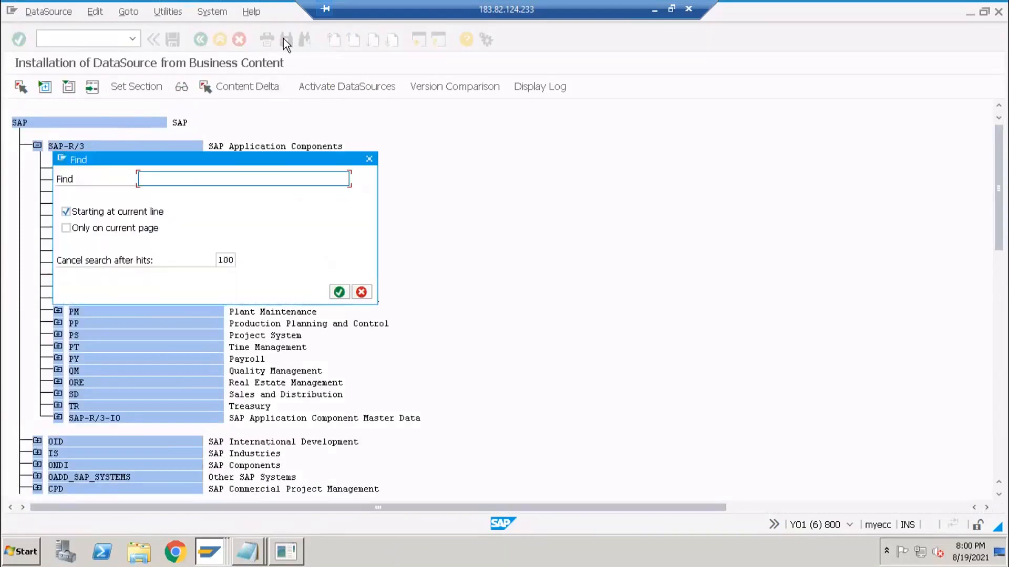
type("2lis_")
key("Return")
key("Return")
key("Escape")
- Collapse SAP-R/3 and expand the entire DataSource hierarchy with Expand All
left_click(26, 125)
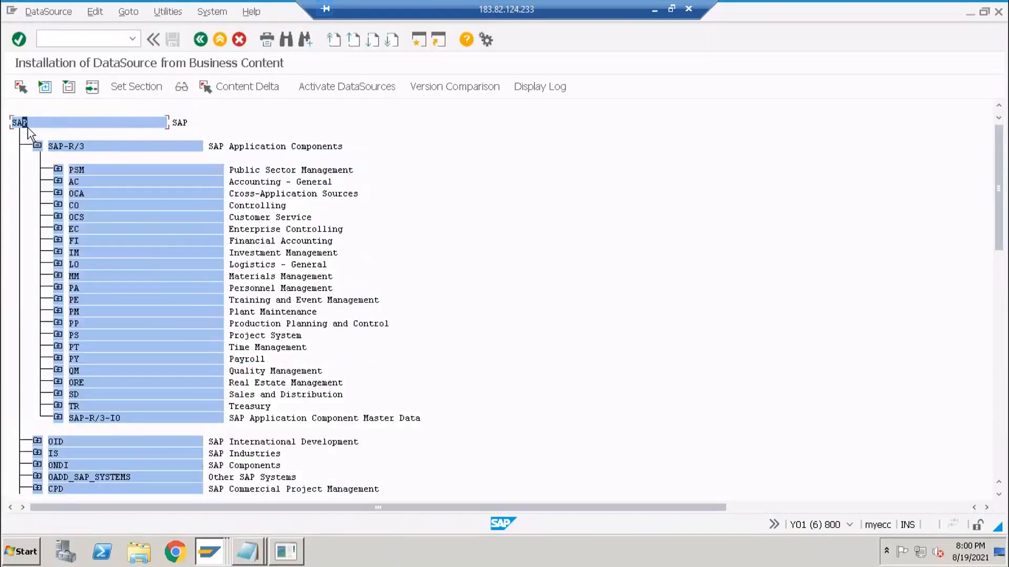
left_click(37, 147)
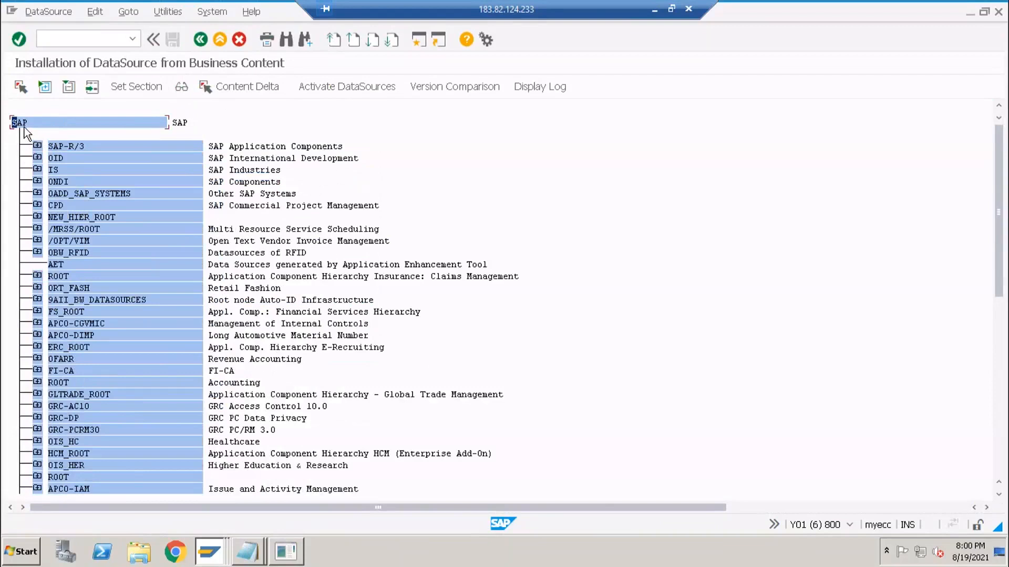
left_click(45, 87)
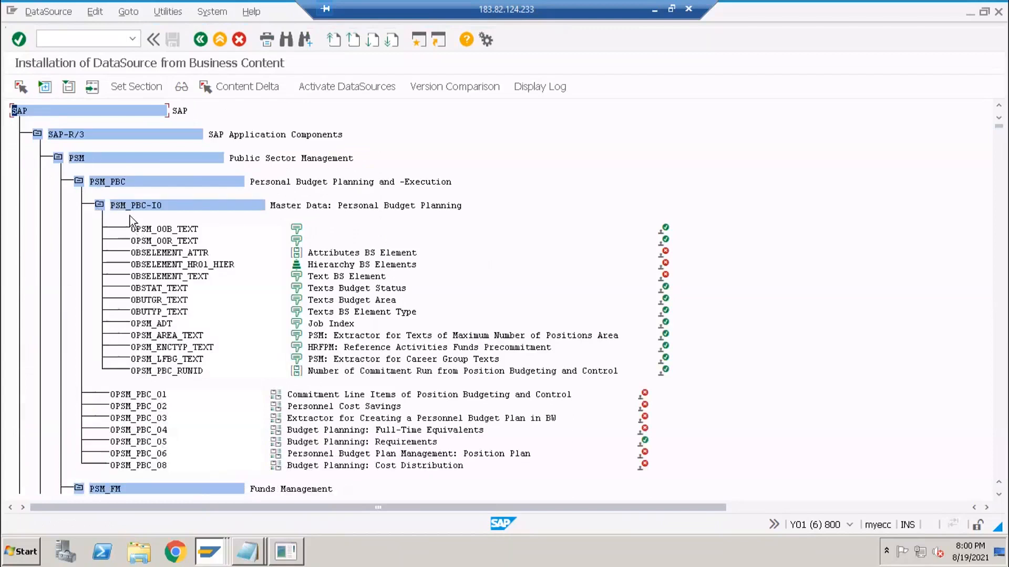
- Search the DataSource tree for 2lis and scroll through the 100-hit list
left_click(286, 39)
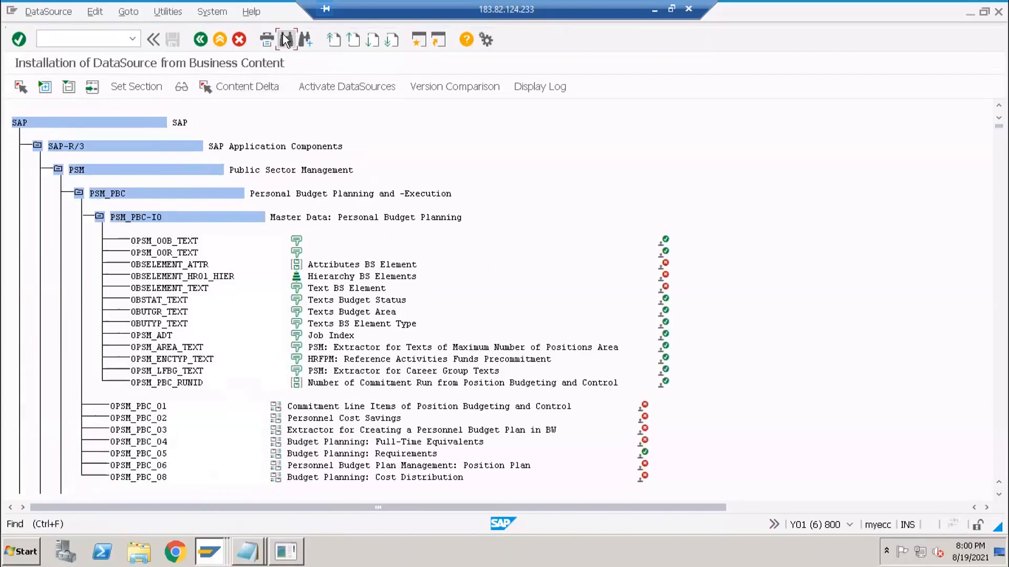
key("Return")
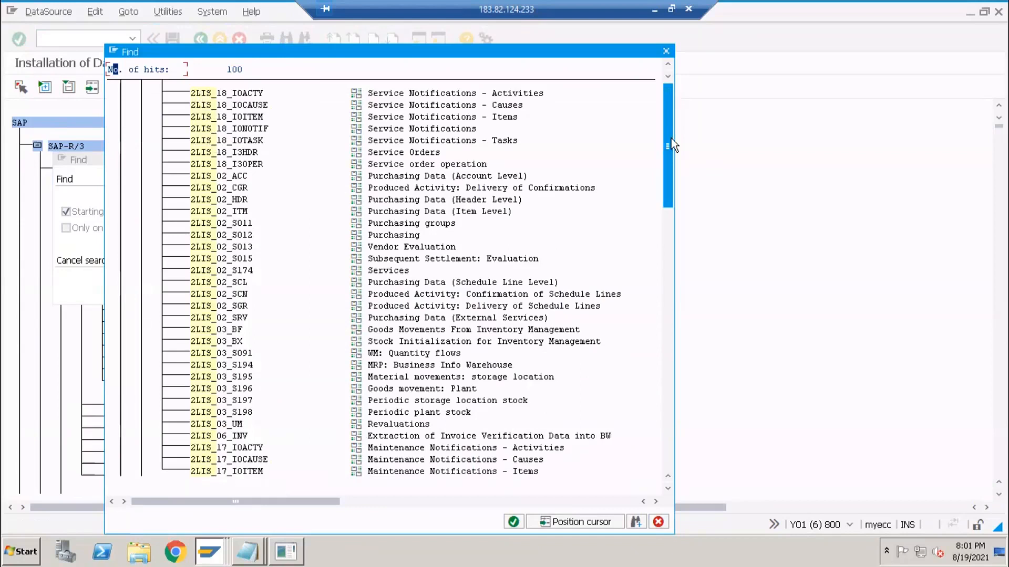
left_click_drag(669, 153, 655, 467)
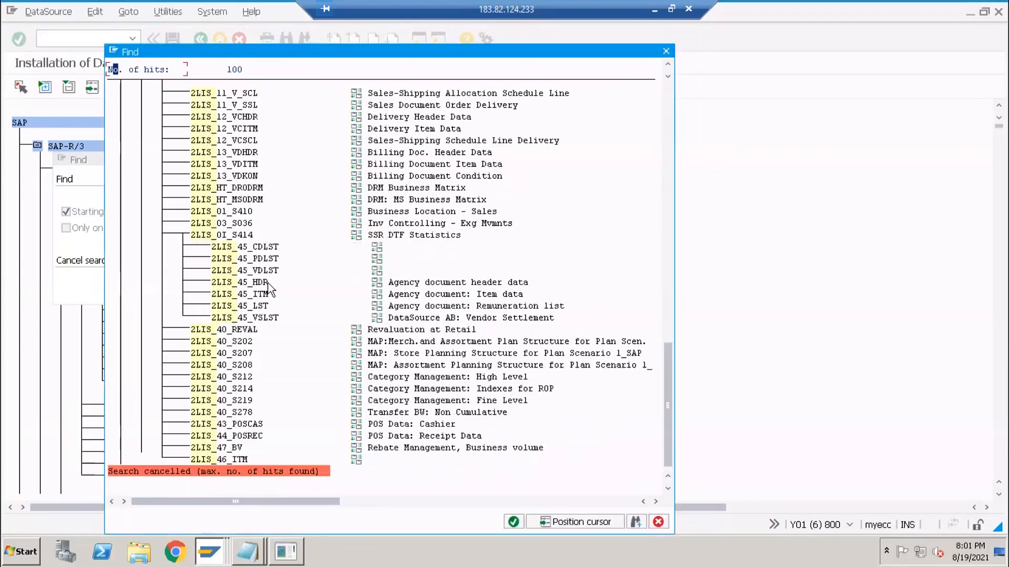
scroll(272, 446, "up", 3)
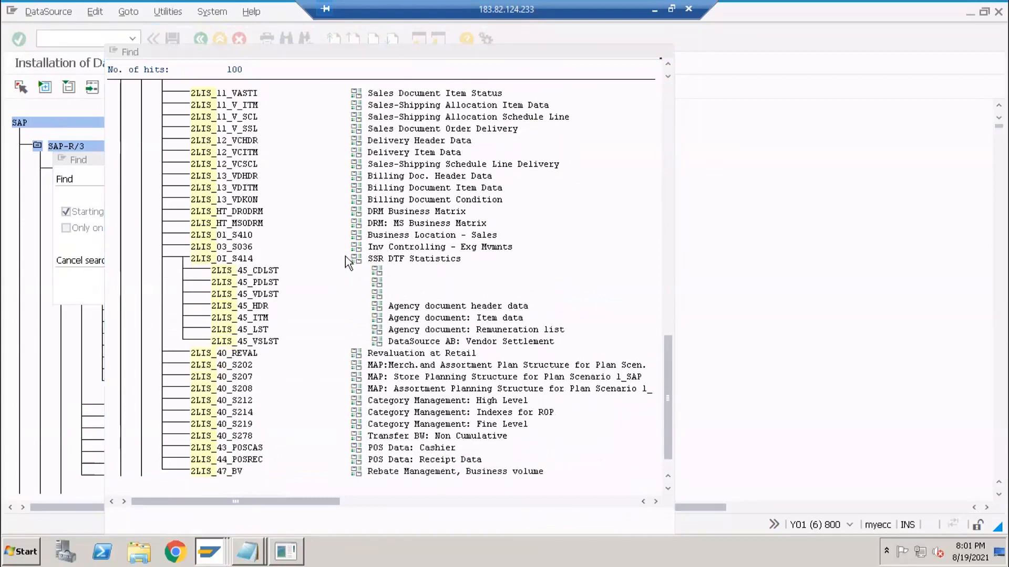
scroll(265, 203, "up", 5)
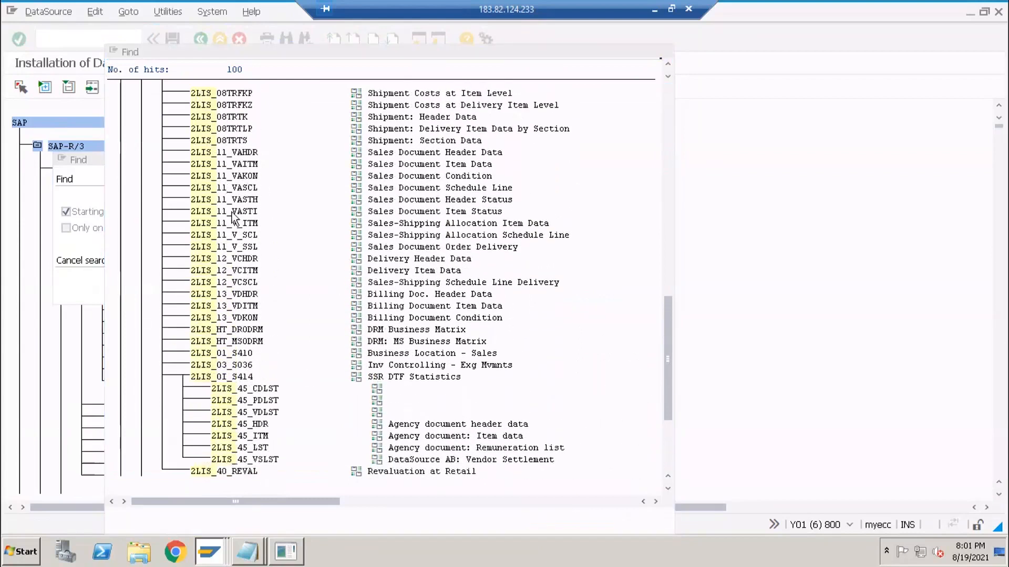
scroll(247, 212, "up", 2)
- After checking the cockpit, close the hit list and extend the search text with _11_hdr
key("alt+Tab")
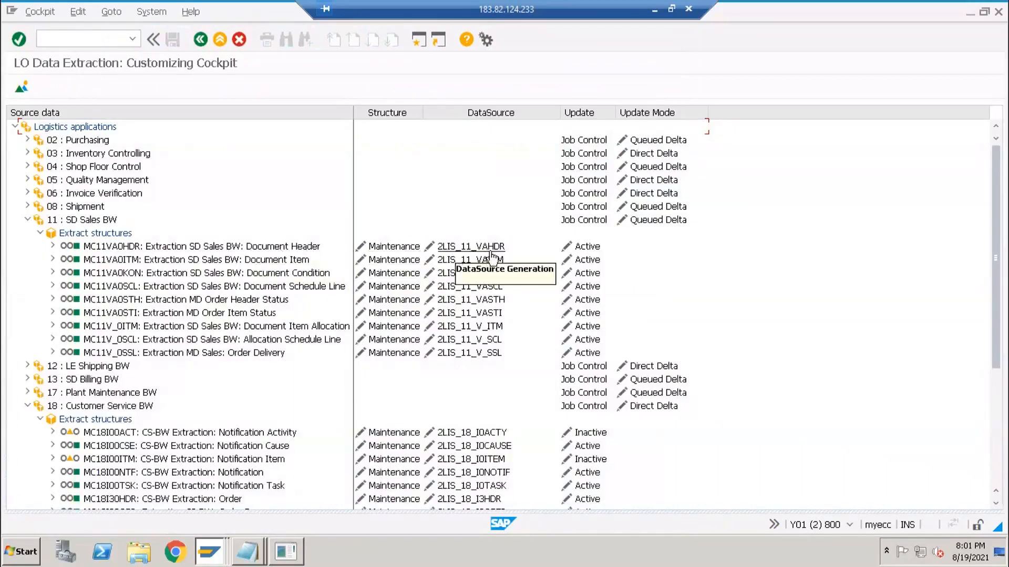
key("alt+Tab")
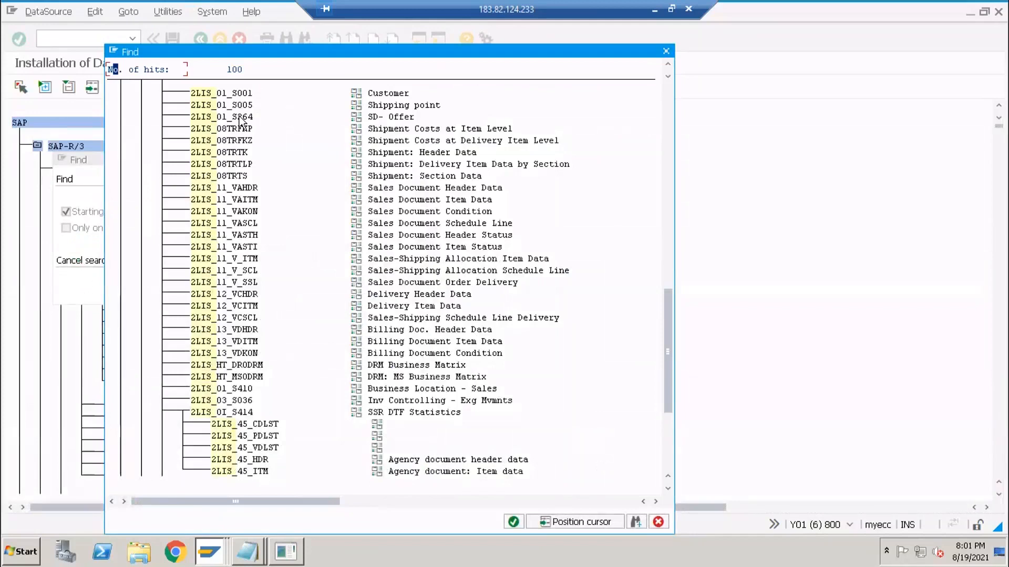
key("Escape")
left_click(199, 179)
type("_")
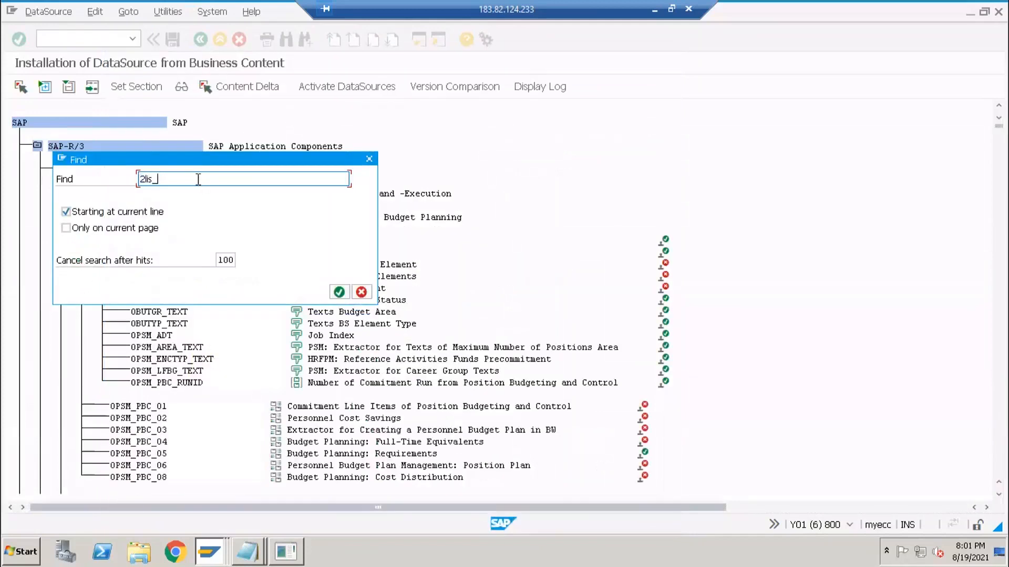
type("11_hdr")
- Search 2lis_11_hdr (no hits), check the cockpit name, then search 2lis_11_vahdr and jump to it
key("Return")
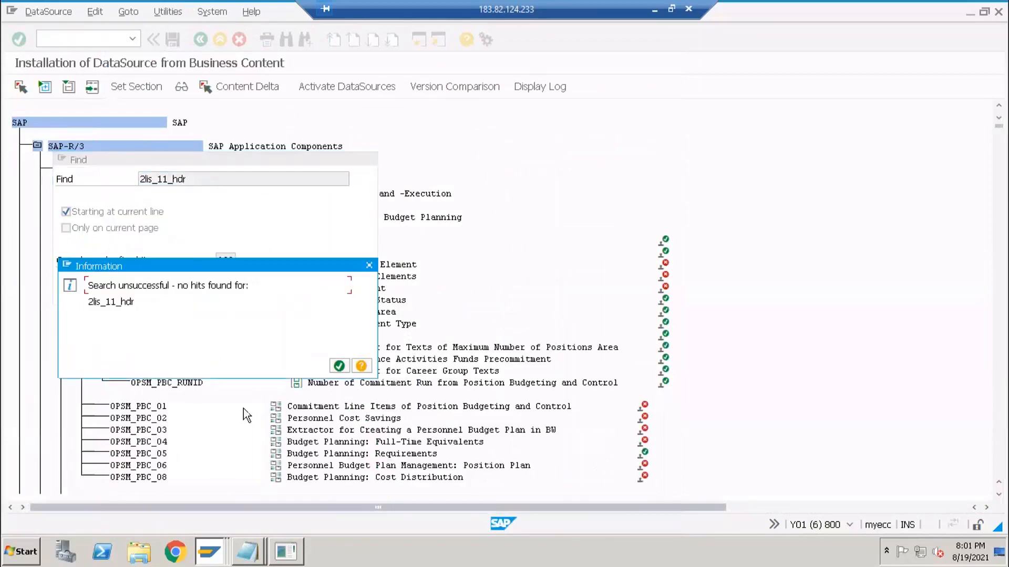
key("Return")
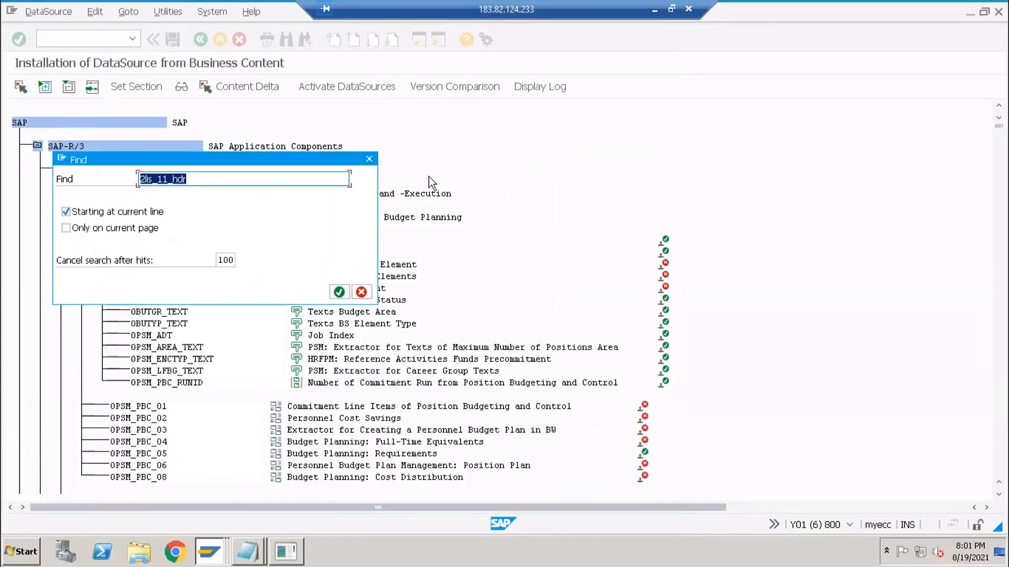
key("alt+Tab")
key("alt+Tab")
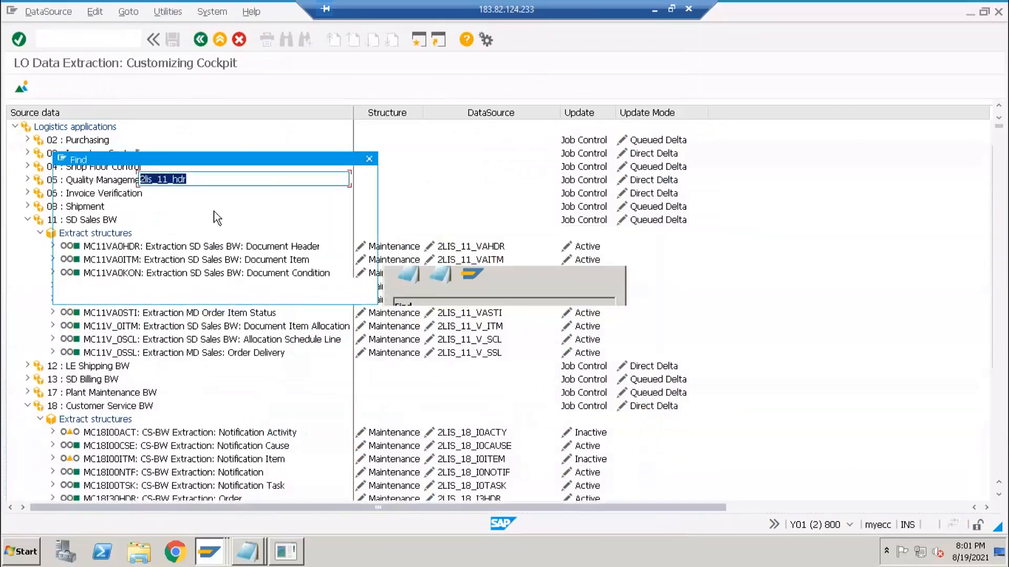
left_click(182, 180)
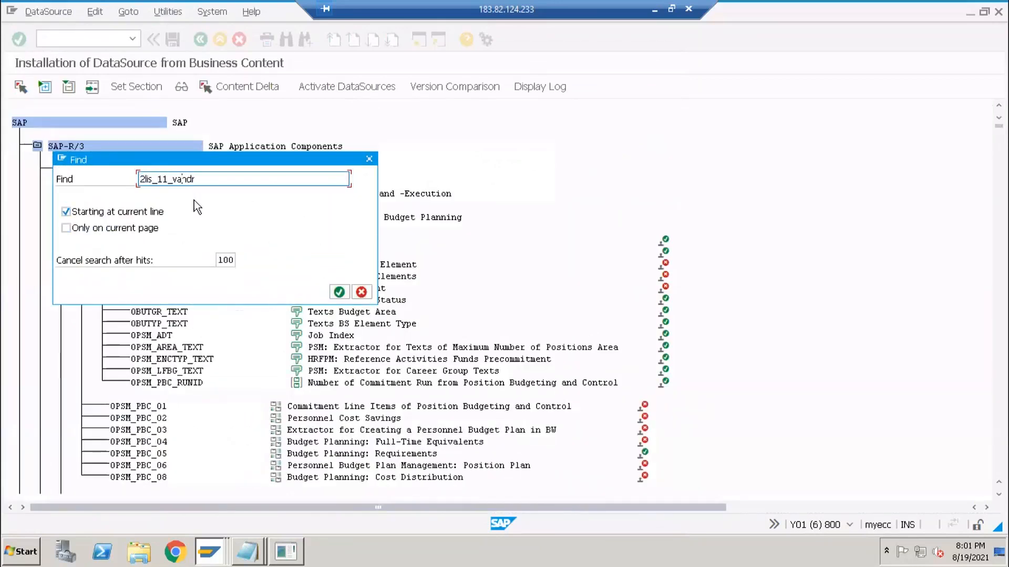
key("Return")
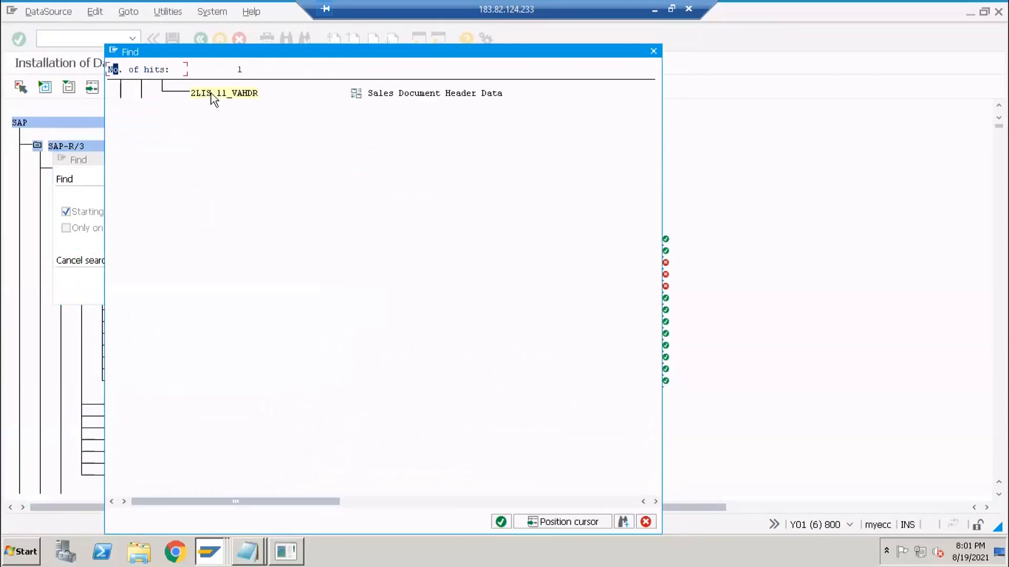
double_click(210, 93)
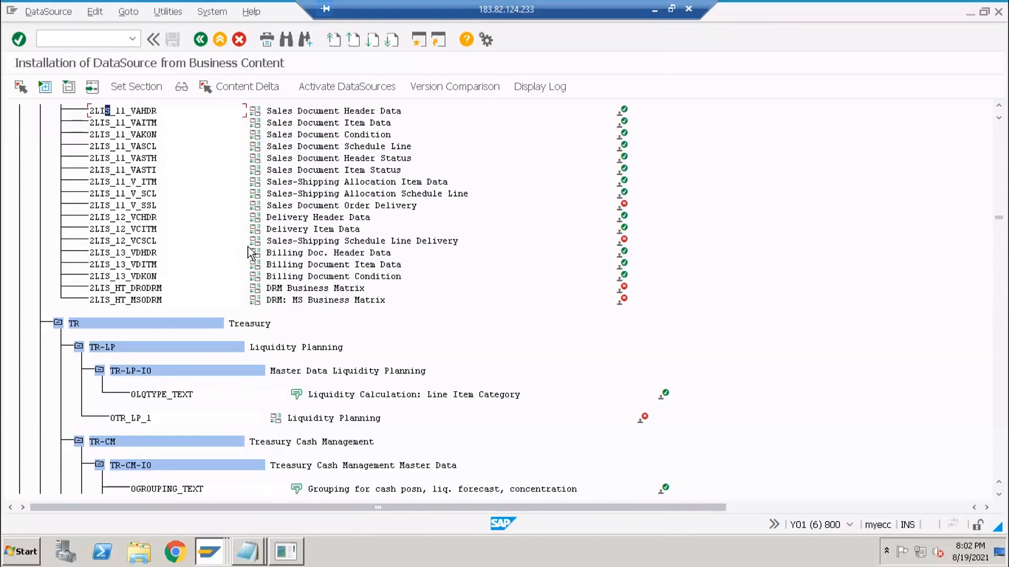
left_click(89, 38)
left_click(108, 112)
left_click(133, 112)
mouse_move(290, 548)
left_click(103, 110)
left_click(138, 111)
left_click(362, 112)
left_click(325, 111)
scroll(205, 155, "up", 1)
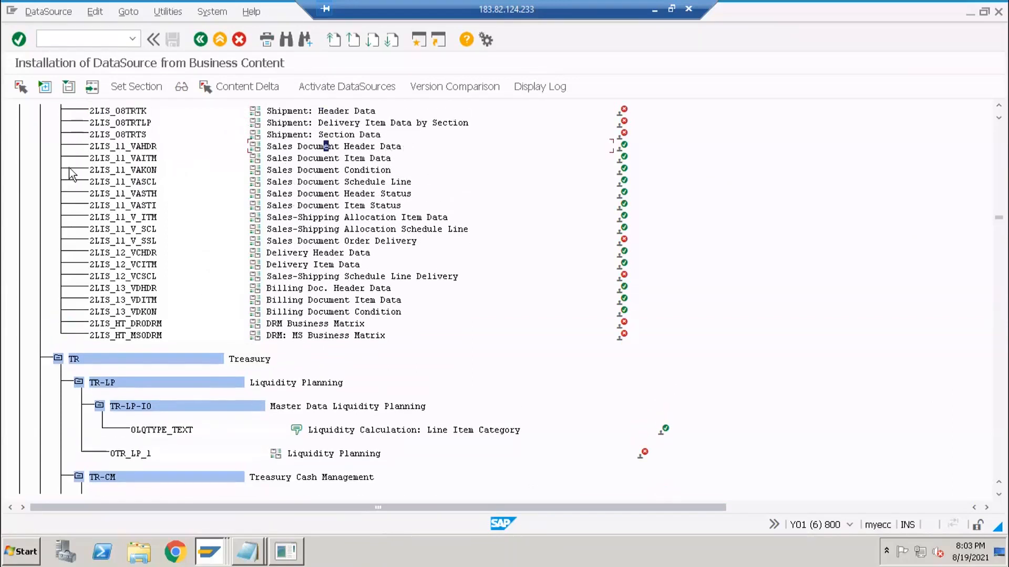
left_click(219, 547)
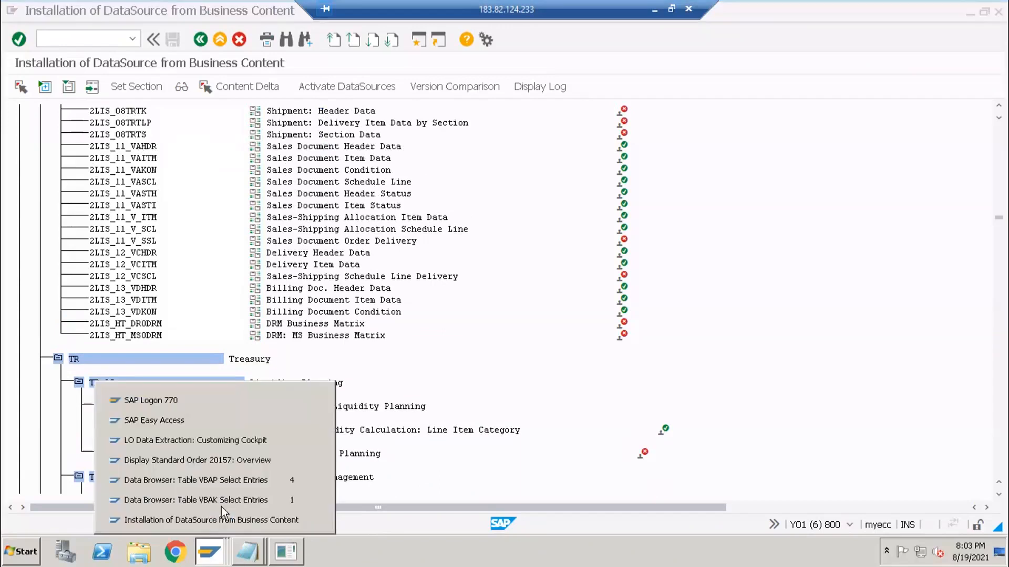
left_click(204, 440)
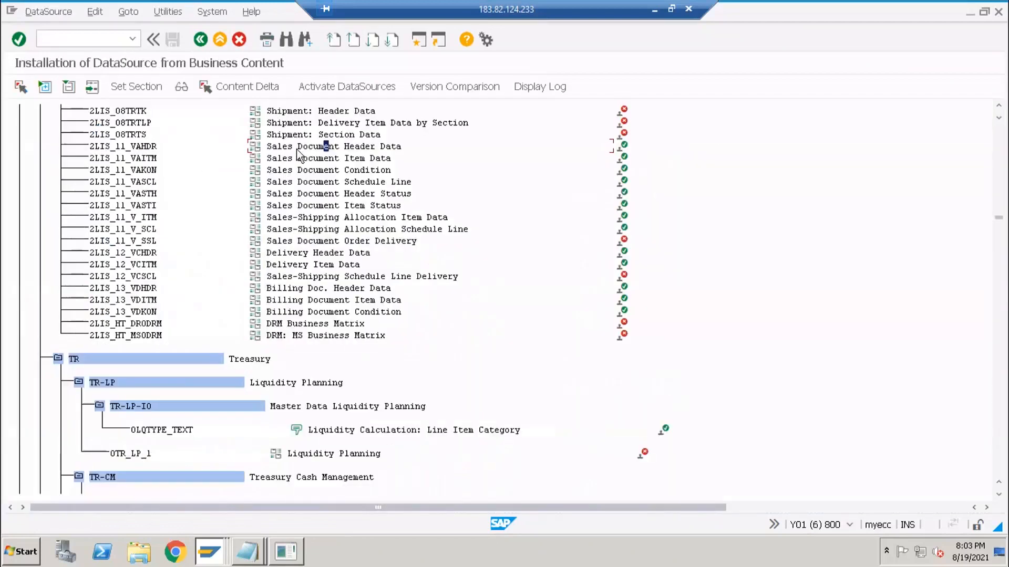
left_click(303, 148)
left_click(92, 147)
left_click(116, 41)
- Try /orsa6 in a new session, dismiss the session-limit message, and switch to the VBAP session
key("Return")
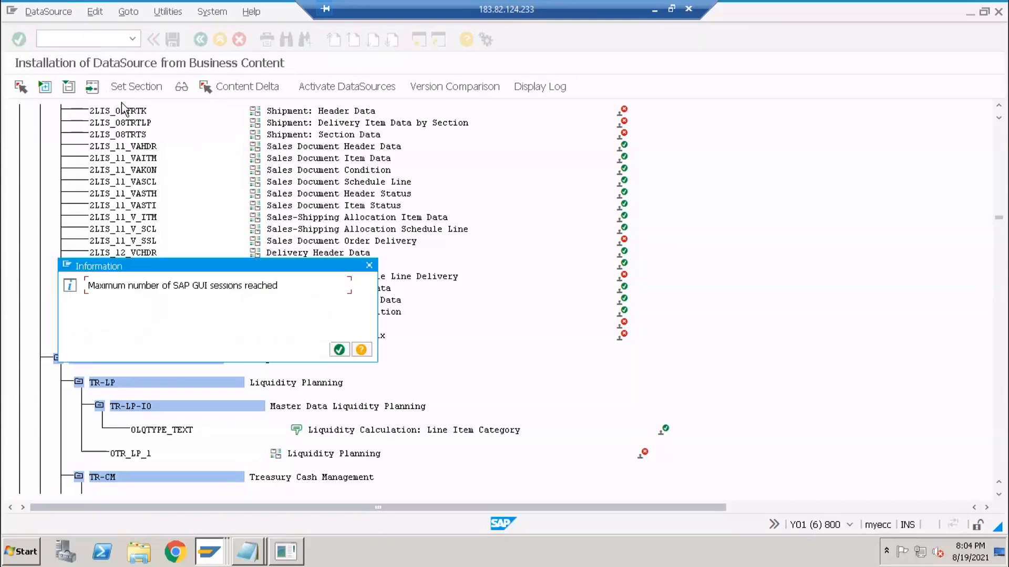
key("Return")
key("alt+Tab")
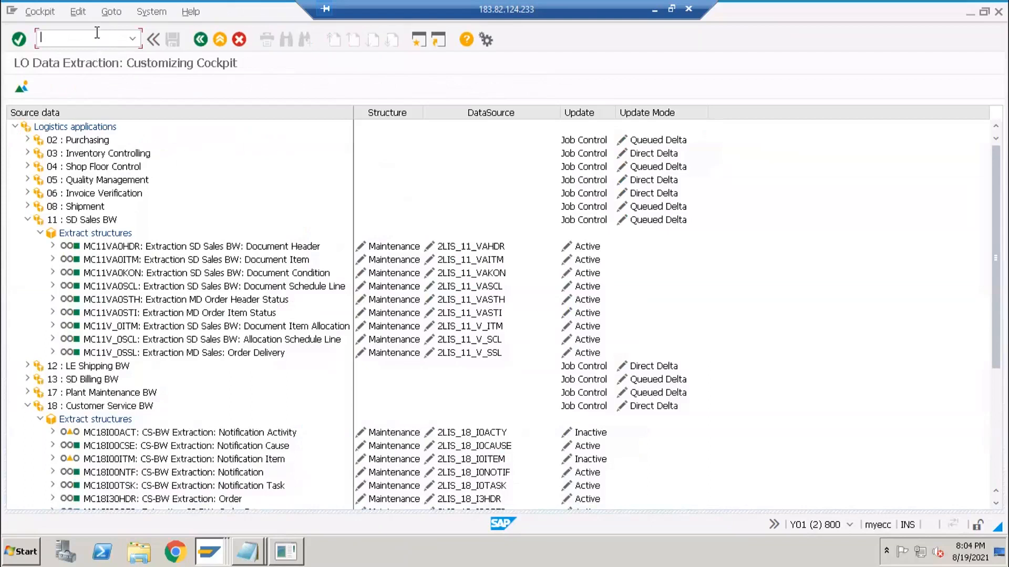
key("alt+Tab")
key("alt+Tab")
key("alt+Tab")
key("alt+Tab")
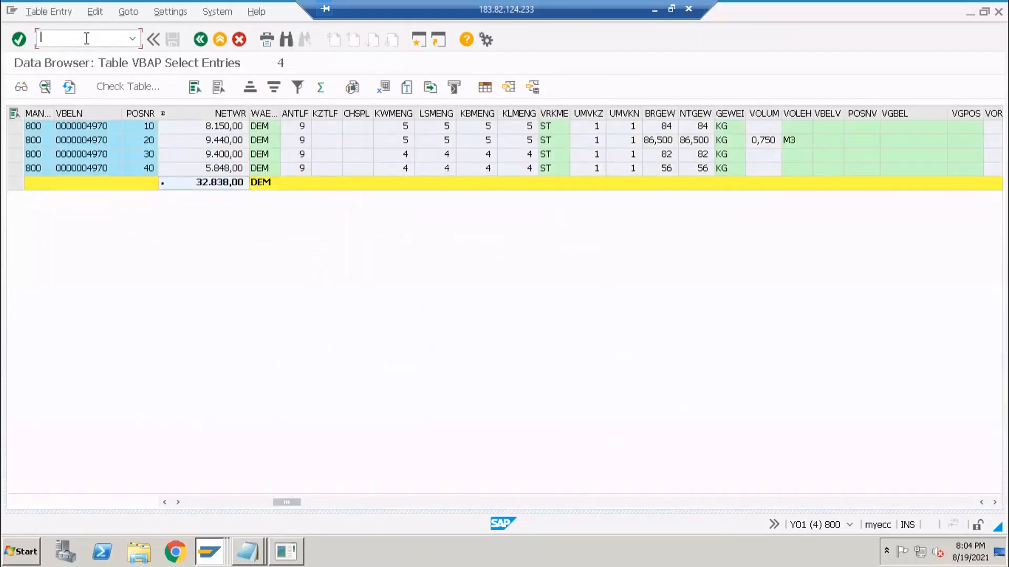
- Replace the VBAP data browser with /nrsa6, then return to the Business Content installation window
left_click(85, 38)
type("/nrsa6")
key("Return")
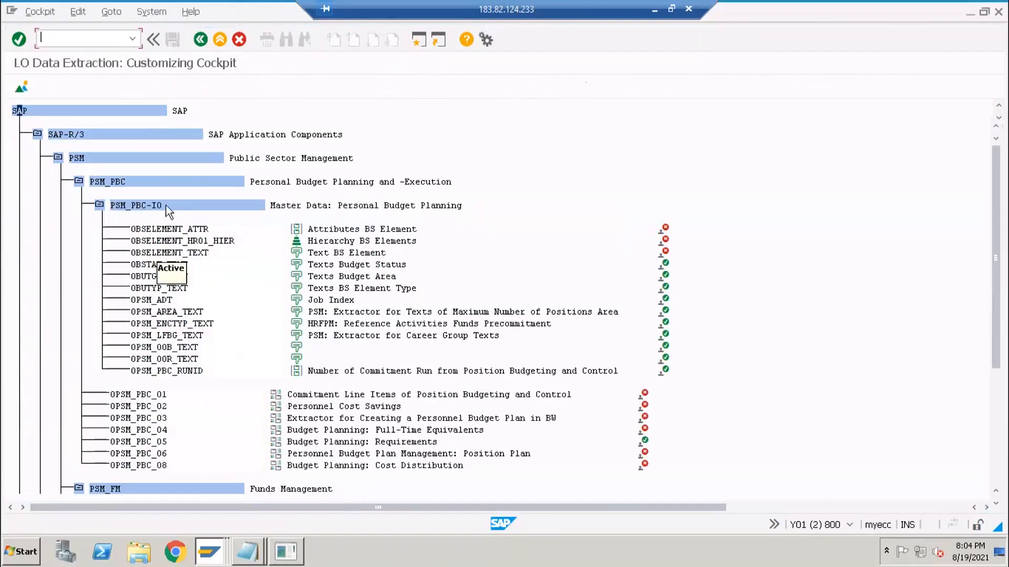
key("alt+Tab")
key("alt+Tab")
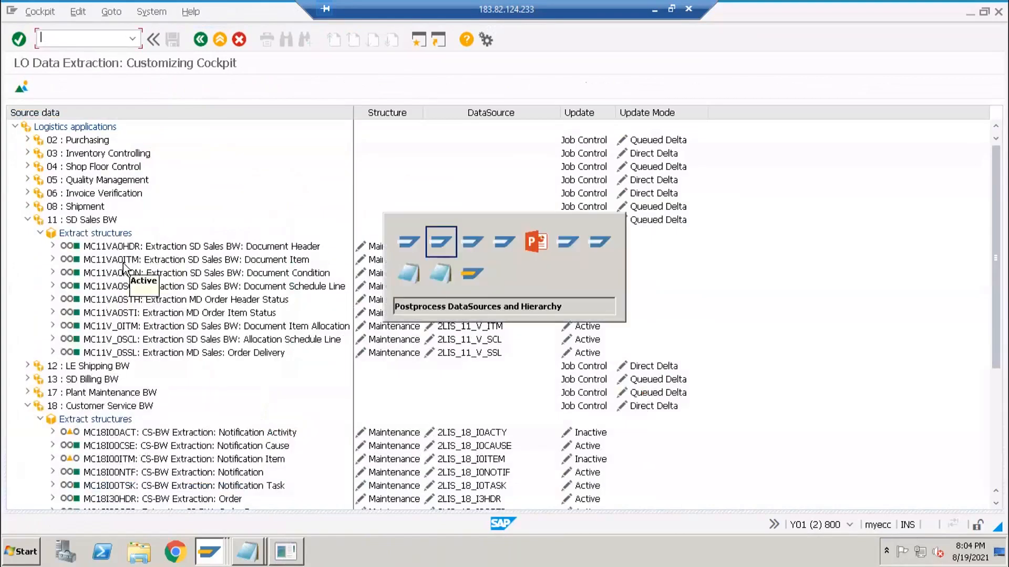
key("alt+Tab")
key("alt+Tab")
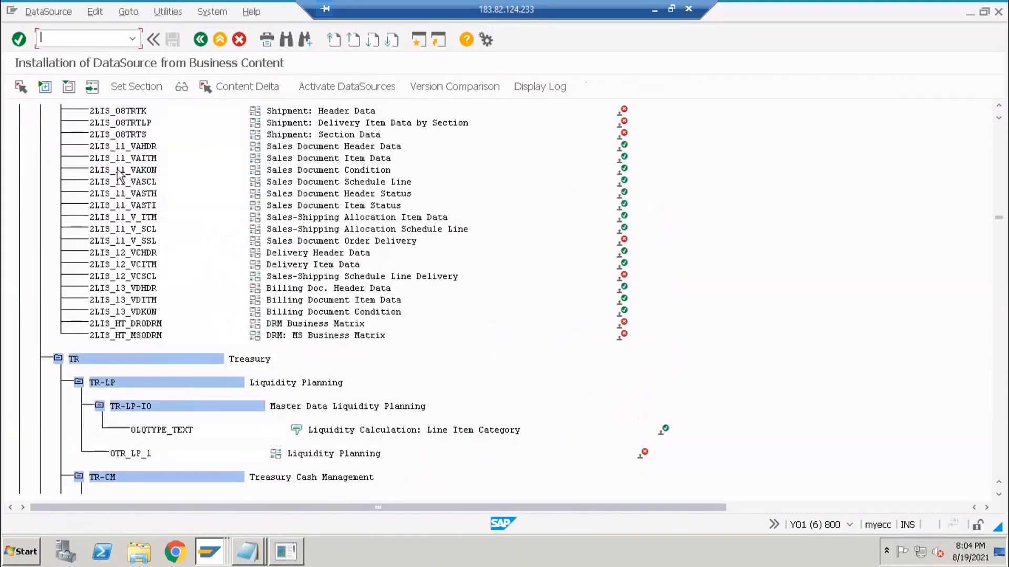
- Activate DataSource 2LIS_12_VCHDR from Business Content and confirm the message
left_click(134, 253)
left_click(341, 88)
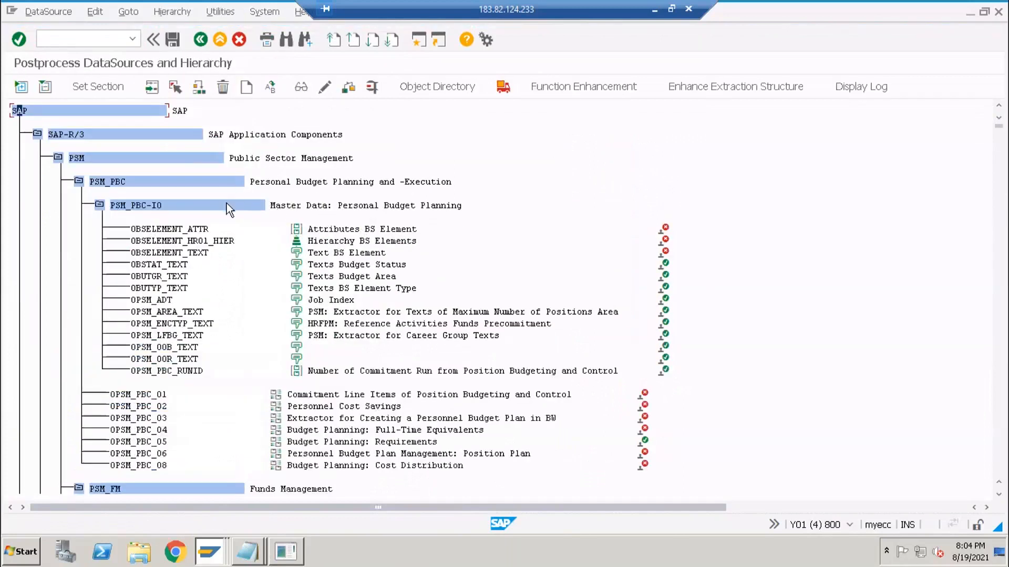
key("alt+Tab")
left_click(340, 367)
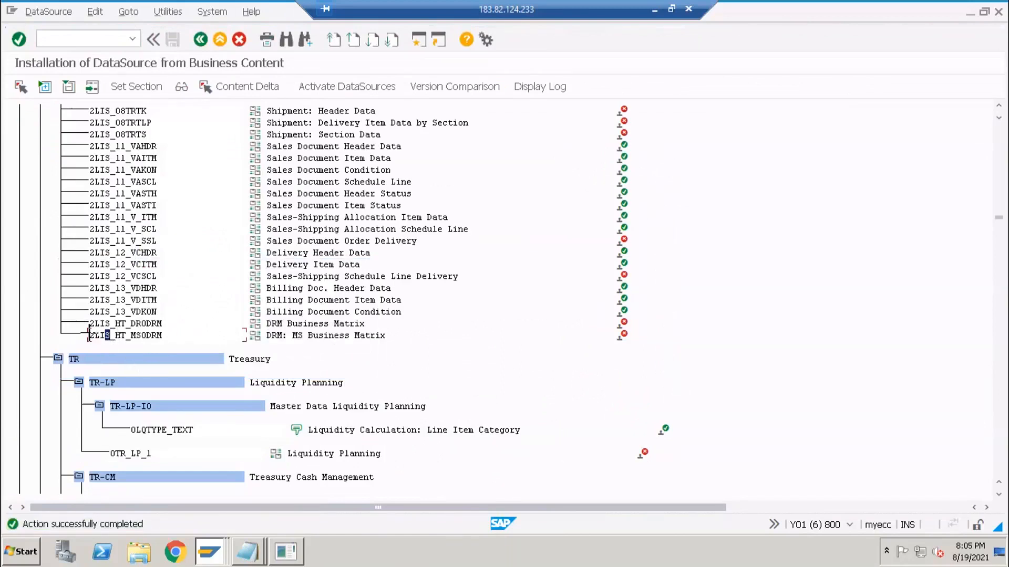
- Block-select and copy the DataSource name 2LIS_HT_MSODRM
key("ctrl+y")
left_click_drag(90, 335, 170, 342)
key("ctrl+c")
key("alt")
key("alt+Tab")
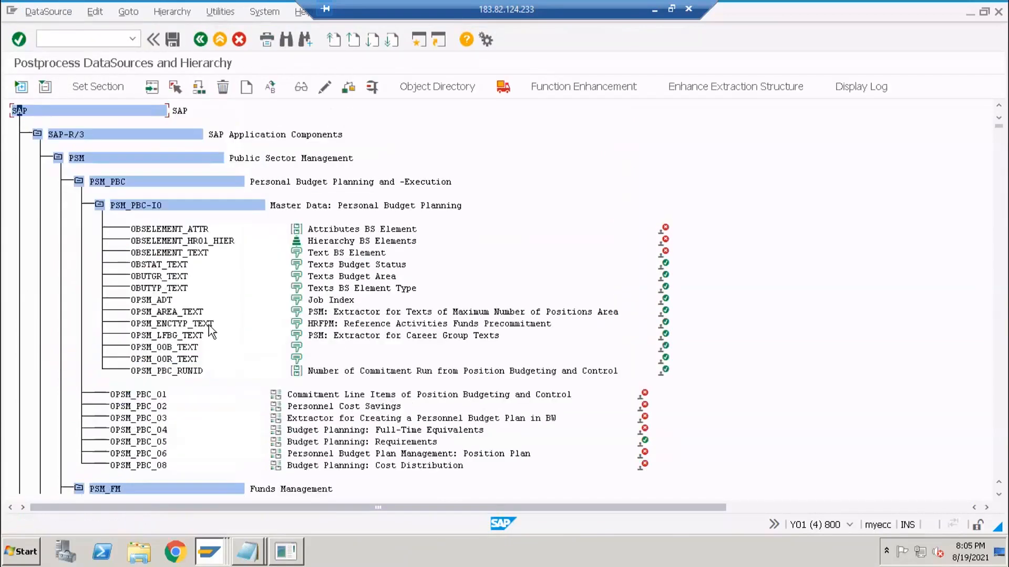
- Check the session's transaction in the status-bar system info, then close the popup
left_click(849, 523)
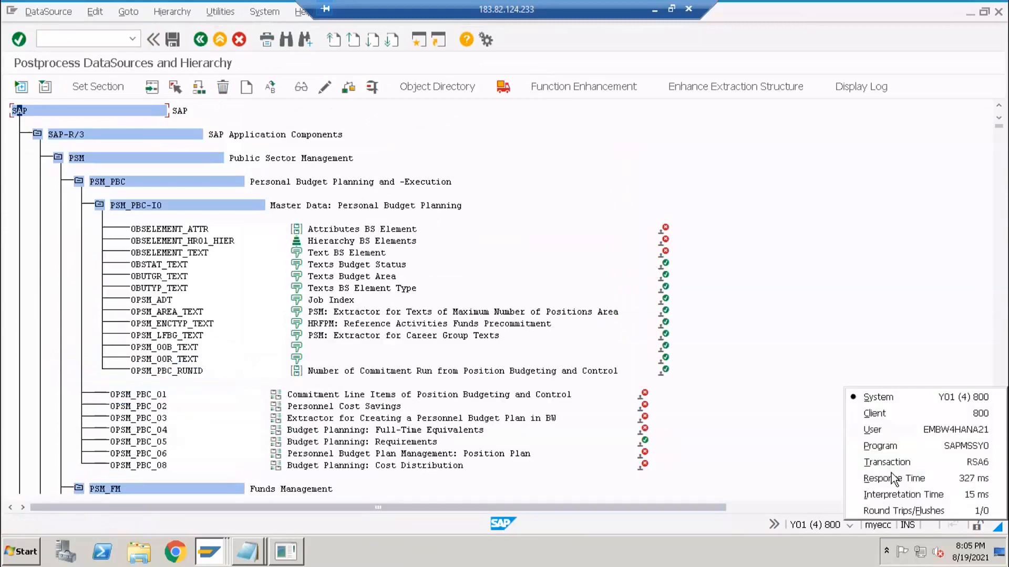
left_click(741, 189)
scroll(21, 122, "up", 1)
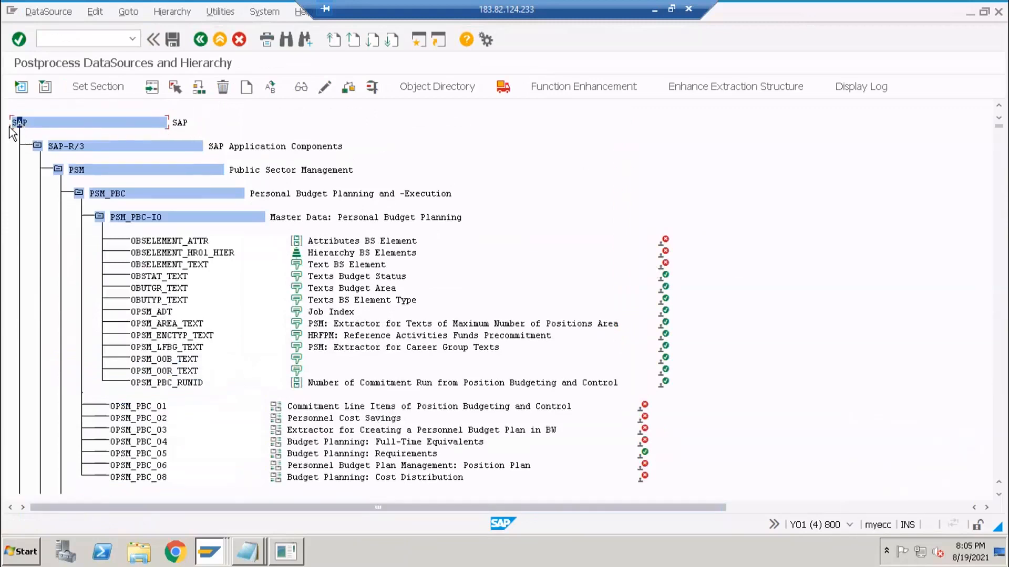
- Search RSA6 for 2LIS_HT_MS0DRM and dismiss the no-hits notice
left_click(286, 39)
key("Return")
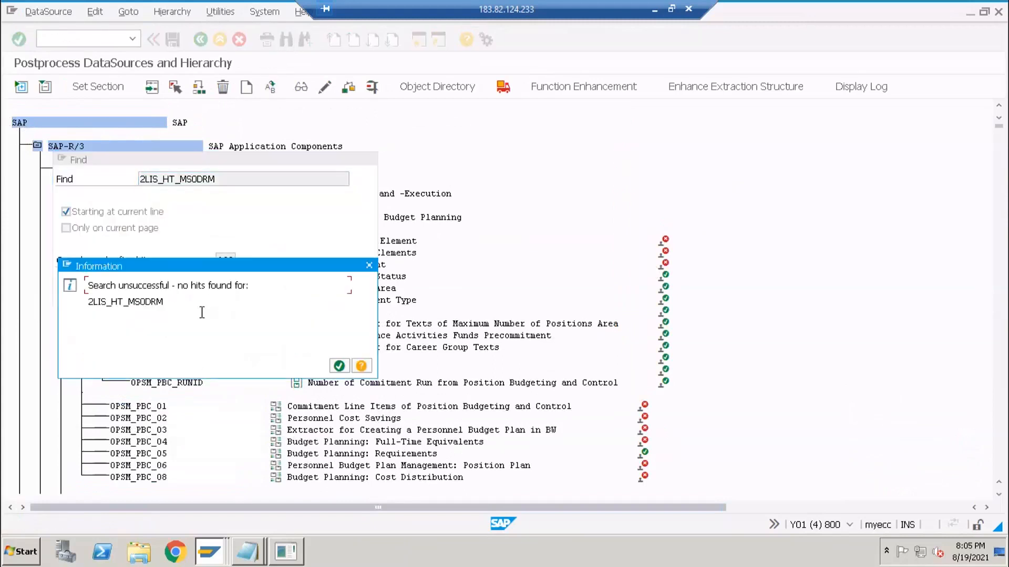
left_click(339, 365)
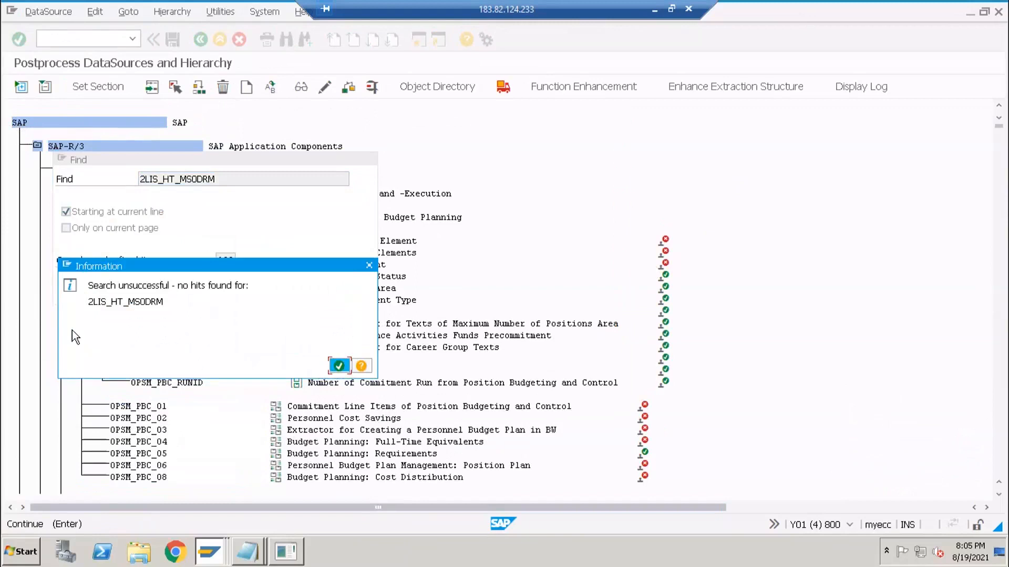
- In RSA5, activate 2LIS_HT_MSODRM, see it fail on the DRM11 package switch, and go back
key("Return")
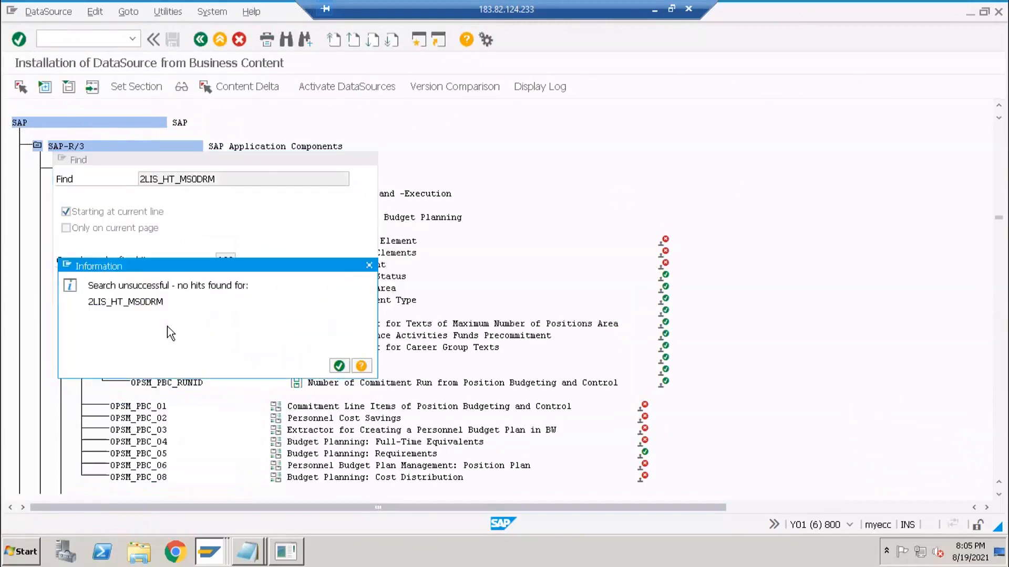
key("Return")
left_click(139, 336)
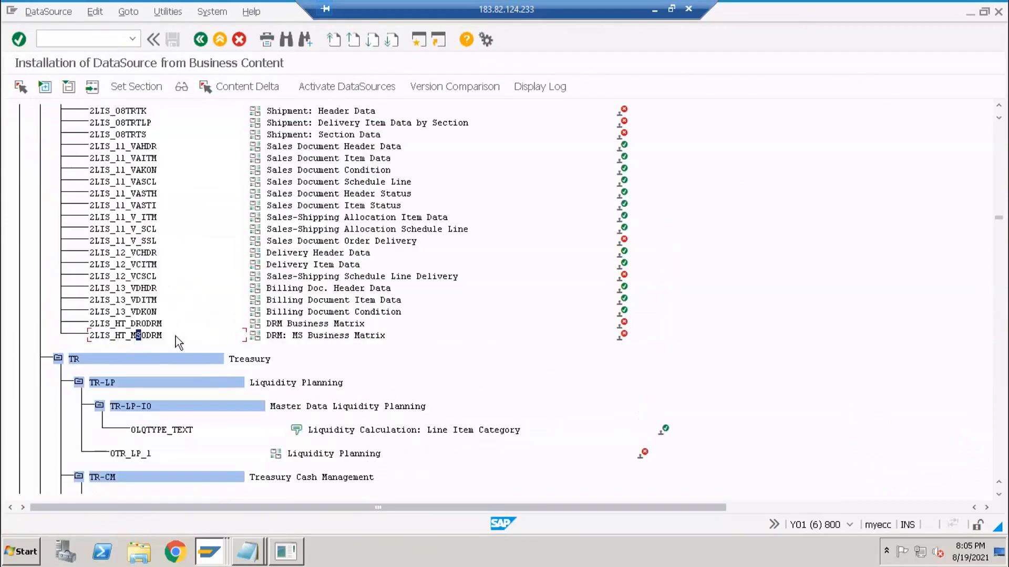
left_click(337, 89)
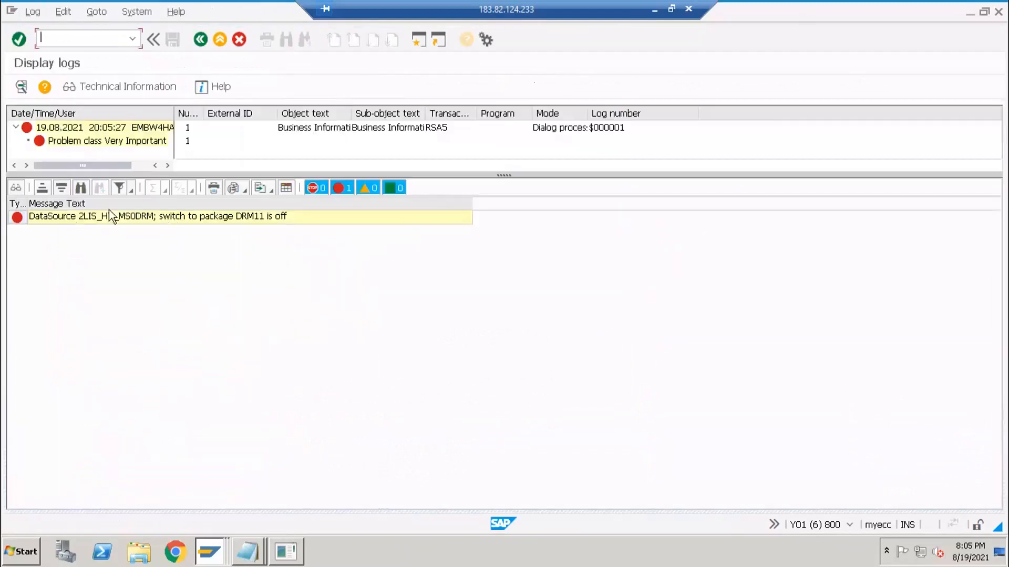
left_click(202, 42)
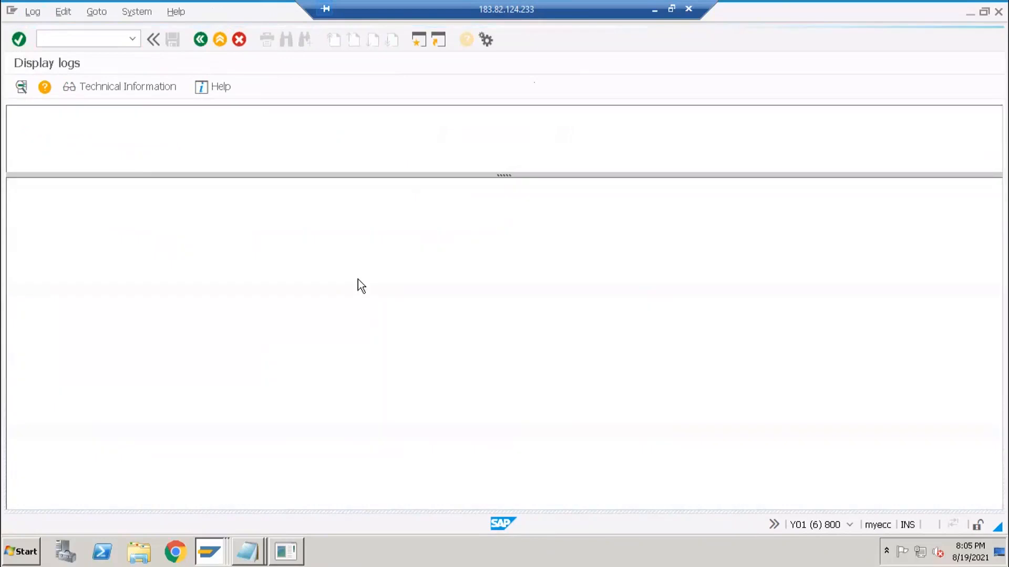
key("alt+Tab")
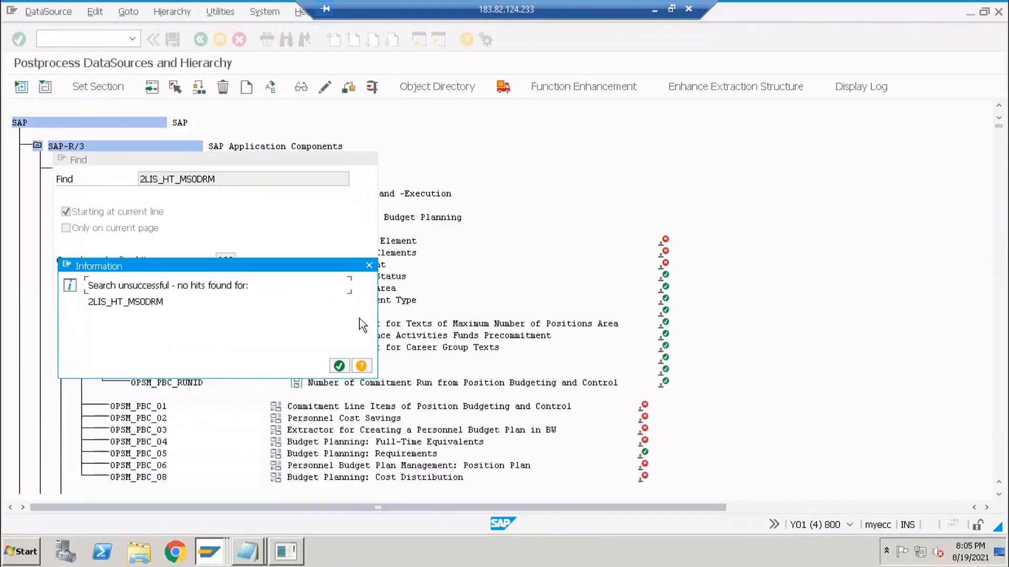
- Close the no-hits notice and Find dialog, then bring the LO Customizing Cockpit to the front
left_click(369, 266)
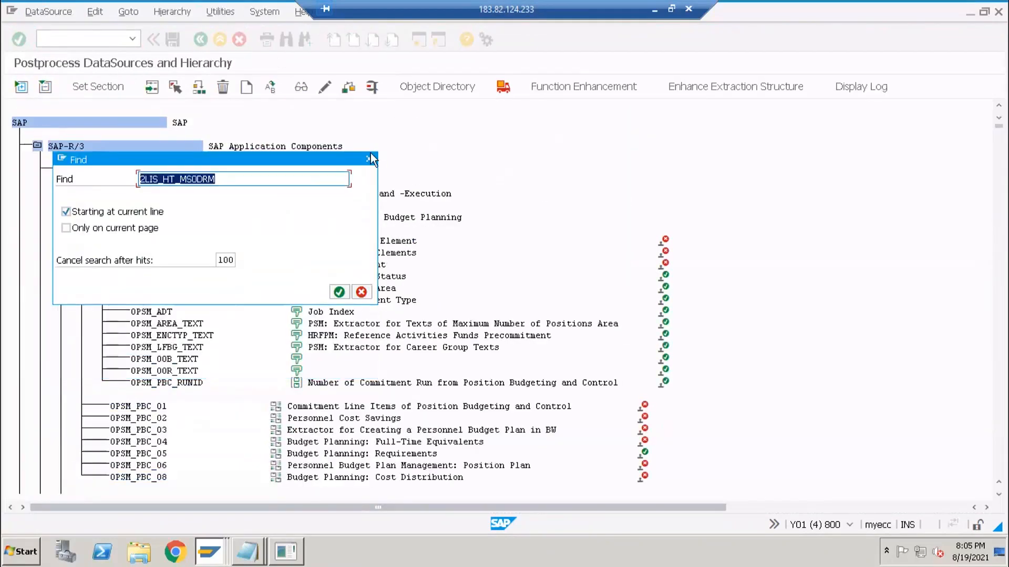
left_click(369, 159)
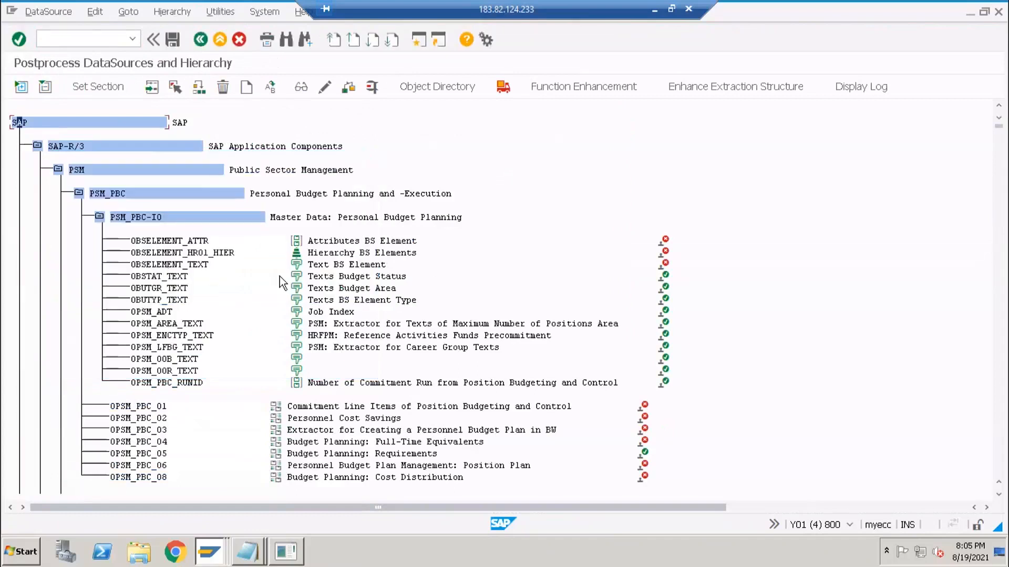
key("alt+Tab")
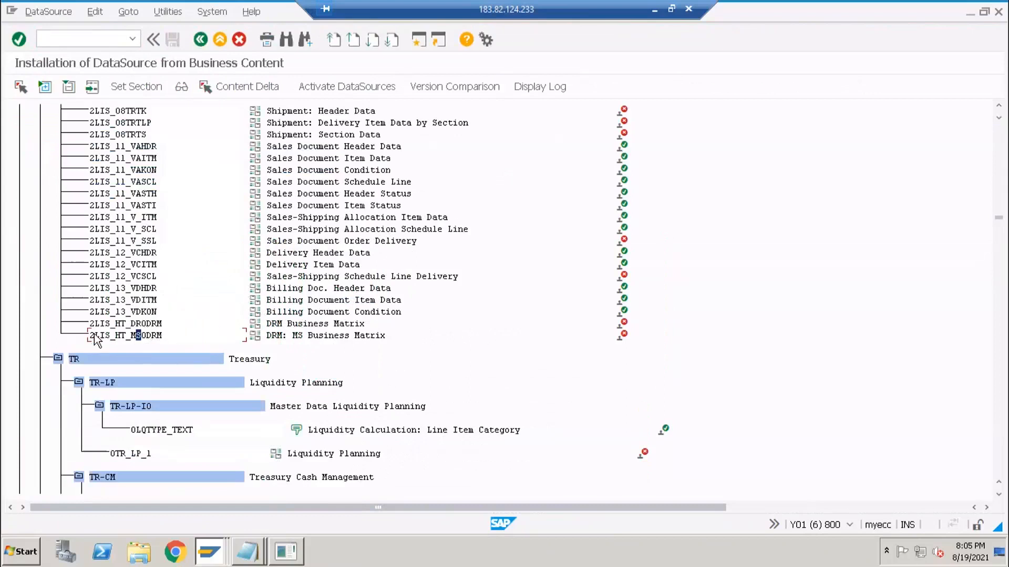
left_click(116, 337)
left_click(210, 551)
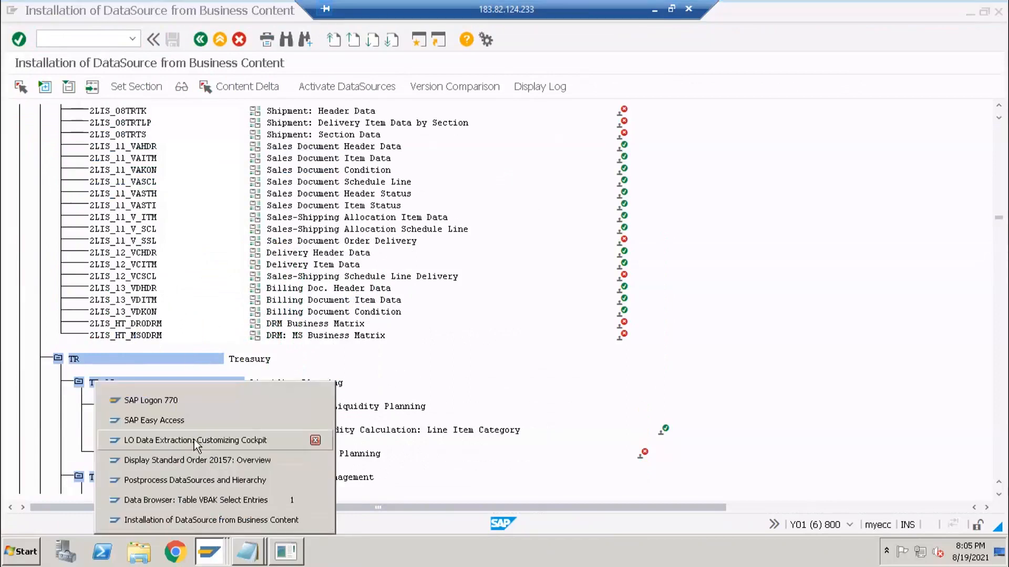
left_click(194, 440)
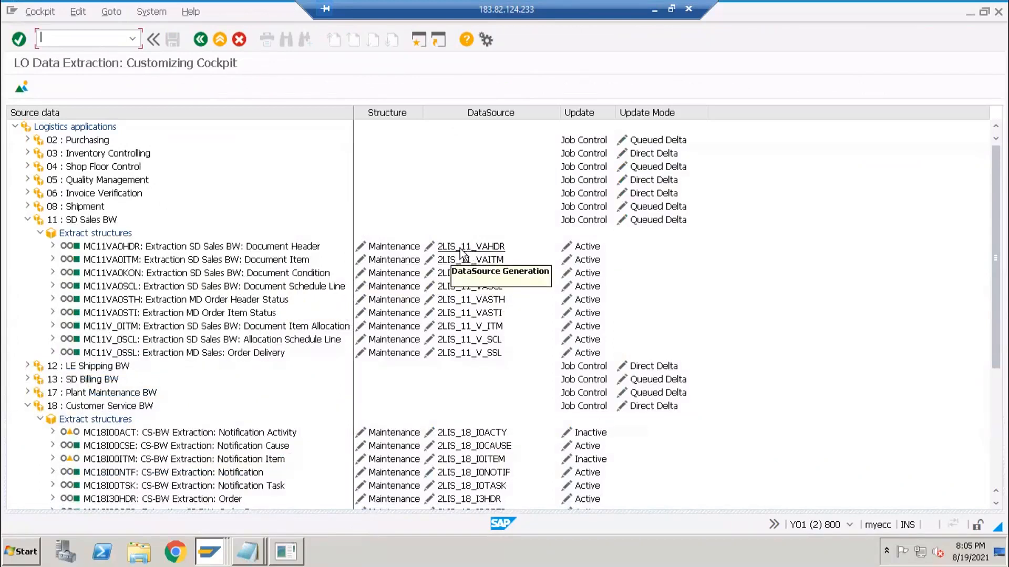
- Open DataSource 2LIS_11_VAHDR for maintenance, acknowledging the repair warning
left_click(463, 250)
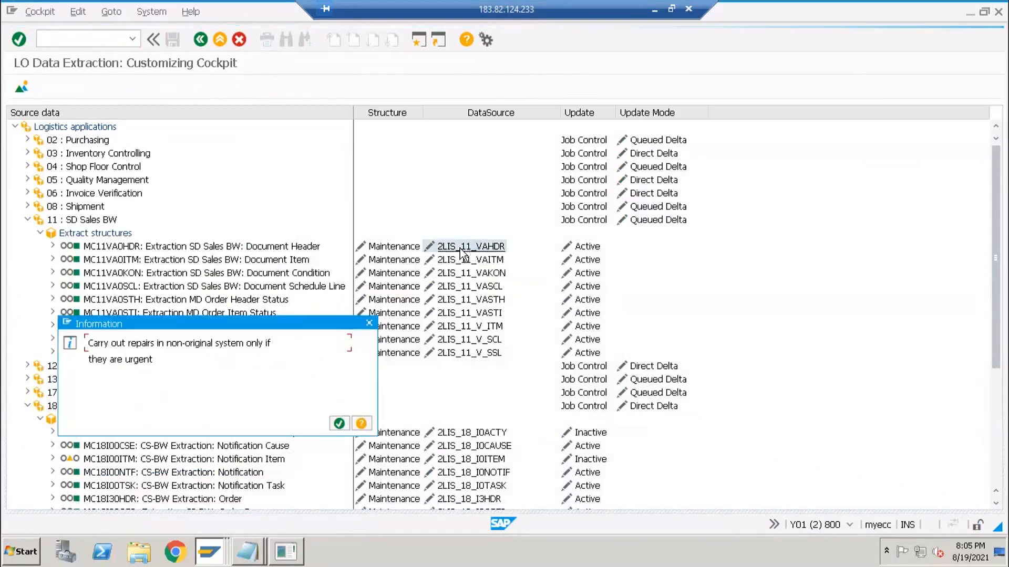
left_click(345, 425)
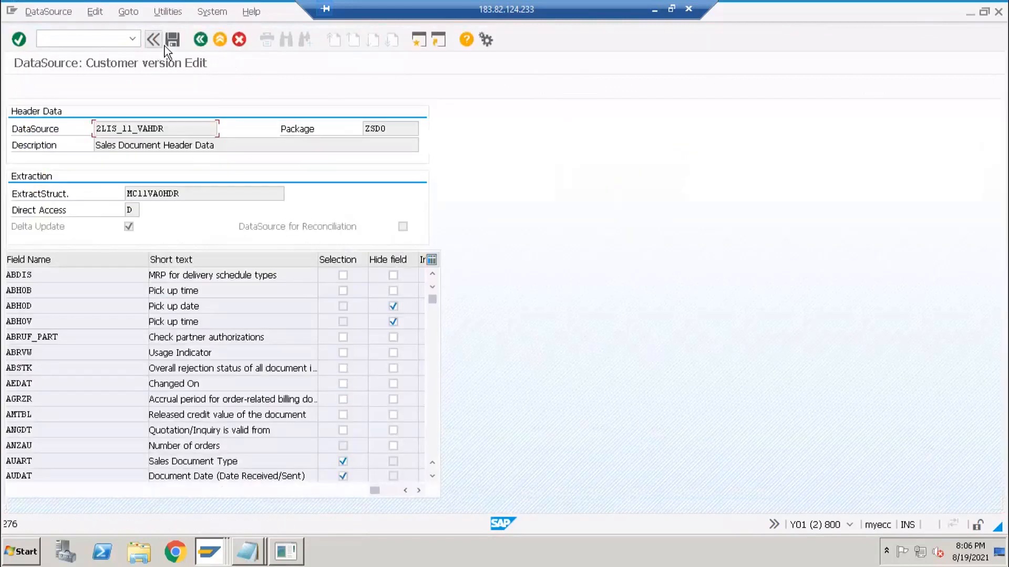
left_click(201, 44)
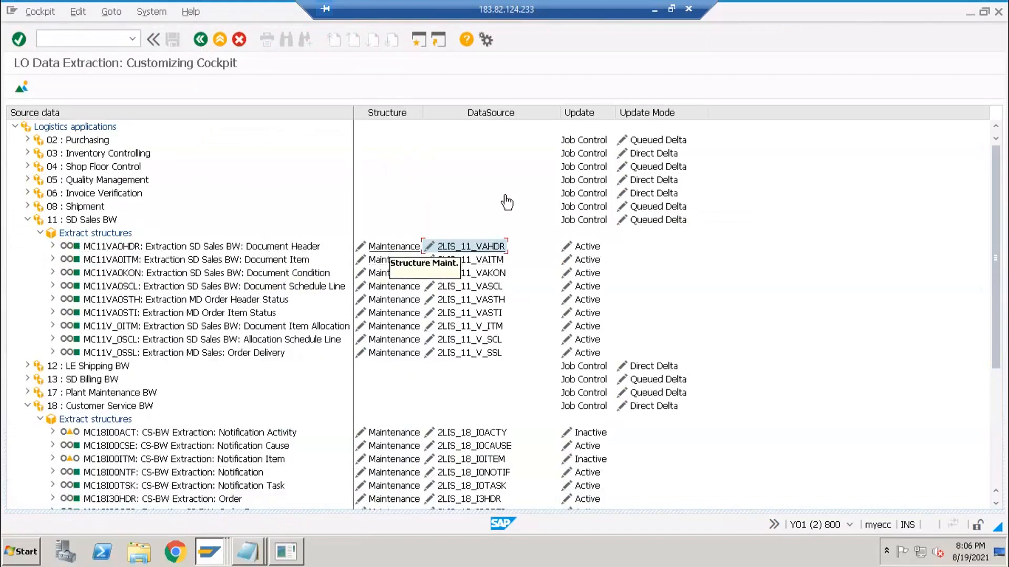
left_click(458, 249)
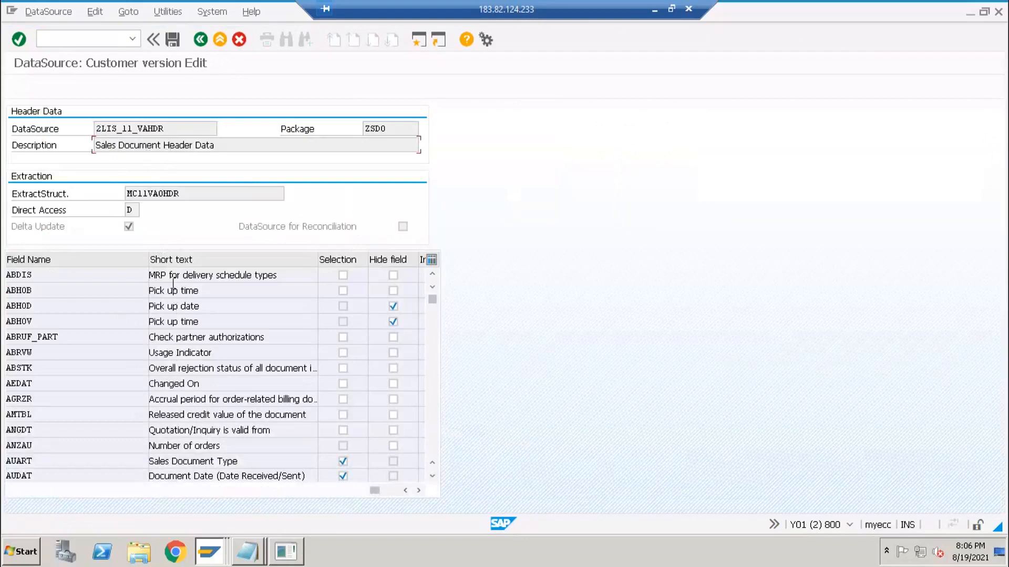
- Scroll through the 2LIS_11_VAHDR field list to review the Selection column
scroll(169, 361, "down", 1)
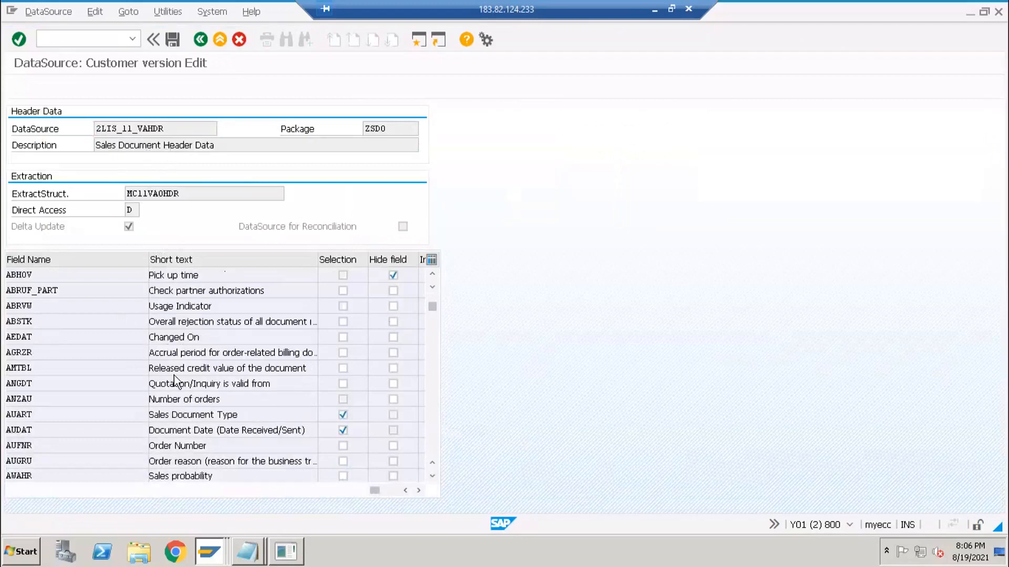
scroll(174, 373, "down", 2)
scroll(175, 377, "down", 4)
scroll(179, 360, "down", 3)
scroll(187, 315, "down", 4)
scroll(187, 307, "up", 9)
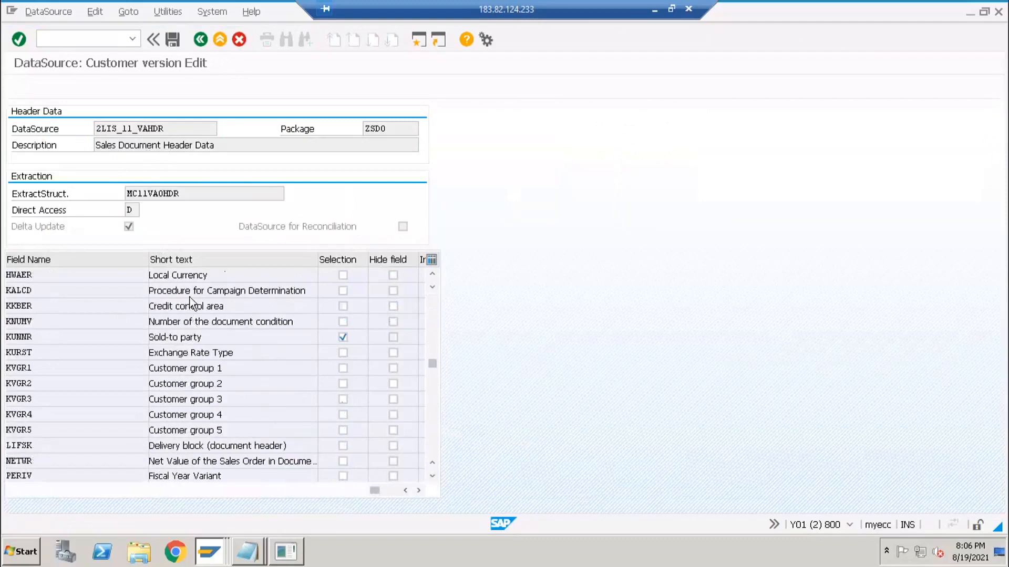
scroll(173, 382, "up", 5)
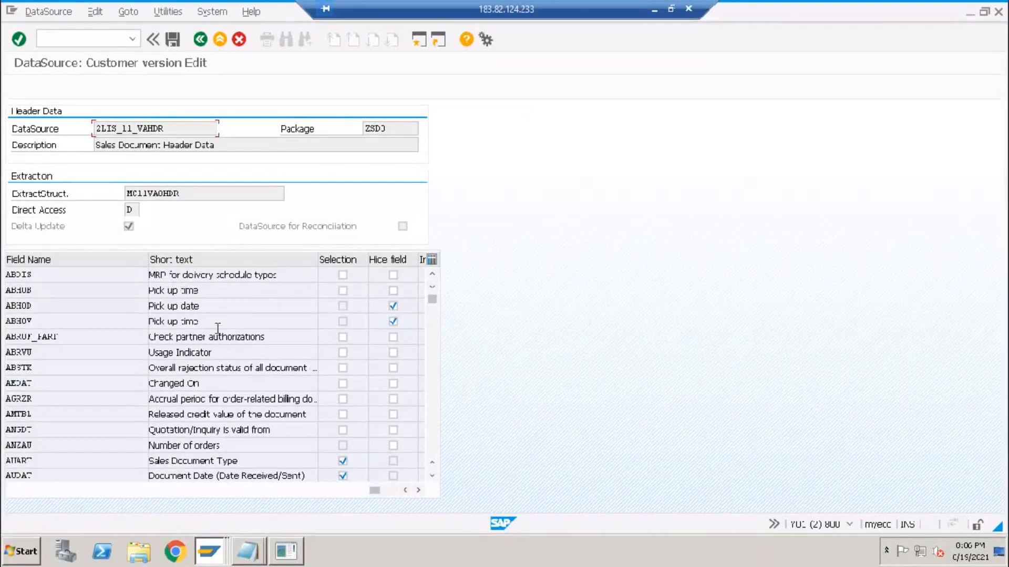
left_click(183, 276)
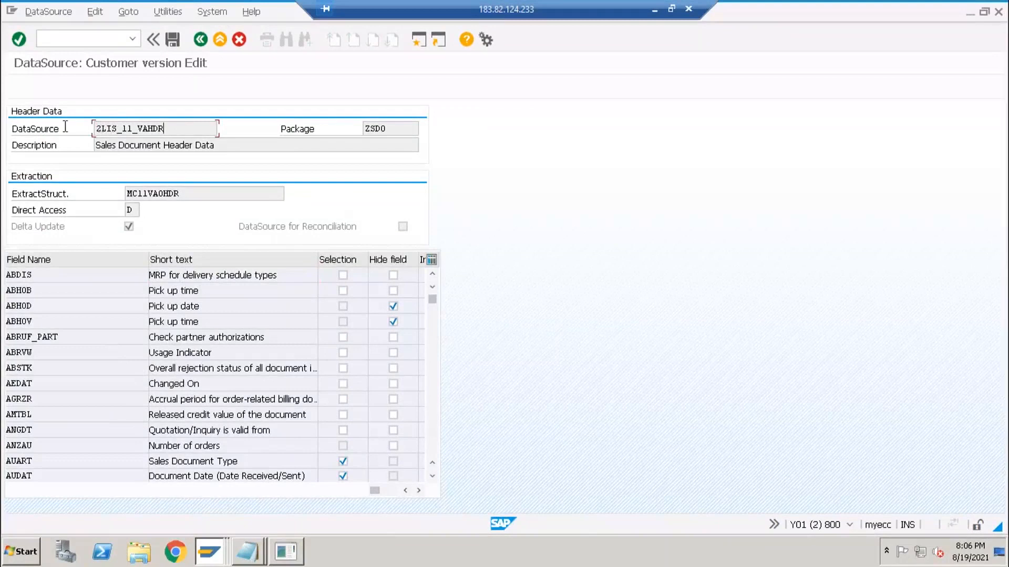
key("shift+Home")
left_click(177, 337)
- Check the Selection flags on AUART, AUDAT, BUKRS, KUNNR and VBELN, then return to the cockpit
scroll(170, 402, "down", 6)
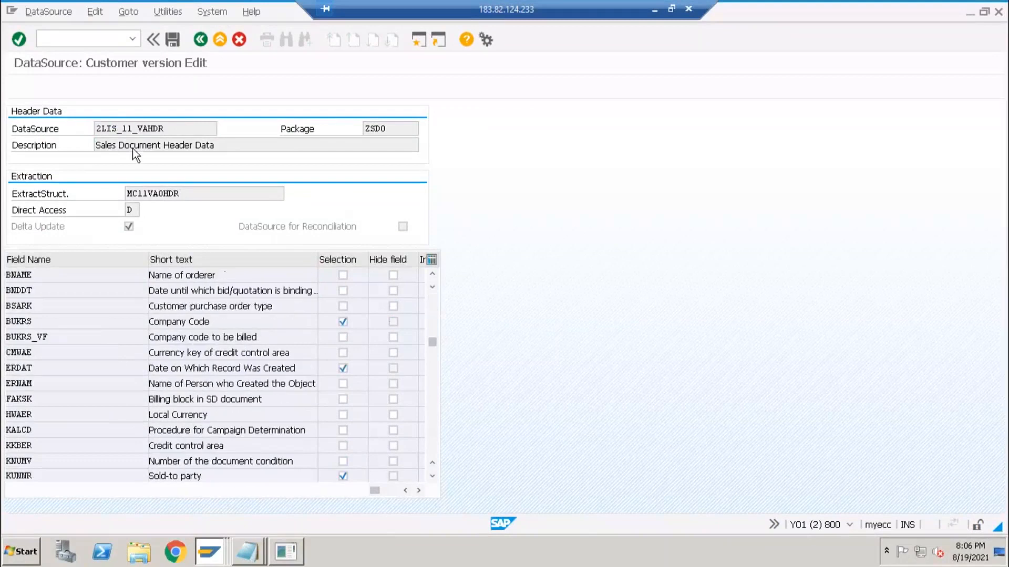
scroll(185, 301, "down", 6)
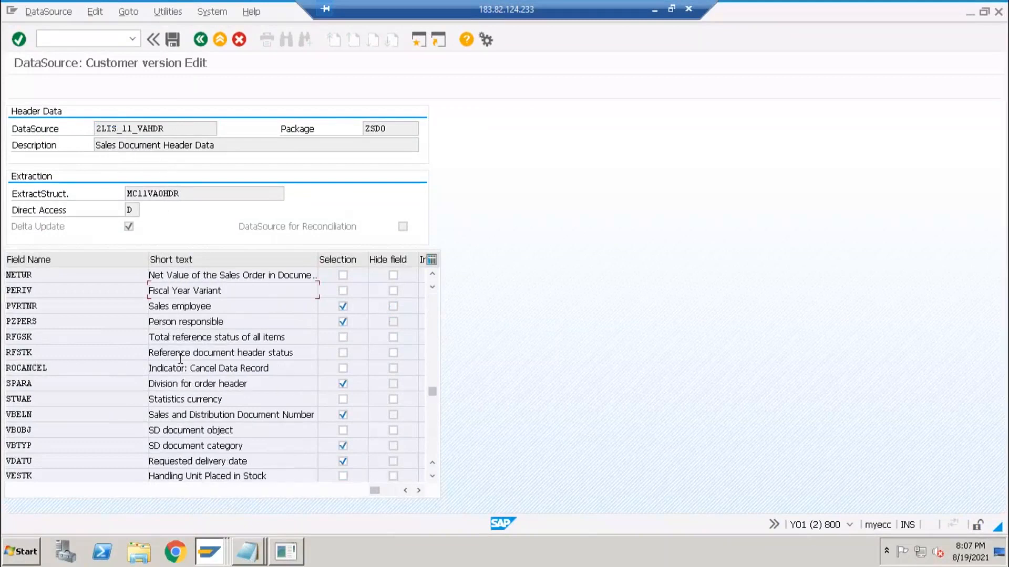
scroll(177, 339, "down", 1)
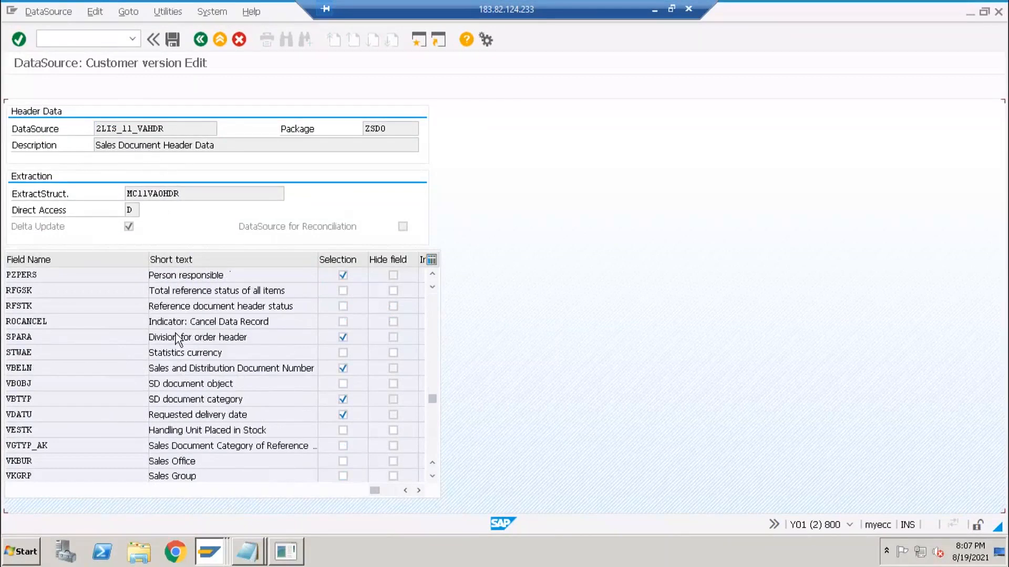
scroll(178, 339, "down", 6)
scroll(183, 326, "up", 7)
scroll(184, 336, "up", 12)
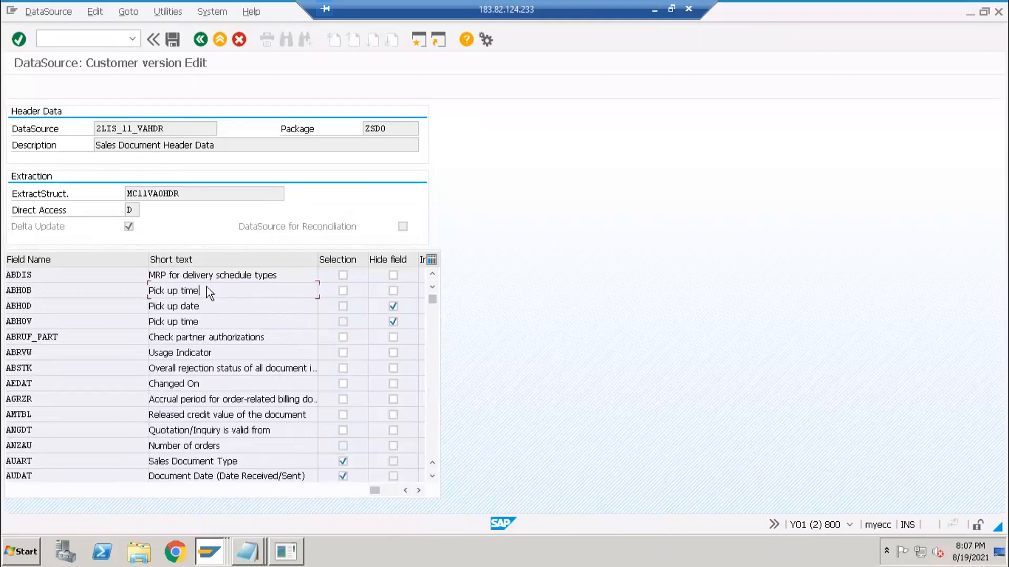
key("F3")
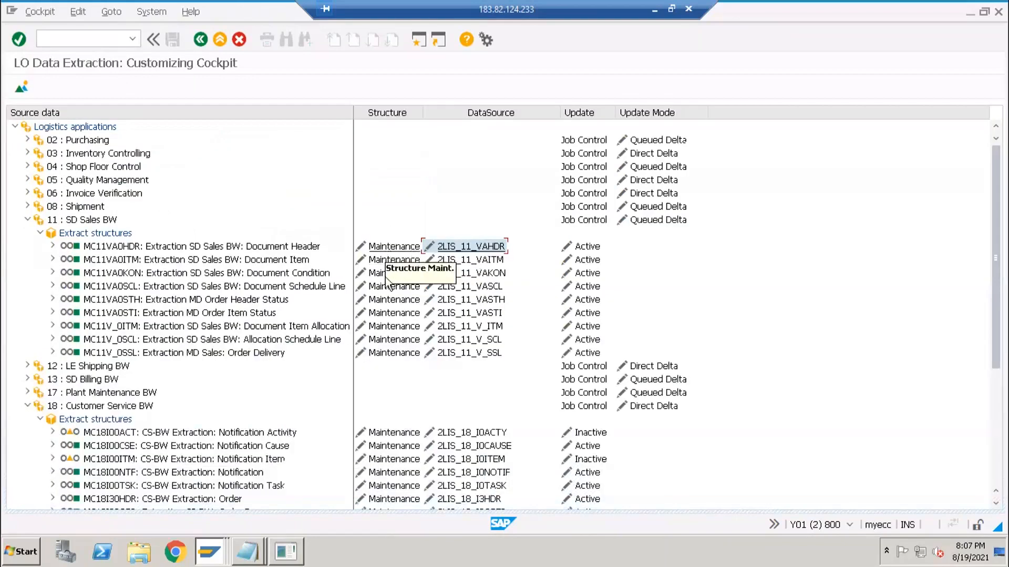
- Open selection-criteria maintenance for extract structure MC11VA0HDR, past the MCEX 029 notice
left_click(394, 246)
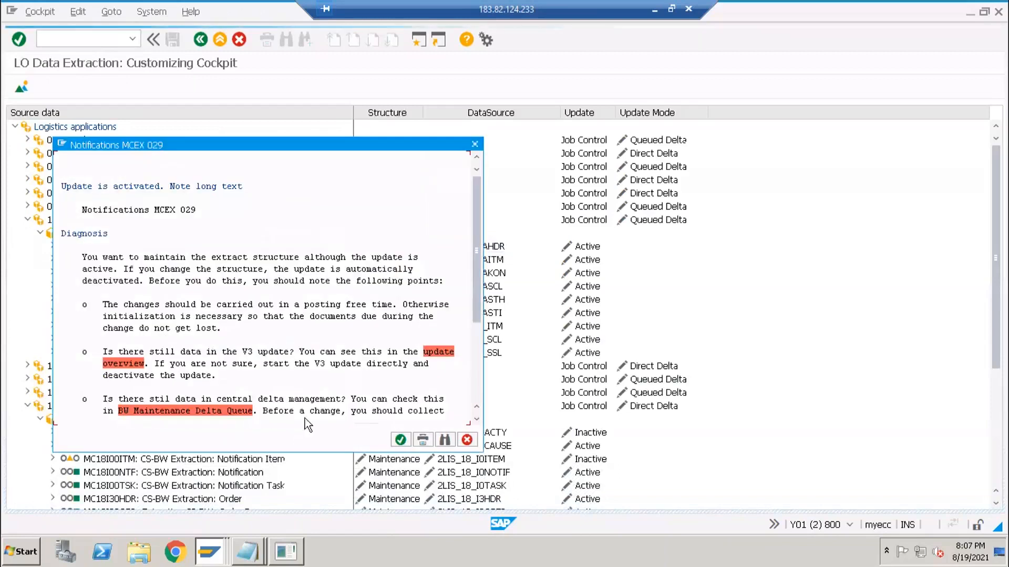
left_click(401, 440)
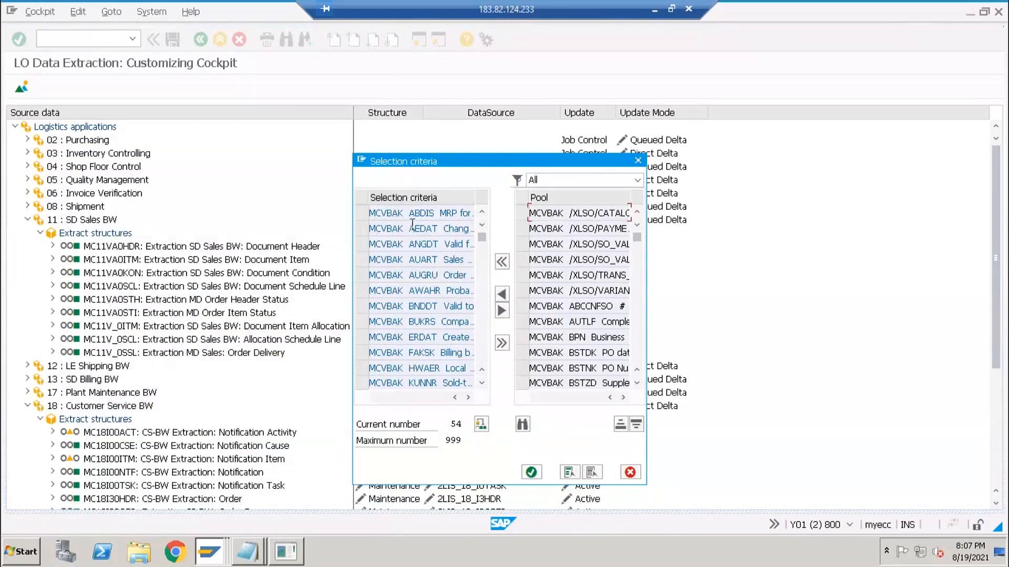
scroll(409, 321, "down", 2)
scroll(410, 324, "down", 5)
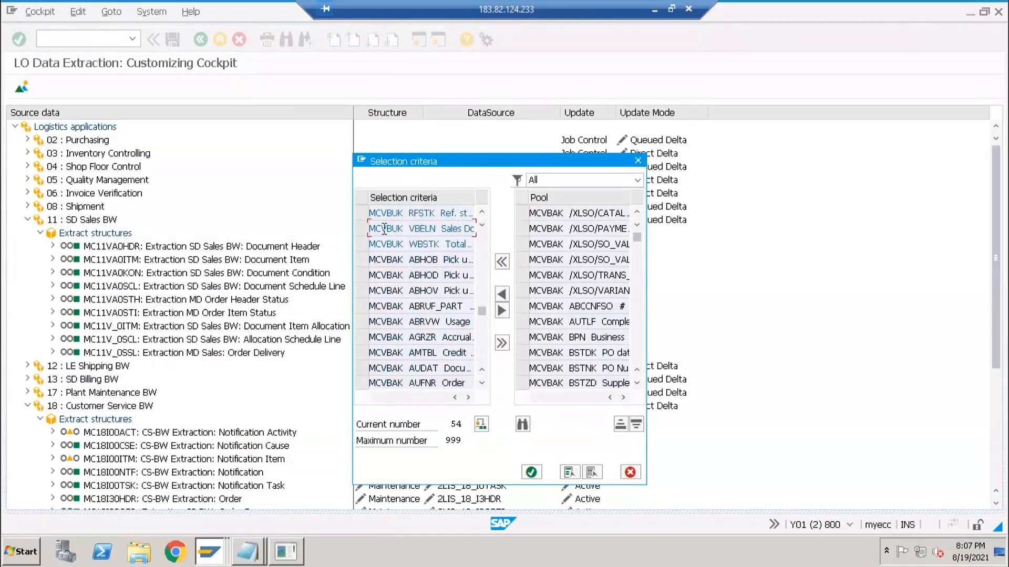
- Mark VBUK in the VBELN criteria row among the MCVBUK fields
left_click_drag(382, 228, 402, 229)
left_click(403, 246)
left_click_drag(382, 229, 402, 229)
left_click(209, 552)
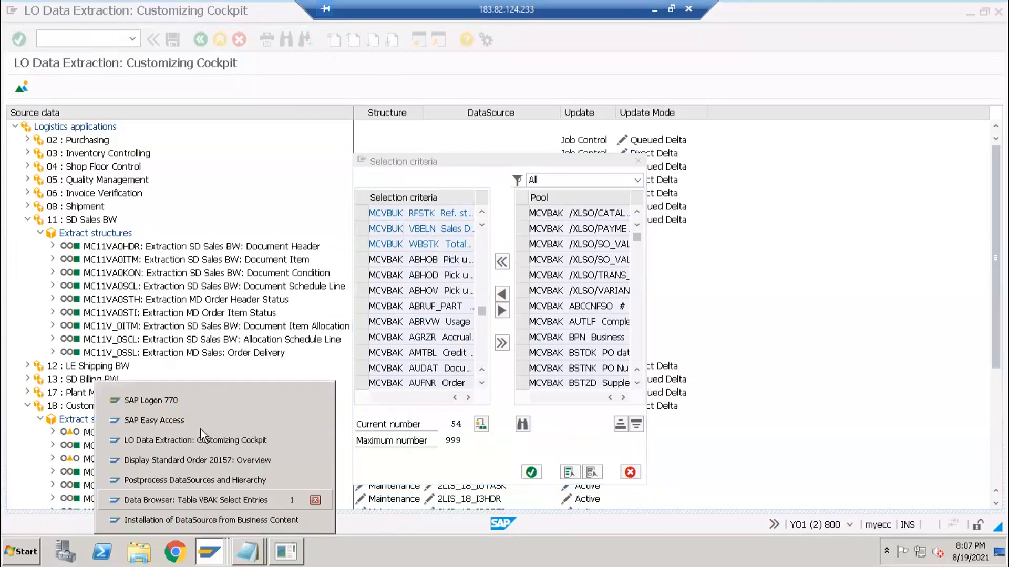
- Display database table VBUK in SE11 from the SAP Easy Access session
left_click(180, 418)
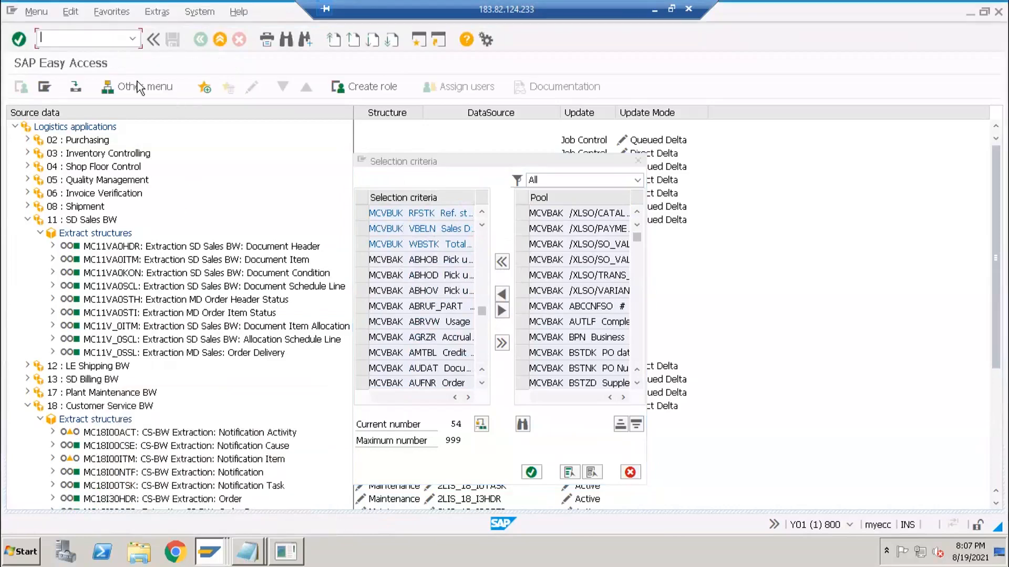
type("se11")
key("Return")
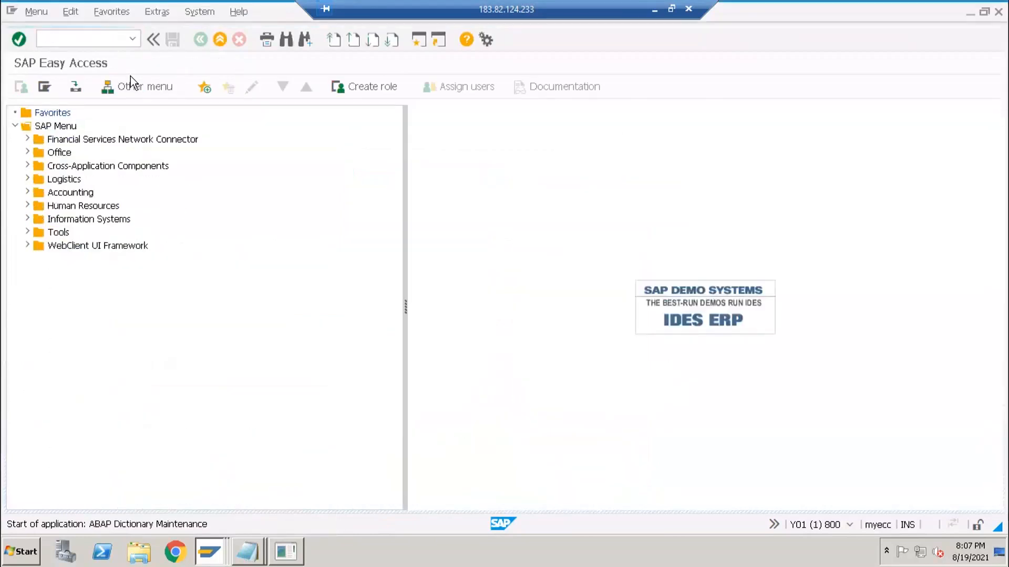
type("vbuk")
key("Return")
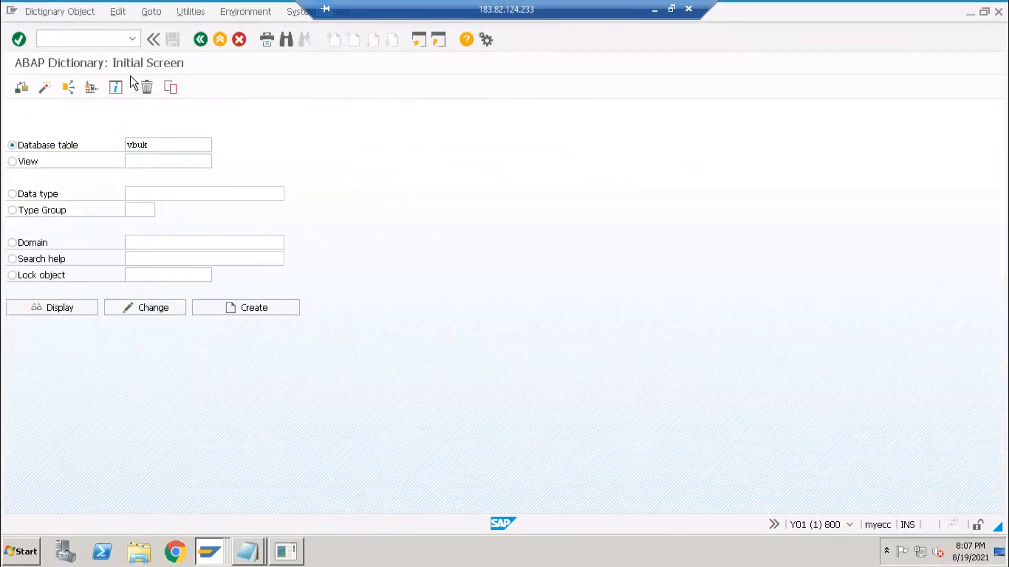
left_click(62, 306)
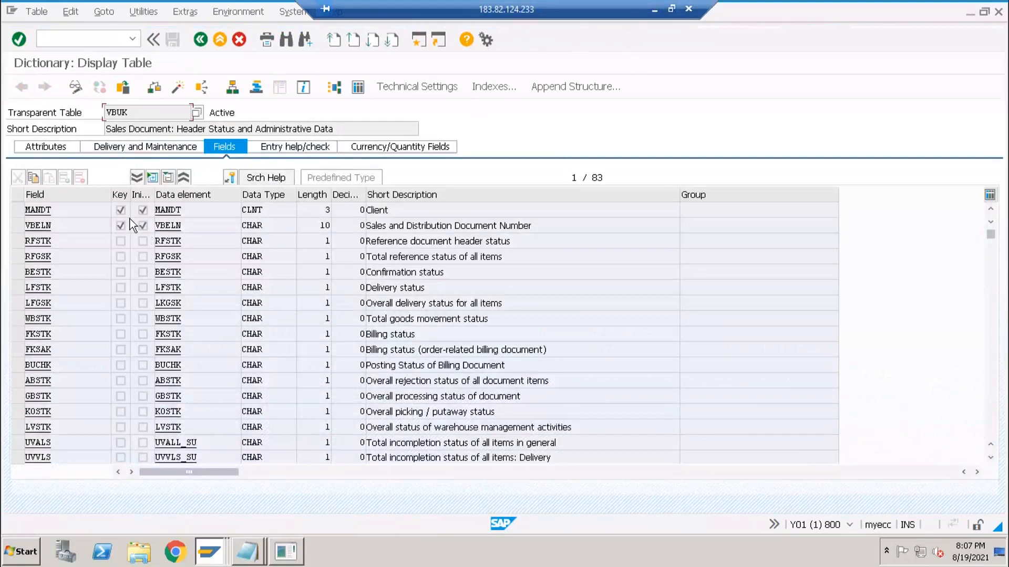
- Inspect the VBUK field list and short description, then return to the selection criteria
left_click(109, 213)
left_click_drag(282, 130, 334, 137)
key("alt+Tab")
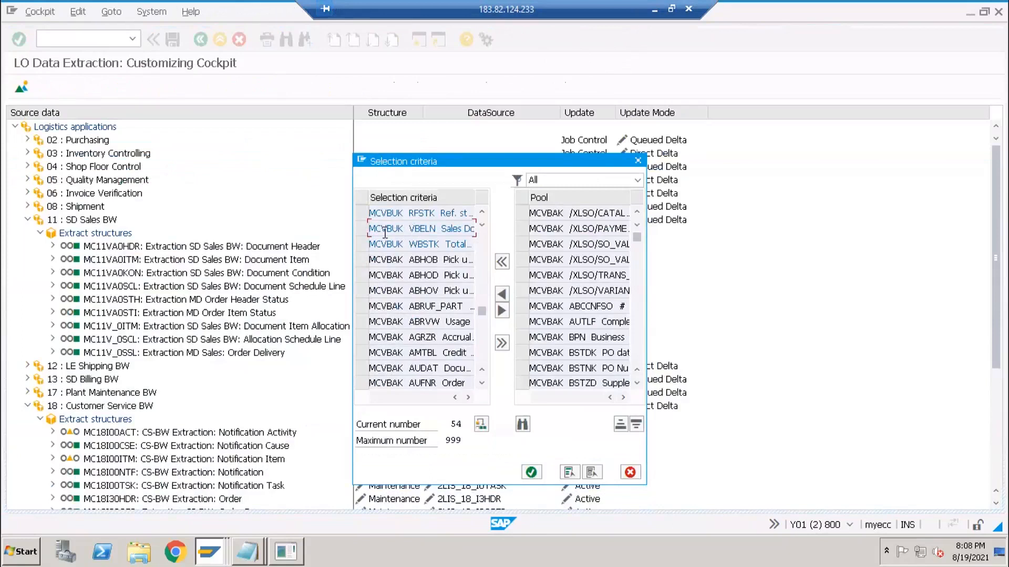
- Mark VBUK in the second criteria row and scroll the selection criteria list
left_click_drag(381, 229, 403, 229)
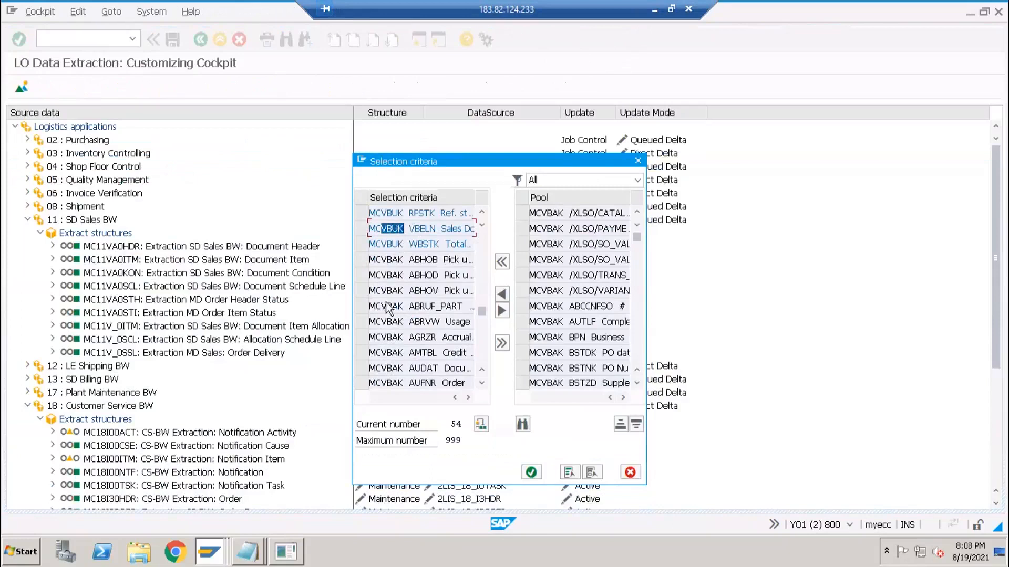
left_click(422, 310)
scroll(409, 302, "down", 5)
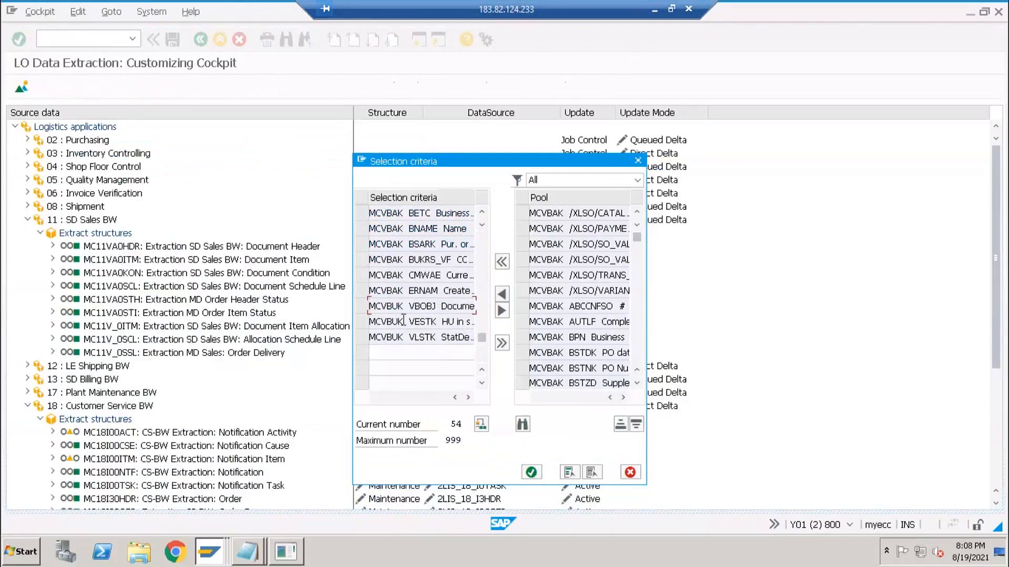
scroll(410, 299, "up", 10)
scroll(412, 294, "up", 5)
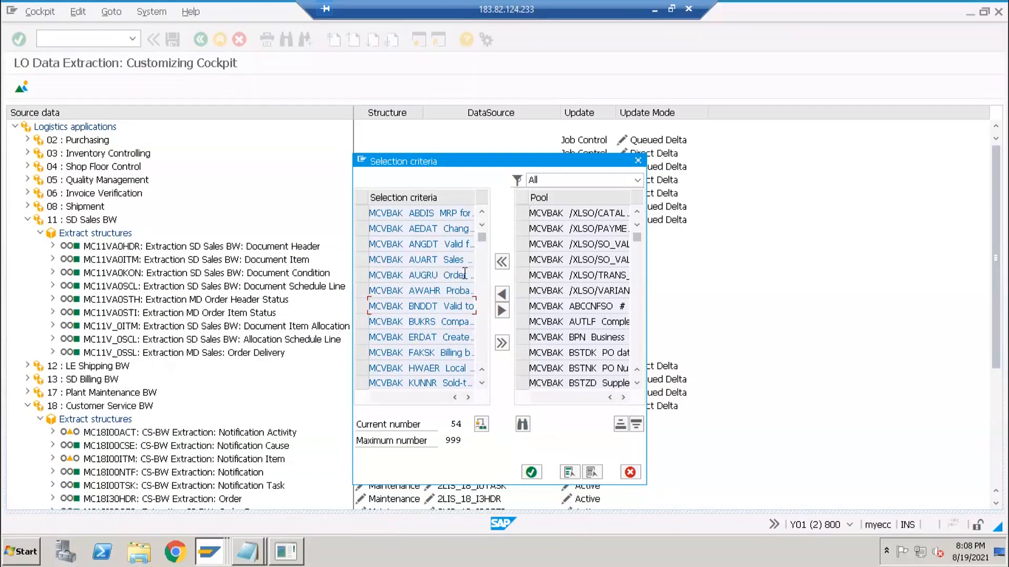
- Browse the field pool, pointing out UVPAK and the AUART and AWAHR selection fields
left_click(558, 218)
scroll(560, 285, "down", 5)
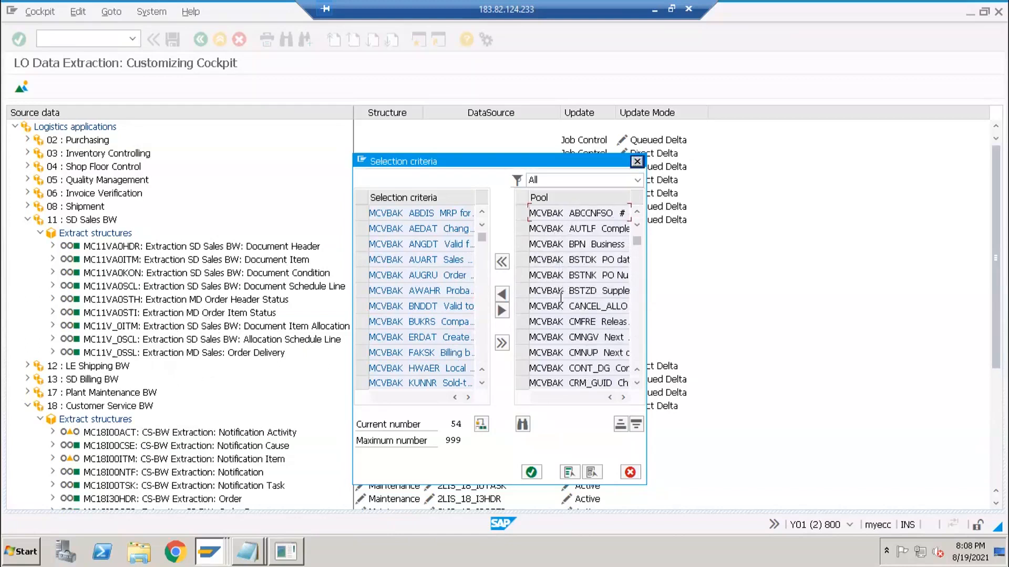
scroll(561, 284, "down", 3)
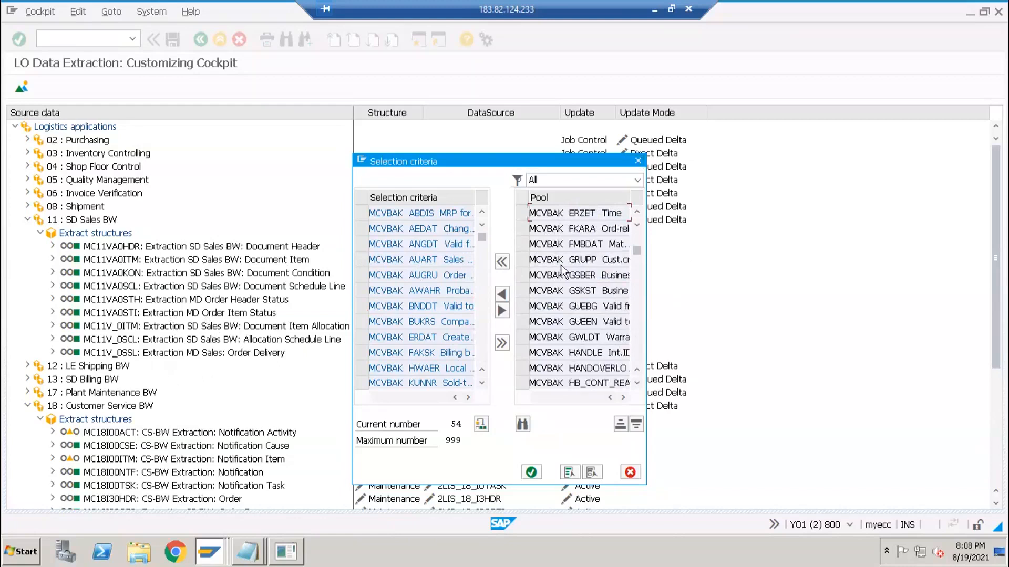
scroll(562, 268, "down", 4)
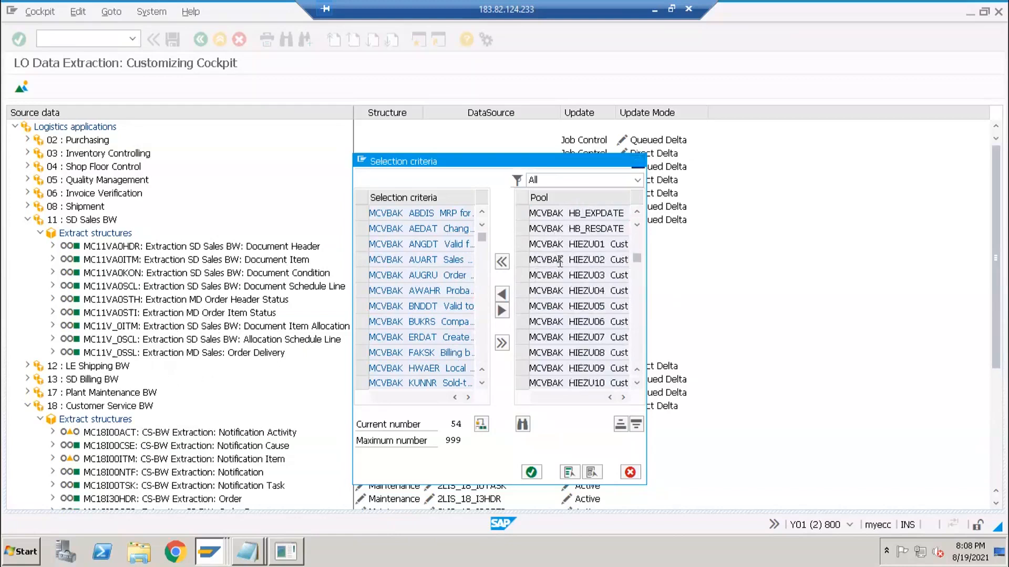
scroll(559, 296, "down", 10)
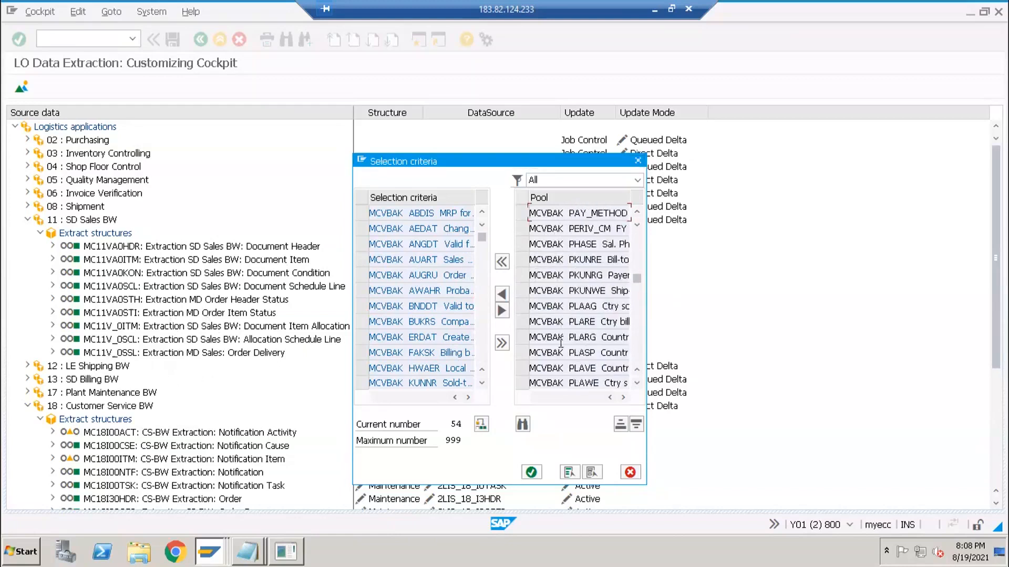
scroll(561, 347, "down", 10)
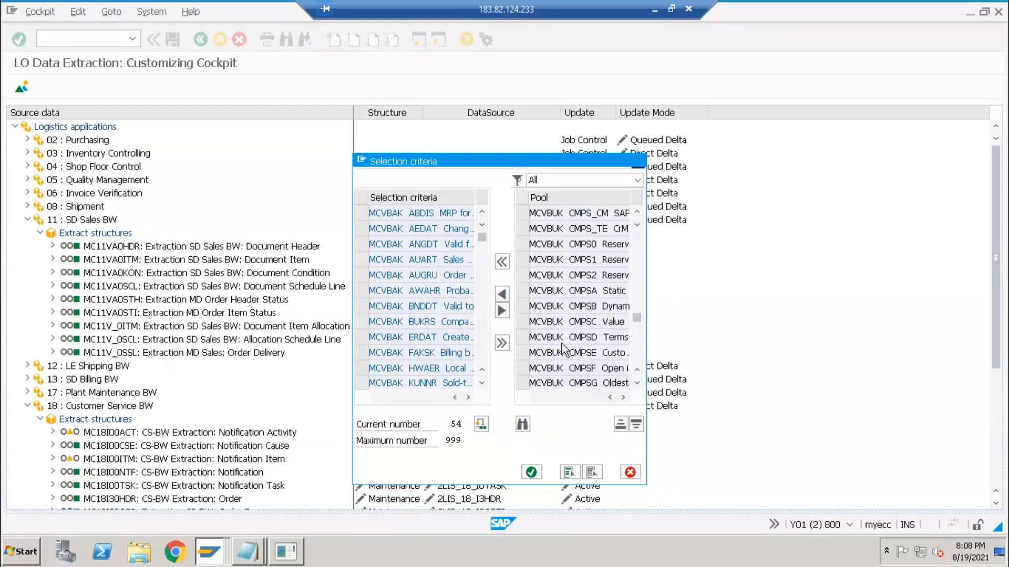
scroll(563, 344, "down", 10)
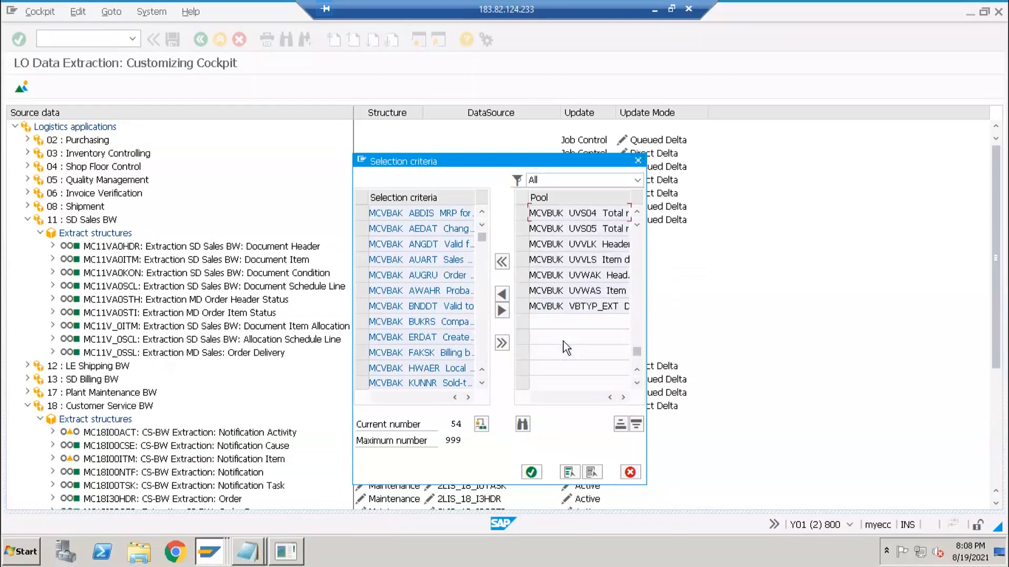
scroll(566, 336, "up", 5)
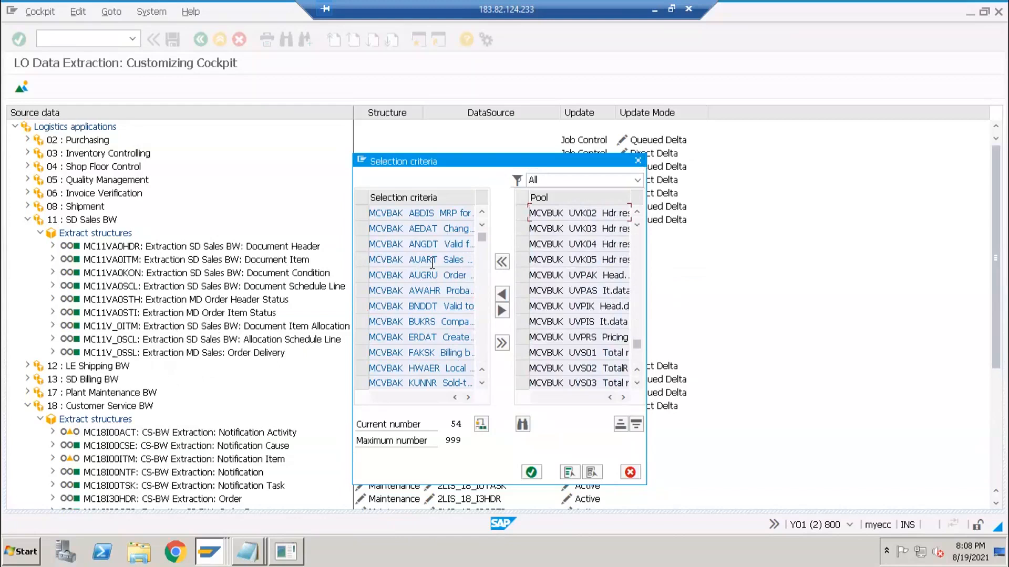
left_click(555, 278)
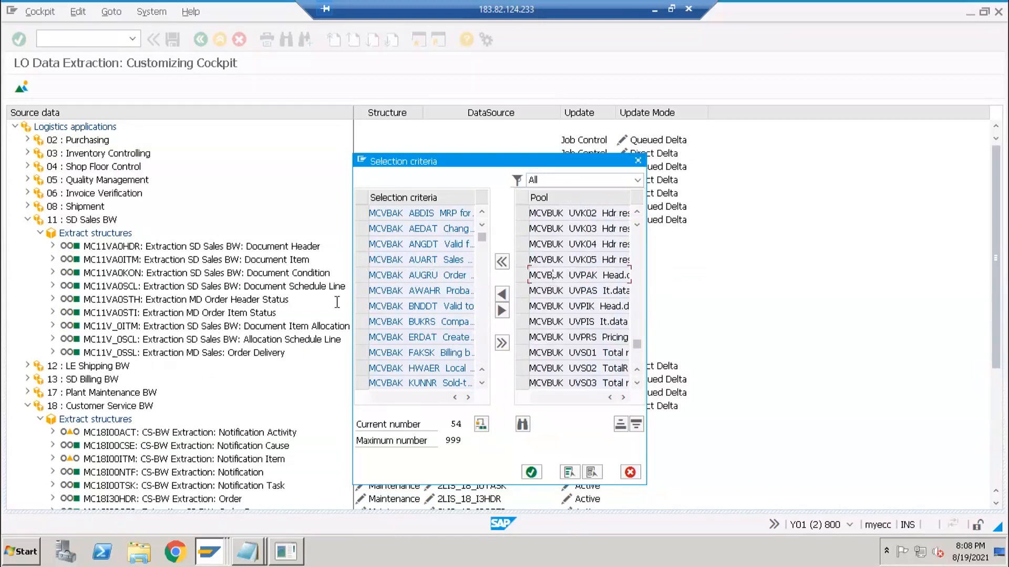
left_click(427, 257)
left_click(442, 288)
- Cancel the selection criteria without saving and maximize the VBUK Display Table window
left_click(630, 473)
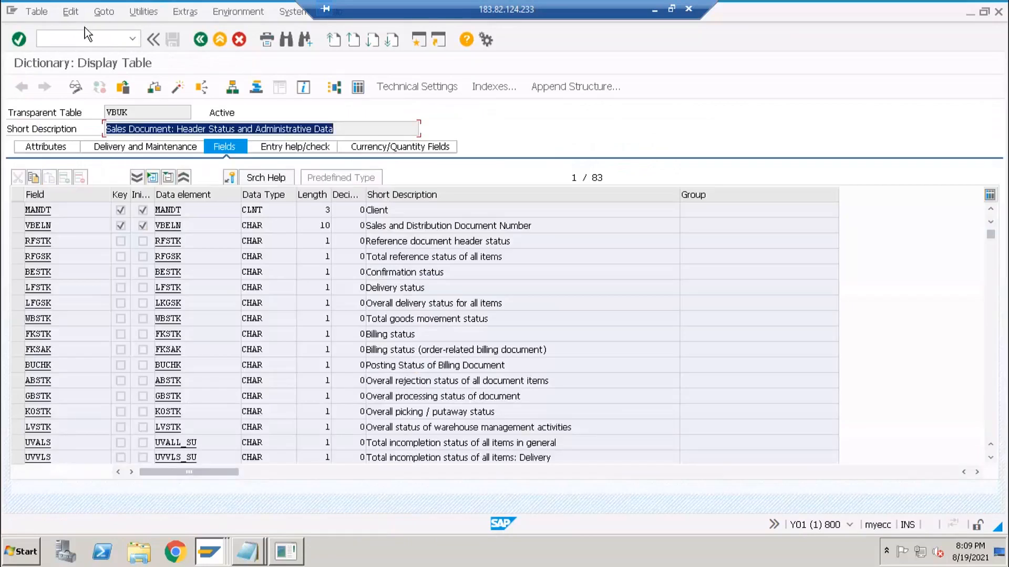
left_click_drag(84, 27, 84, 36)
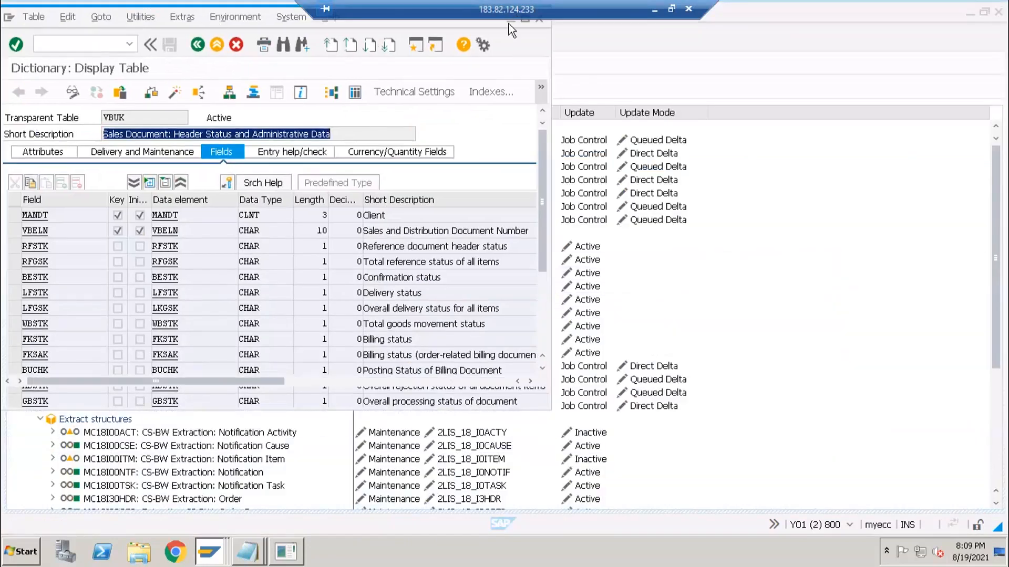
double_click(445, 25)
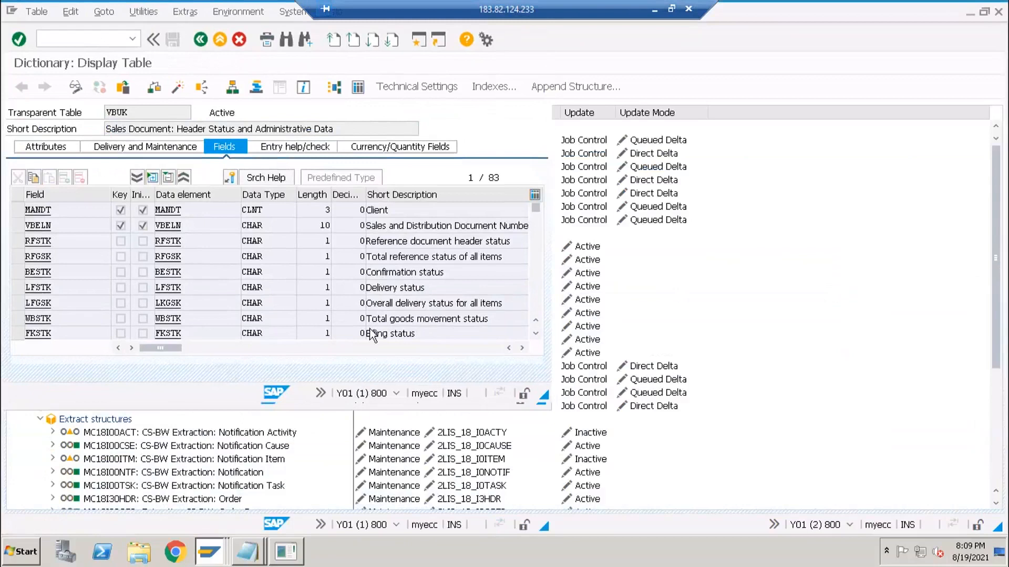
- Bring Untitled - Notepad in front of the PowerPoint slide and start a new last line
left_click(280, 551)
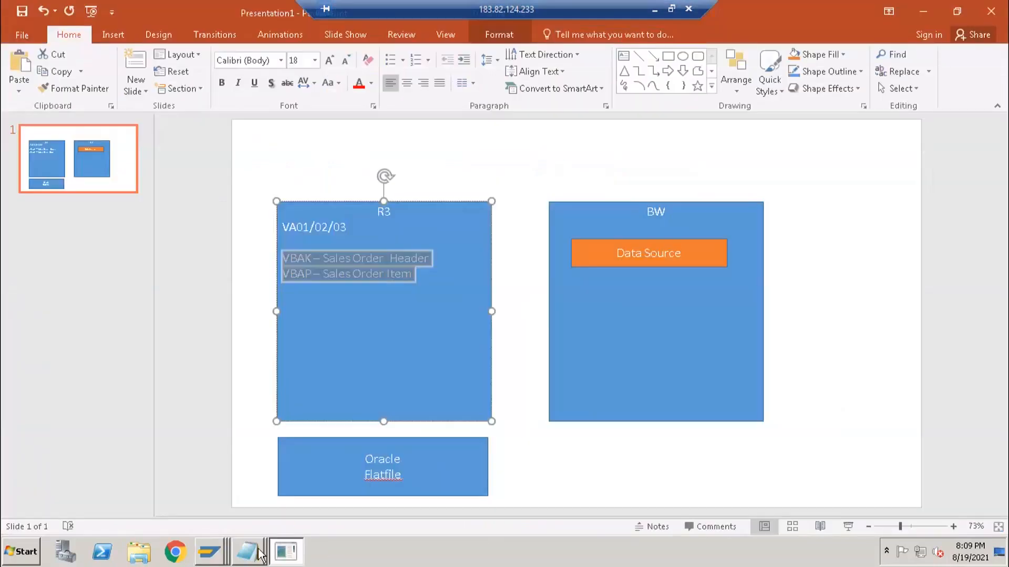
left_click(259, 555)
left_click(246, 521)
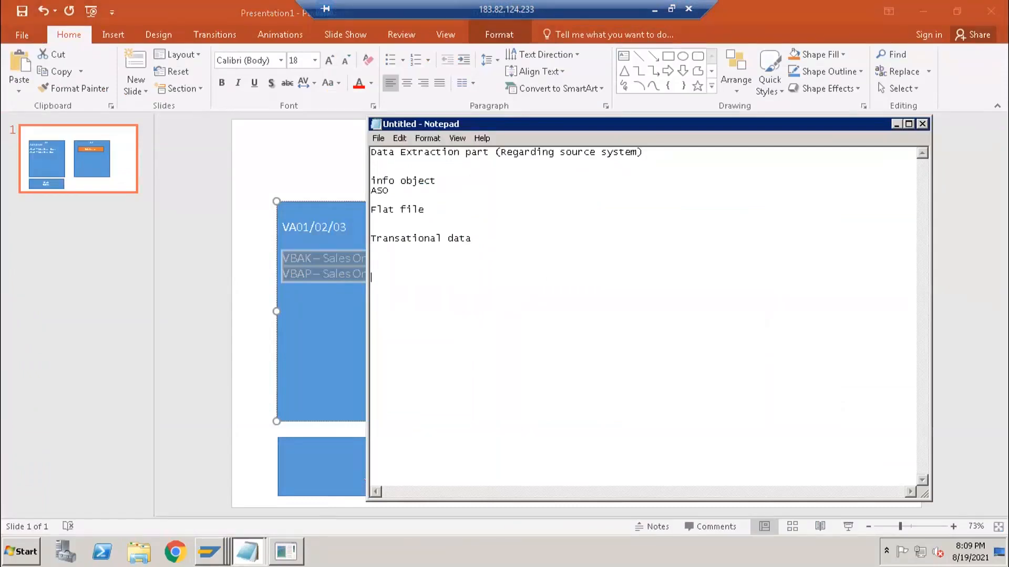
type("WE")
key("BackSpace")
key("BackSpace")
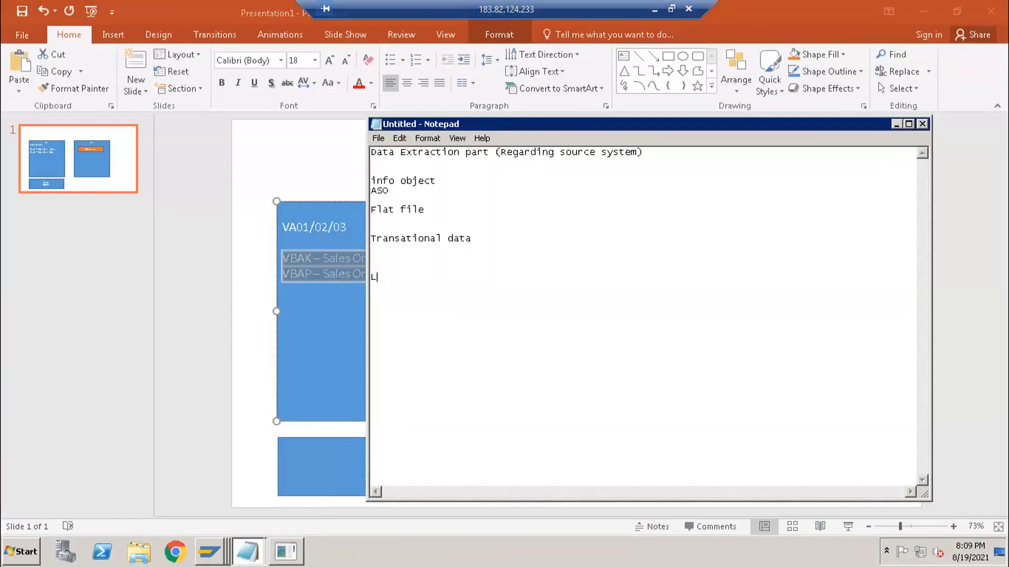
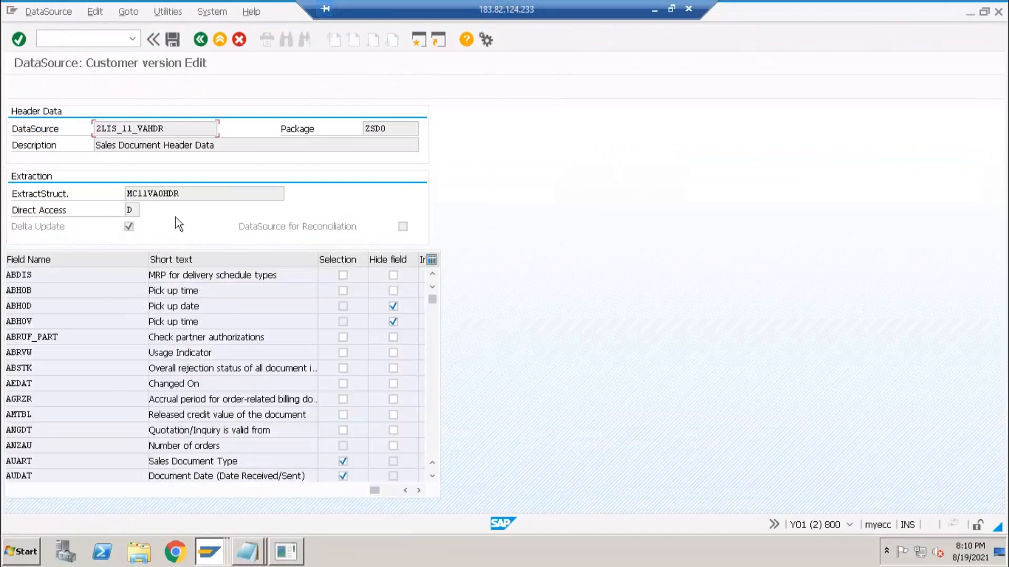
- Leave the LO cockpit and display DataSource 2LIS_11_VAHDR in RSA2
key("F3")
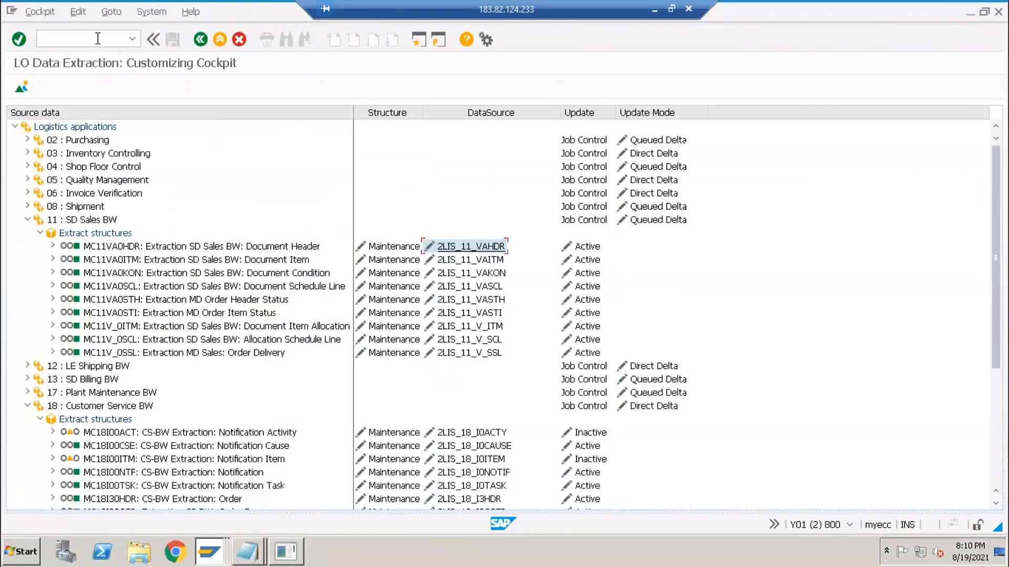
type("2")
key("Return")
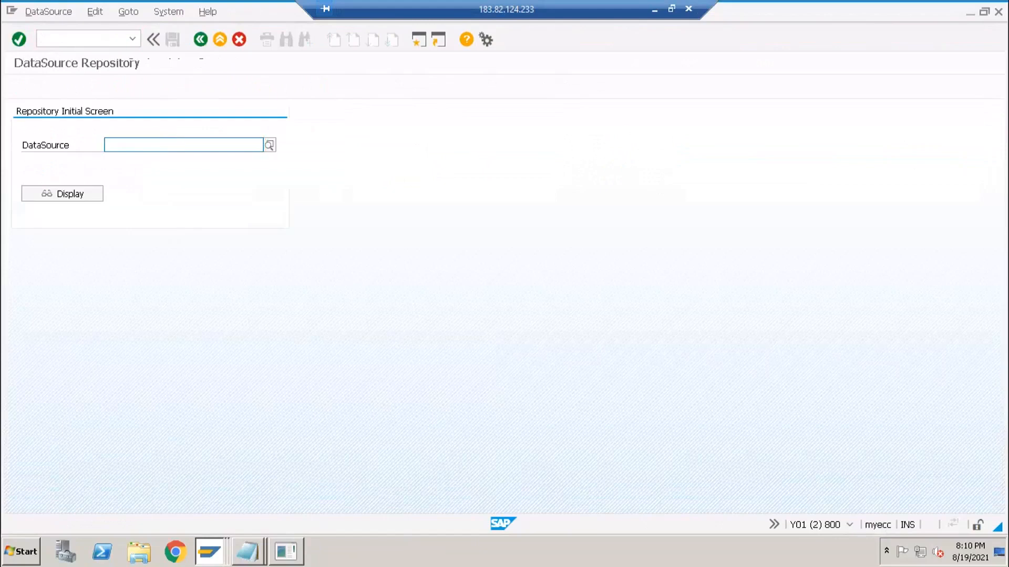
type("2lis_11_VAHDR")
left_click(59, 194)
left_click(59, 194)
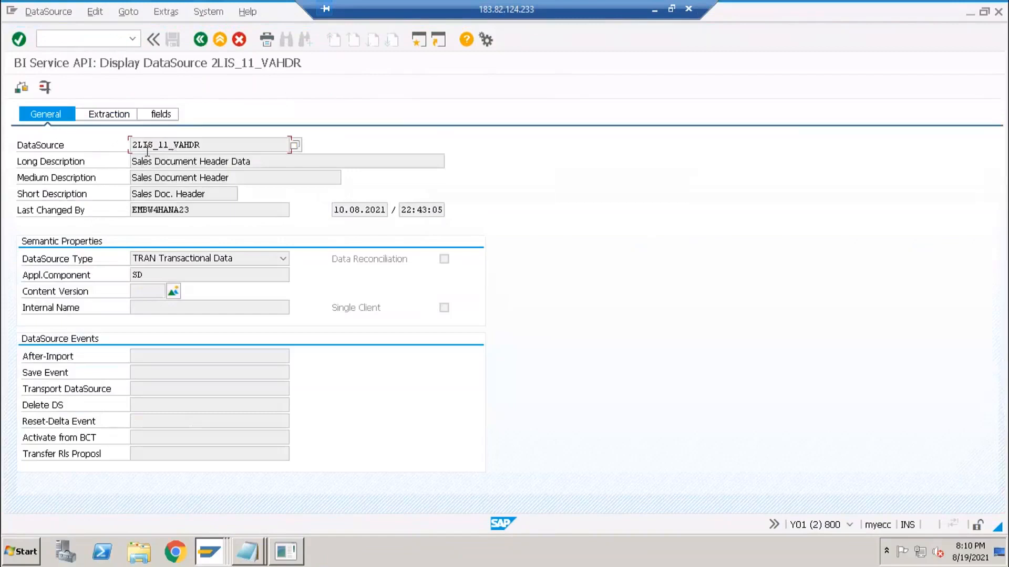
- Check the DataSource type options unchanged, then show the field definitions (ROCANCEL, ABSTK, VBELN, AUART)
left_click_drag(141, 144, 166, 221)
left_click_drag(114, 281, 152, 228)
left_click(187, 266)
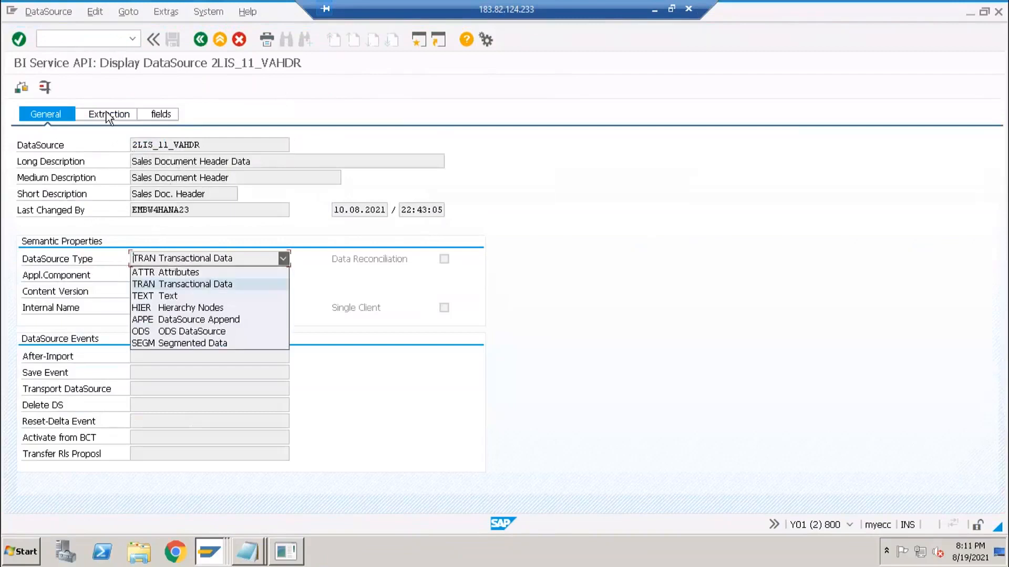
key("Escape")
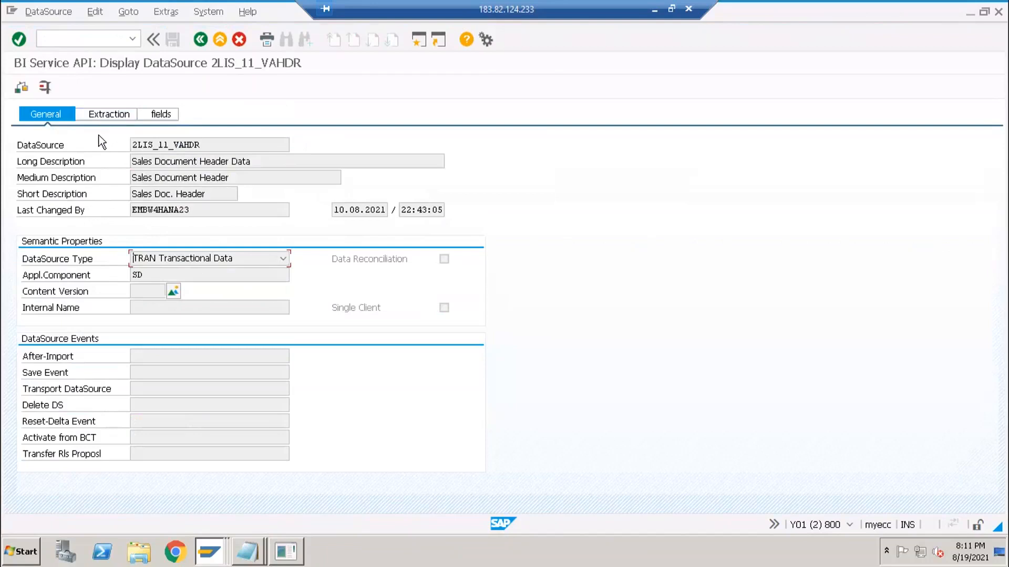
left_click(162, 115)
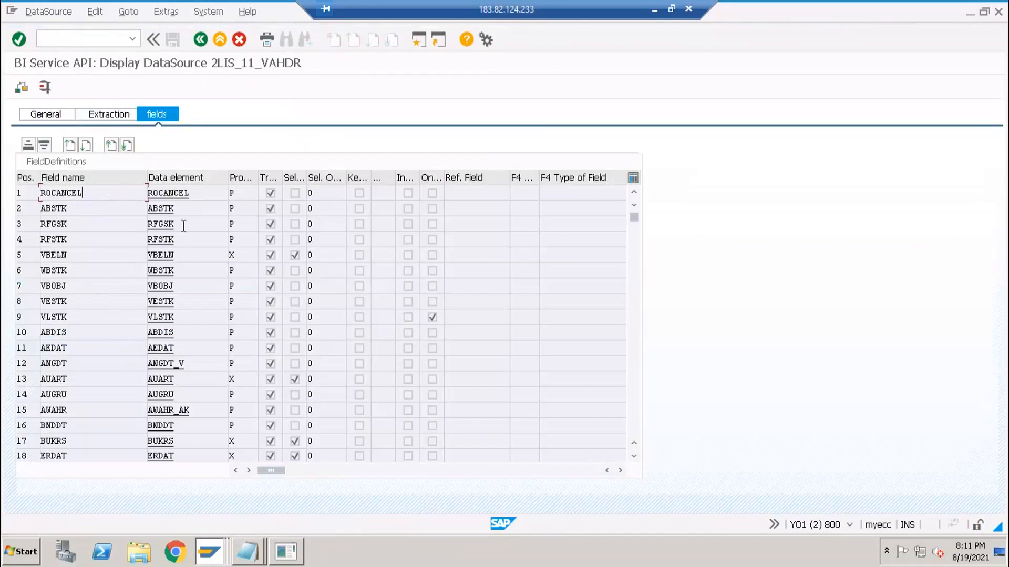
- Scroll through the field definitions, widen the Sel. column, and bring up the Notepad notes
scroll(197, 331, "down", 6)
scroll(204, 352, "down", 15)
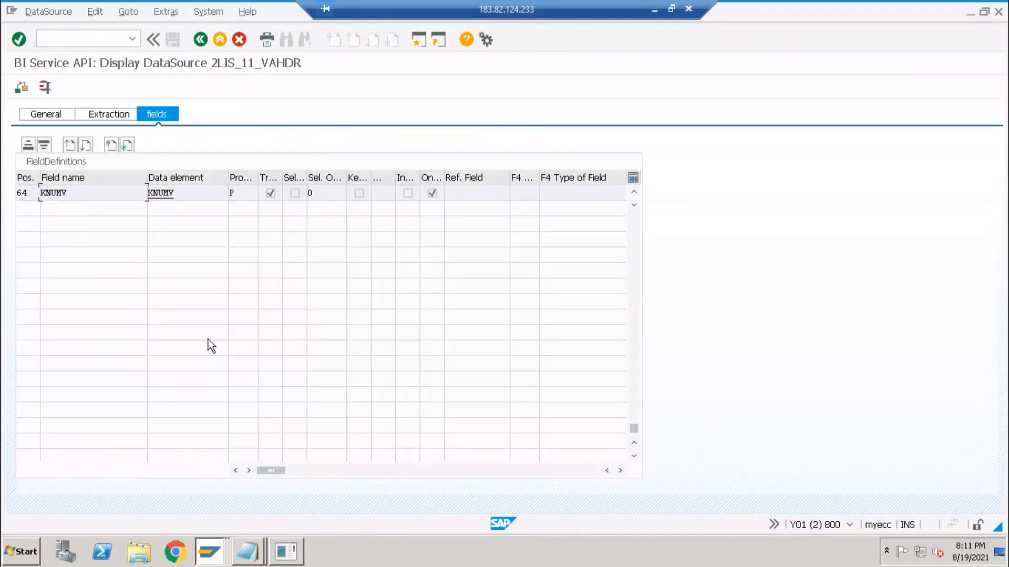
scroll(205, 332, "up", 7)
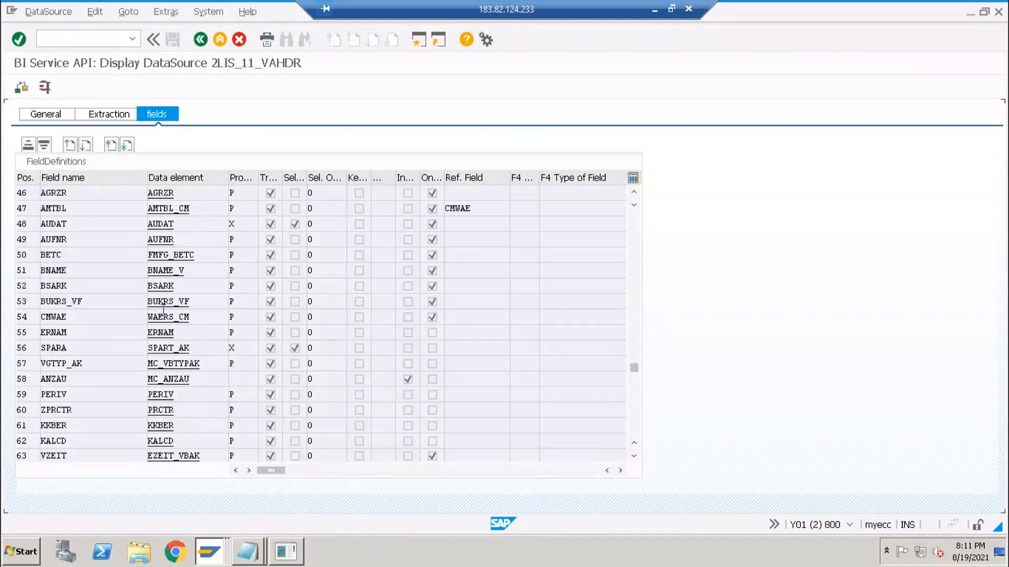
scroll(249, 288, "up", 14)
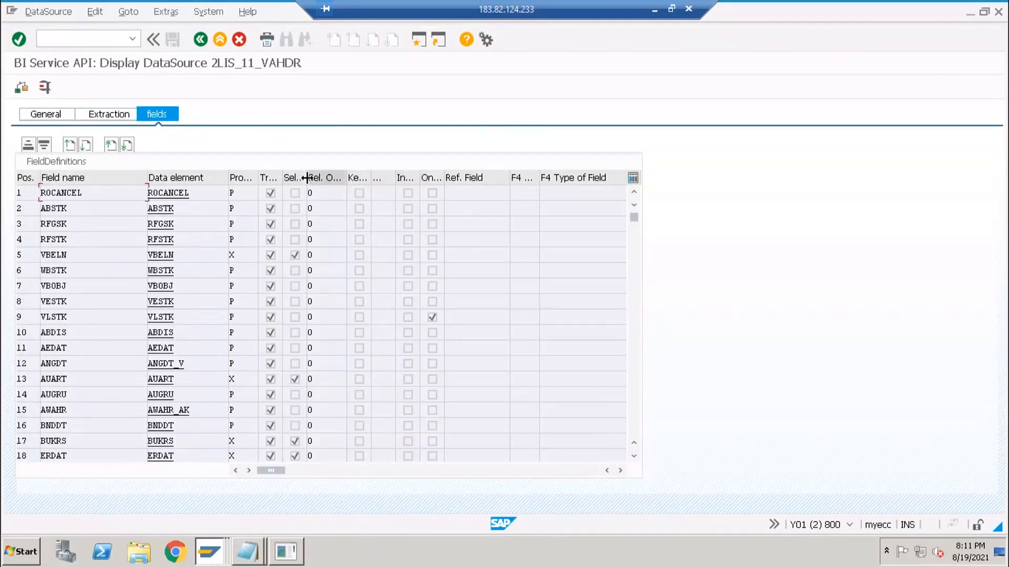
left_click_drag(324, 180, 327, 180)
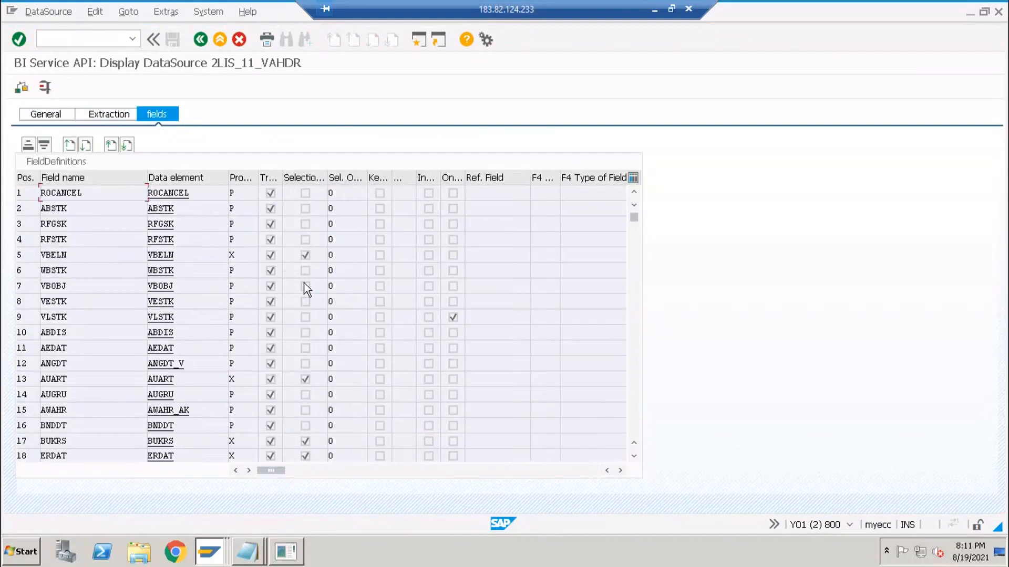
left_click(251, 554)
- Add an 'rsa3 –' line beneath RSA2 in the Notepad notes
left_click(273, 520)
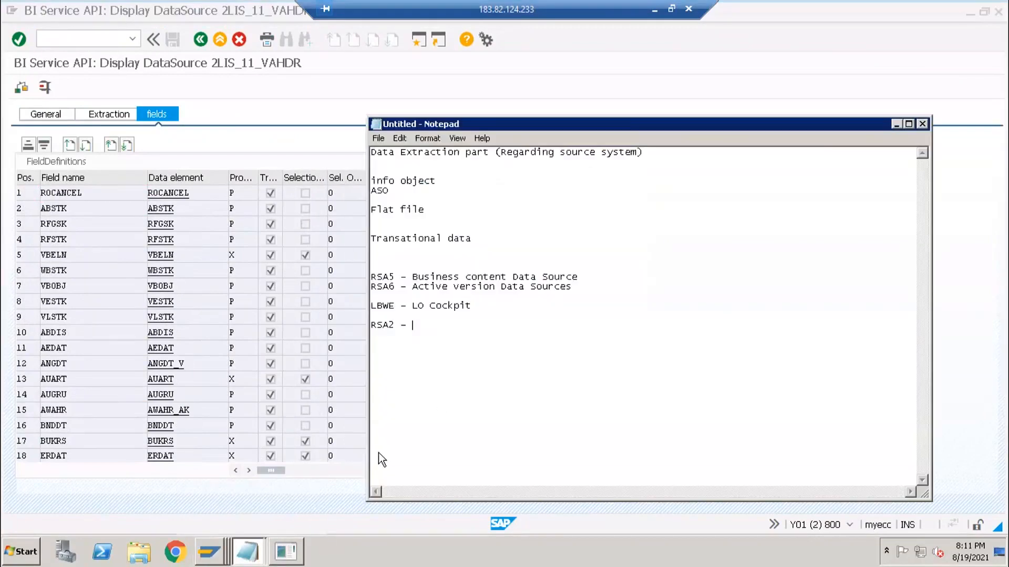
type("rsa3 -")
left_click(394, 334)
- Open the RSA3 Extractor Checker in the current SAP session after hitting the session limit
left_click(87, 39)
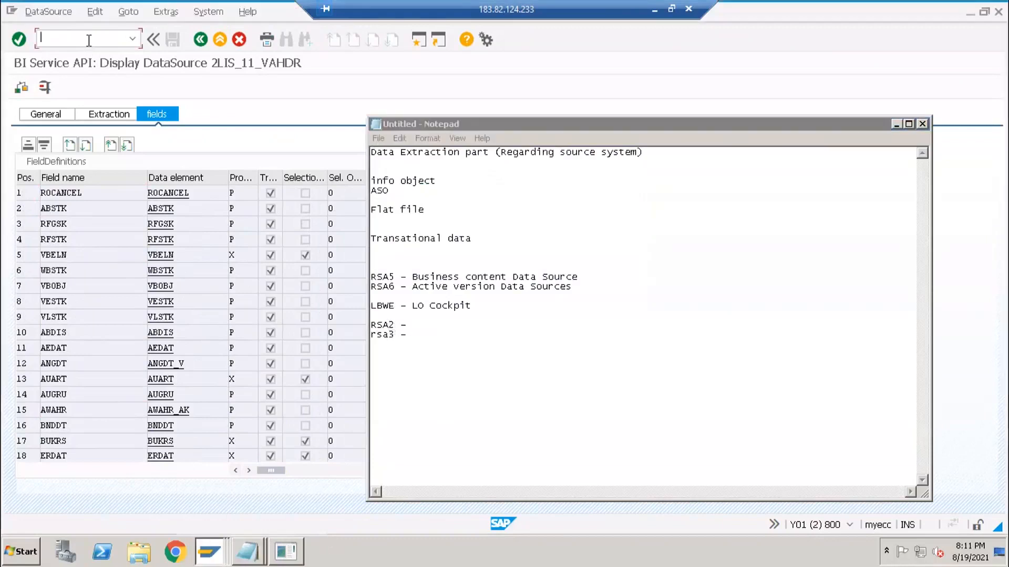
type("/orsa3")
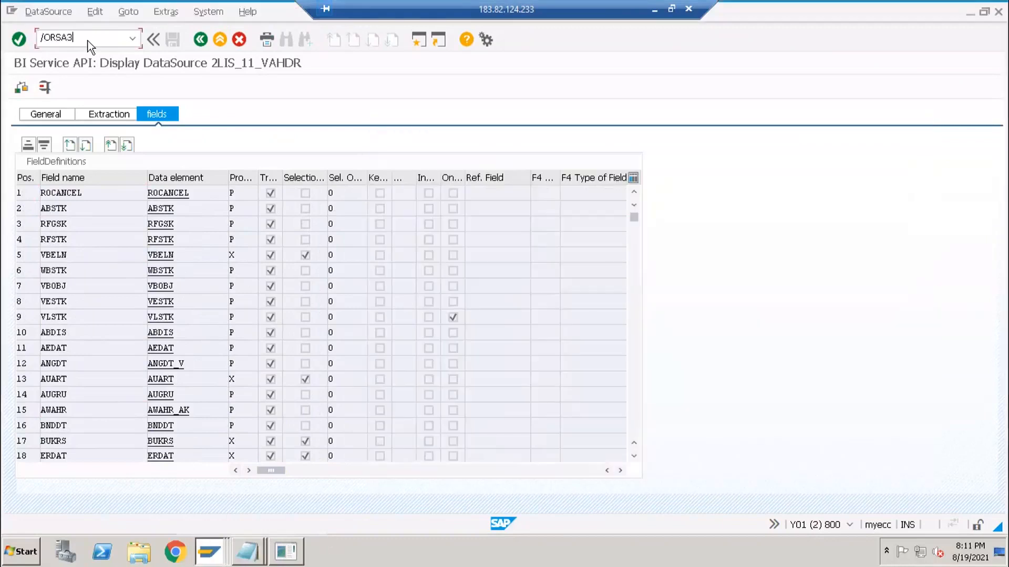
key("Return")
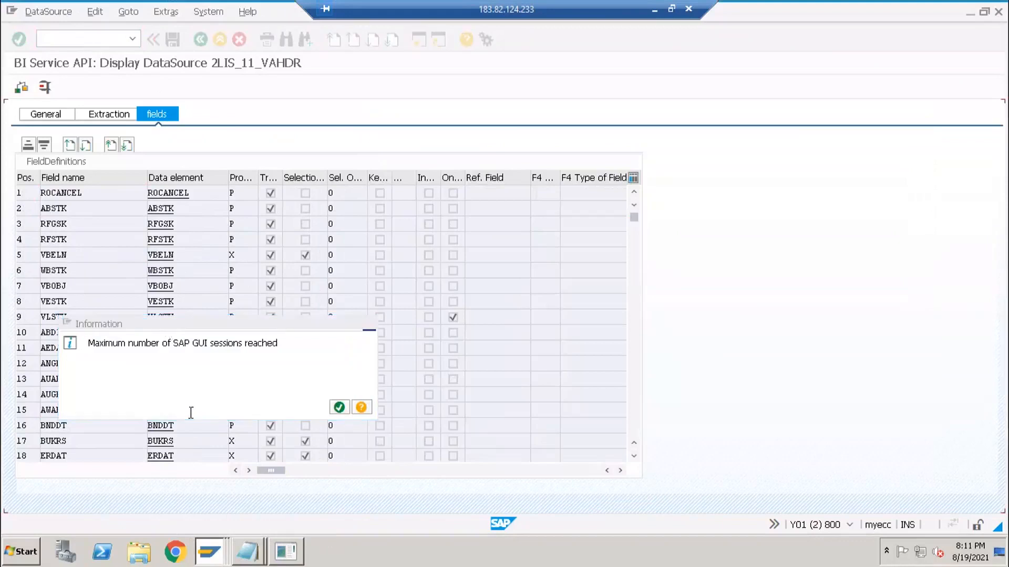
key("Return")
key("alt+Tab")
key("alt+Tab")
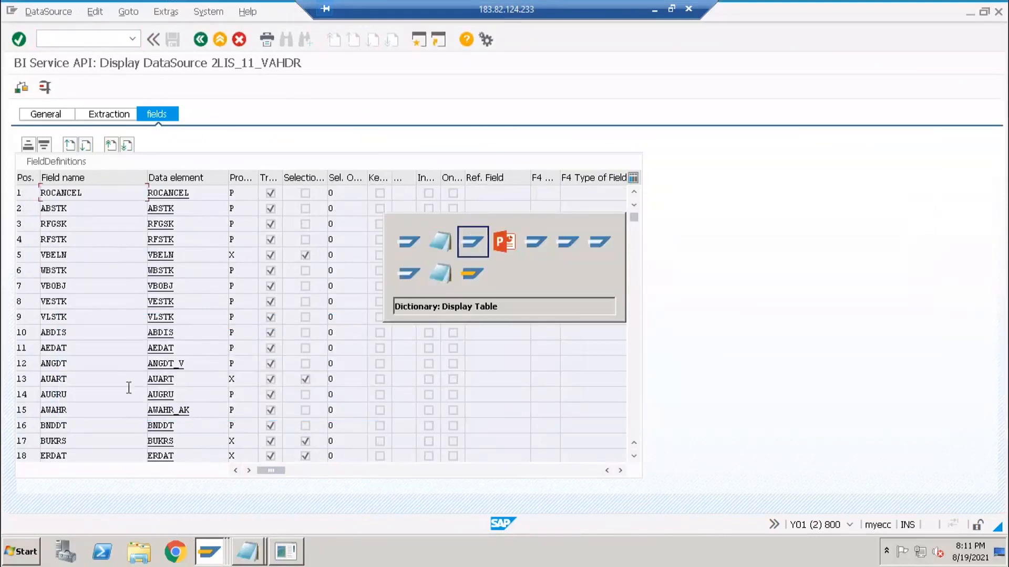
left_click(85, 41)
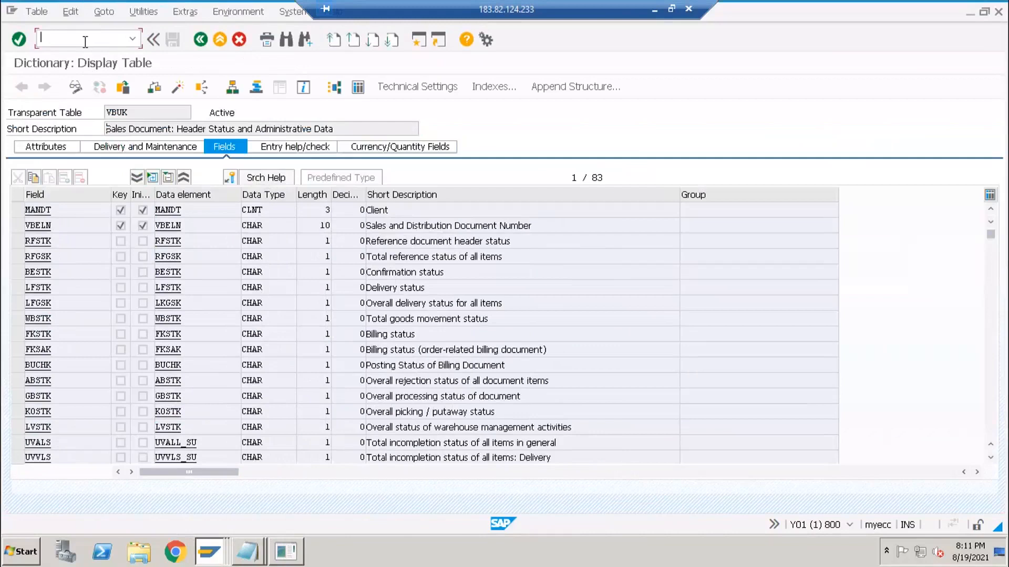
type("/Nrsa3")
key("Return")
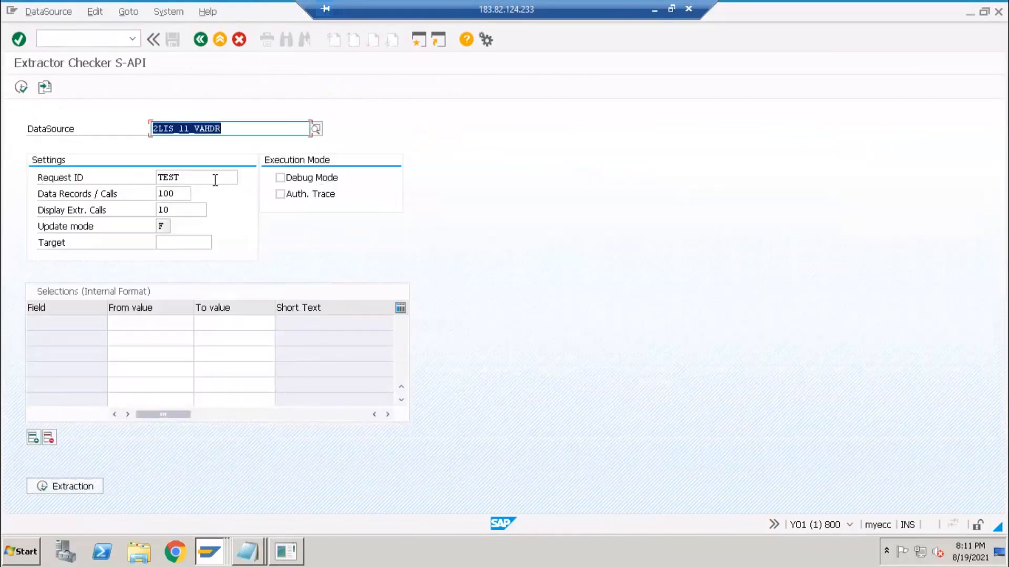
- Load the 2LIS_11_VAHDR selection fields and run a test extraction returning 990 records
key("Return")
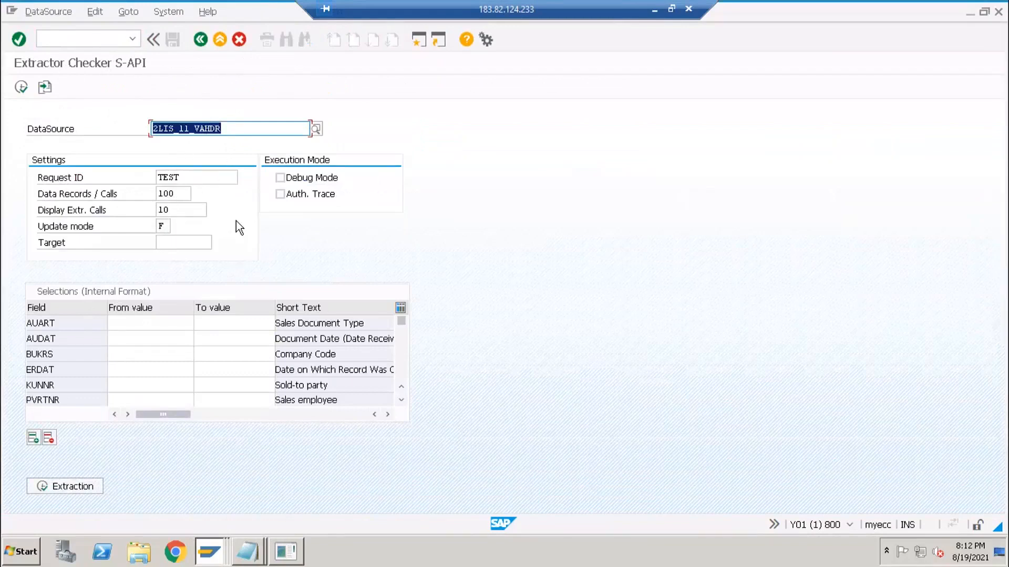
left_click(232, 128)
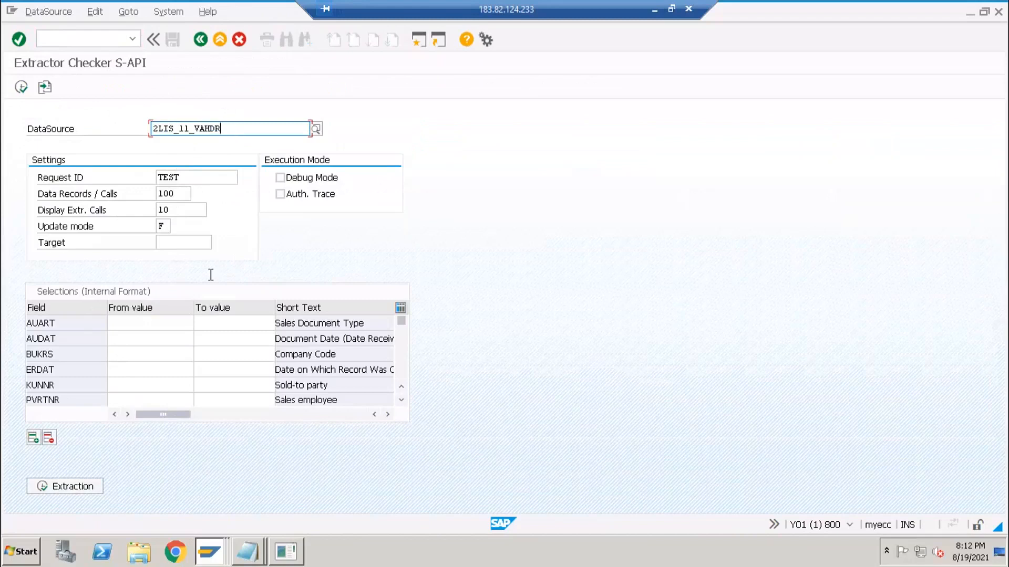
left_click(158, 325)
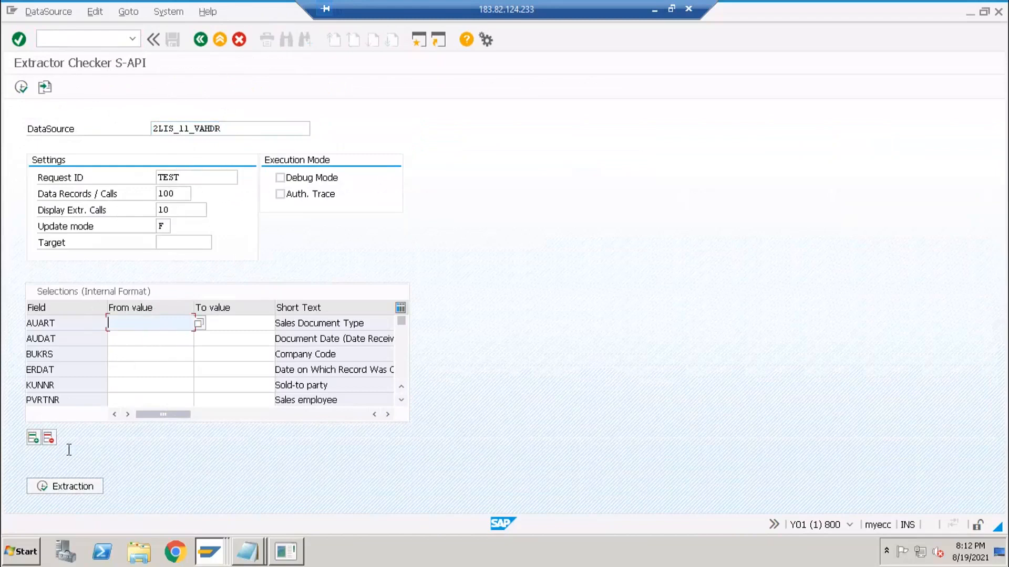
left_click(251, 126)
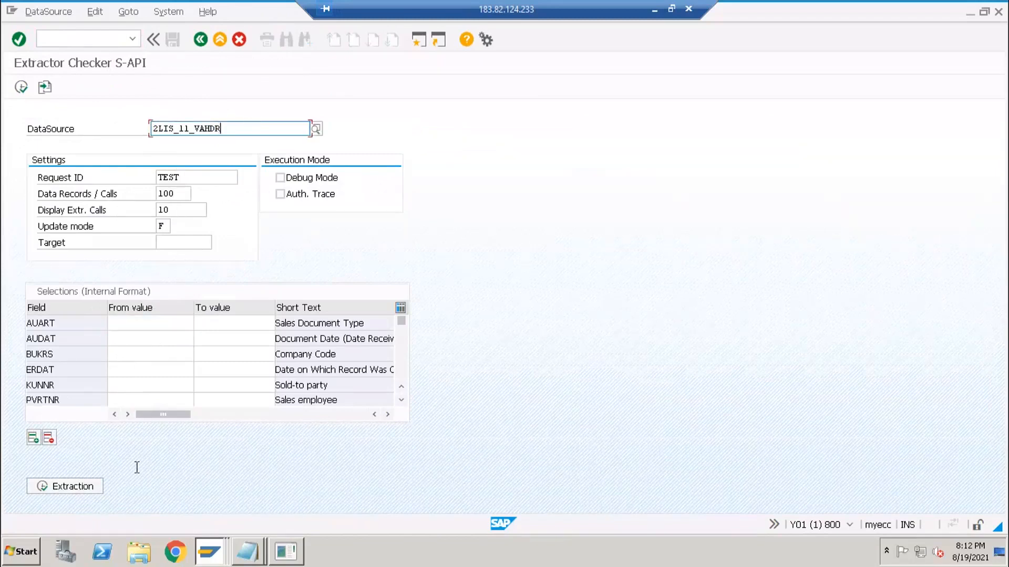
left_click(77, 490)
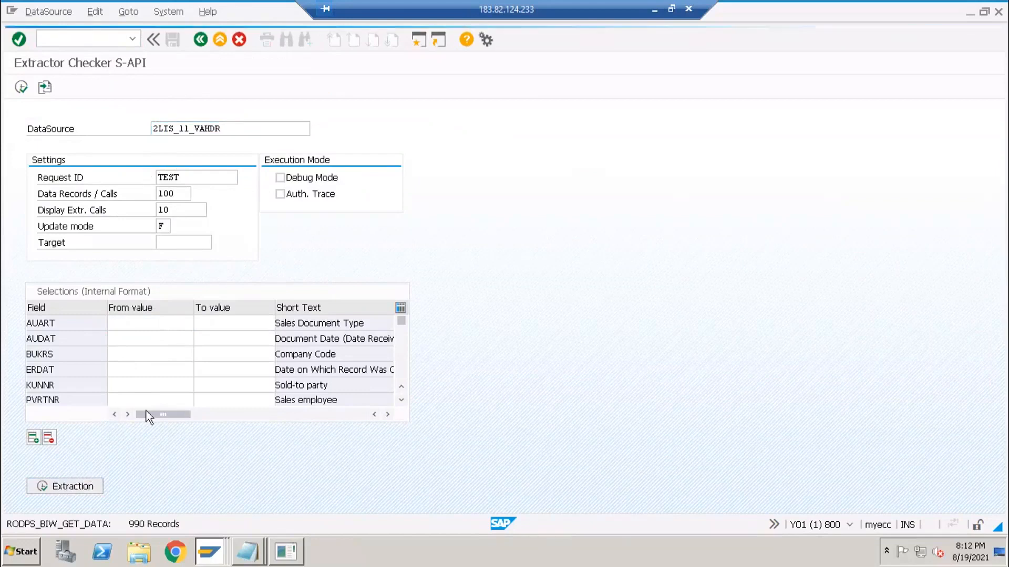
left_click(338, 408)
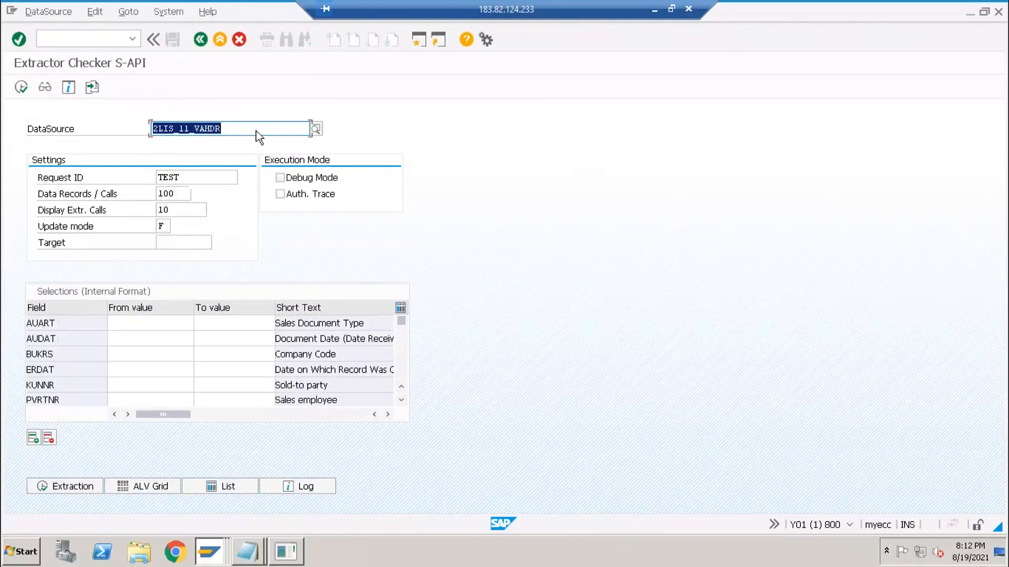
- Highlight parts of the DataSource name, then show the extracted records in the ALV grid
left_click(191, 129)
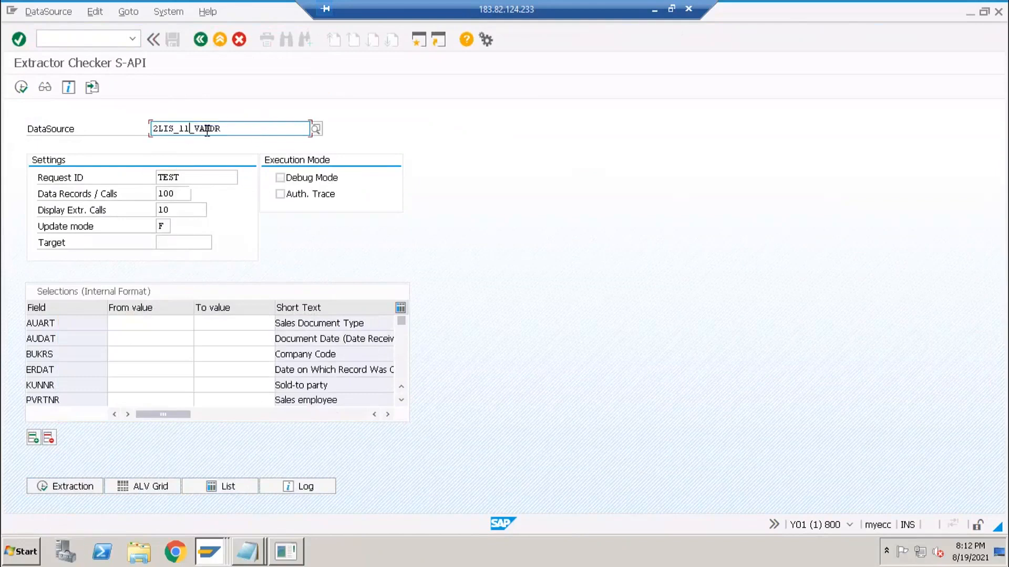
left_click_drag(221, 129, 147, 128)
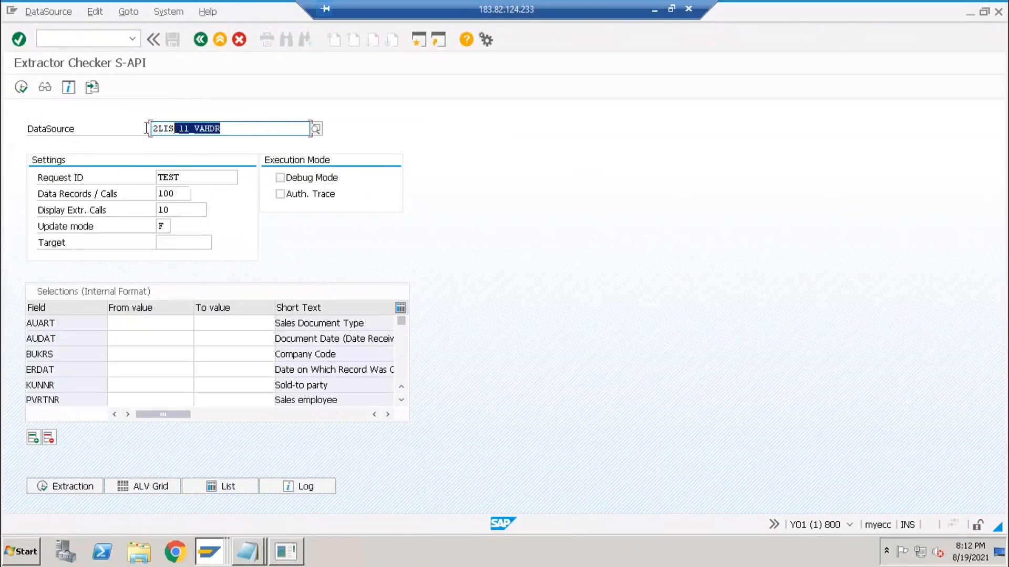
left_click(224, 129)
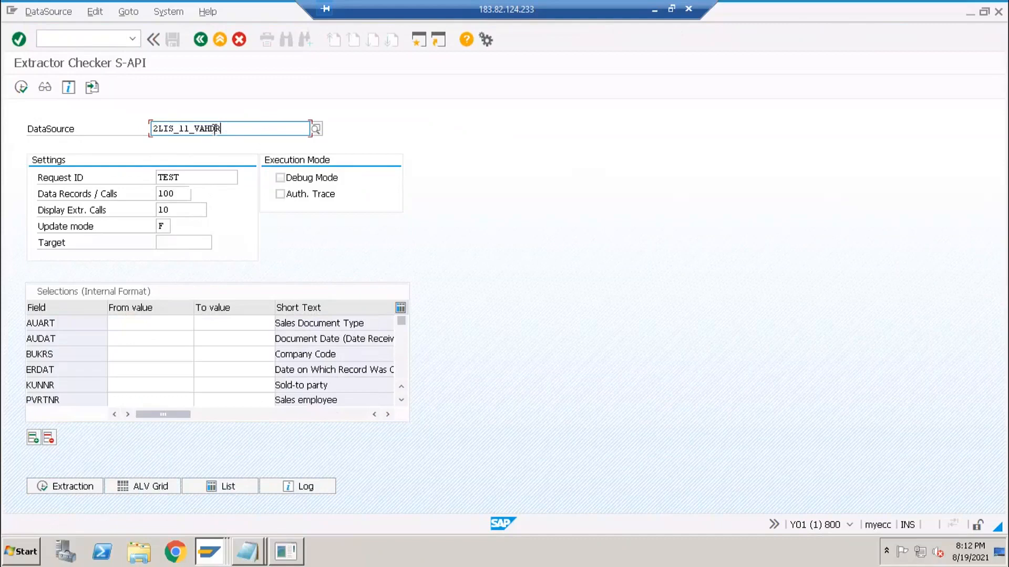
double_click(153, 129)
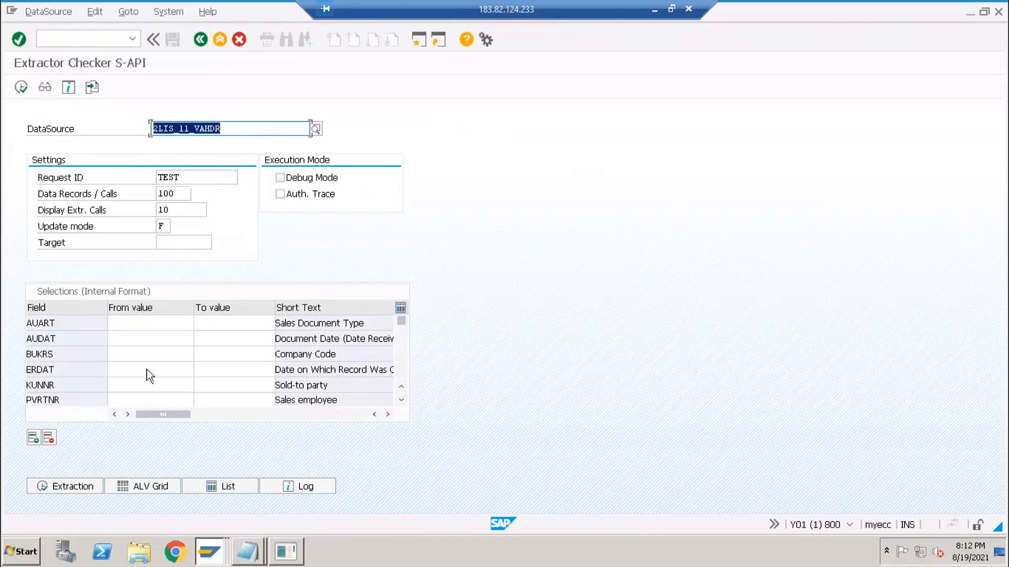
left_click(146, 487)
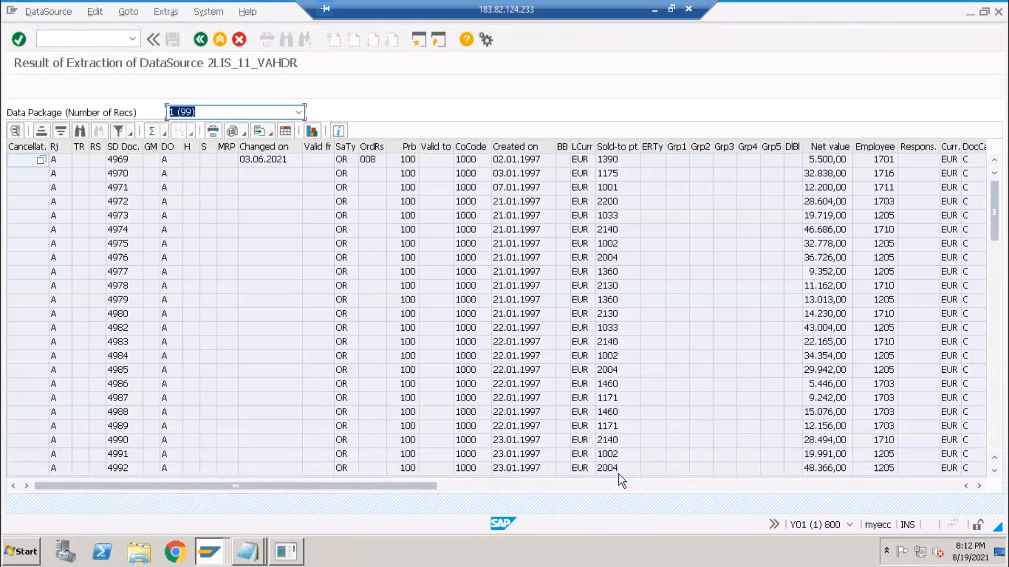
- Scroll the result columns right, inspect the 08.01.1997 record, and go back to RSA3
left_click(654, 487)
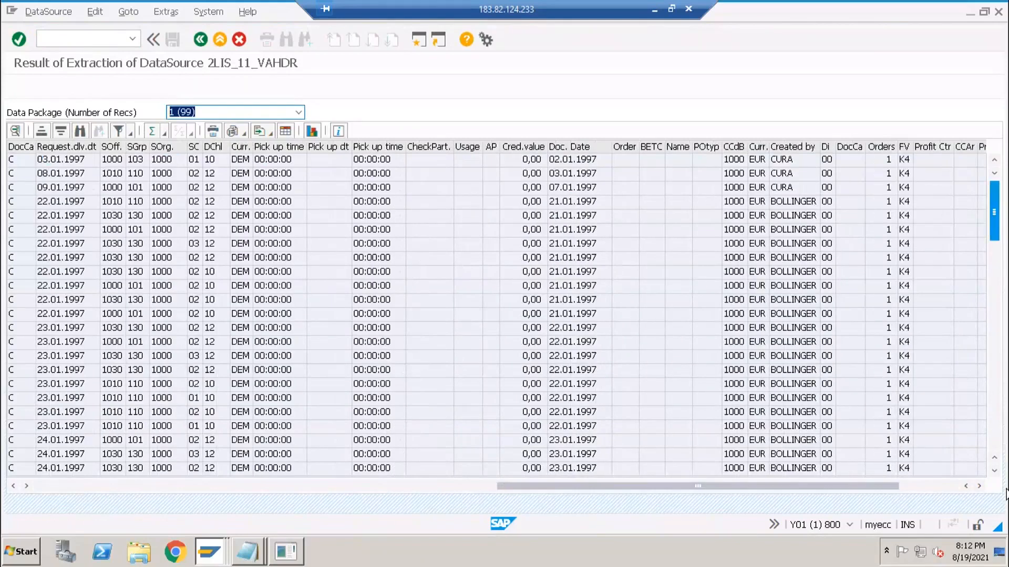
left_click(220, 175)
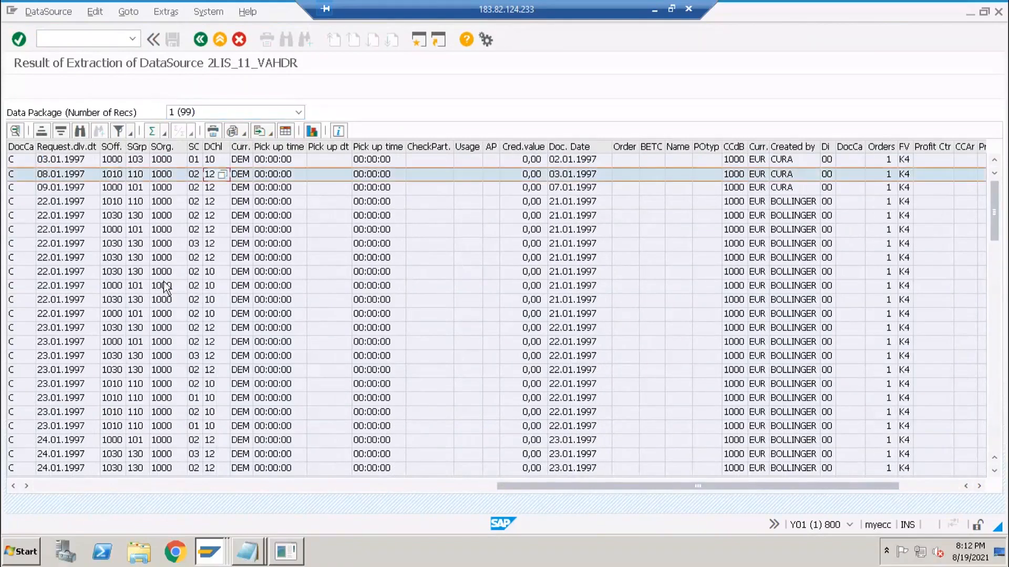
left_click(199, 39)
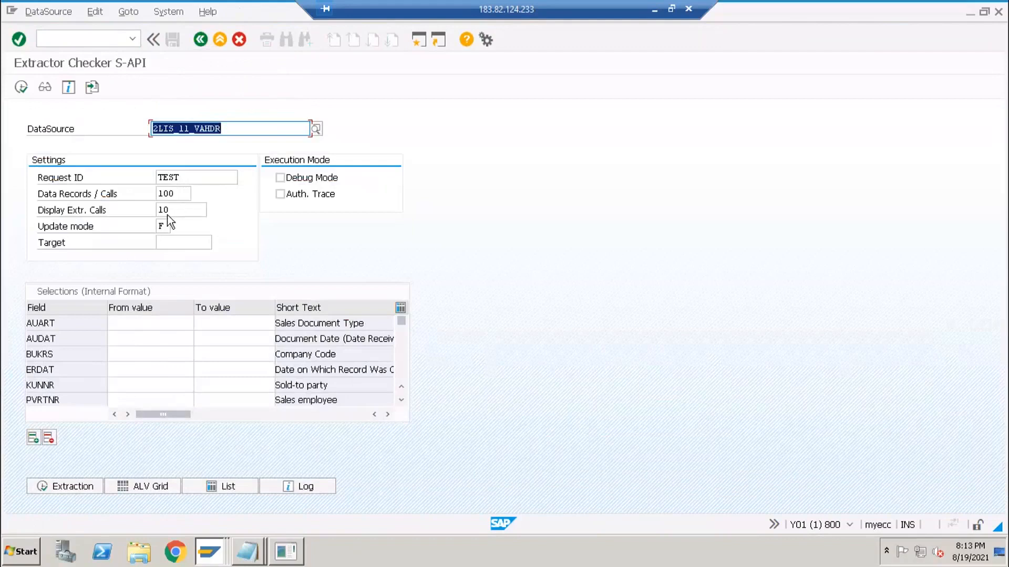
- Review the settings of 100 data records per call and 10 extraction calls
left_click(177, 193)
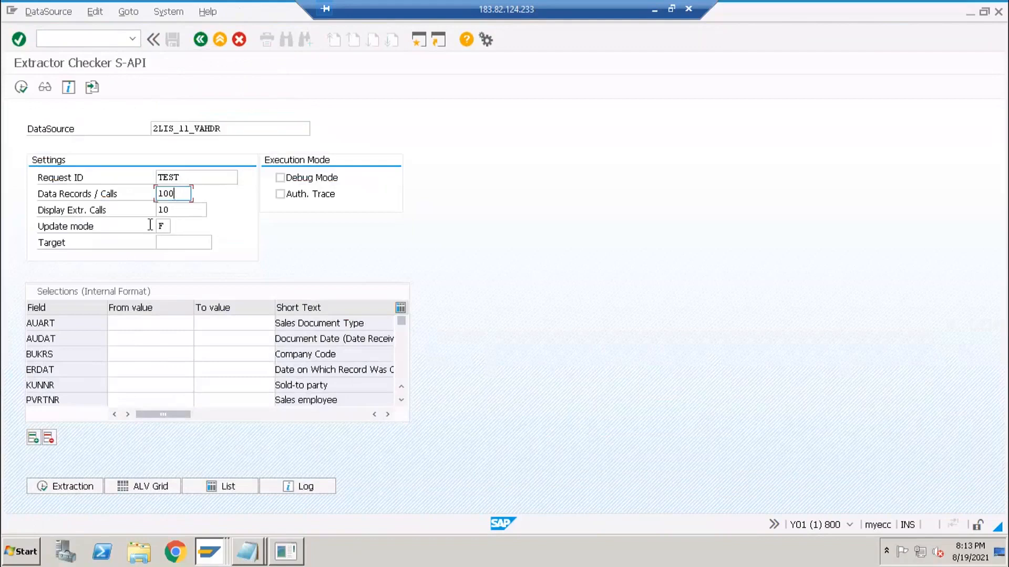
left_click(180, 208)
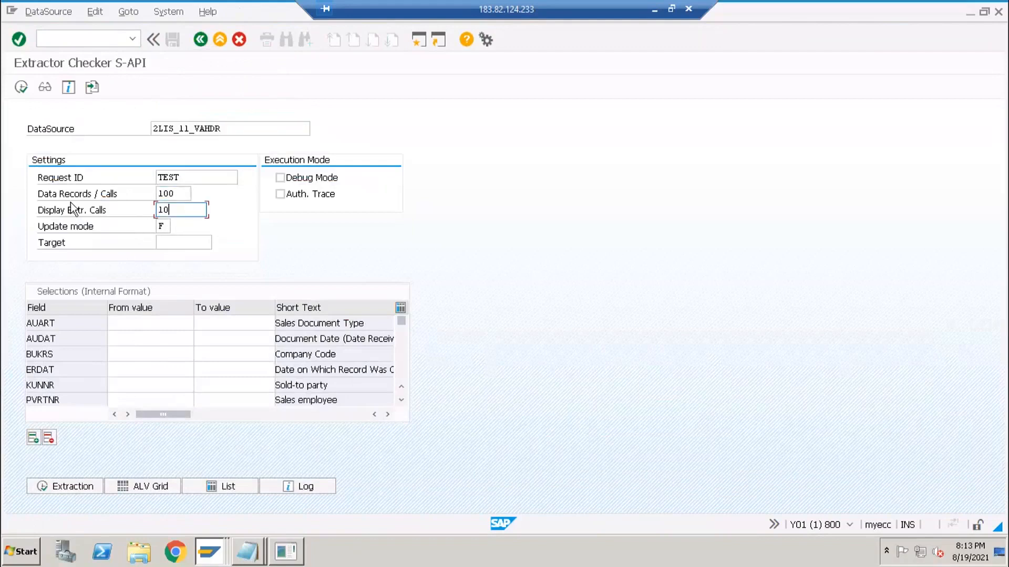
left_click(151, 199)
left_click(183, 193)
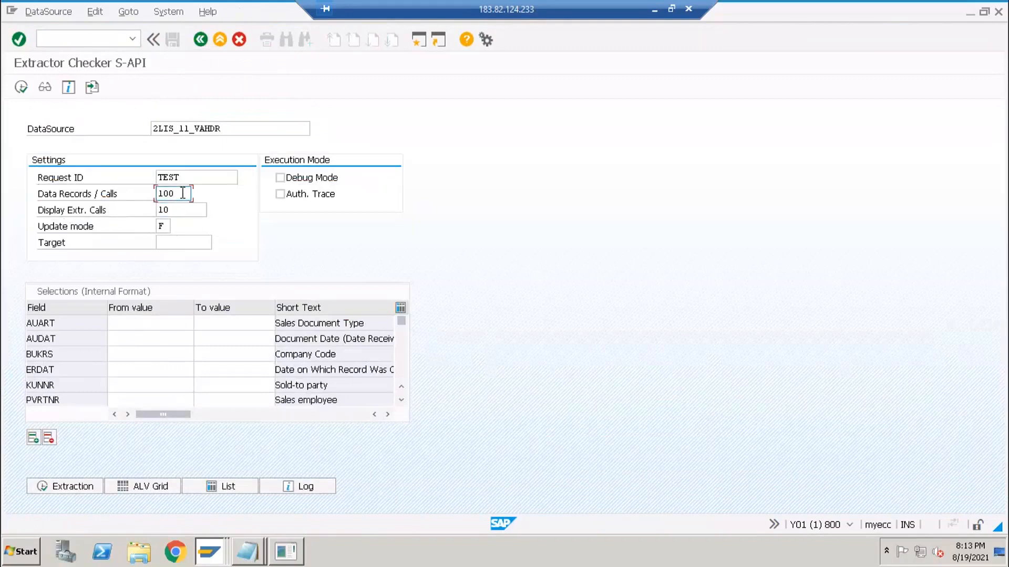
left_click(177, 212)
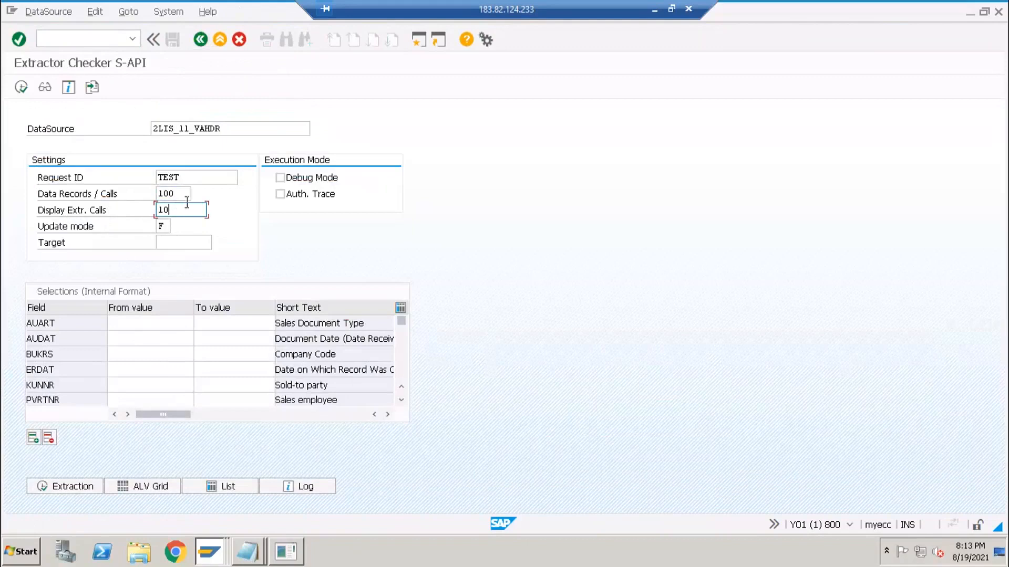
left_click(180, 194)
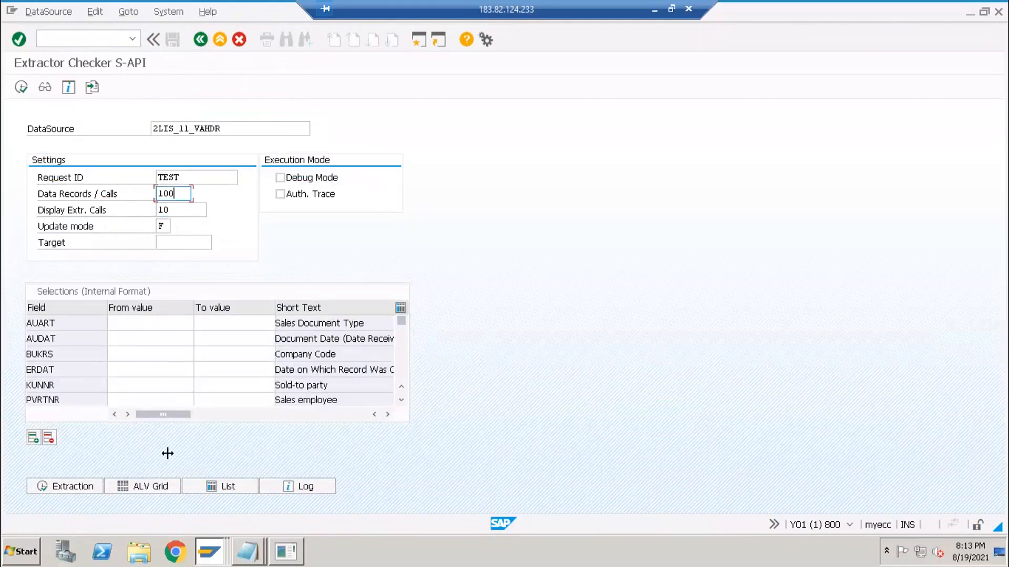
- Rerun the extraction as an ALV grid, check the data package list, and return
left_click(156, 490)
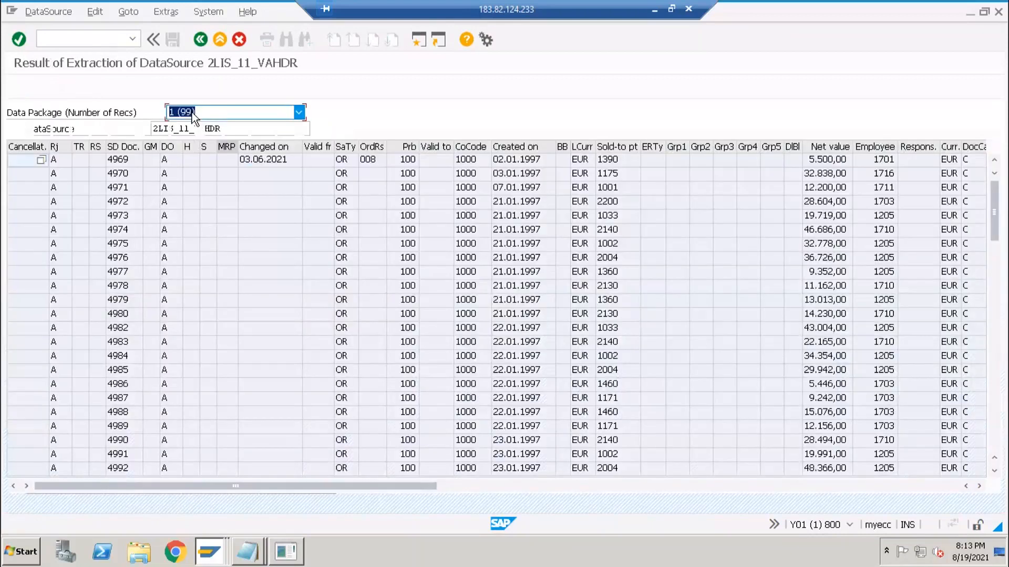
left_click(196, 112)
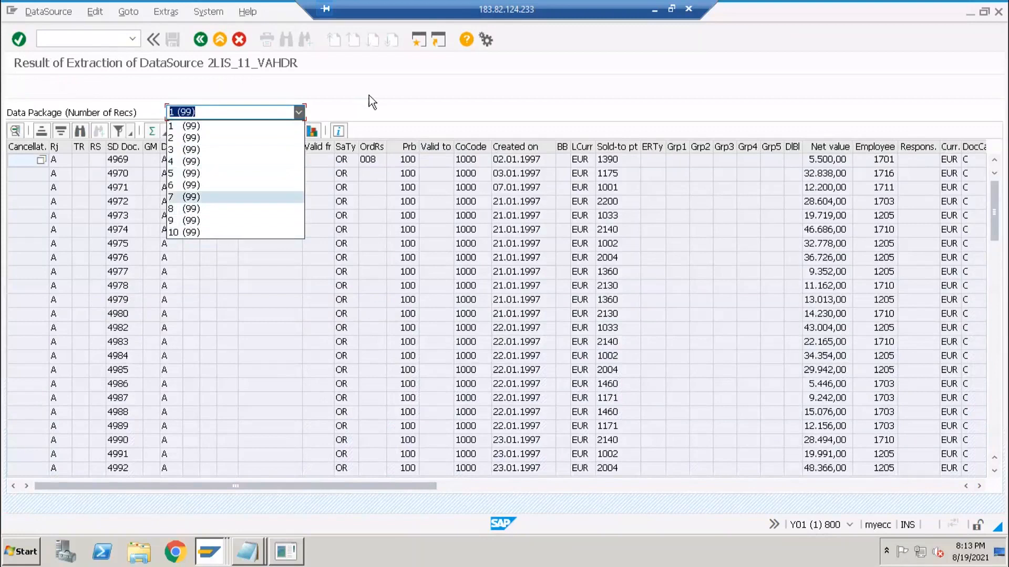
left_click(196, 125)
left_click(195, 42)
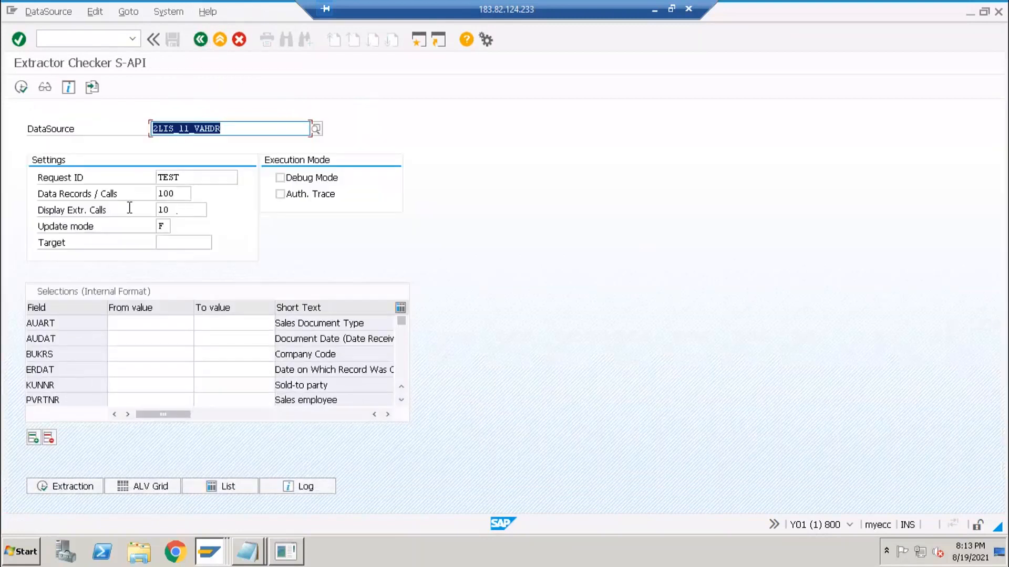
- Set displayed extraction calls to 1, view data package 3 in the grid, and return
double_click(163, 210)
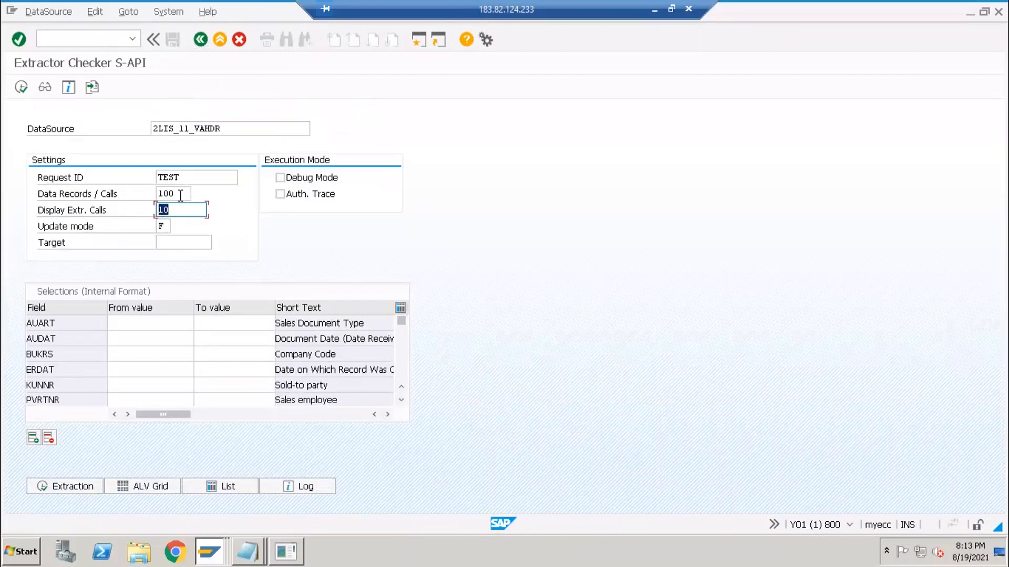
double_click(180, 194)
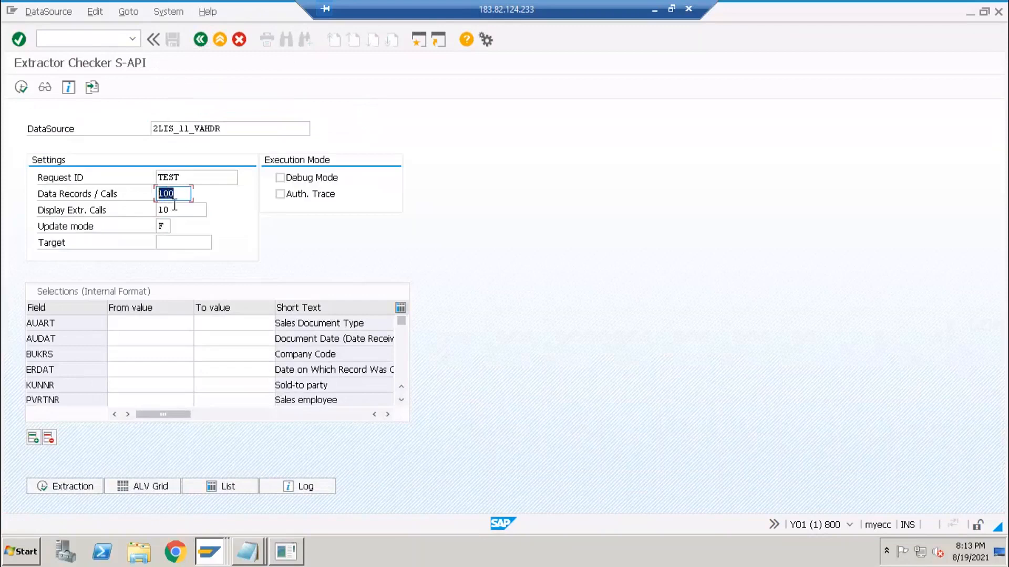
left_click(179, 209)
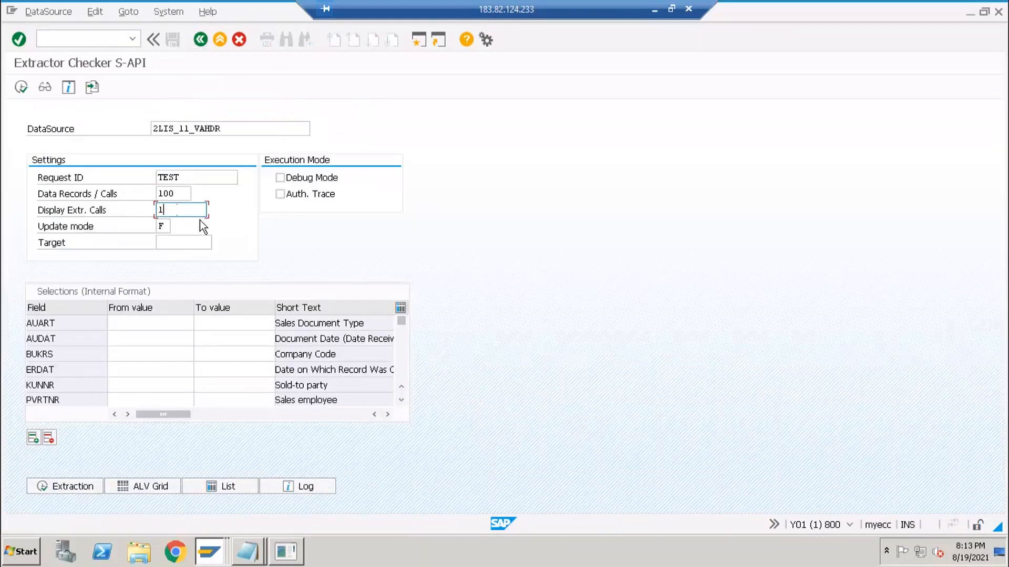
left_click(142, 484)
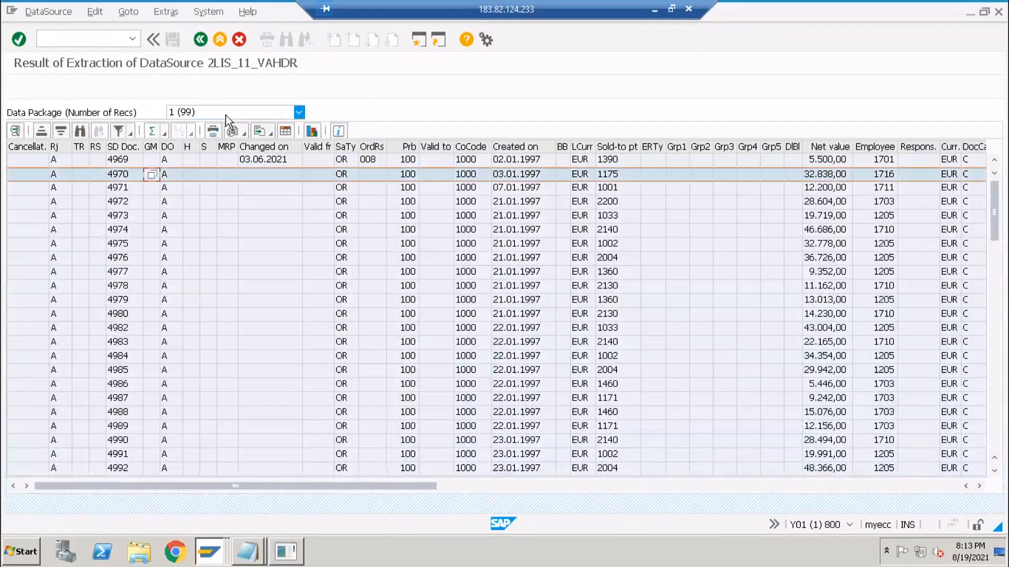
left_click(232, 113)
key("Return")
left_click(201, 40)
left_click(177, 211)
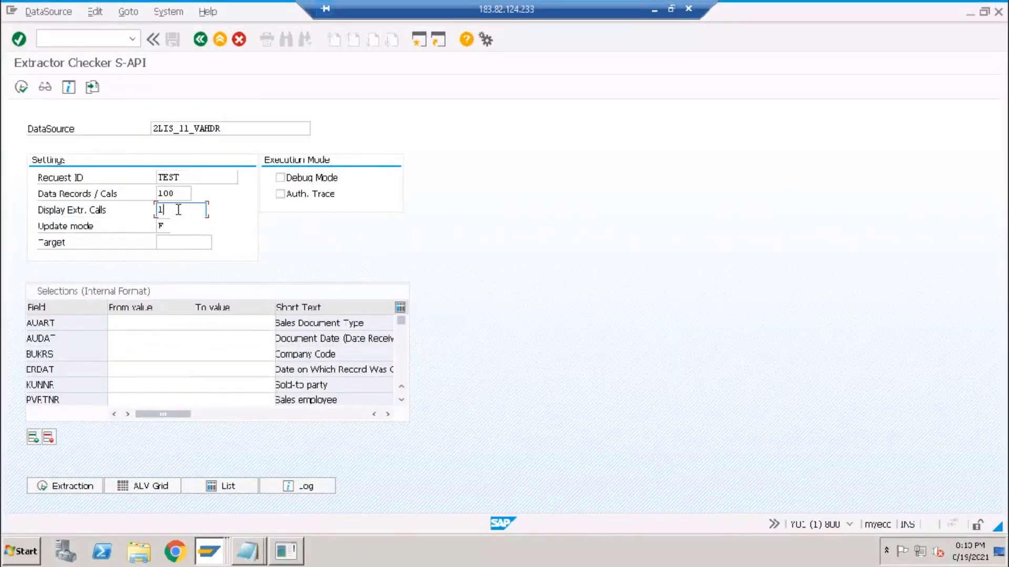
- Set 900 records per call, extract 899 records, view them as a grid, and go back
left_click(161, 192)
type("9")
left_click(89, 484)
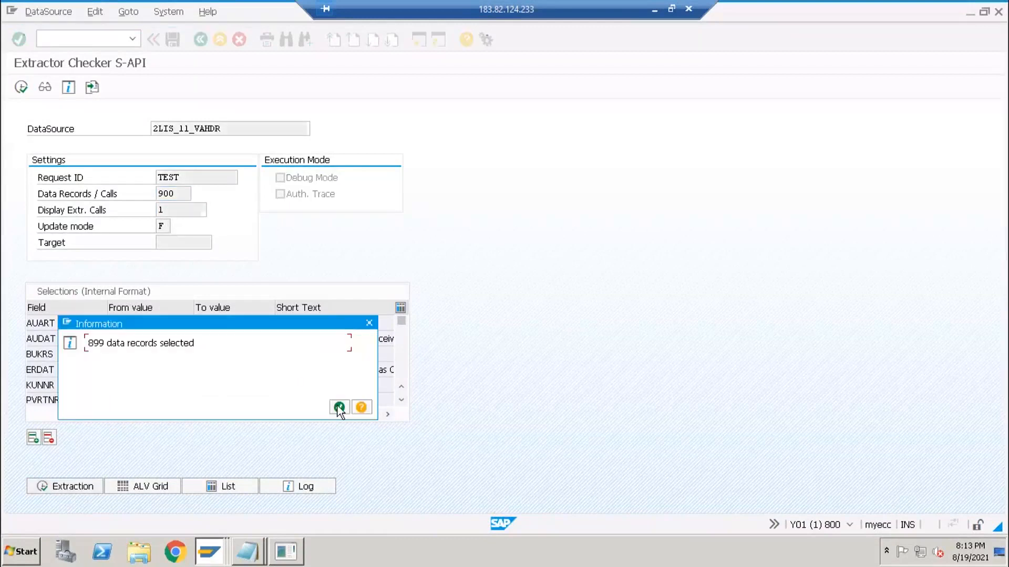
key("Return")
left_click(152, 487)
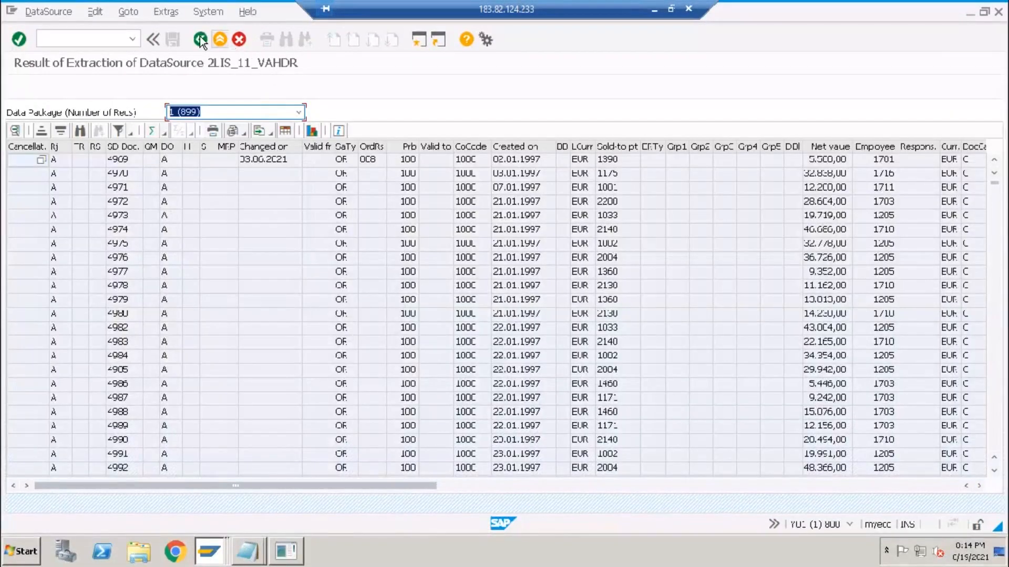
left_click(200, 37)
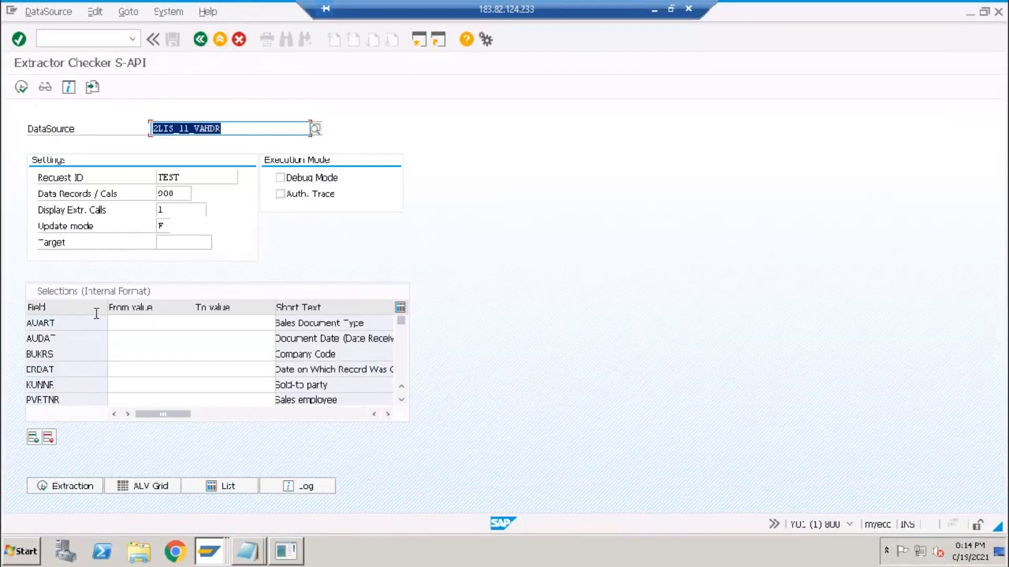
- Inspect the DataSource name and the ERDAT and AUDAT selection fields in RSA3
left_click(120, 327)
left_click(194, 130)
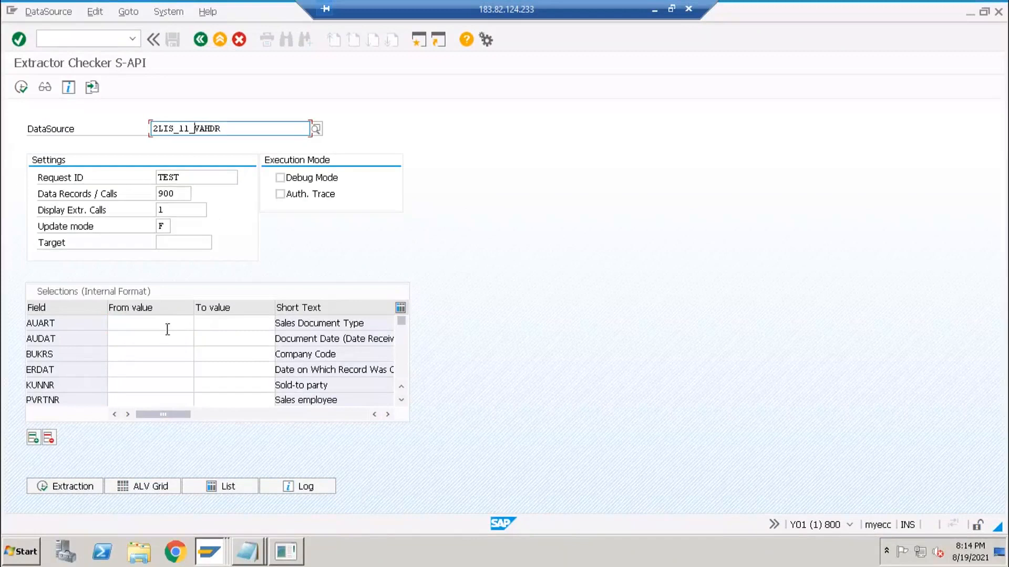
left_click(123, 365)
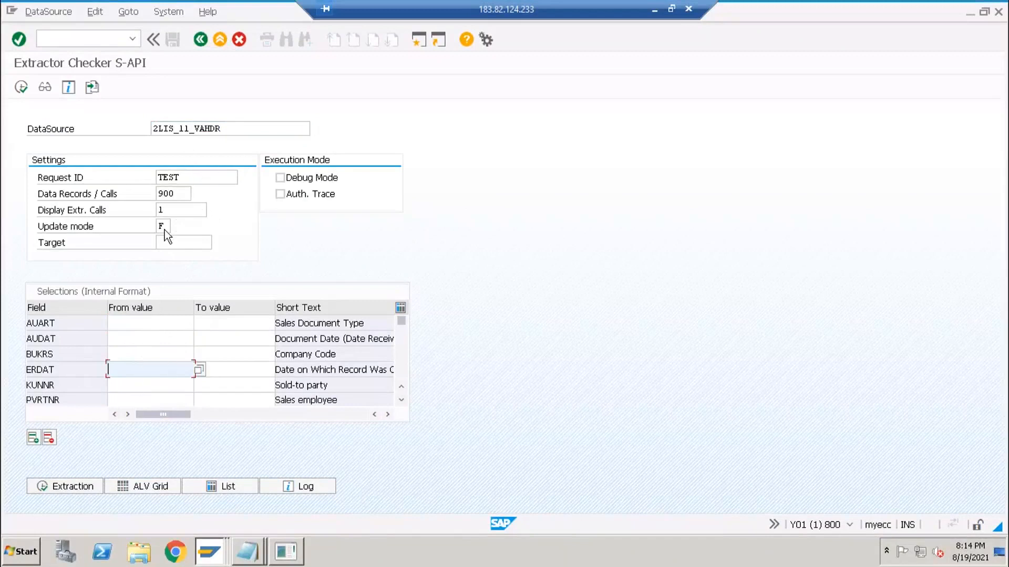
left_click(137, 340)
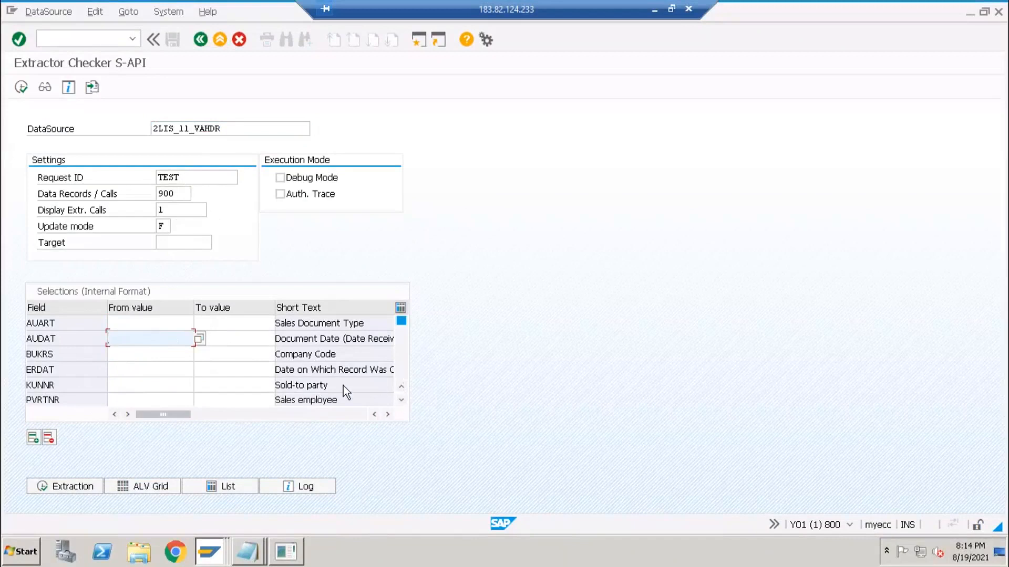
scroll(331, 368, "down", 3)
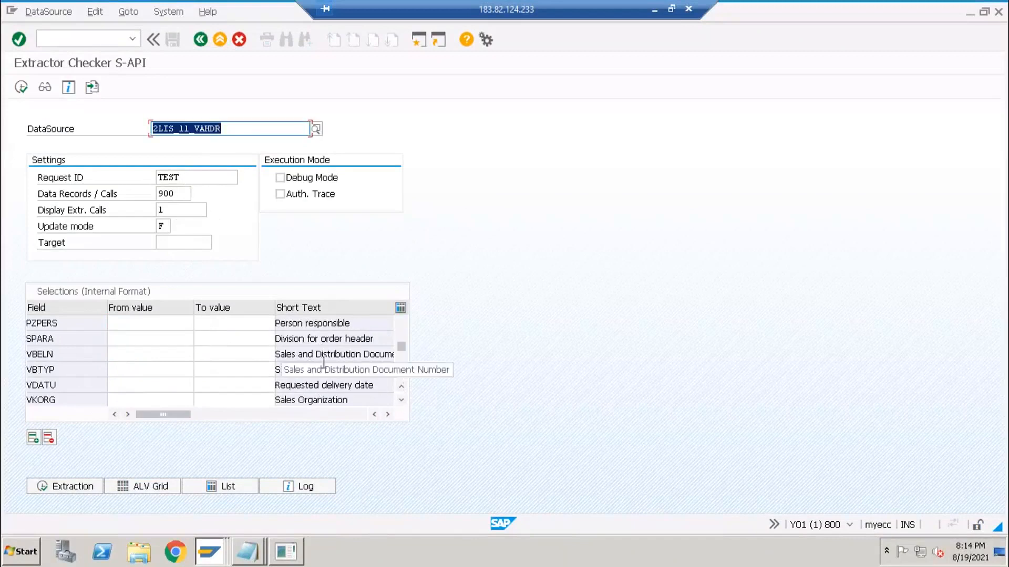
left_click(152, 355)
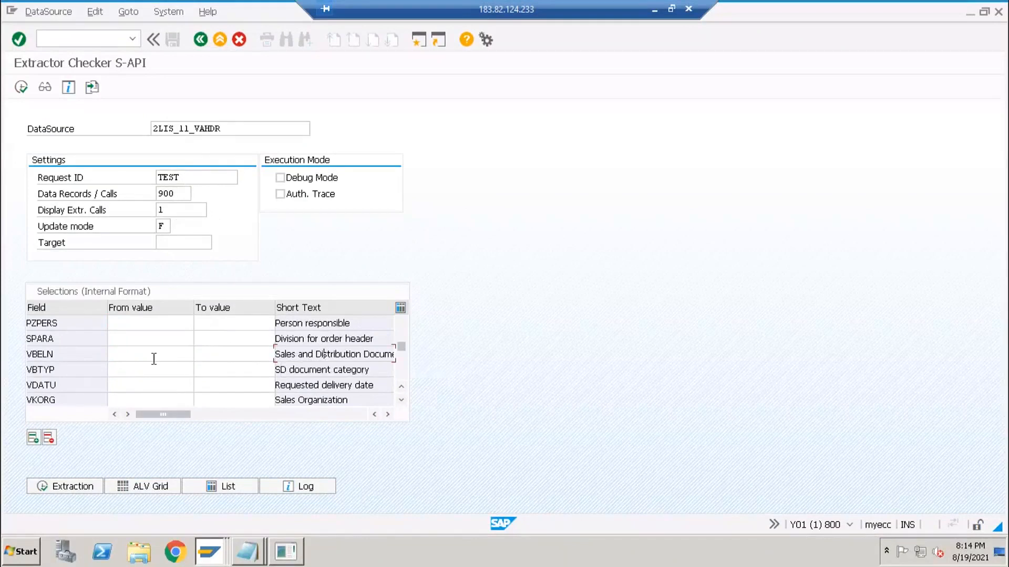
key("alt+Tab")
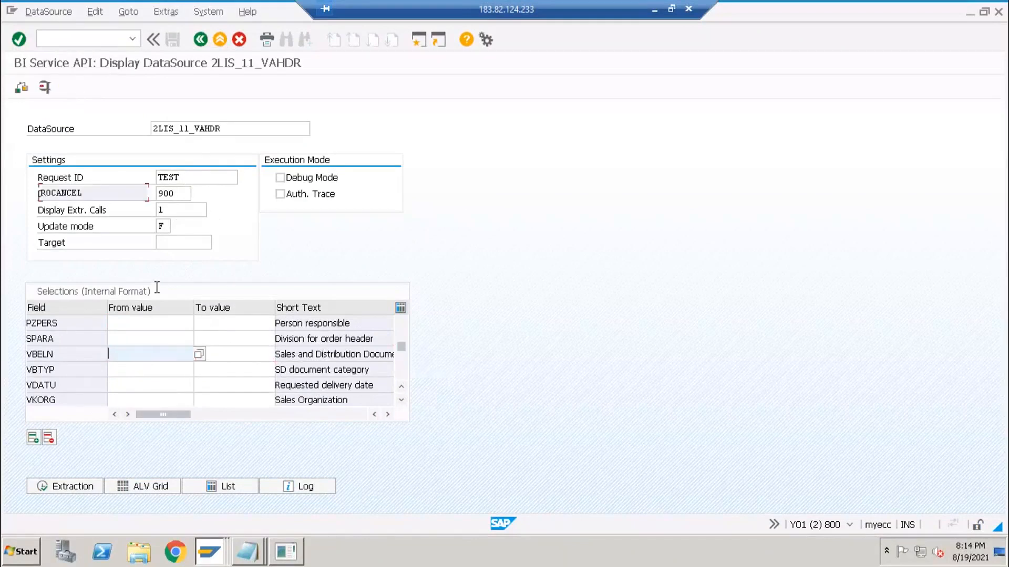
key("alt+Tab")
key("BackSpace")
key("Down")
key("Return")
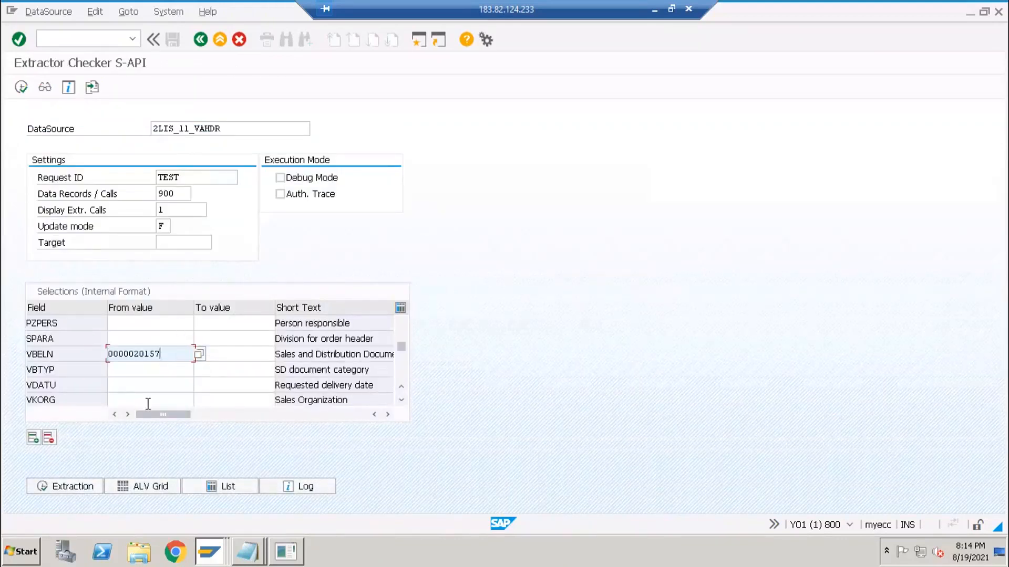
left_click(75, 480)
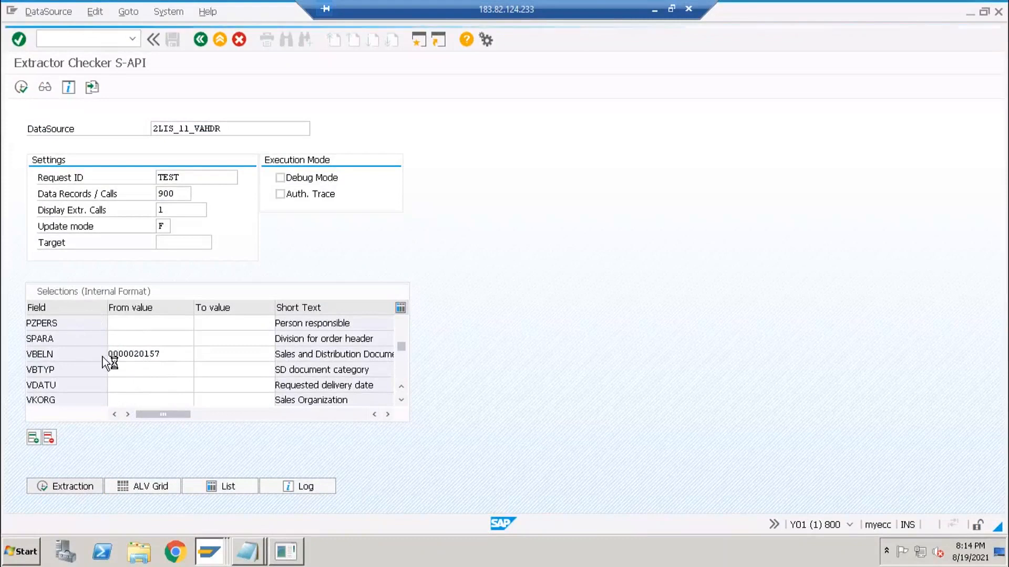
left_click(339, 408)
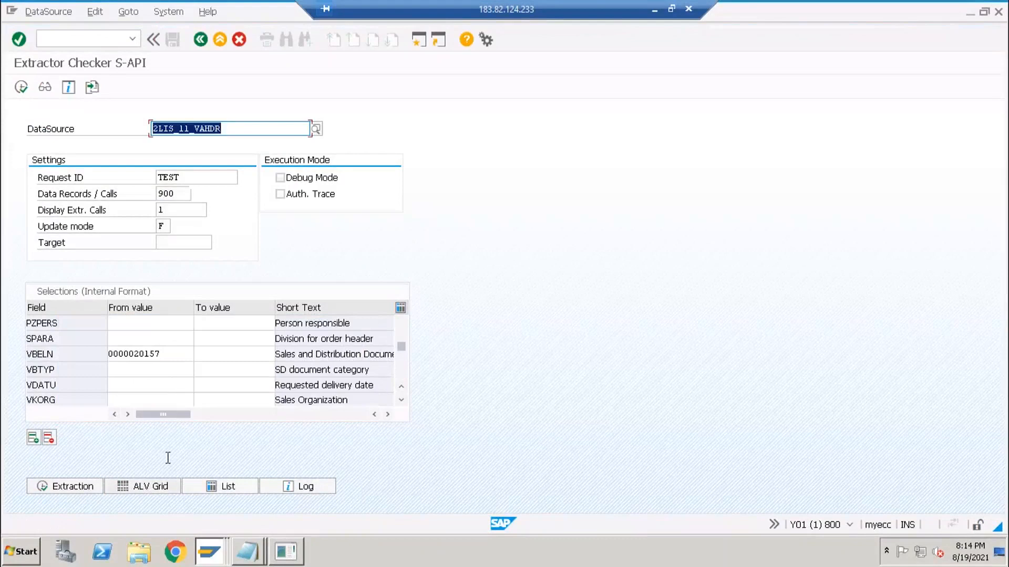
- List the two identical extracted 2LIS_11_VAHDR records in the ALV grid, then go back to the Extractor Checker
left_click(162, 486)
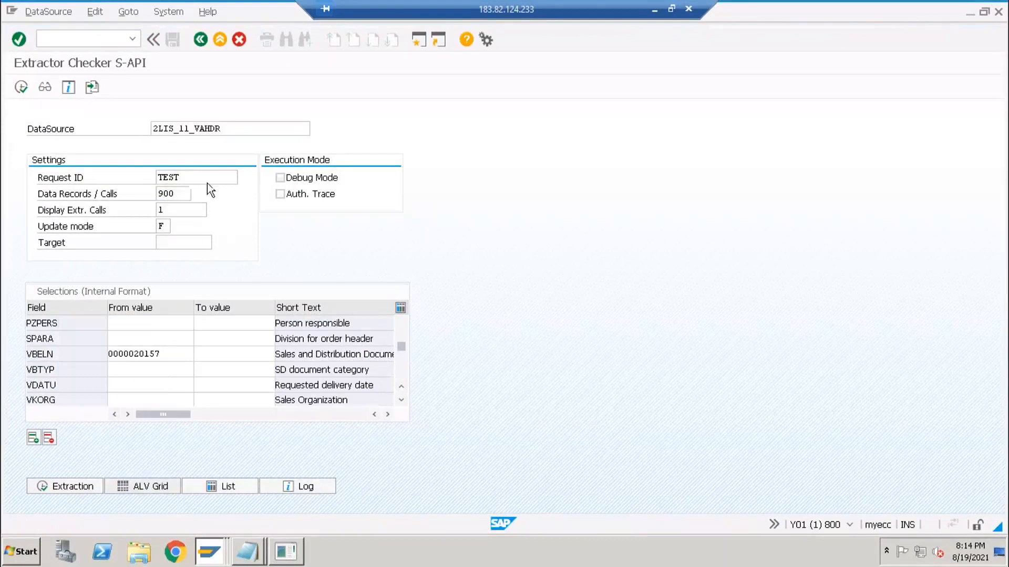
left_click(134, 164)
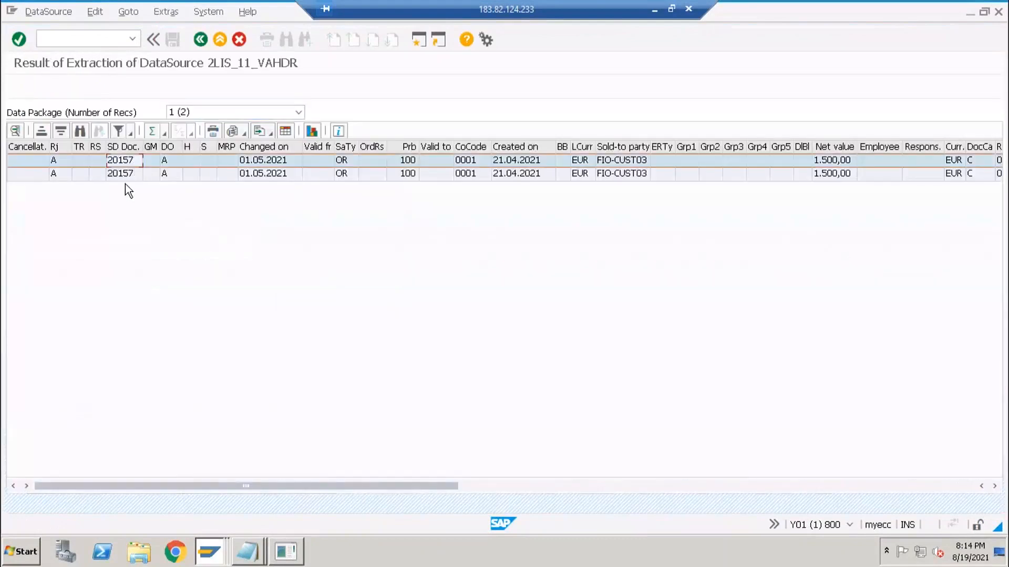
left_click(200, 39)
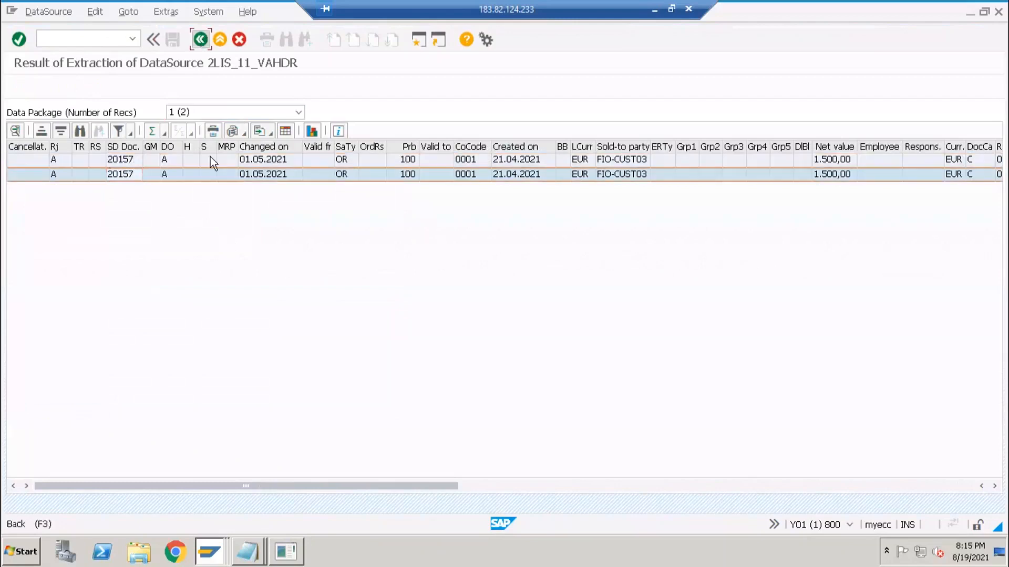
left_click(212, 552)
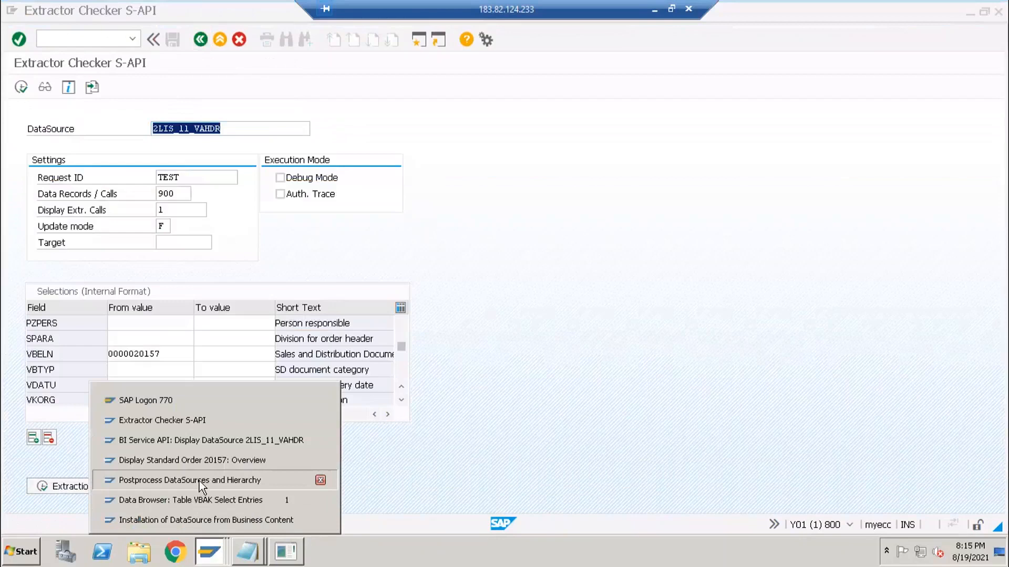
- Close the Postprocess DataSources window and the Business Content installation window
left_click(199, 481)
left_click(998, 12)
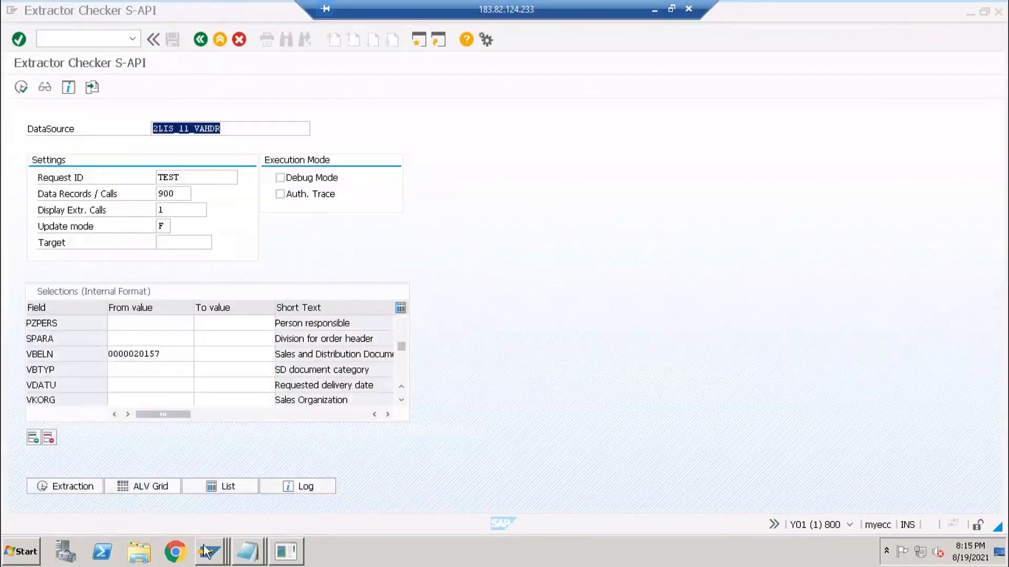
left_click(209, 552)
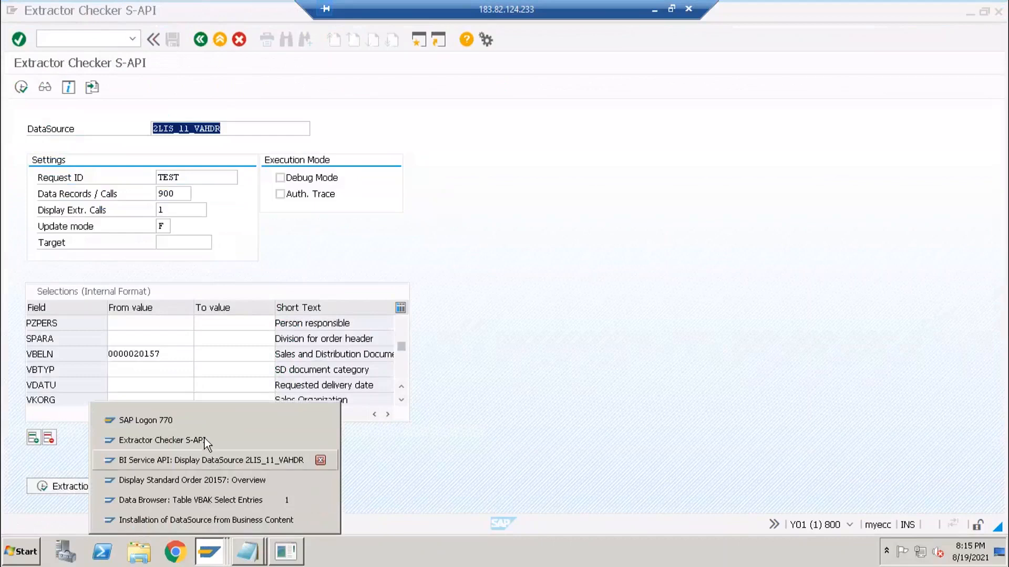
left_click(219, 521)
left_click(998, 11)
left_click(209, 551)
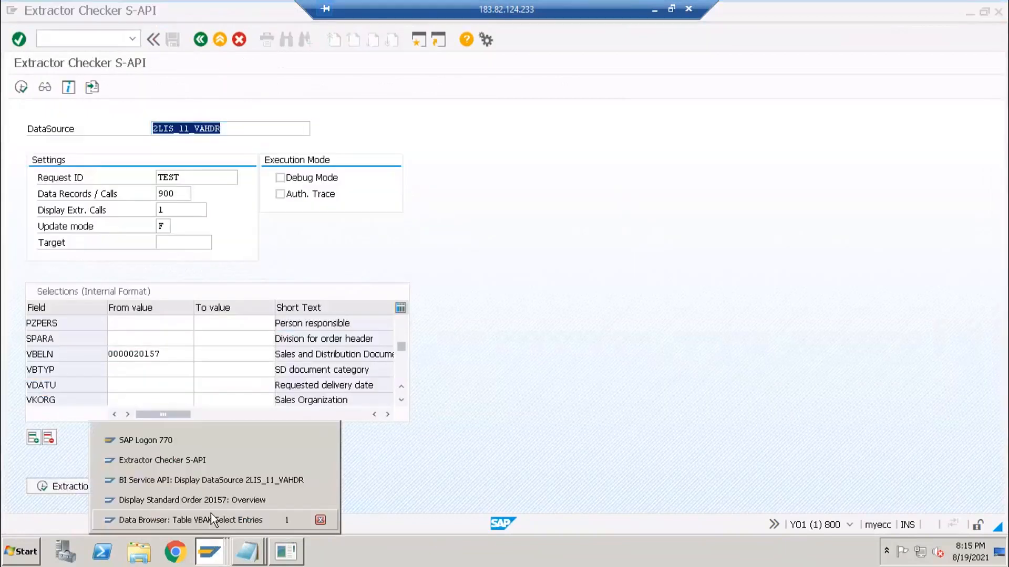
left_click(207, 479)
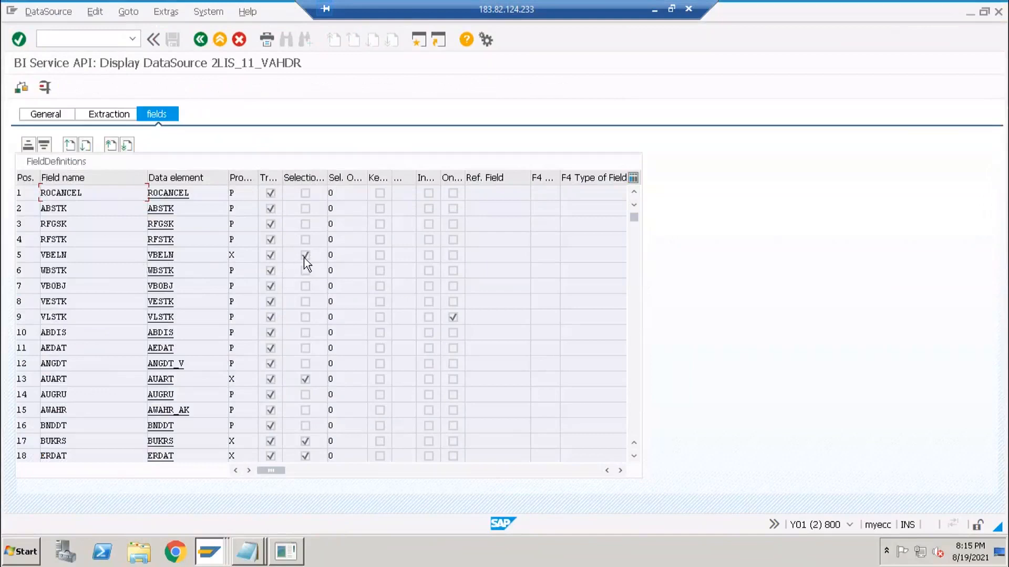
left_click(306, 378)
scroll(304, 399, "down", 2)
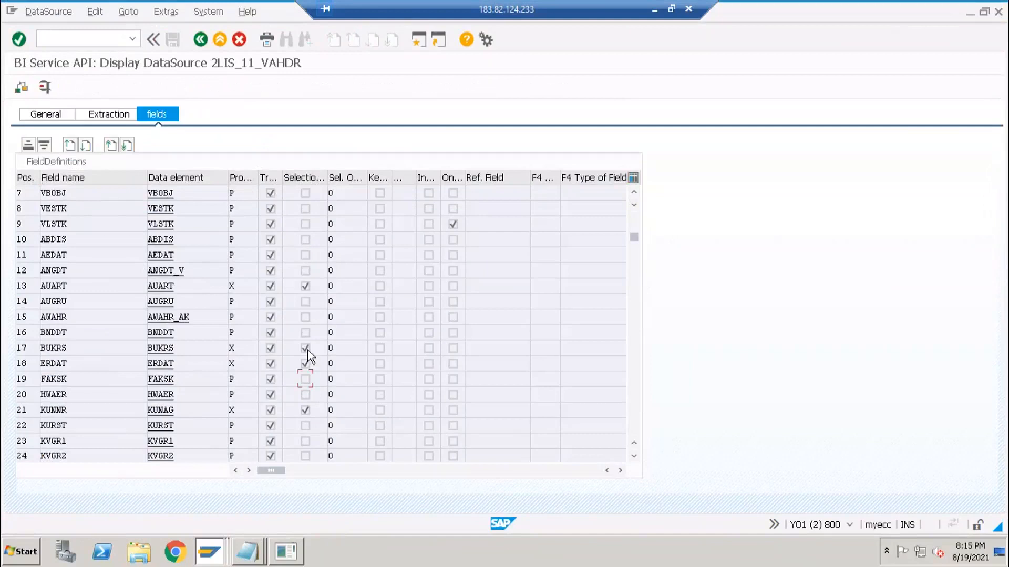
key("alt+Tab")
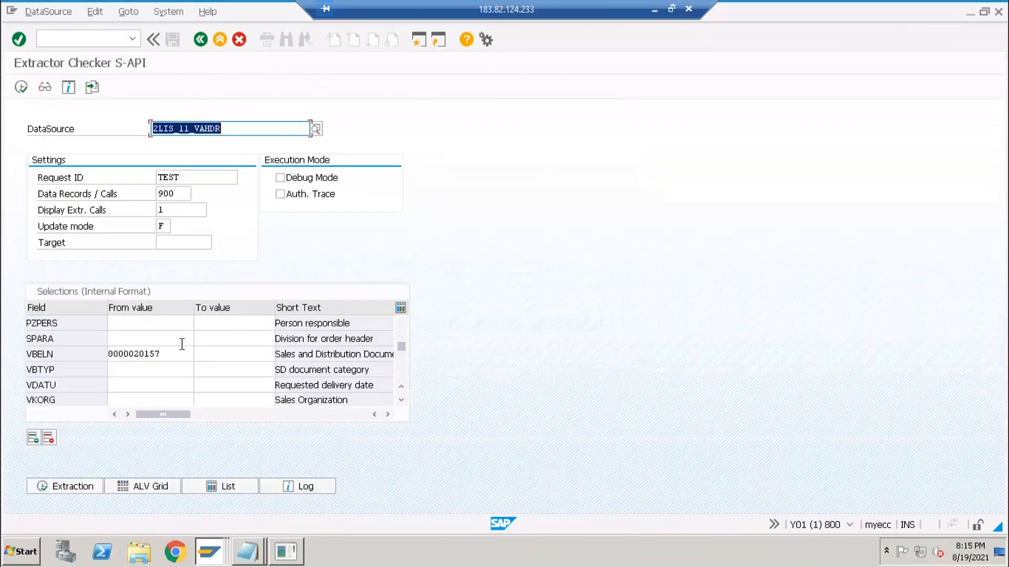
left_click(162, 342)
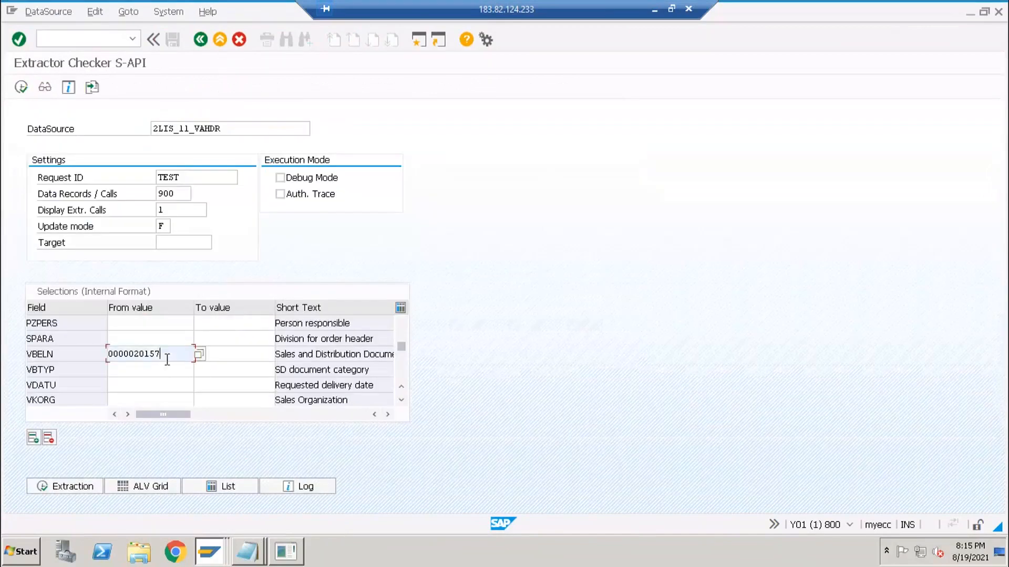
key("alt+Tab")
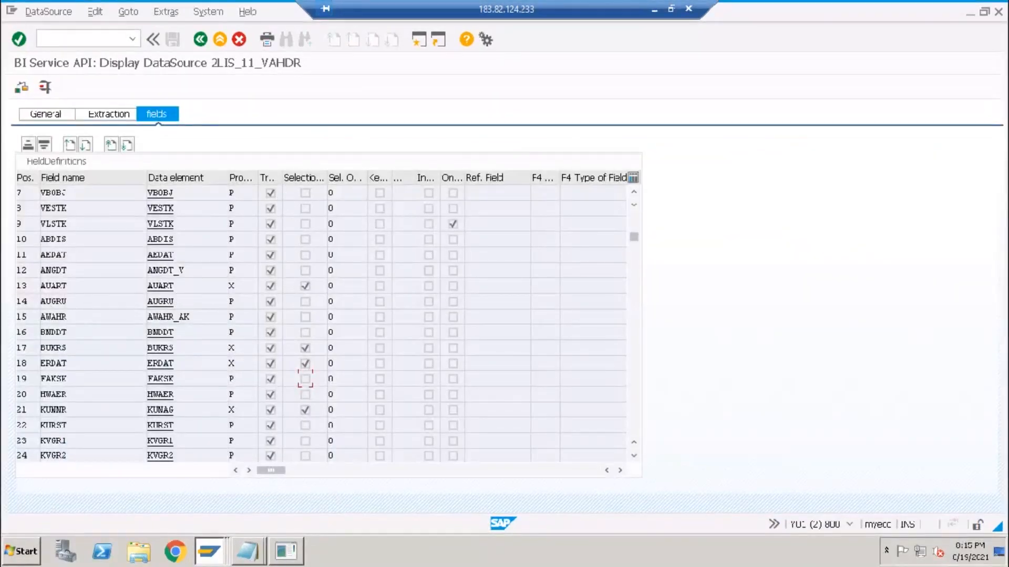
left_click(21, 270)
left_click(21, 285)
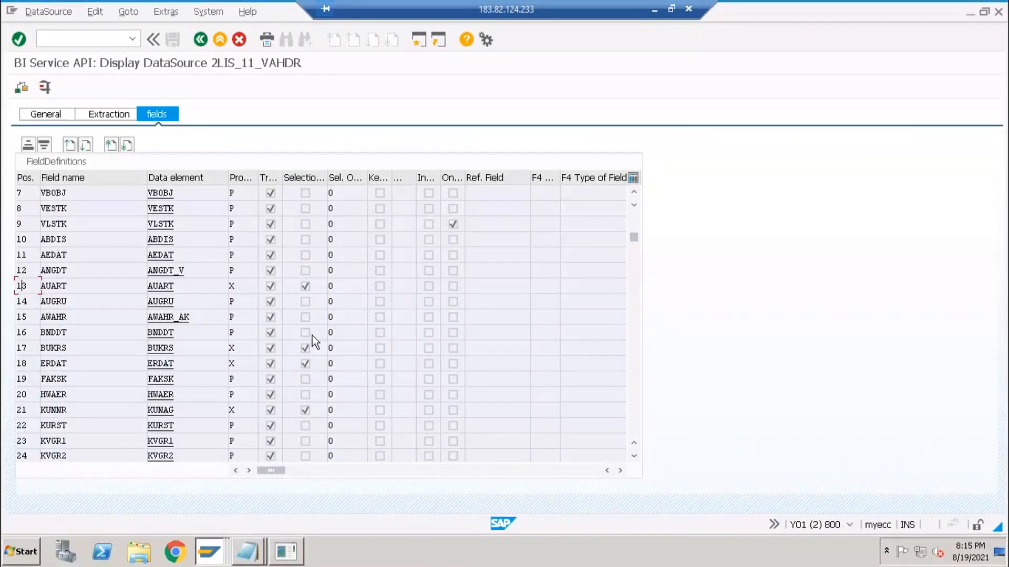
key("alt+Tab")
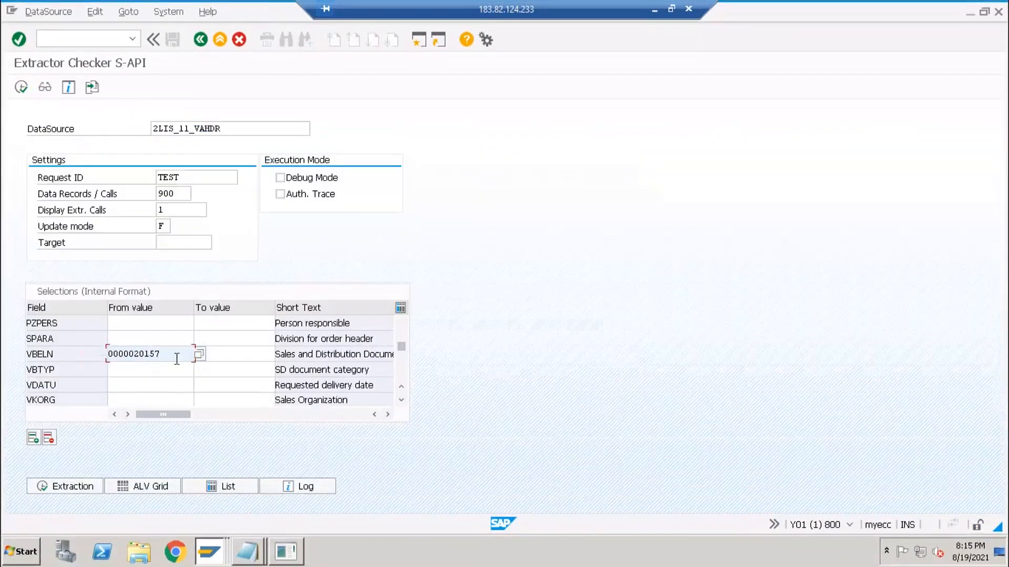
left_click_drag(151, 357, 75, 352)
left_click(136, 385)
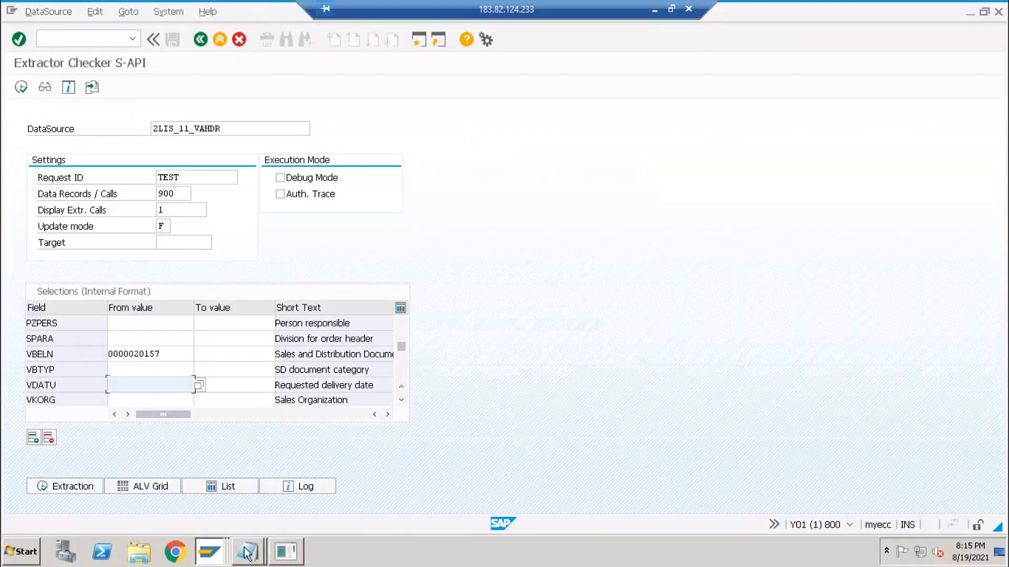
- View 2LIS_11_VAHDR's extraction settings: extract structure MC11VA0HDR and extractor MCEX_BW_LO_API
double_click(150, 128)
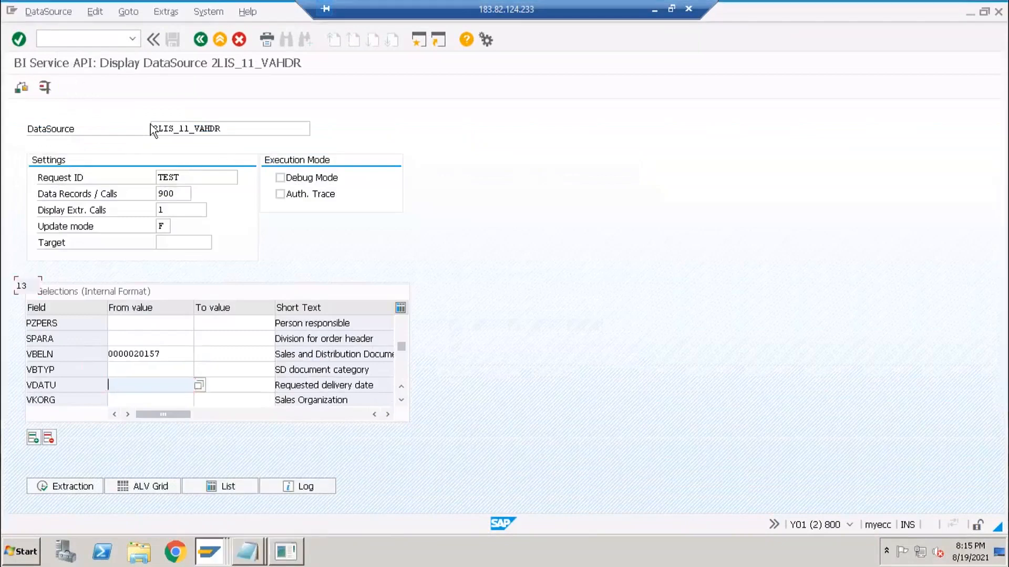
left_click(112, 117)
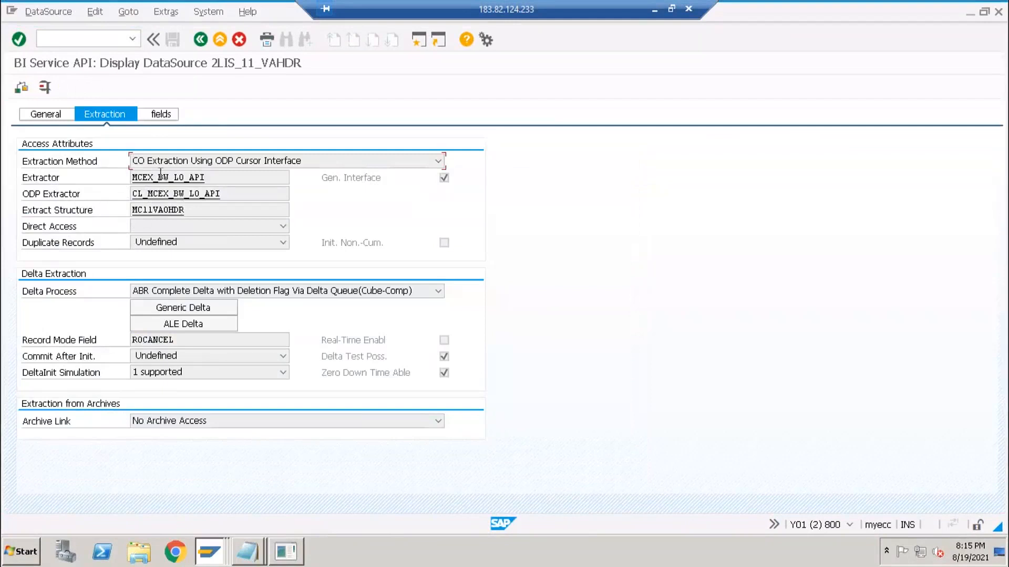
left_click(52, 215)
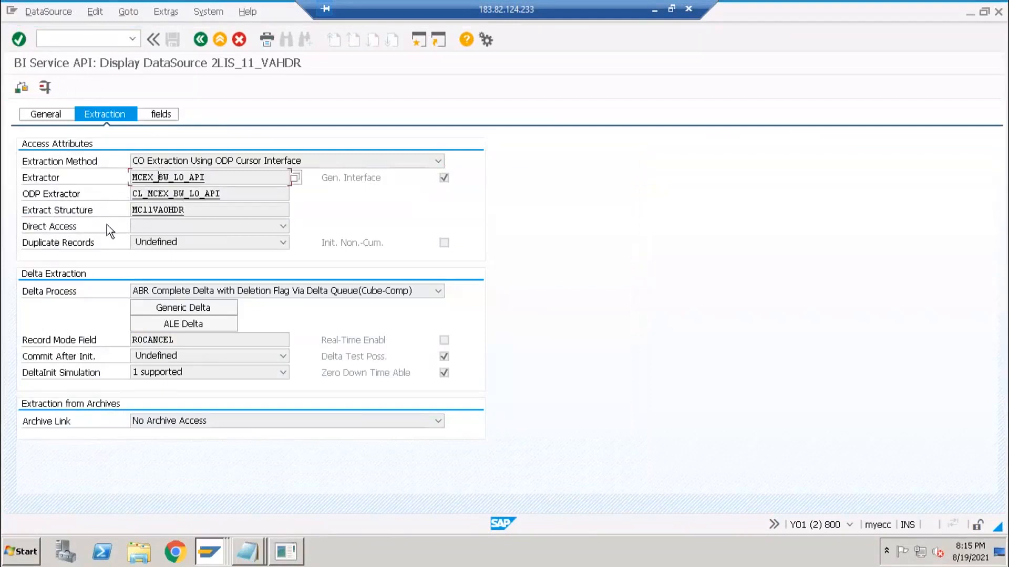
left_click(171, 211)
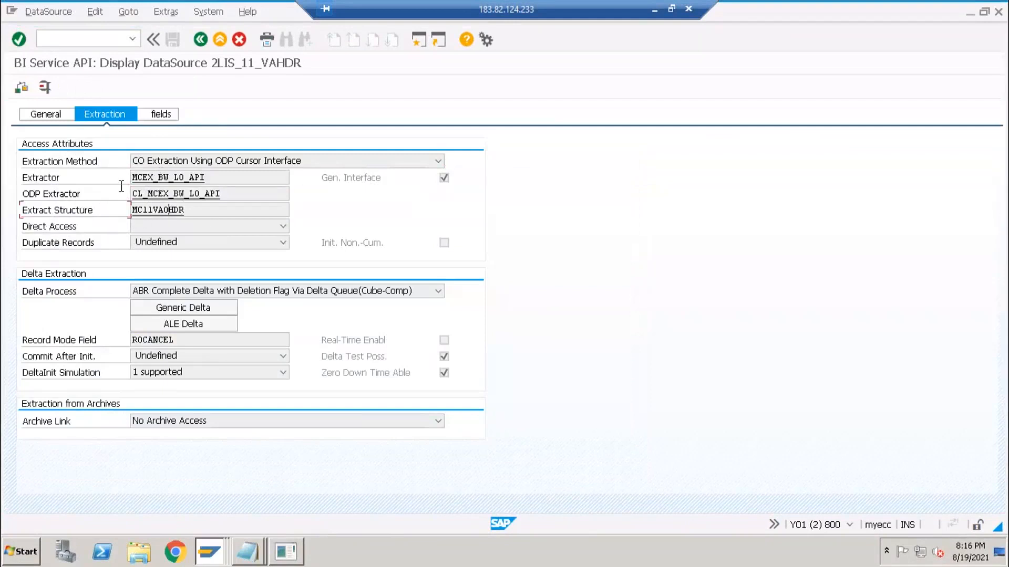
double_click(161, 178)
left_click(179, 179)
double_click(169, 179)
left_click(148, 194)
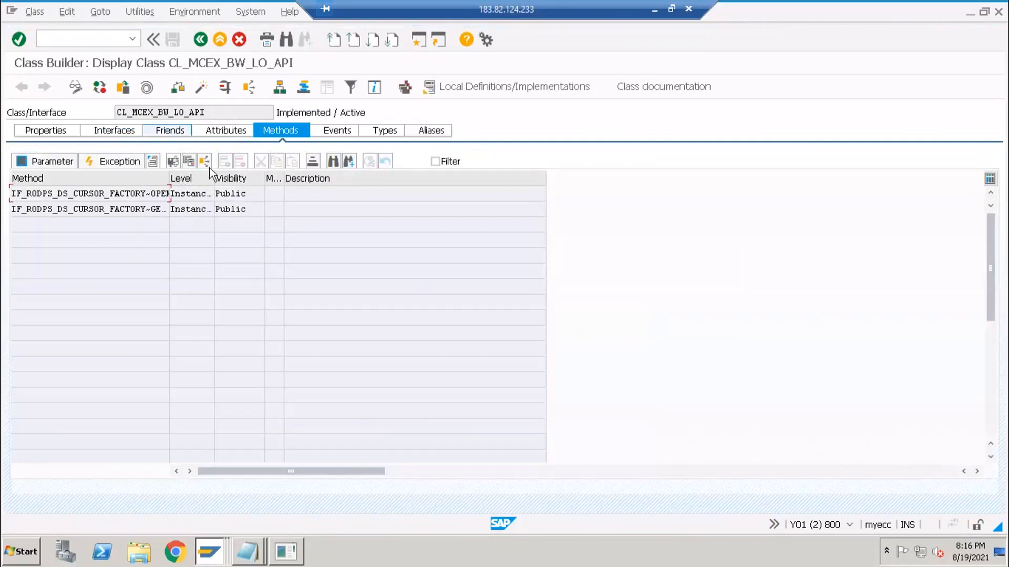
left_click(200, 40)
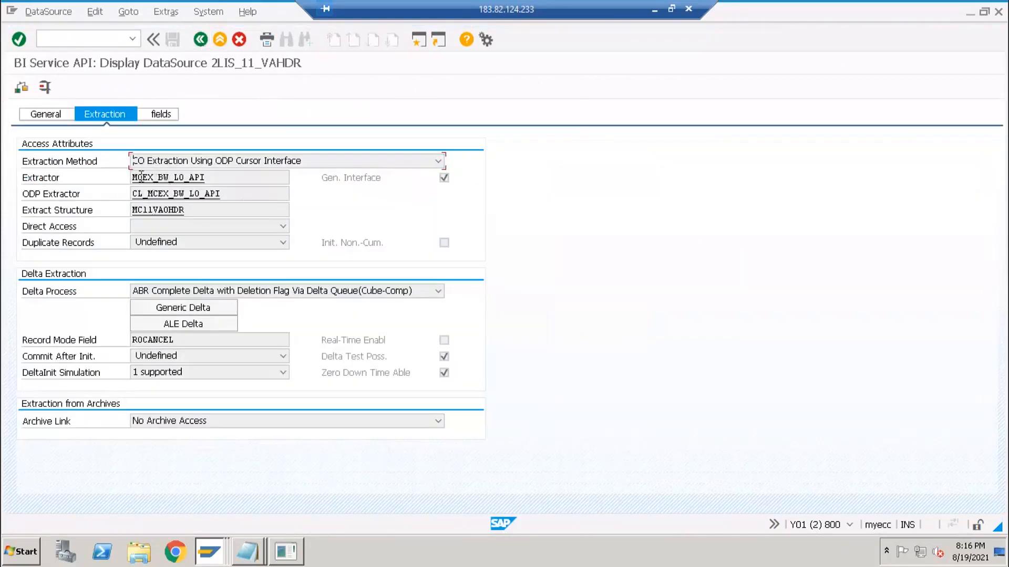
double_click(171, 179)
double_click(168, 193)
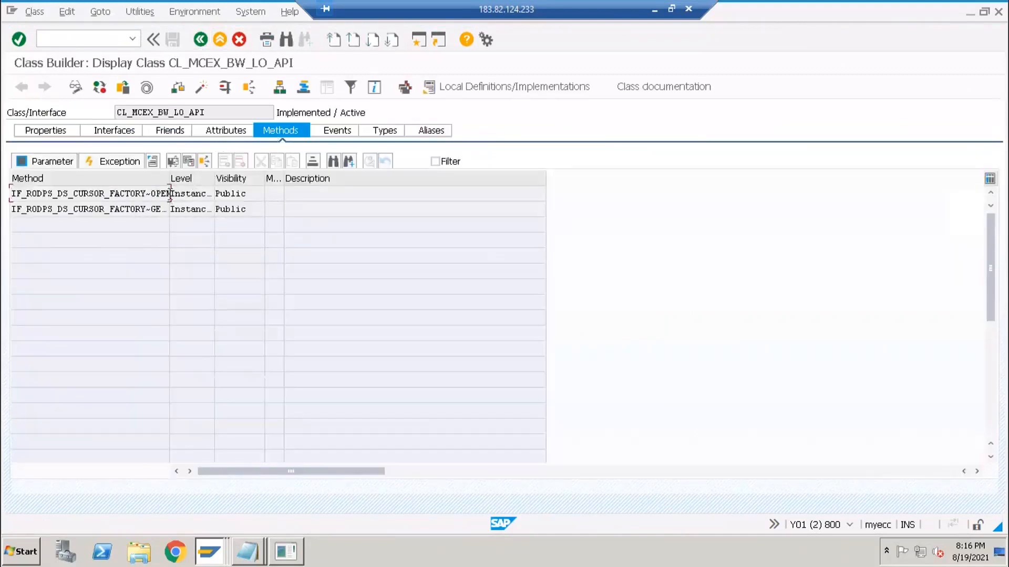
double_click(157, 193)
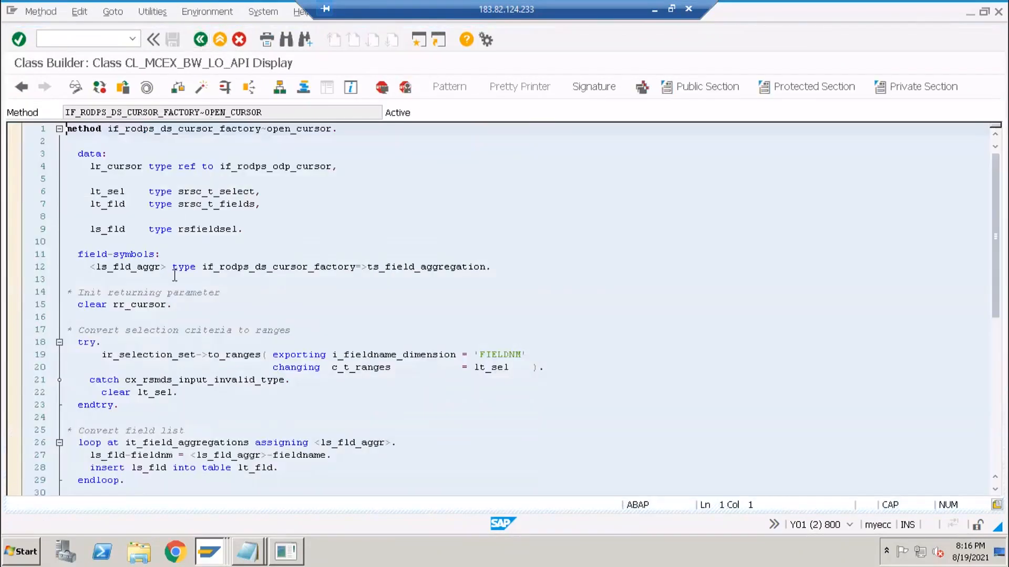
left_click(200, 40)
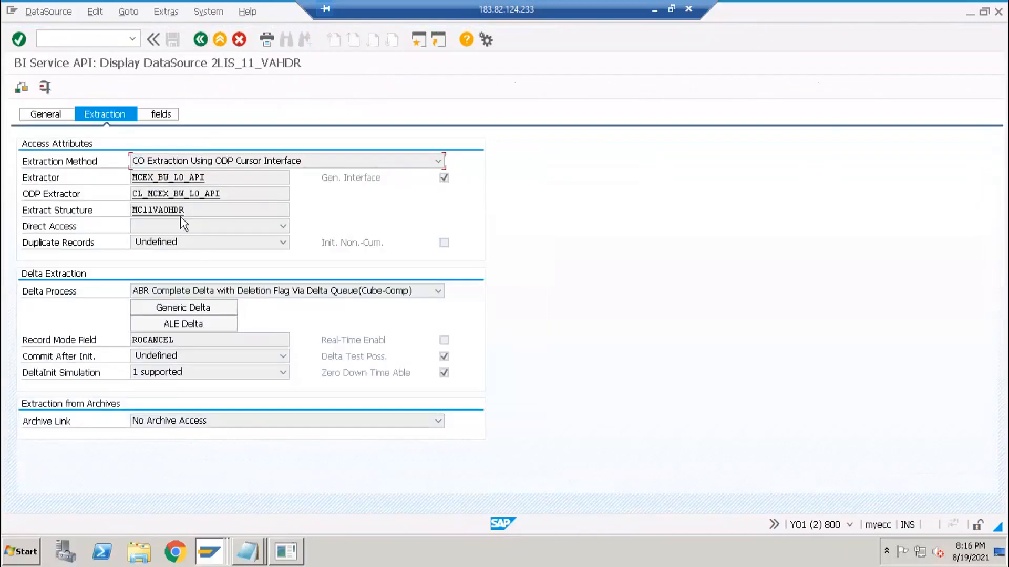
left_click(222, 212)
left_click(54, 181)
- Inspect extract structure MC11VA0HDR's components such as ABSTK and RFGSK, then return to the extraction settings
double_click(154, 212)
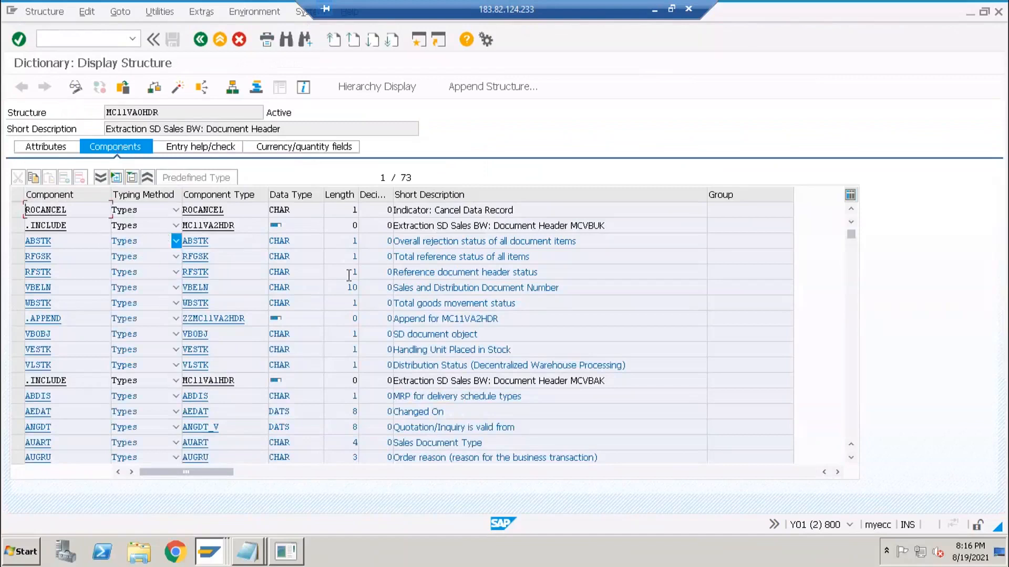
left_click(76, 239)
left_click(66, 256)
left_click(210, 256)
scroll(423, 333, "down", 1)
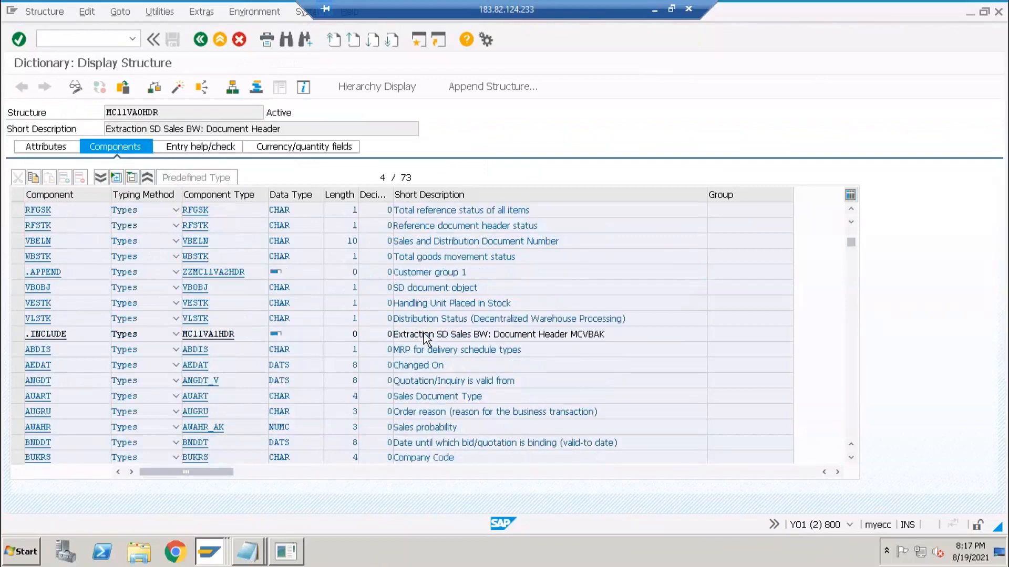
scroll(426, 334, "down", 10)
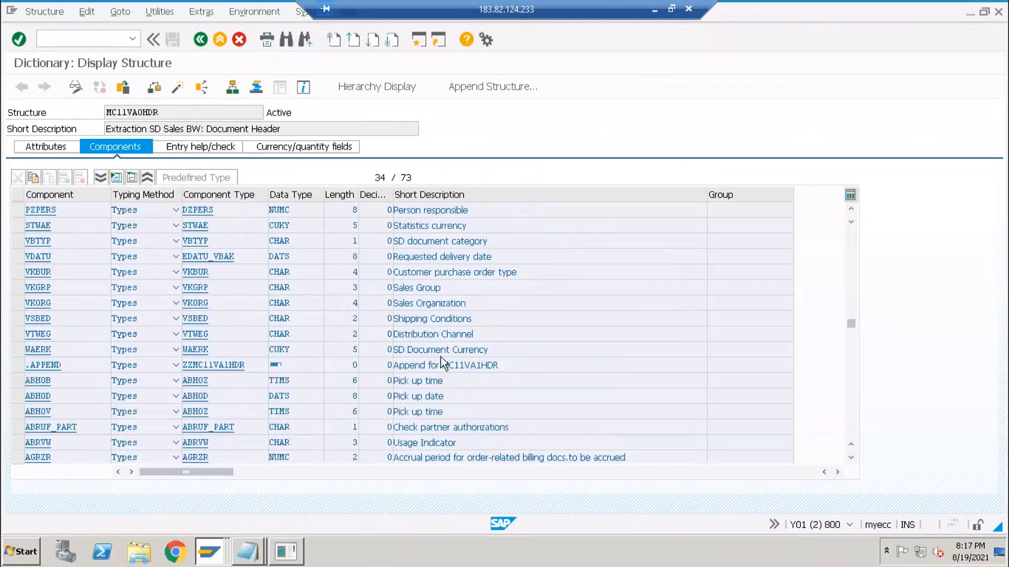
scroll(440, 356, "down", 10)
scroll(188, 318, "down", 2)
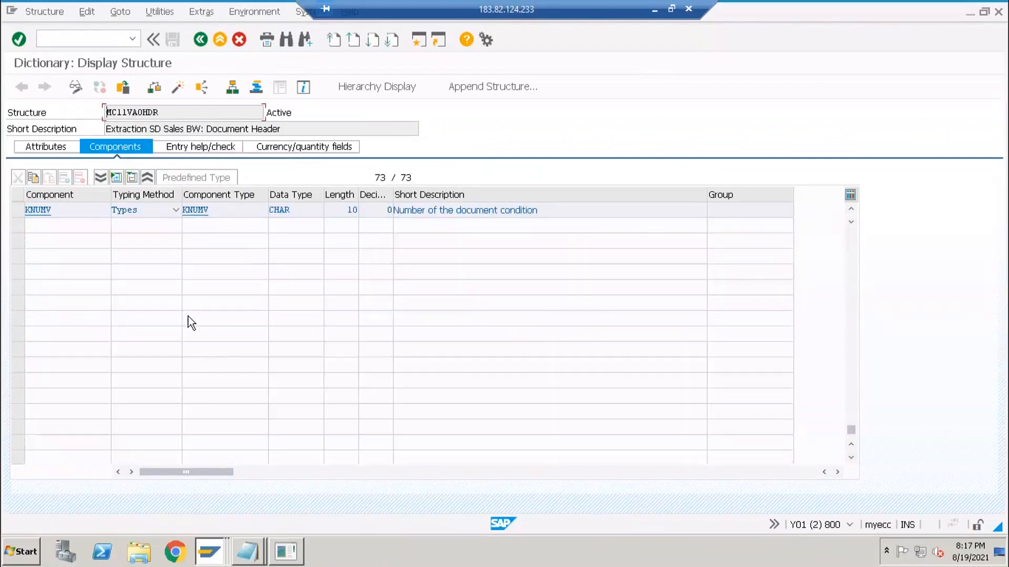
scroll(188, 316, "up", 1)
left_click(198, 42)
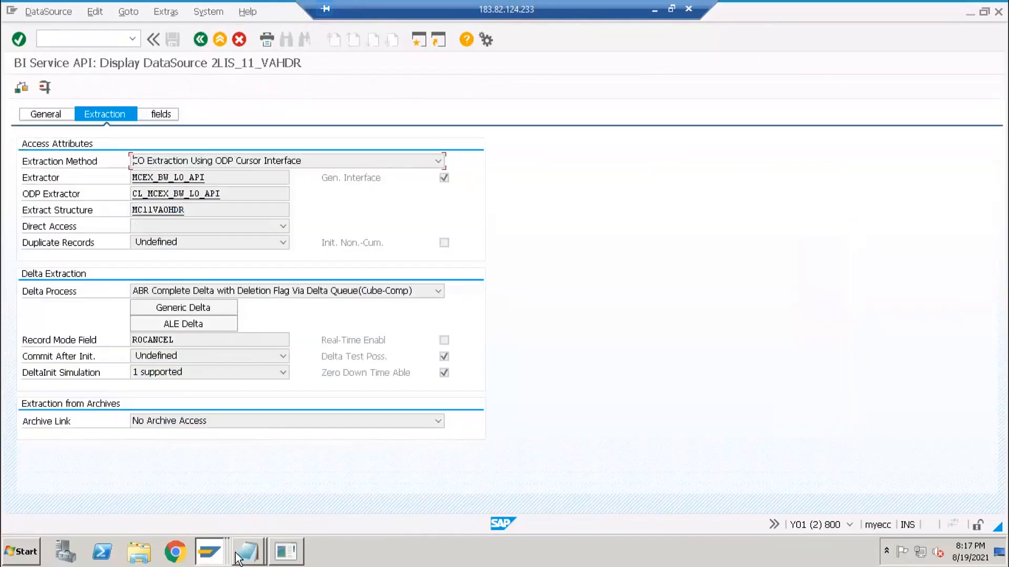
left_click(247, 551)
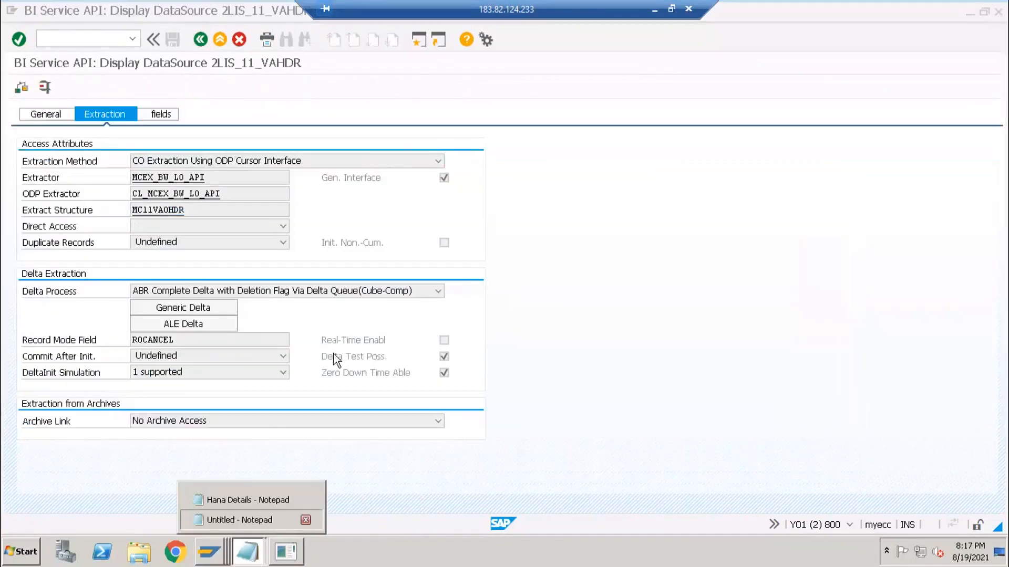
left_click(242, 520)
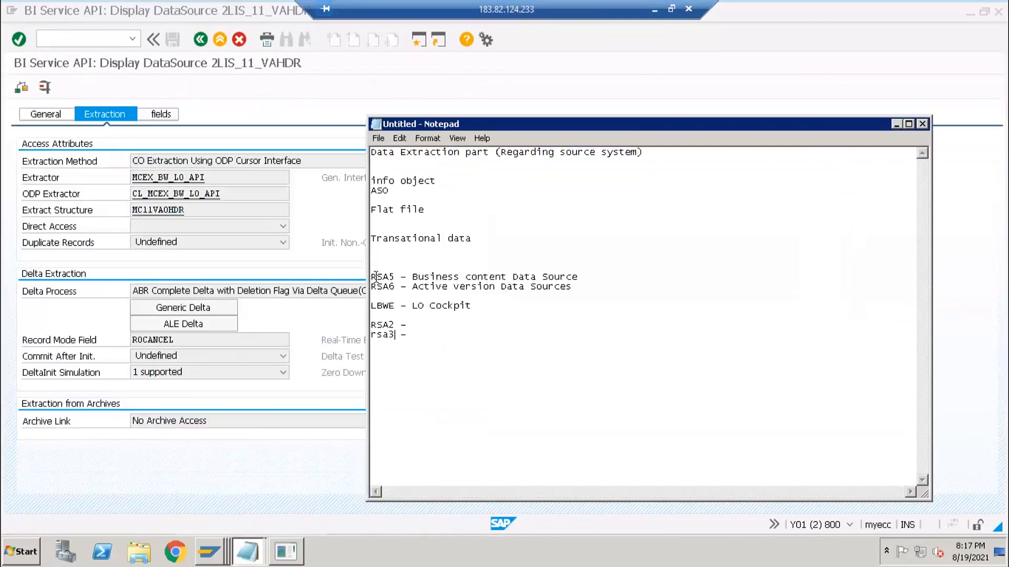
left_click(587, 279, "shift")
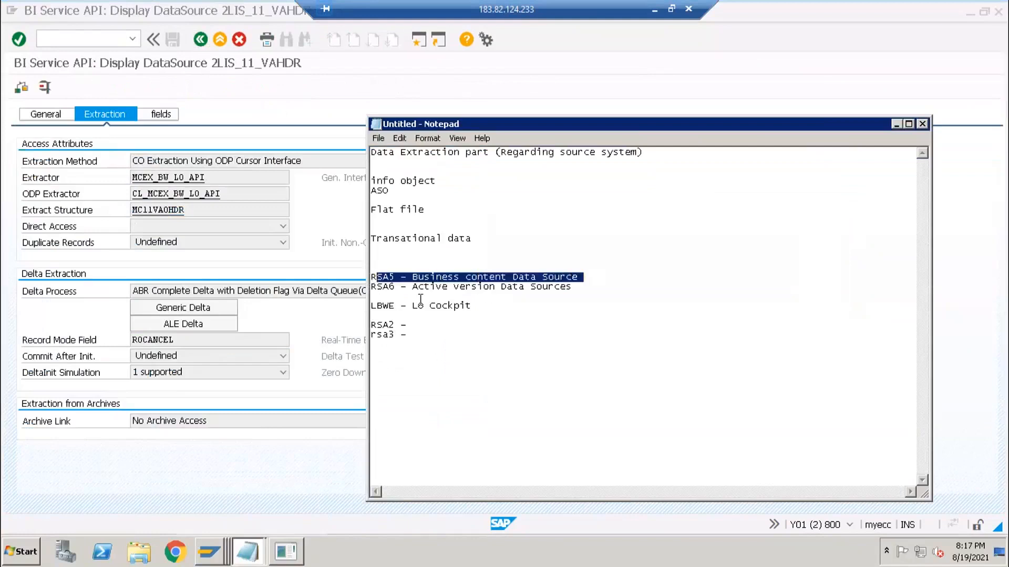
left_click_drag(376, 287, 572, 288)
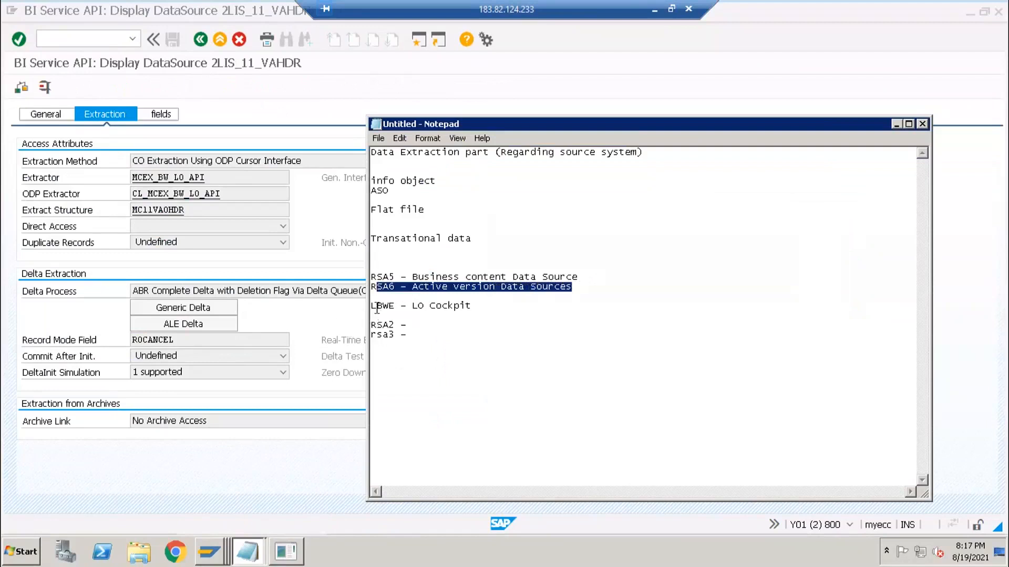
left_click_drag(376, 308, 480, 308)
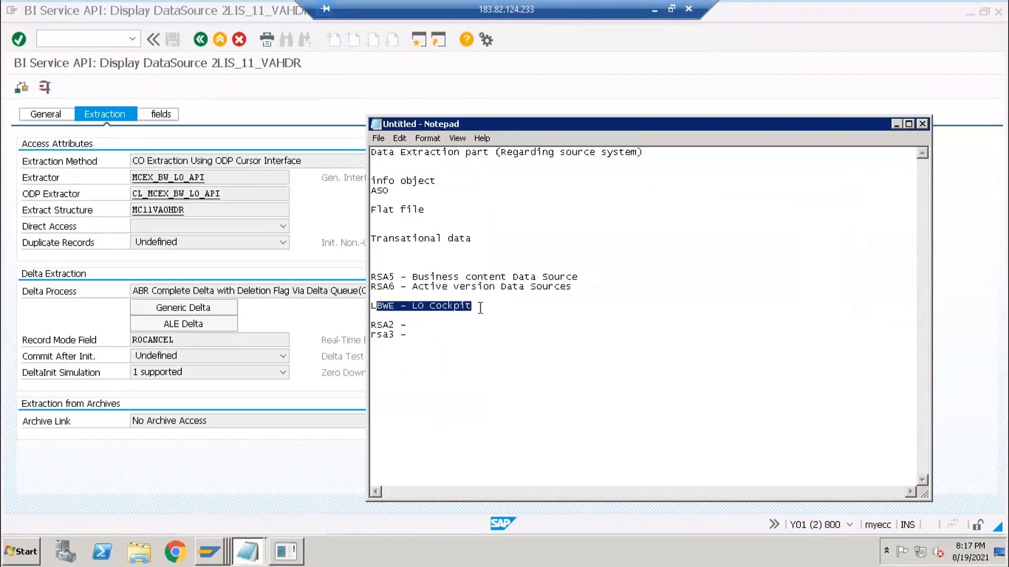
left_click(481, 307)
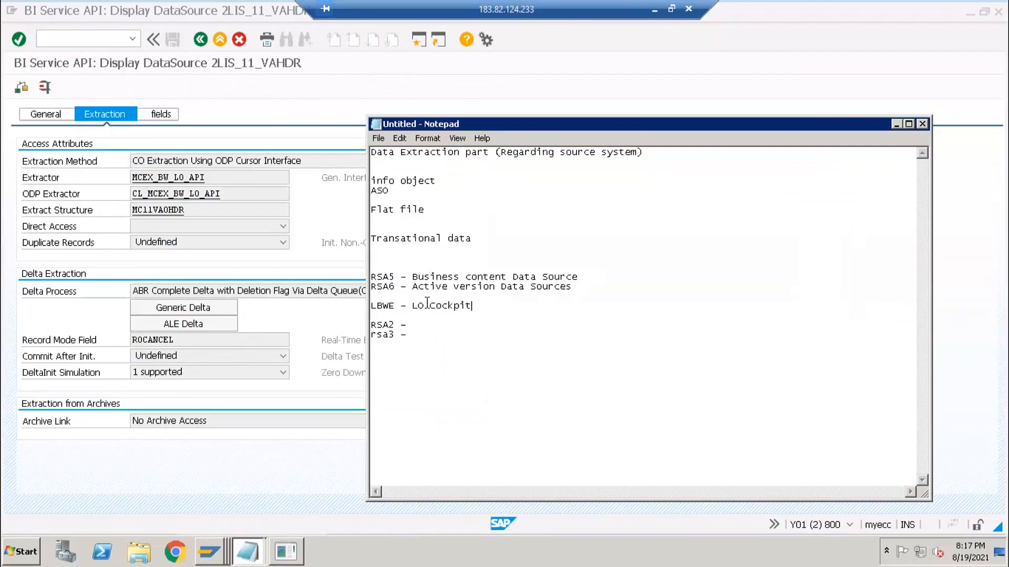
double_click(417, 305)
left_click_drag(412, 325, 374, 325)
left_click(409, 326)
left_click_drag(396, 335, 375, 334)
left_click(395, 306)
key("shift+Left")
key("shift+Left")
key("shift+Left")
key("shift+Left")
key("Right")
key("shift+Left")
key("shift+Left")
key("shift+Left")
key("shift+Left")
key("shift+Left")
key("shift+Left")
key("shift+Left")
key("shift+Left")
key("shift+Left")
key("shift+Left")
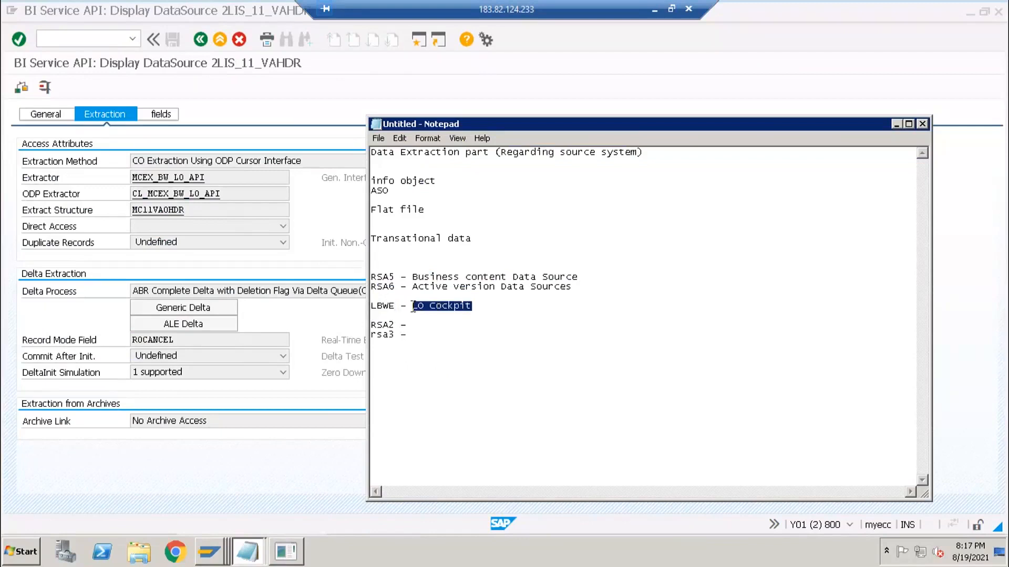
left_click(482, 308)
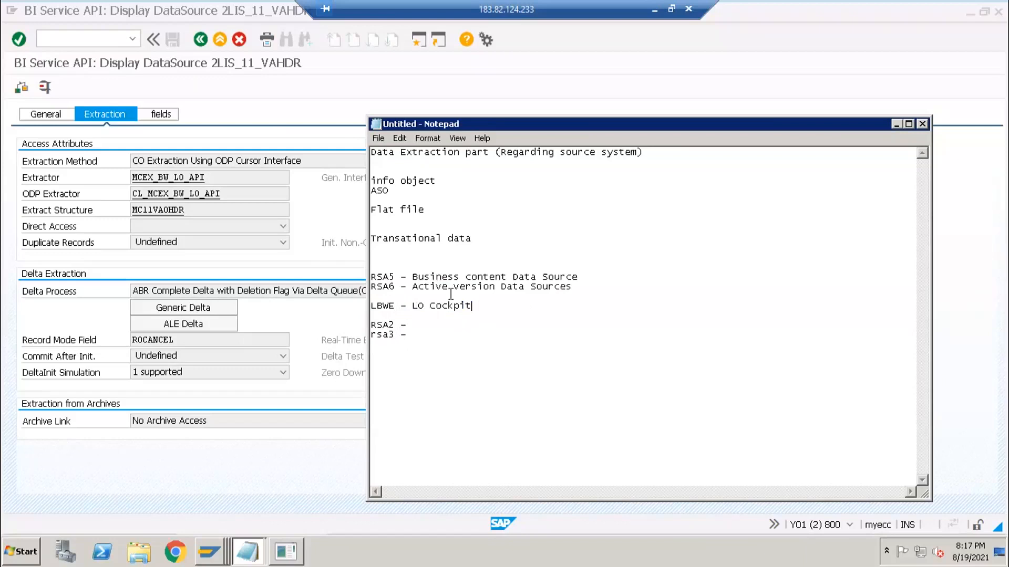
left_click(359, 173)
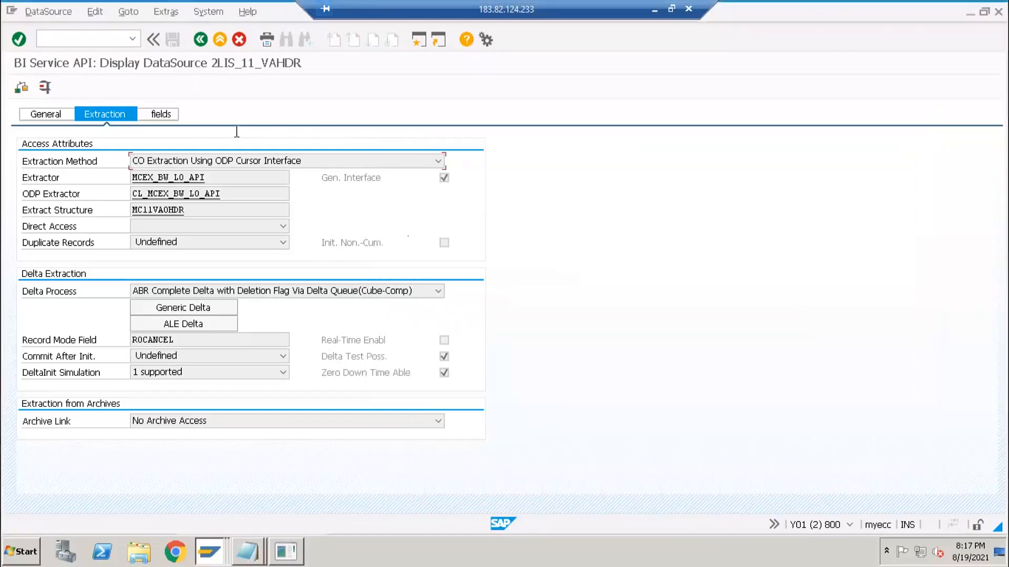
- Return to the RSA2 DataSource Repository start screen
key("F3")
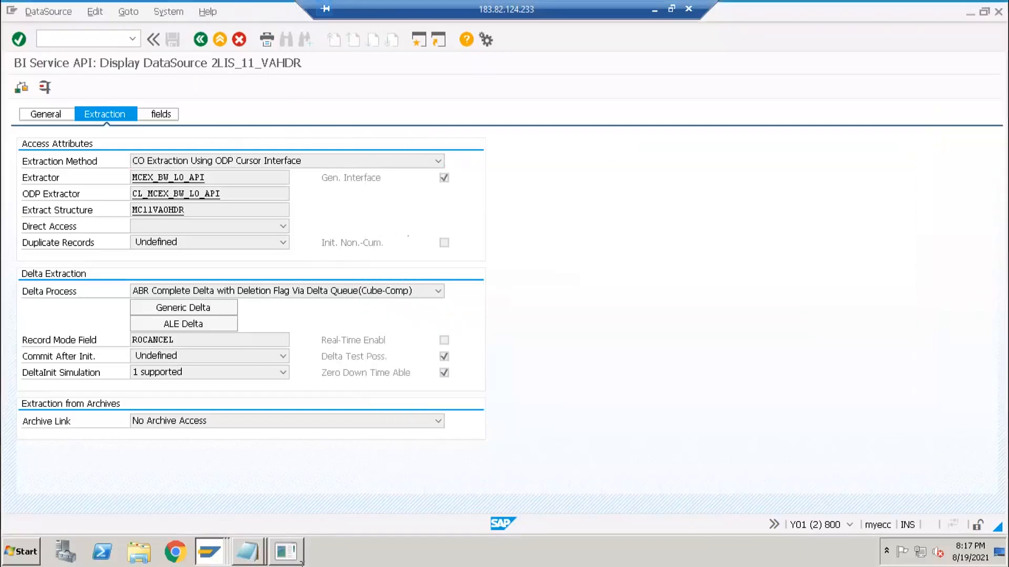
left_click(217, 557)
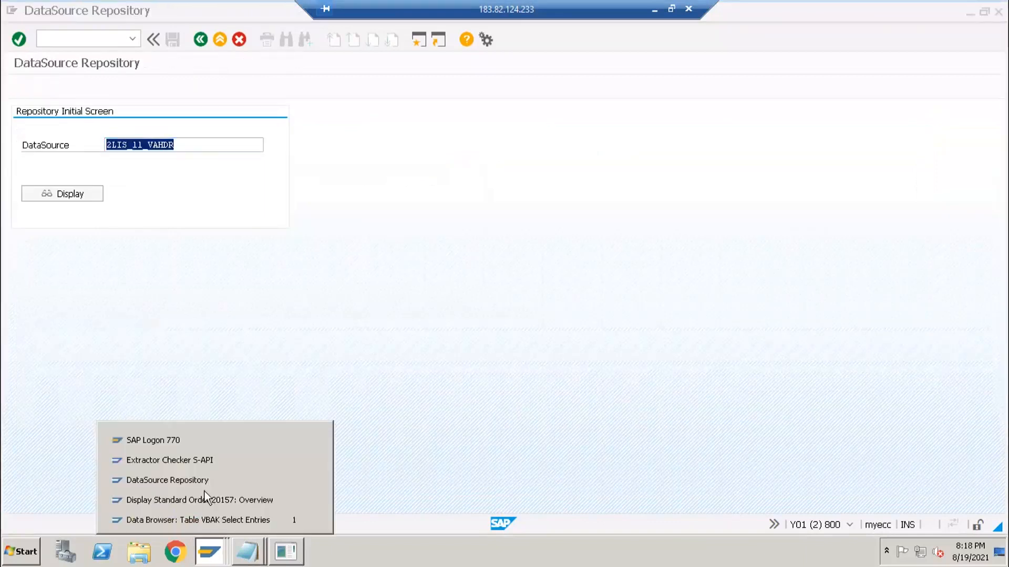
left_click(235, 121)
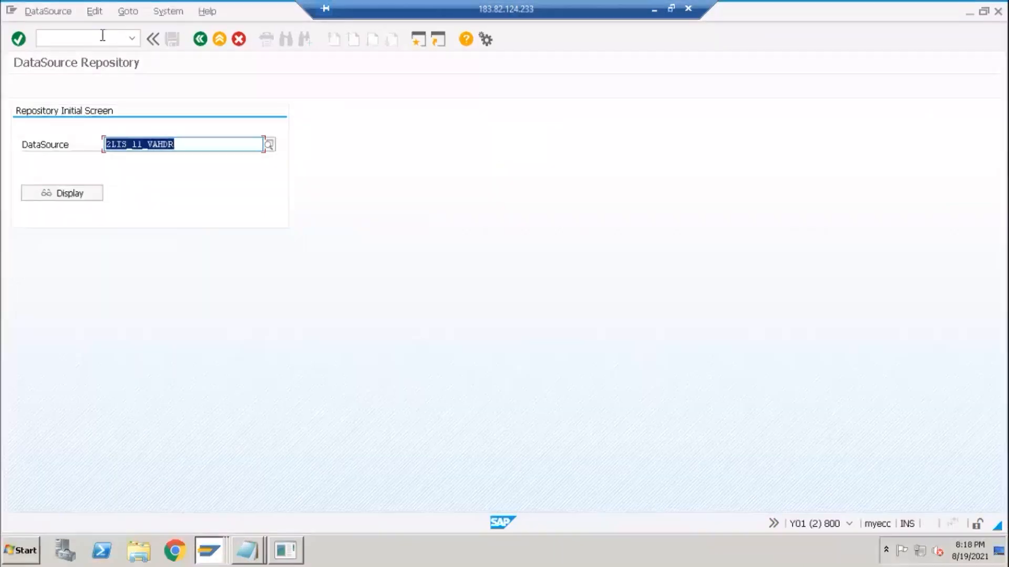
left_click(102, 34)
type("/")
key("Return")
- Pick 0FI_AP_3 from the 0FI* DataSource list and display it
left_click_drag(138, 144, 72, 143)
type("0FI*")
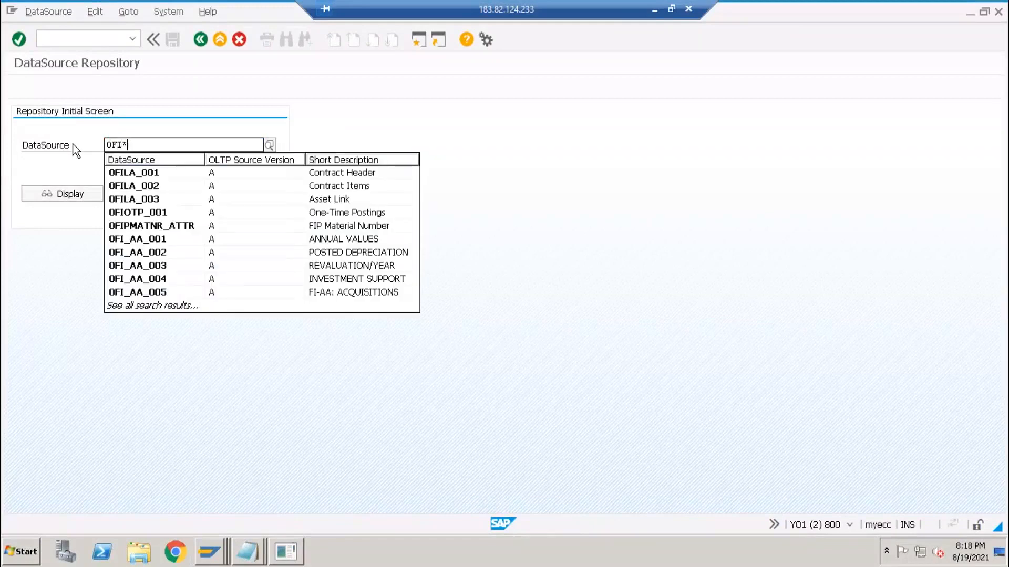
key("F4")
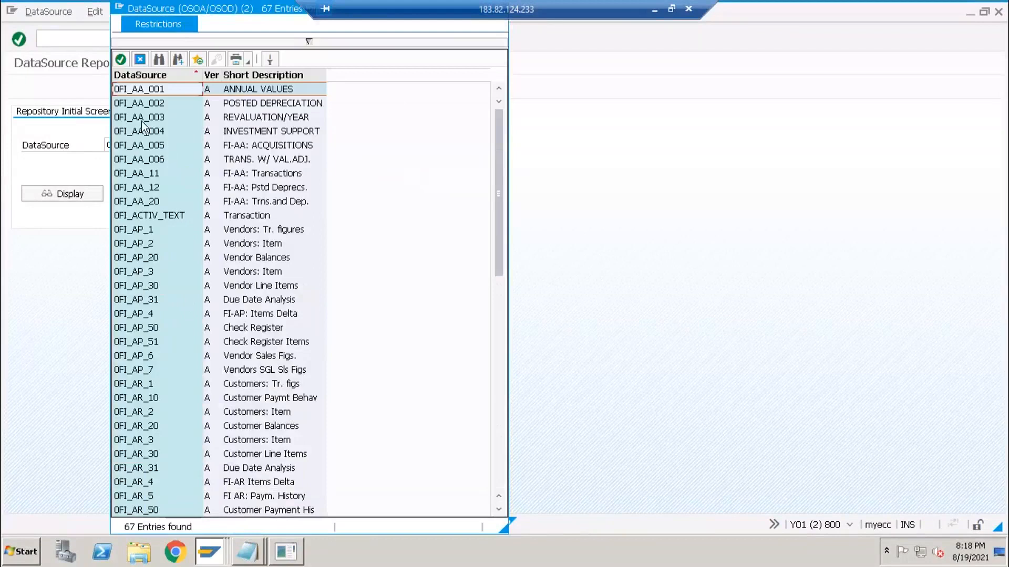
left_click(144, 160)
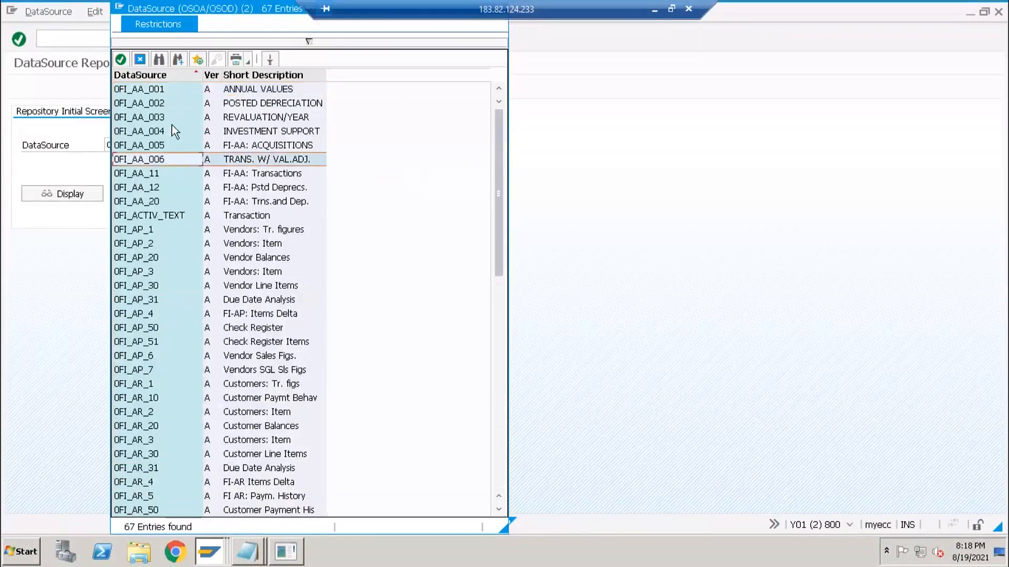
left_click(151, 205)
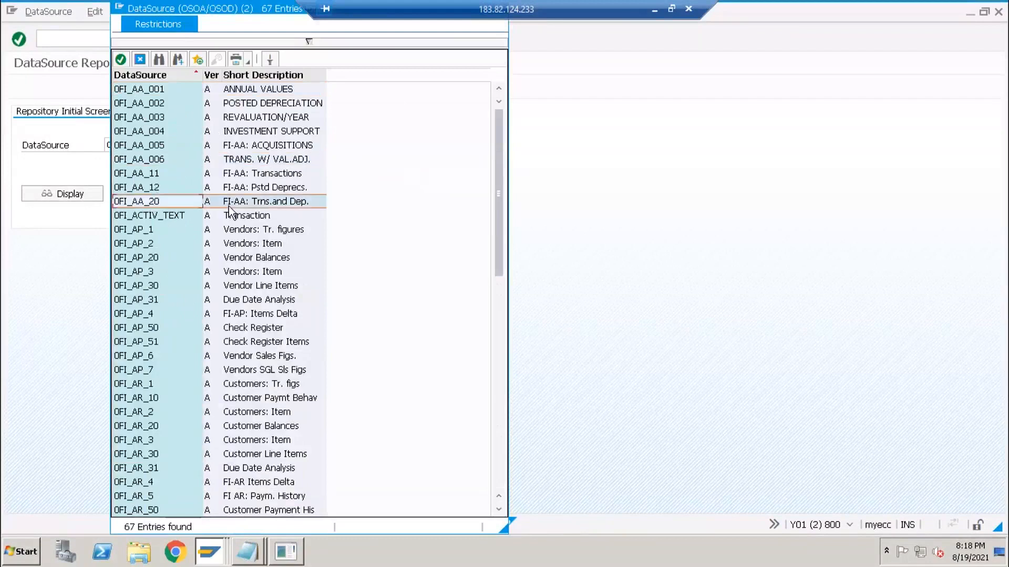
left_click(251, 273)
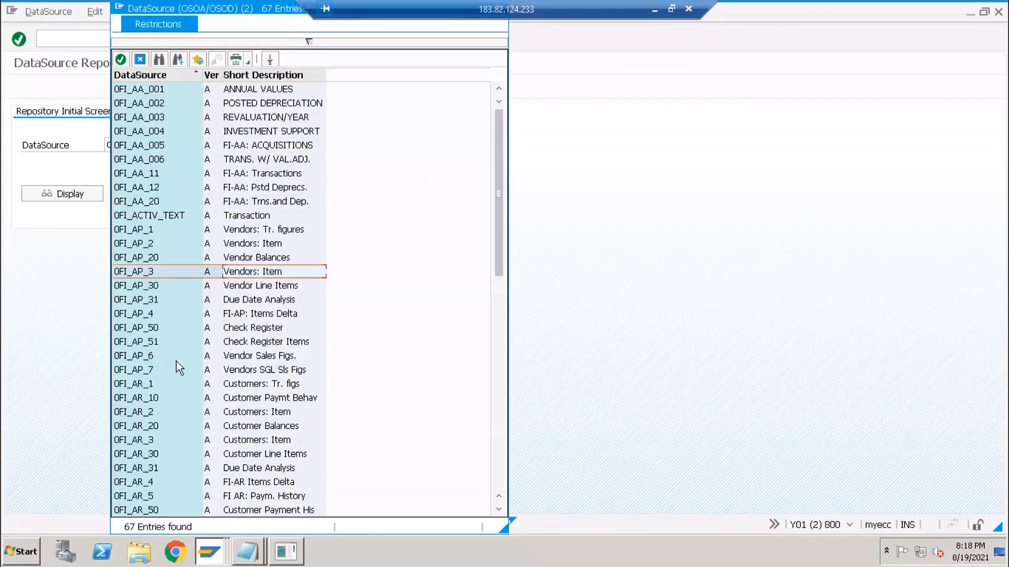
left_click(221, 482)
left_click(151, 270)
double_click(143, 272)
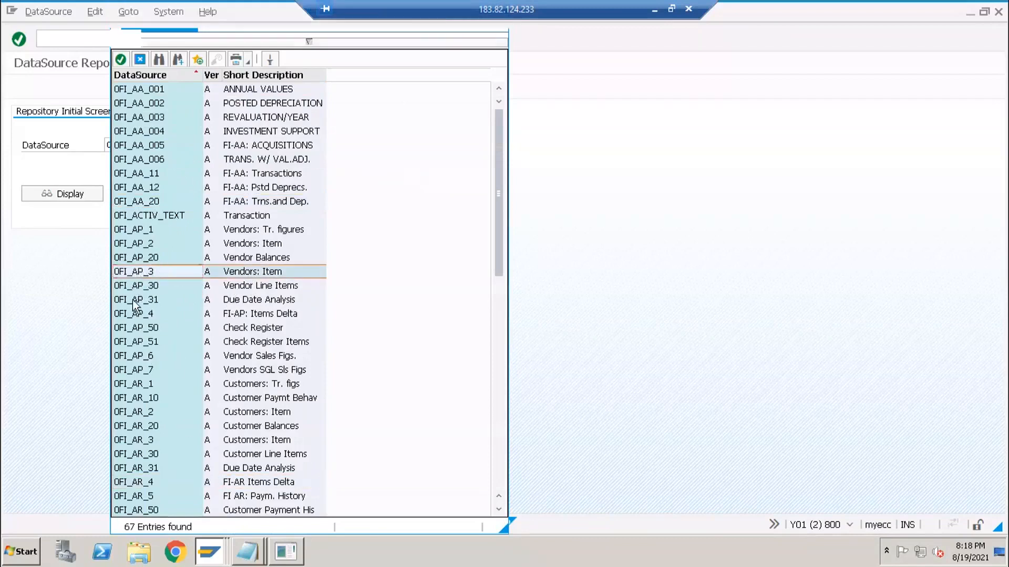
left_click(80, 192)
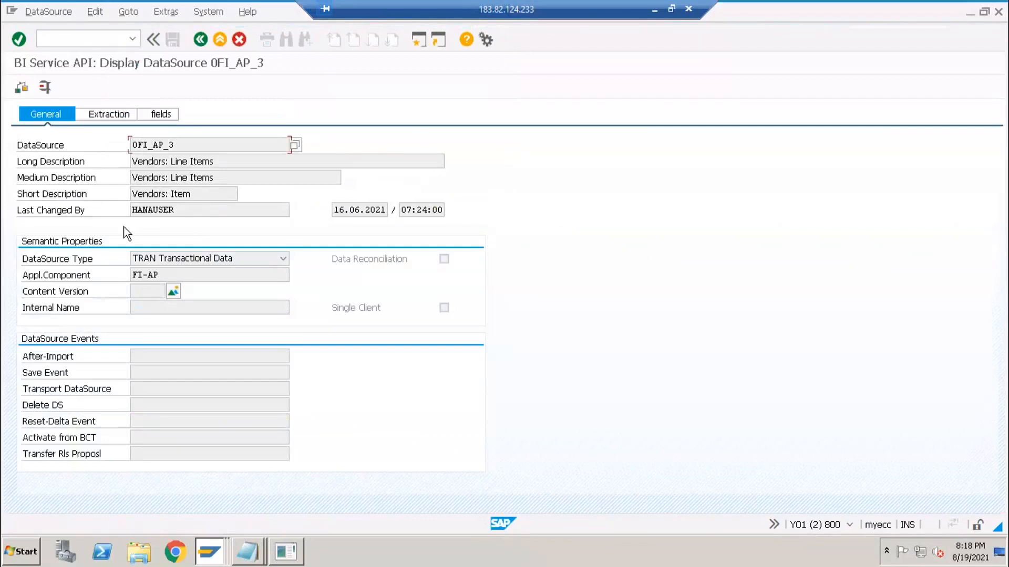
- Check 0FI_AP_3's extraction settings, then bring forward the Extractor Checker S-API for 2LIS_11_VAHDR
left_click(108, 119)
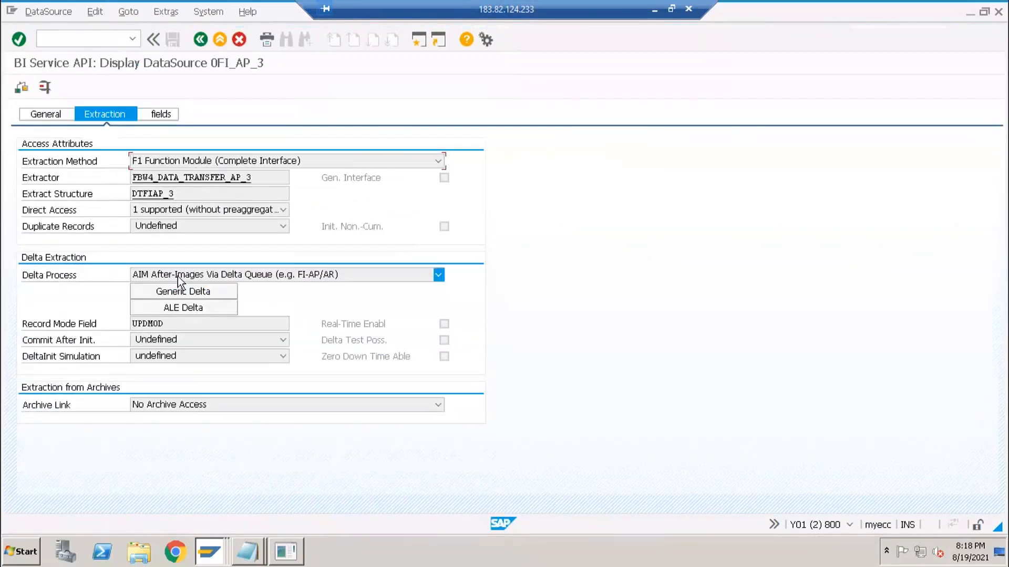
left_click(209, 552)
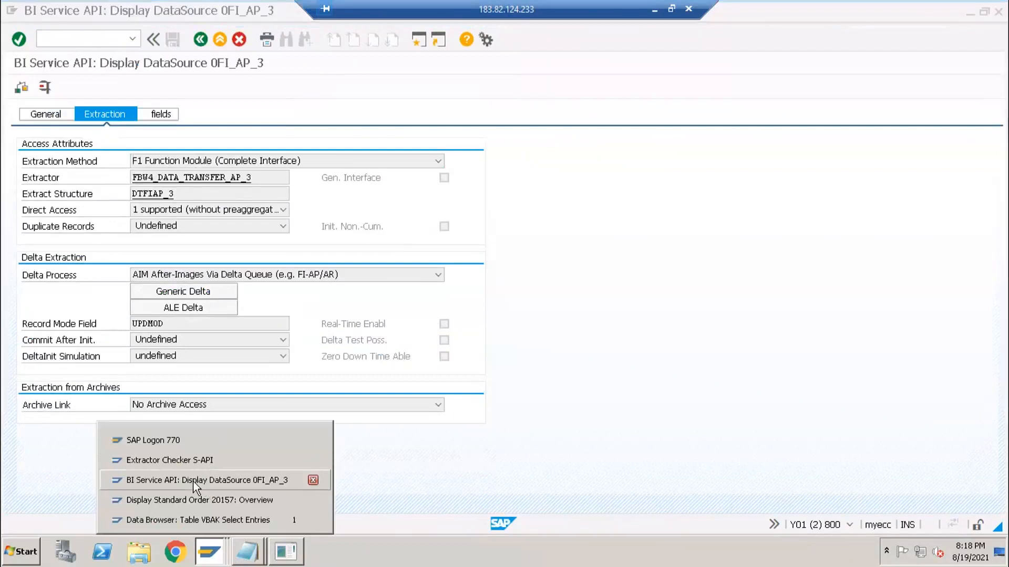
left_click(141, 89)
left_click(211, 549)
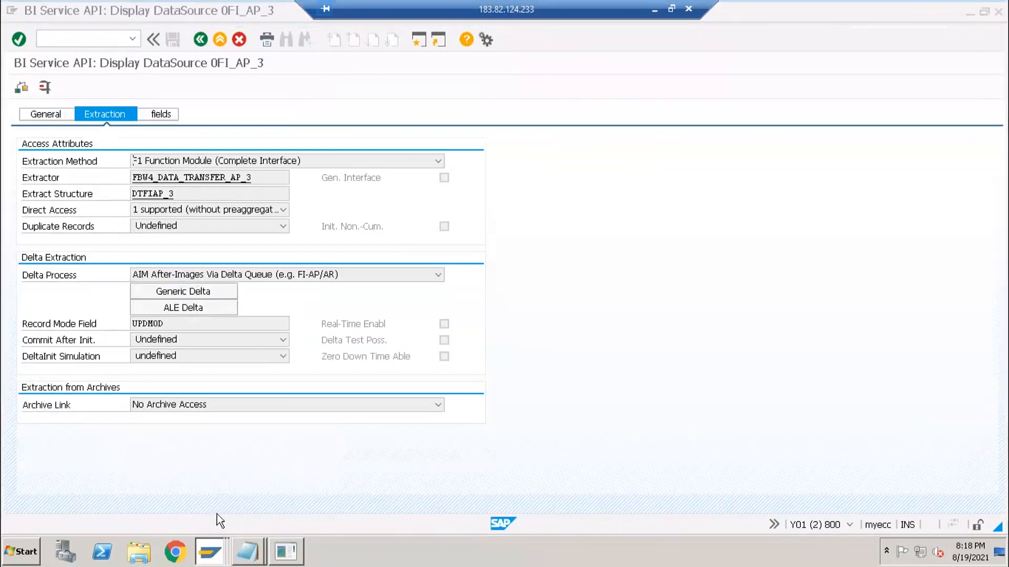
left_click(170, 459)
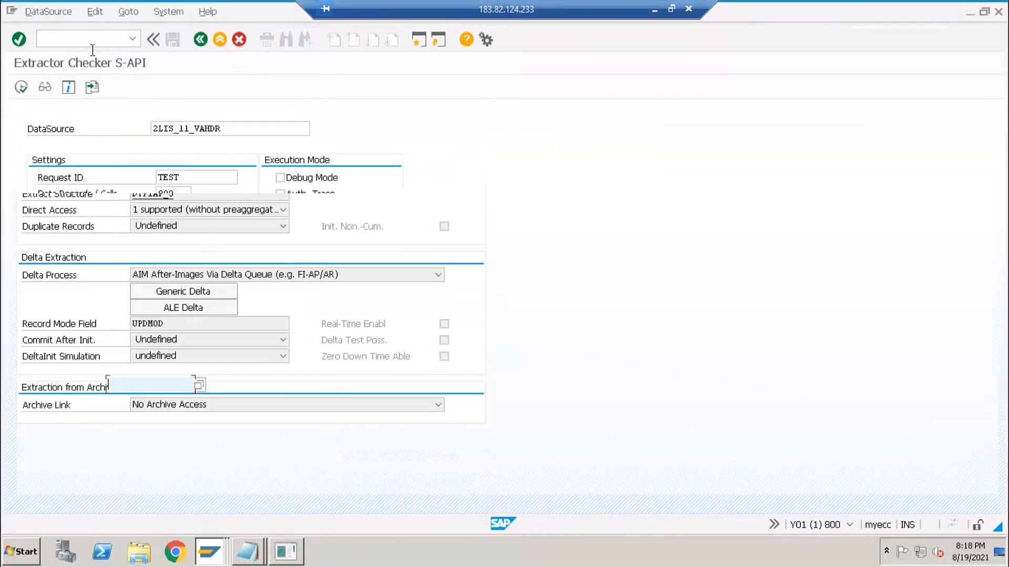
- Bring up the Business Content DataSource installation and expand its component tree
left_click(210, 552)
left_click(210, 520)
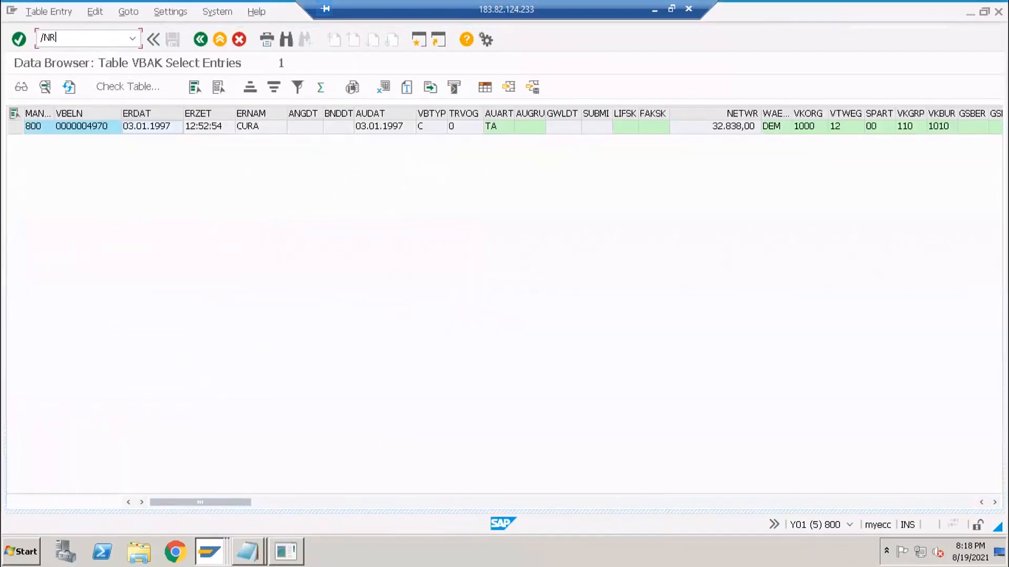
key("Return")
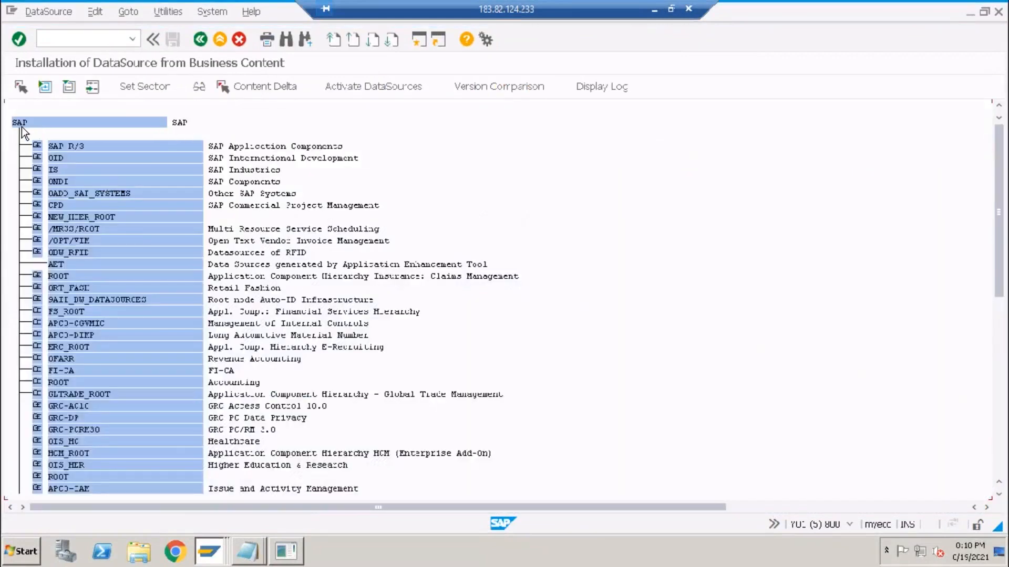
left_click(18, 124)
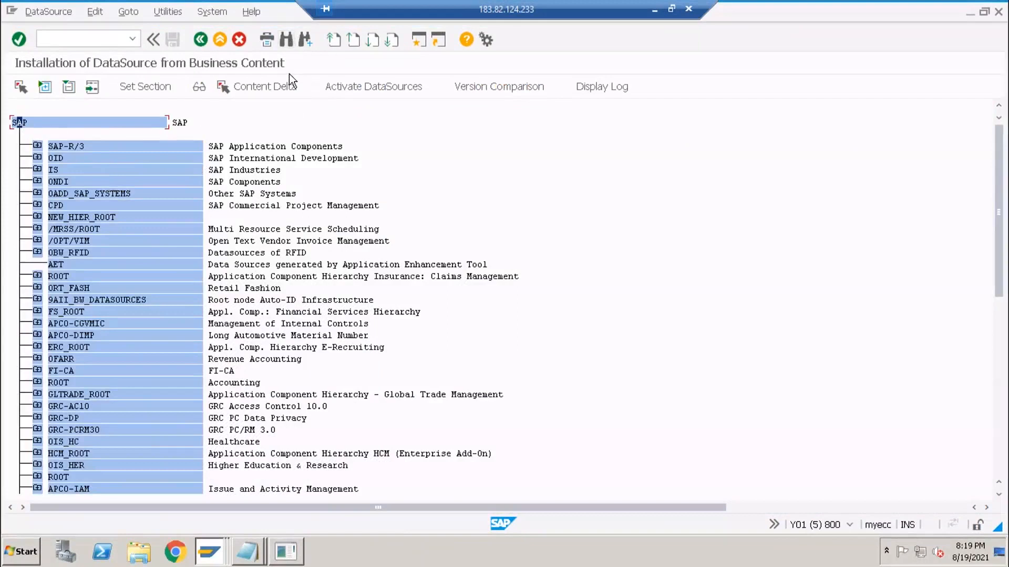
left_click(45, 86)
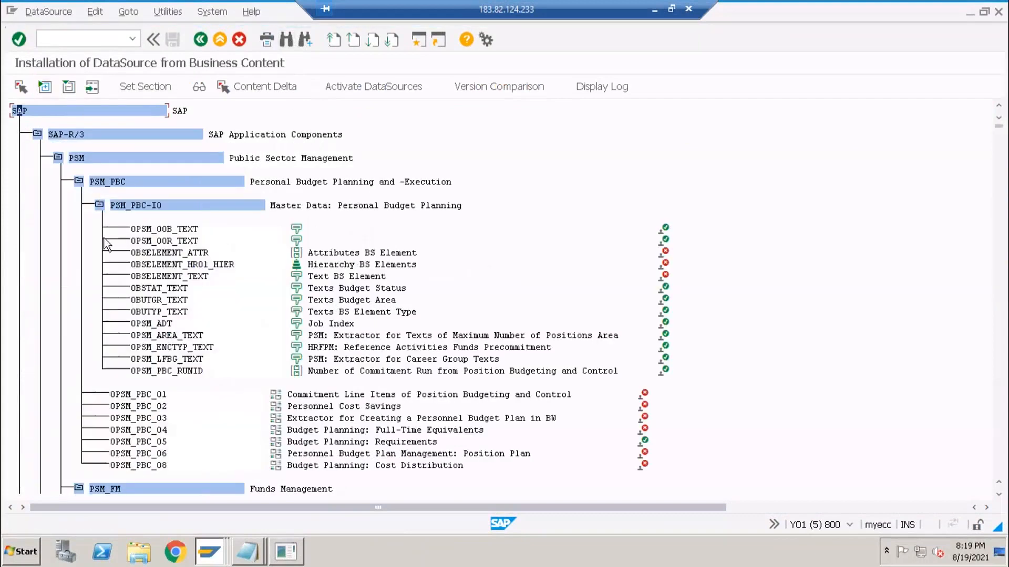
- Search the tree for 0FI_ DataSources, review the hits, and return to 0FI_AP_3
left_click(286, 39)
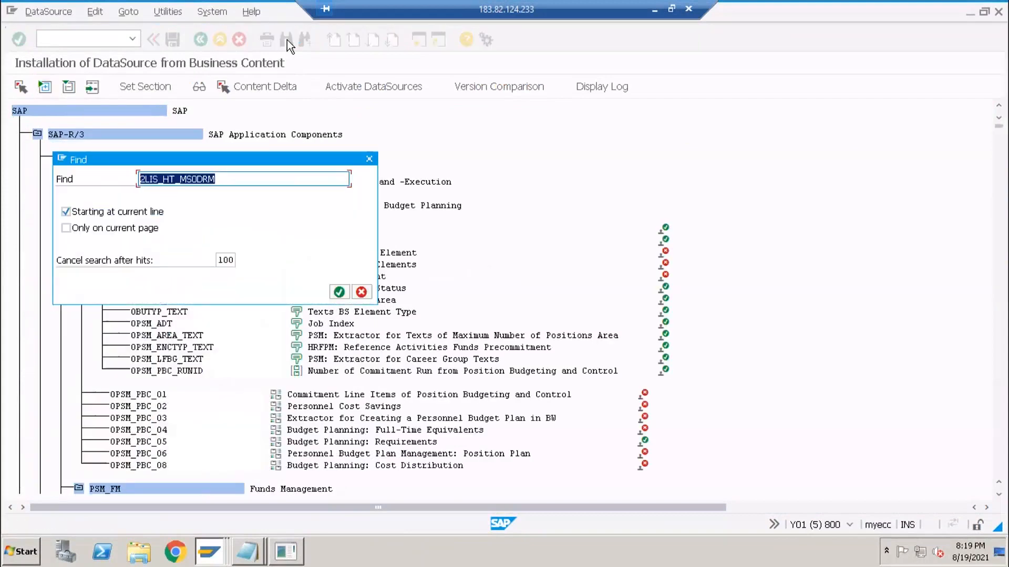
type("OFI_")
key("Return")
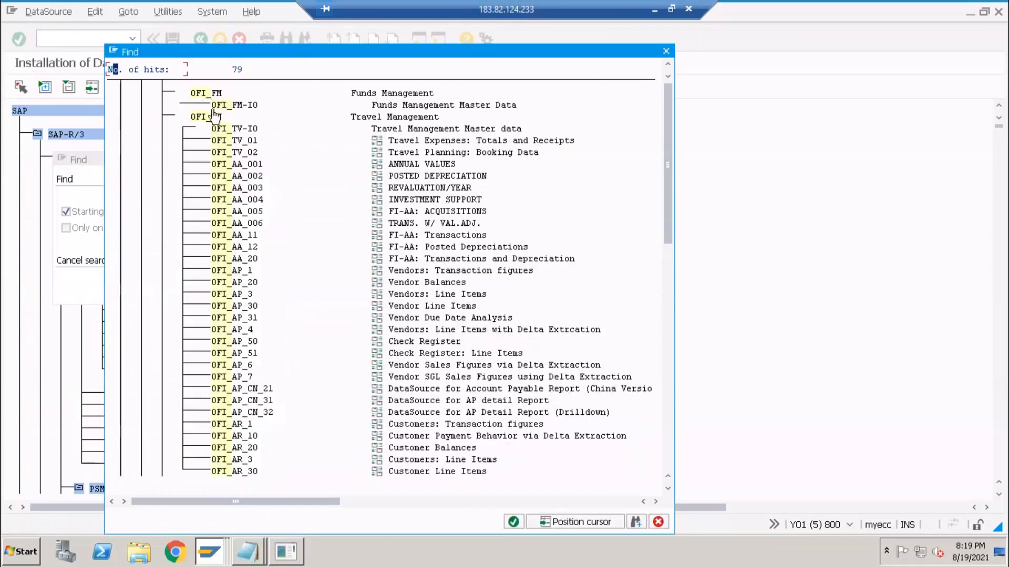
left_click(672, 446)
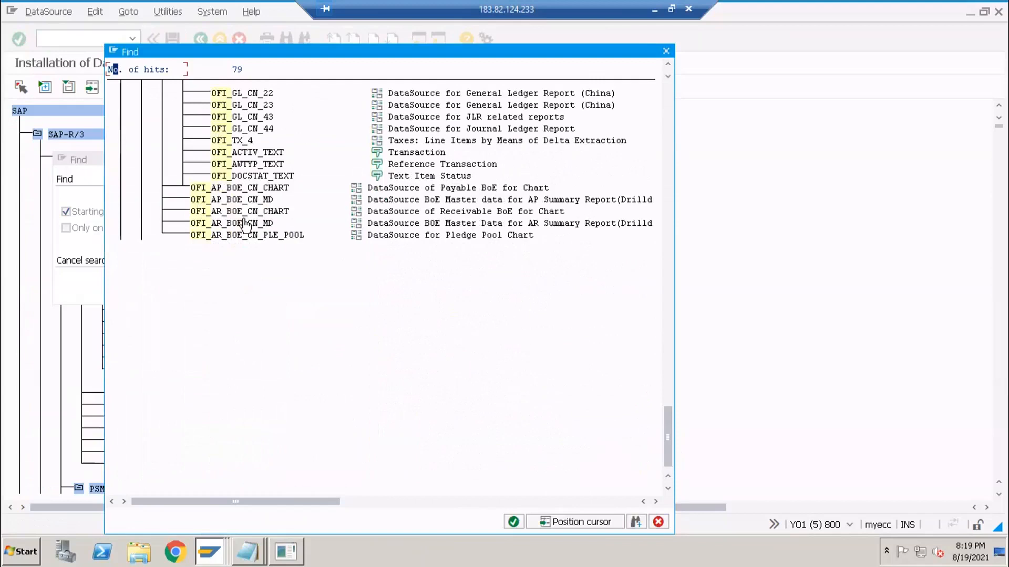
key("Escape")
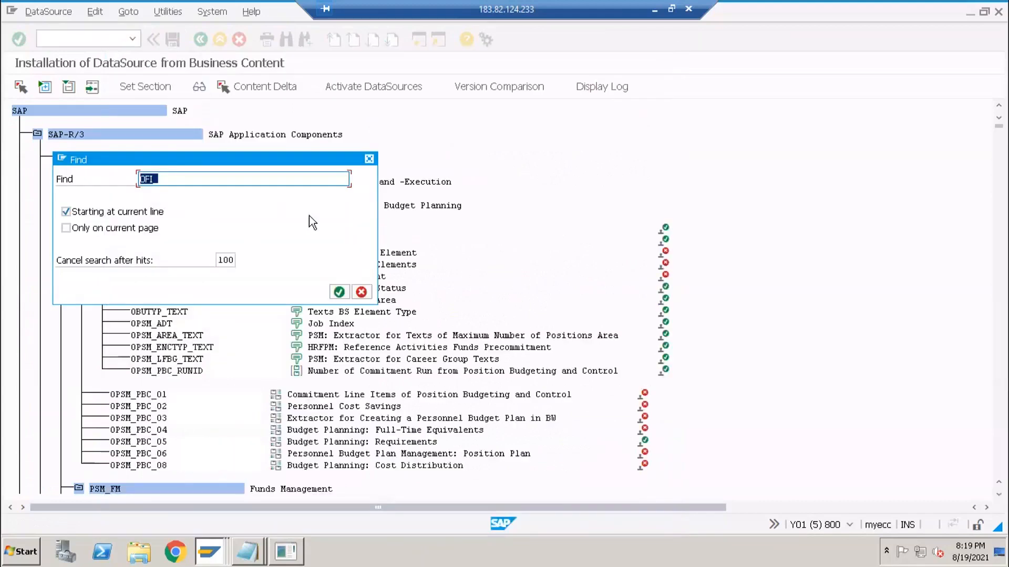
key("Escape")
key("alt+Tab")
key("alt+Tab")
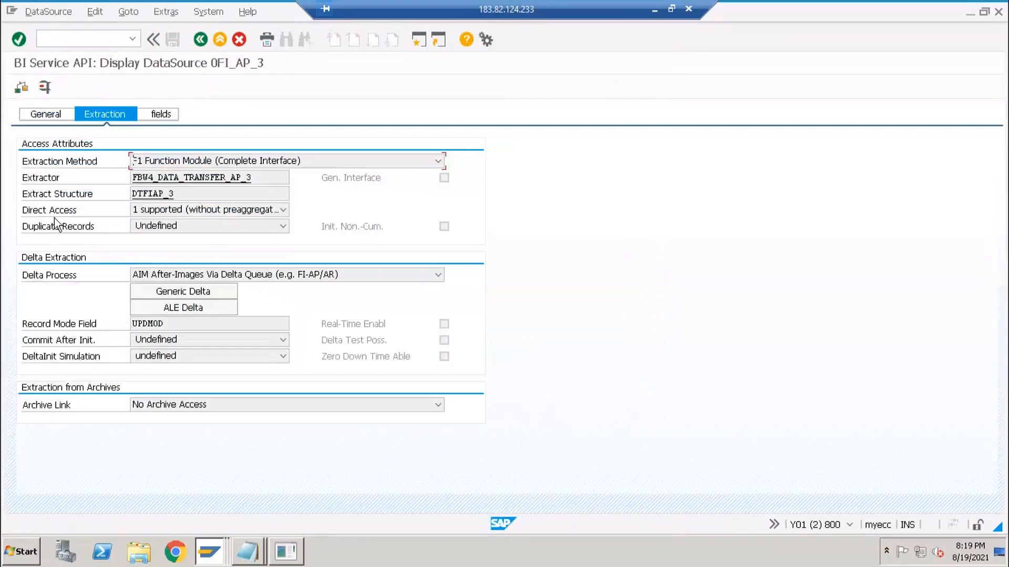
left_click(77, 37)
- Open the Extractor Checker with /NRSA3 and load DataSource 0FI_AP_3
key("F3")
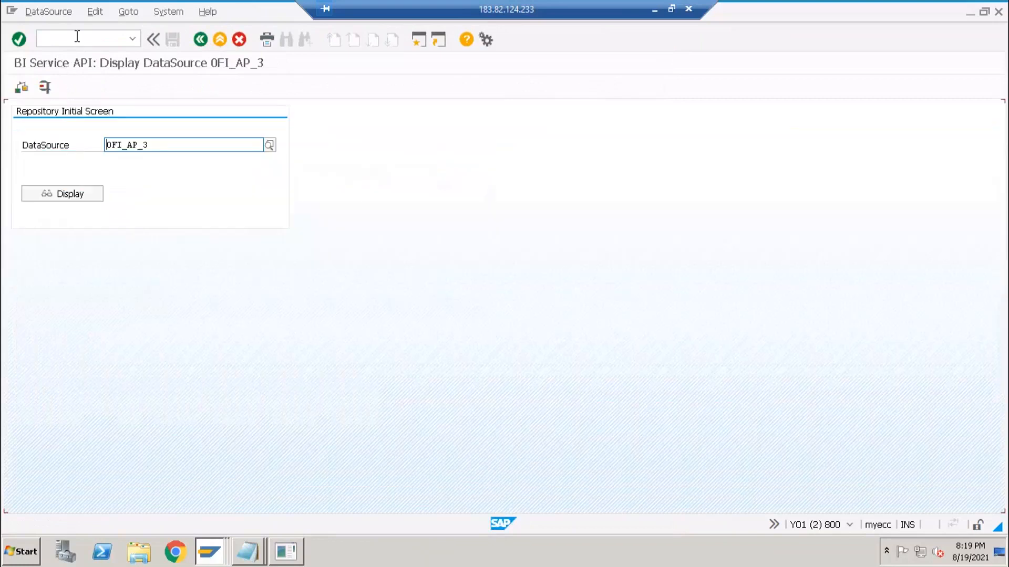
type("/NRSA3")
key("Return")
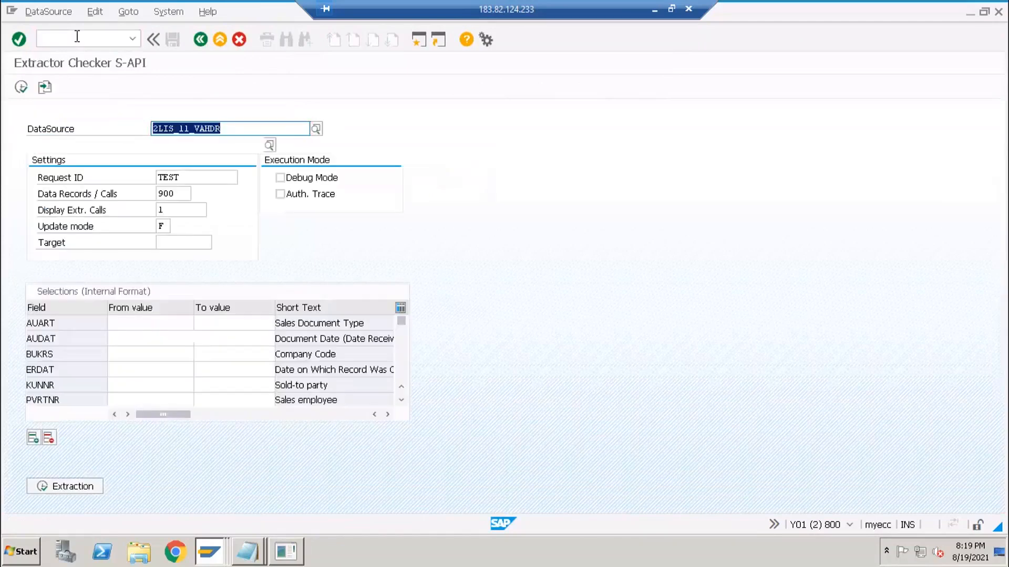
key("Delete")
type("0FI_AP_3")
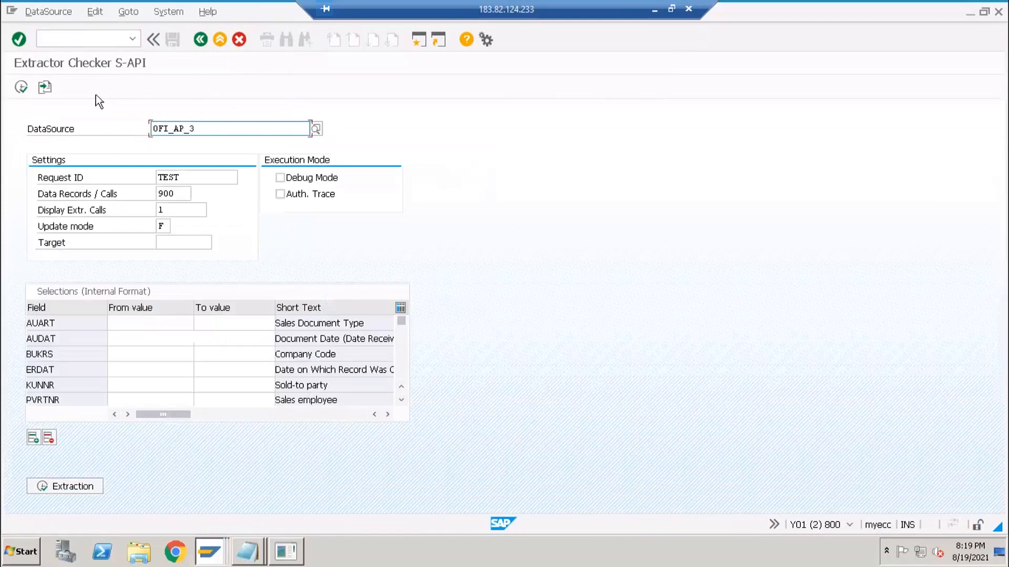
key("Return")
- Extract 900 records from 0FI_AP_3 and review them in the ALV grid
left_click(84, 486)
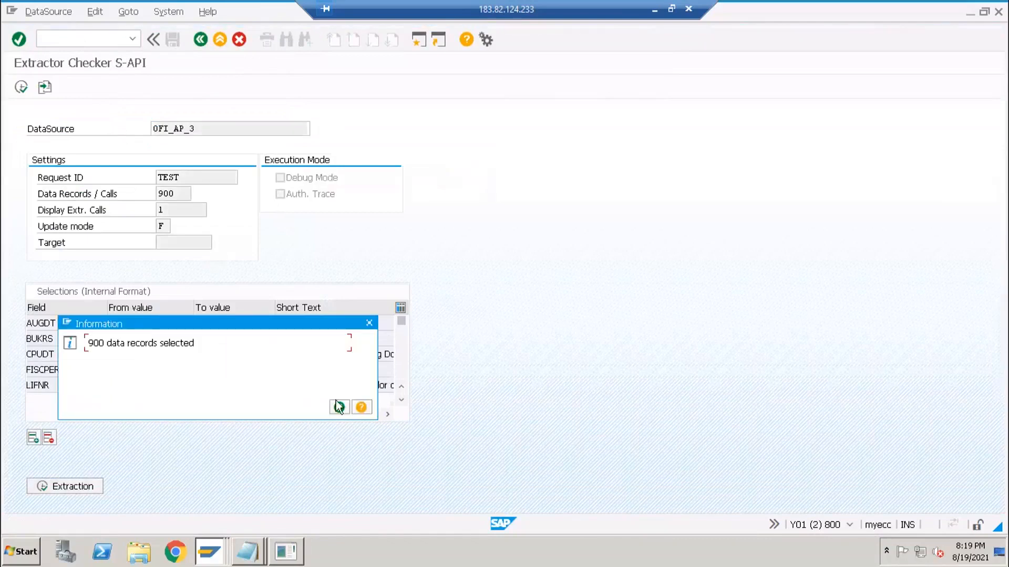
key("Return")
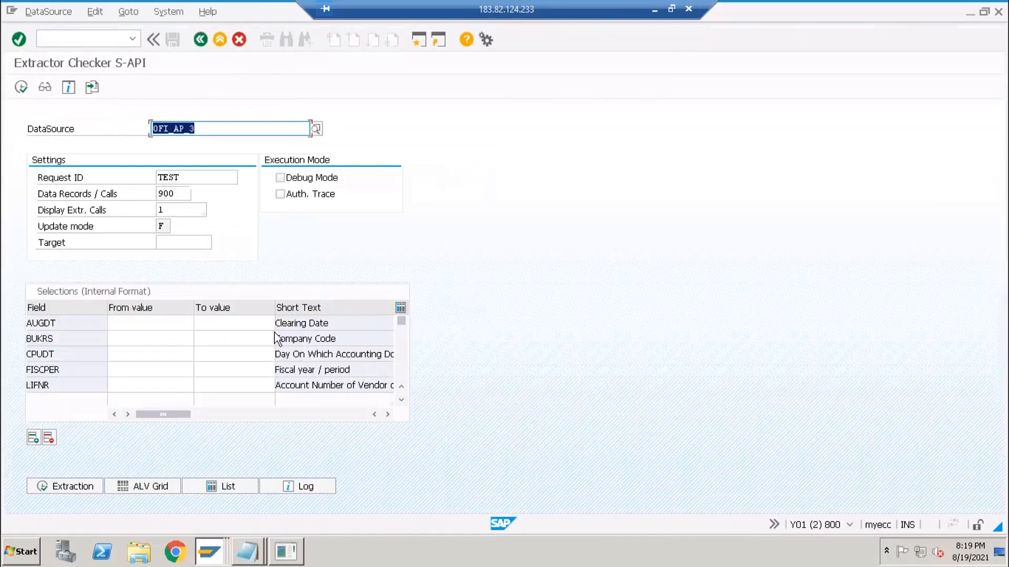
left_click(139, 484)
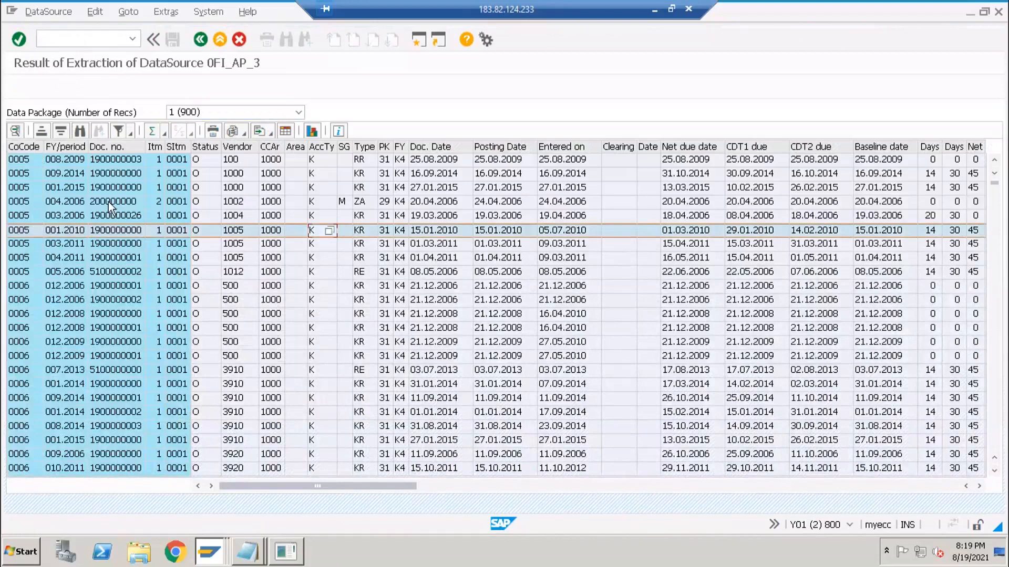
left_click(200, 39)
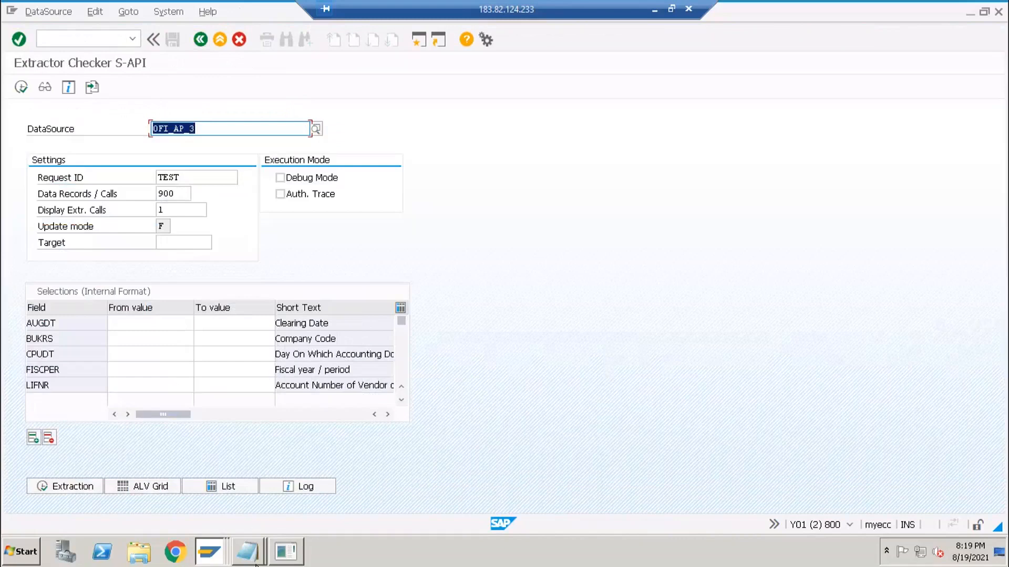
- Type 0MATERIAL_ATTR on a new line in the untitled Notepad notes and select it for copying
left_click(247, 552)
left_click(247, 520)
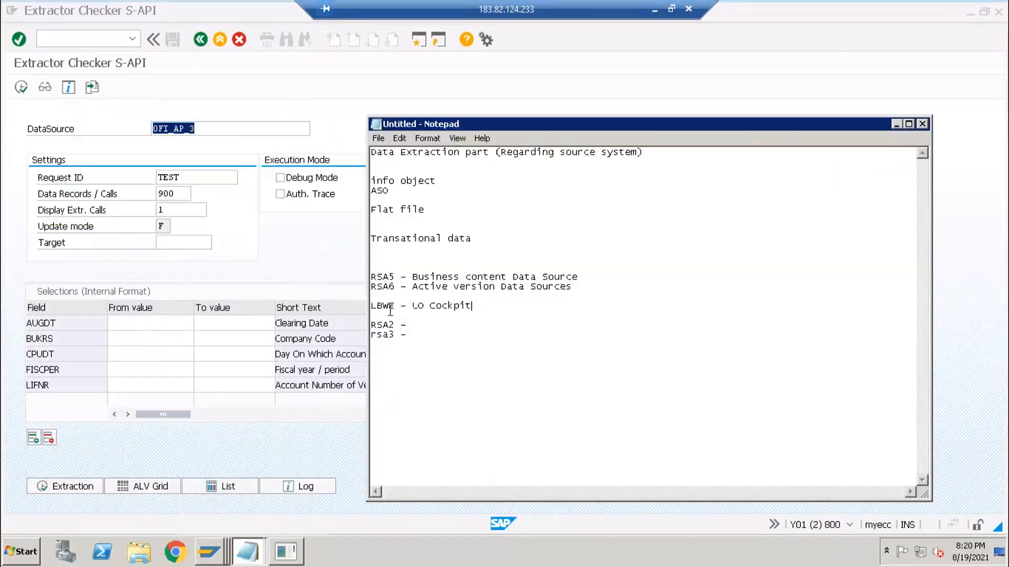
left_click(401, 287)
left_click(250, 439)
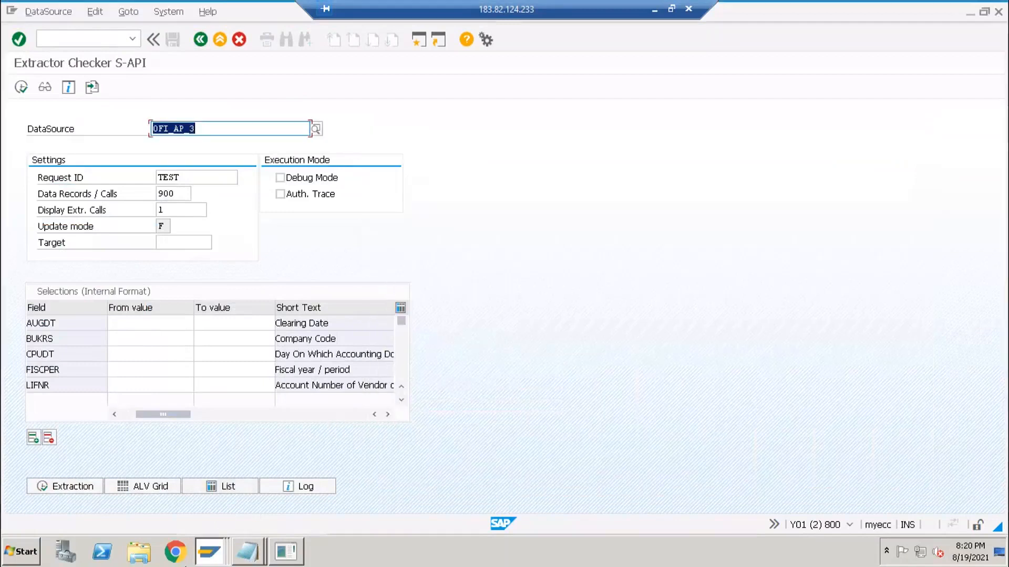
left_click(245, 552)
left_click(255, 519)
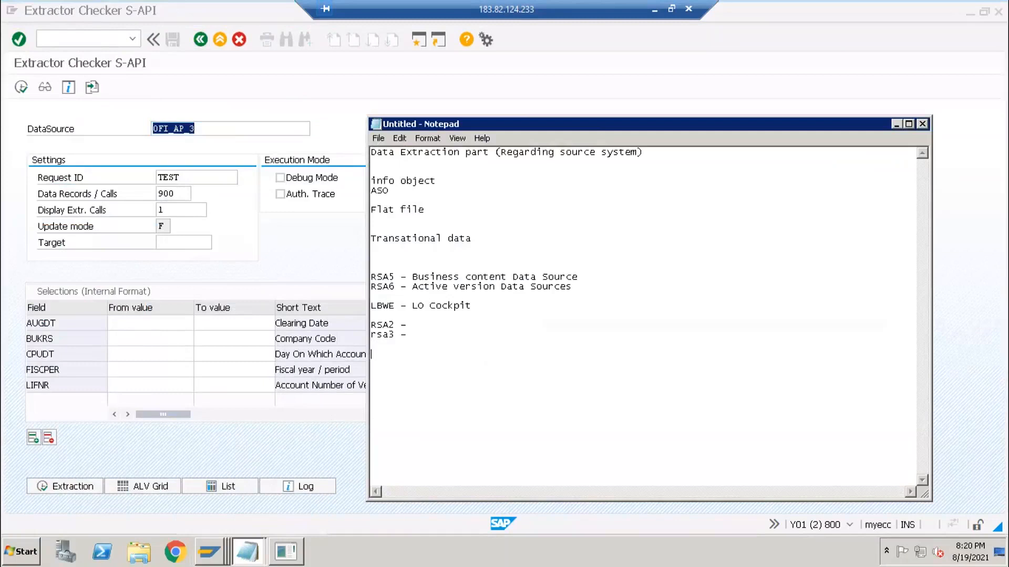
type("TERIAL_ATTR")
key("shift+Home")
key("ctrl+c")
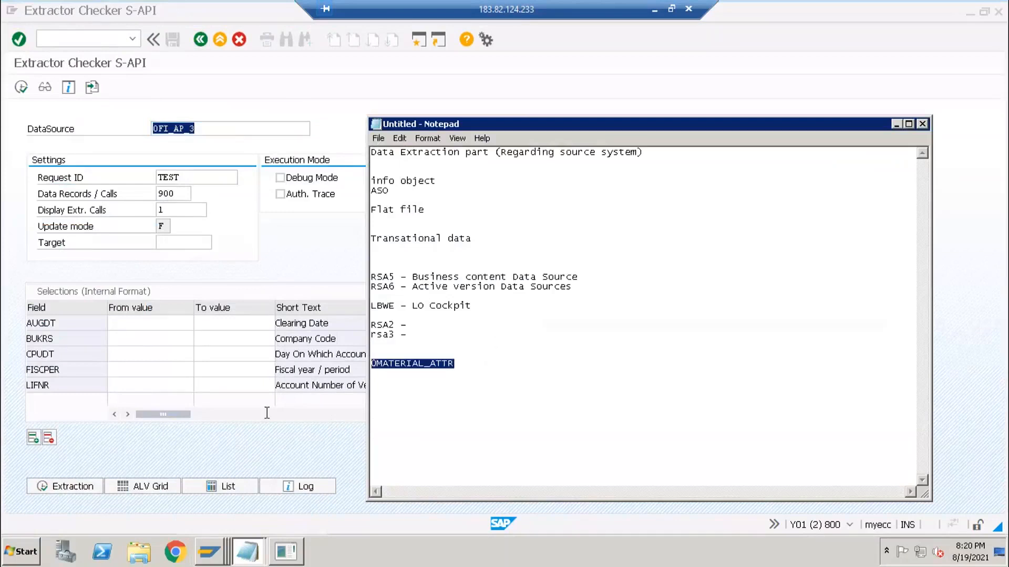
left_click(243, 549)
left_click(210, 551)
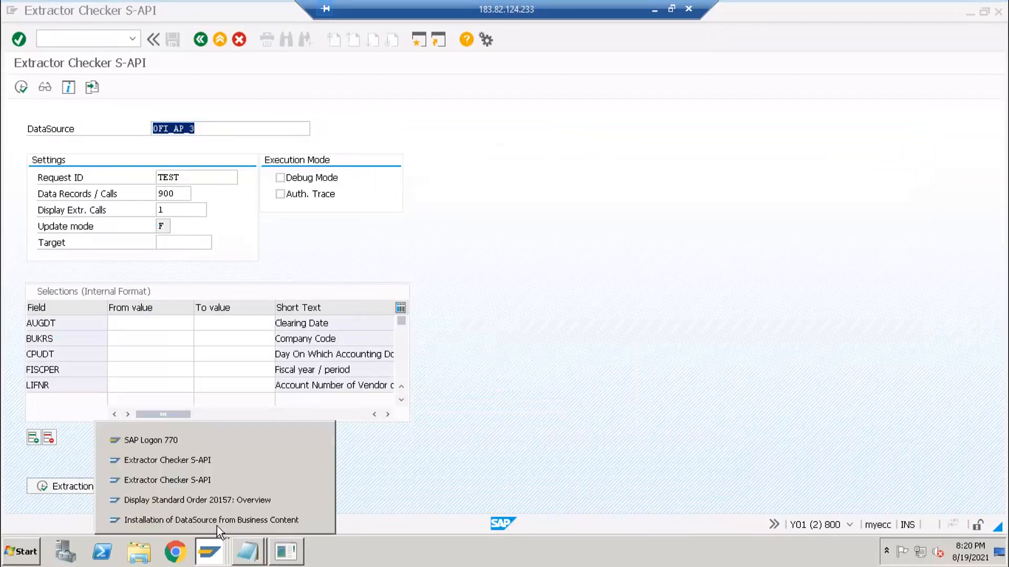
- Search the Business Content tree for the pasted 0MATERIAL_ATTR and scroll to its row
left_click(157, 523)
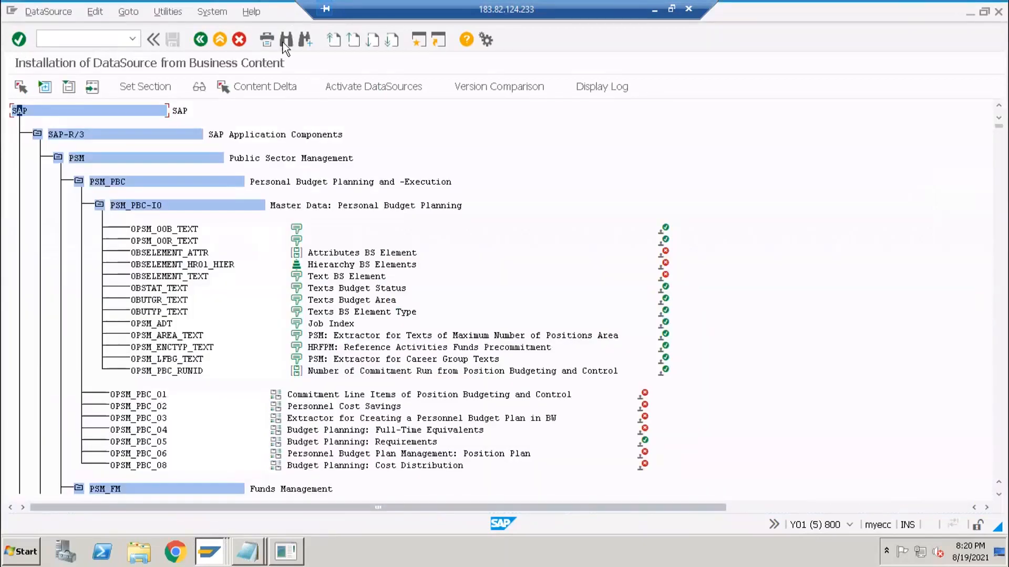
left_click(283, 43)
key("ctrl+v")
key("Return")
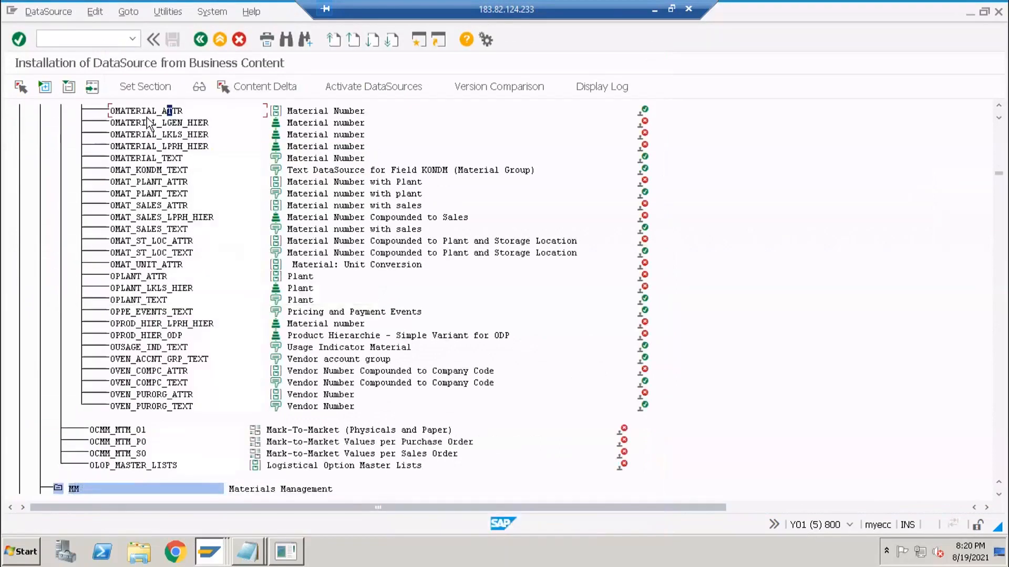
scroll(378, 181, "up", 1)
scroll(377, 180, "up", 3)
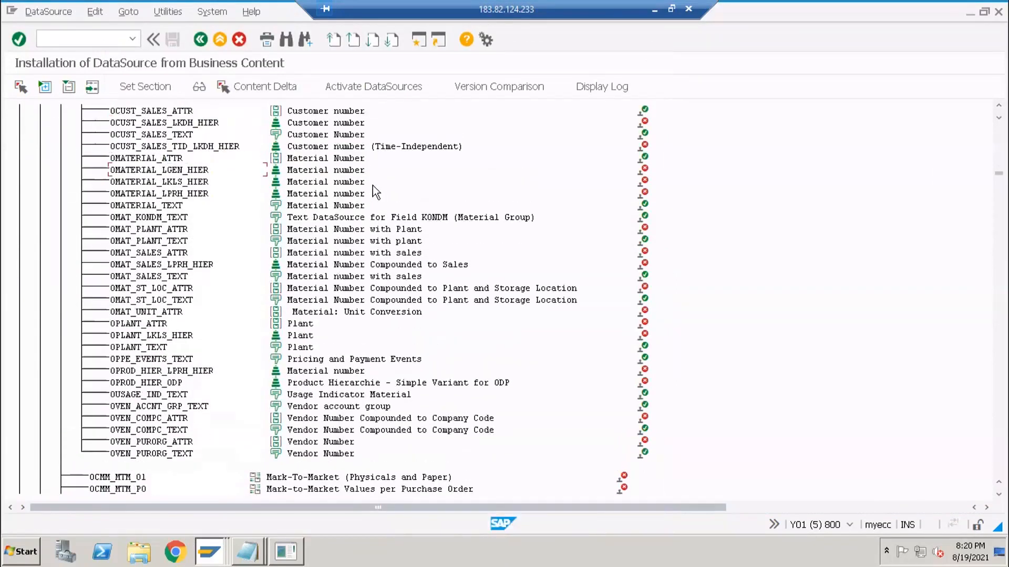
scroll(147, 206, "up", 10)
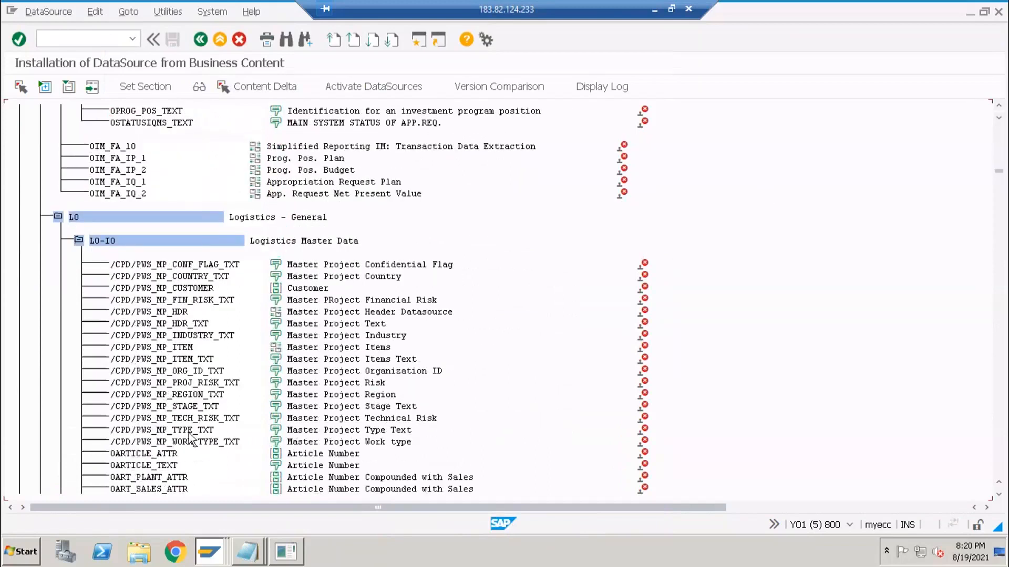
scroll(182, 461, "down", 3)
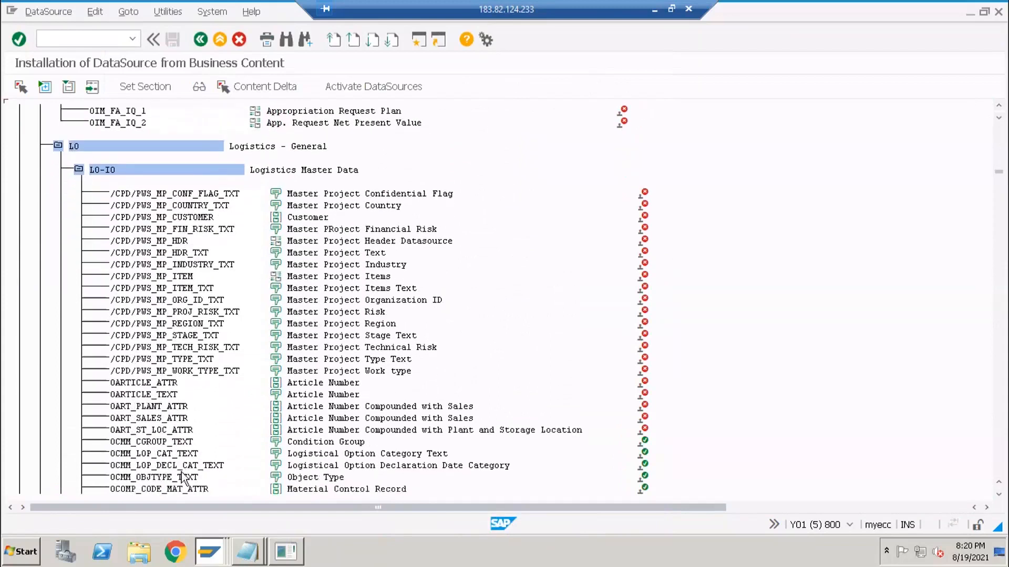
scroll(185, 475, "down", 3)
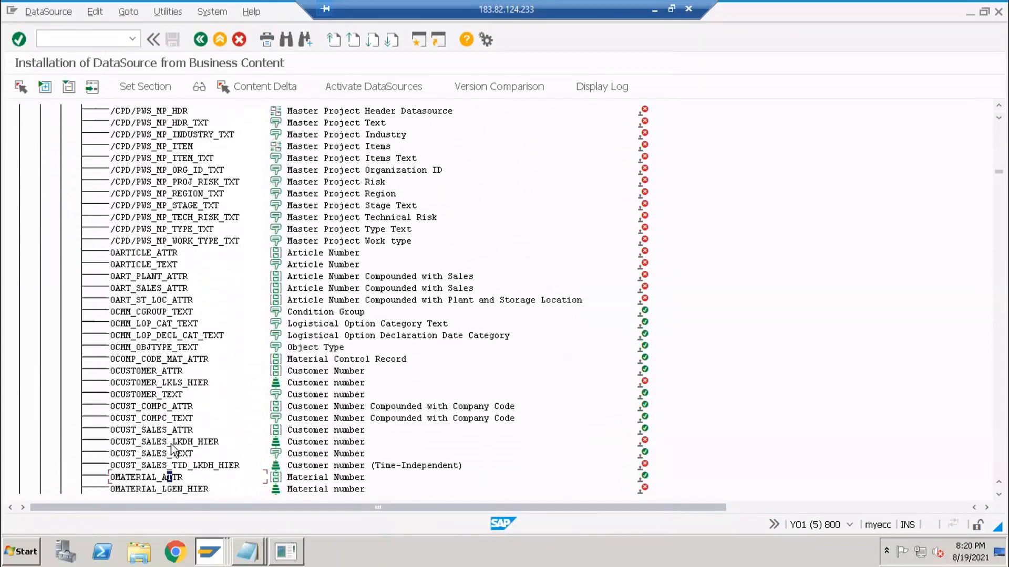
scroll(176, 456, "down", 2)
- Open the business content version of DataSource 0MATERIAL_ATTR and scroll through its extract fields
left_click(149, 430)
double_click(149, 429)
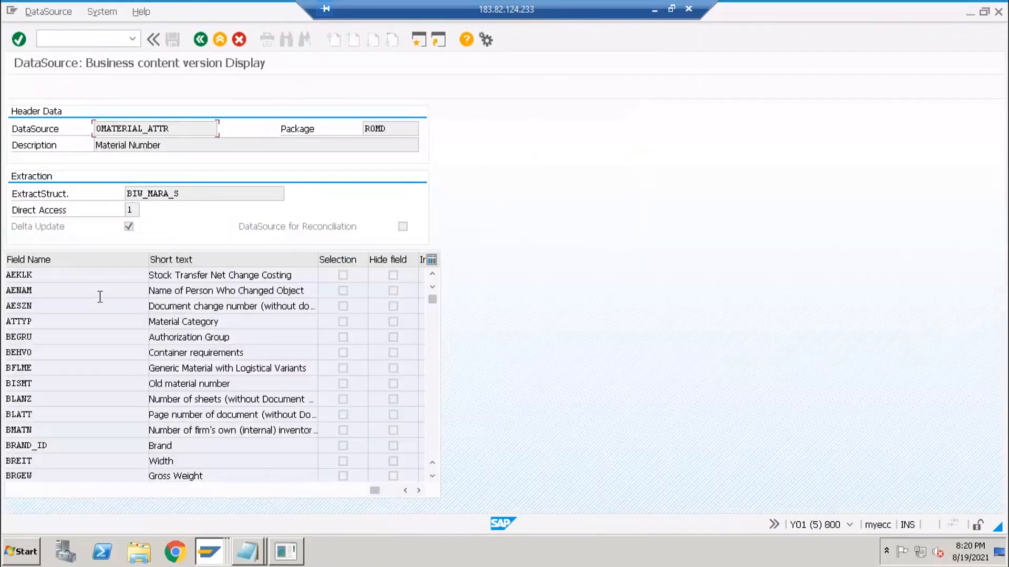
scroll(81, 372, "down", 1)
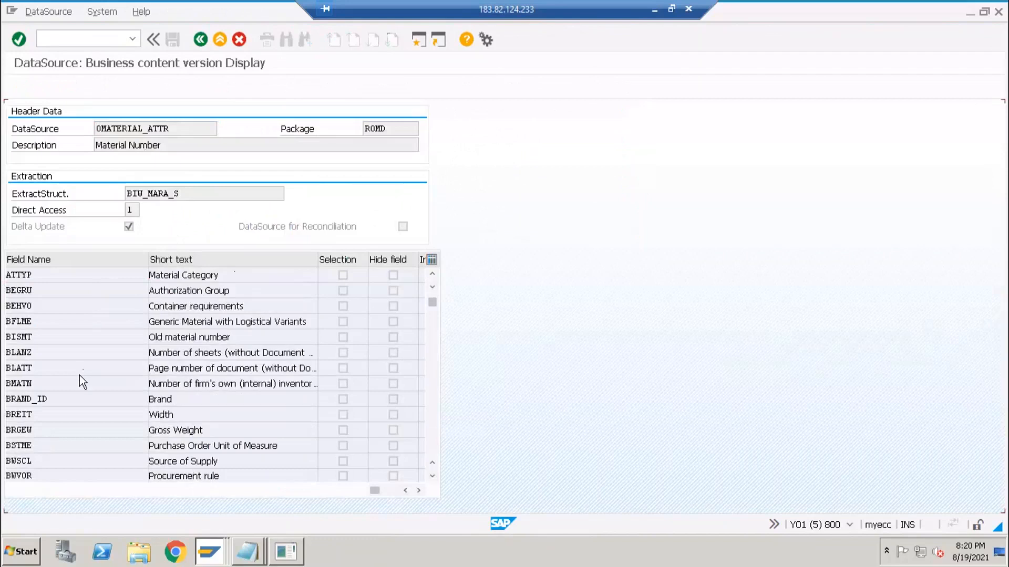
scroll(80, 375, "down", 11)
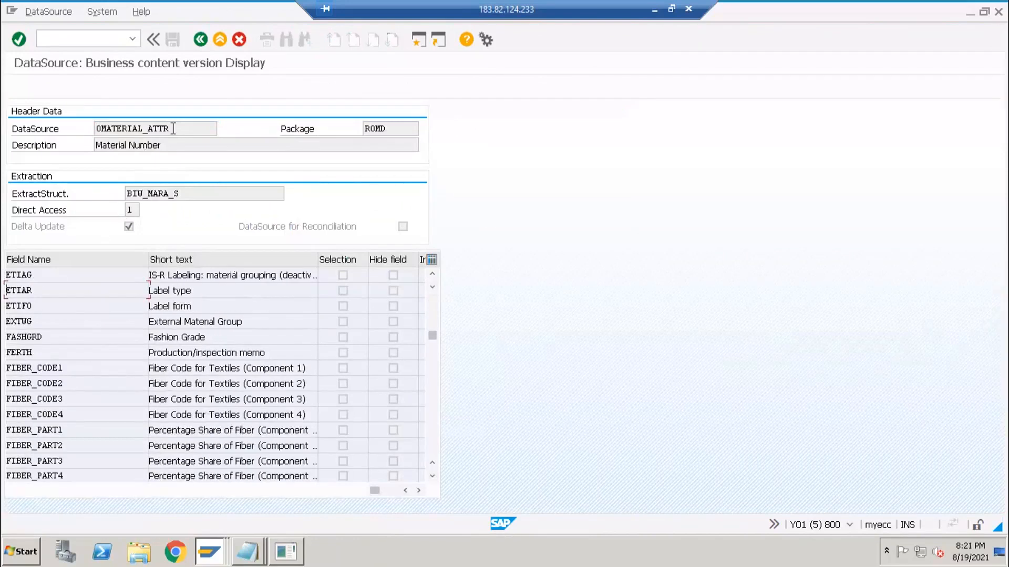
- Select the 0MATERIAL_ATTR name and go to transaction RSA2, the DataSource repository
left_click(46, 127)
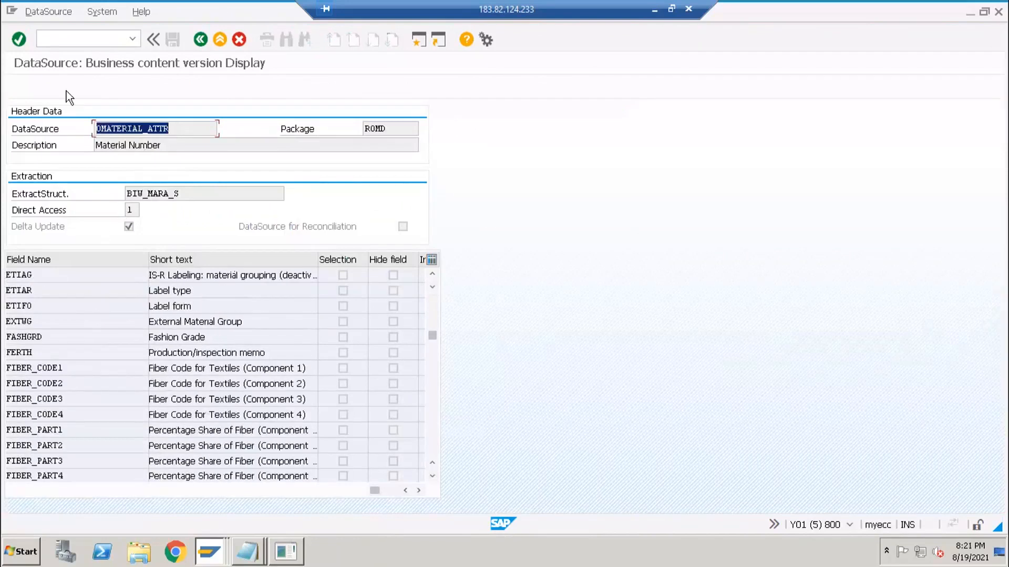
left_click(94, 39)
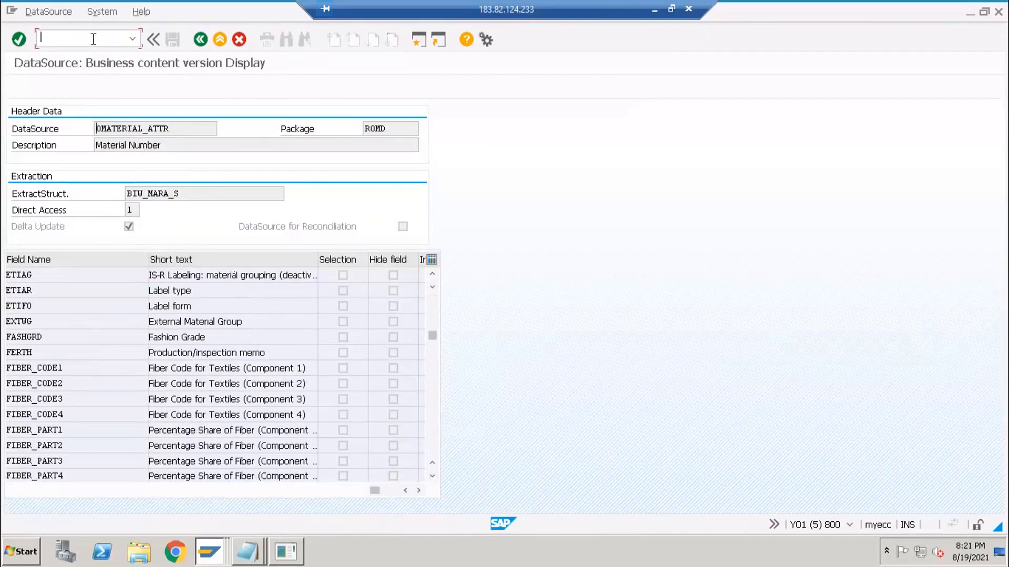
key("Return")
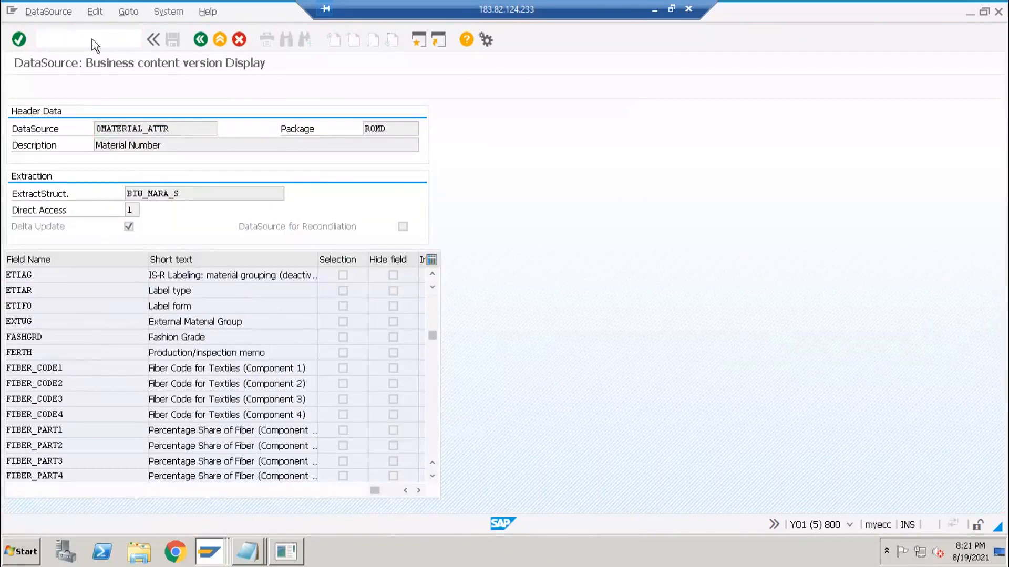
- Display 0MATERIAL_ATTR's extraction settings, check its extraction method, and open extractor MDEX_MATERIAL_MD
left_click(79, 194)
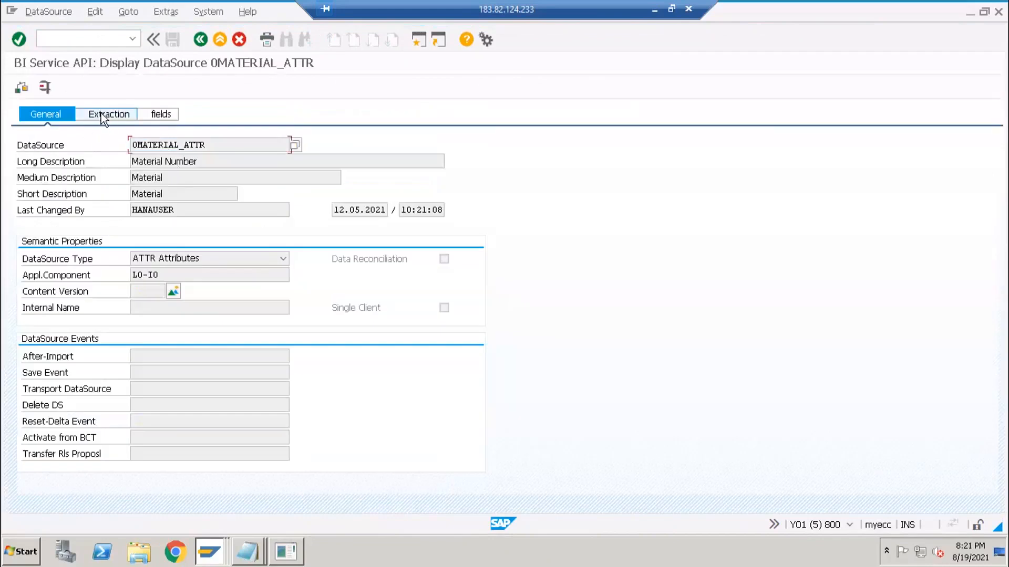
left_click(100, 116)
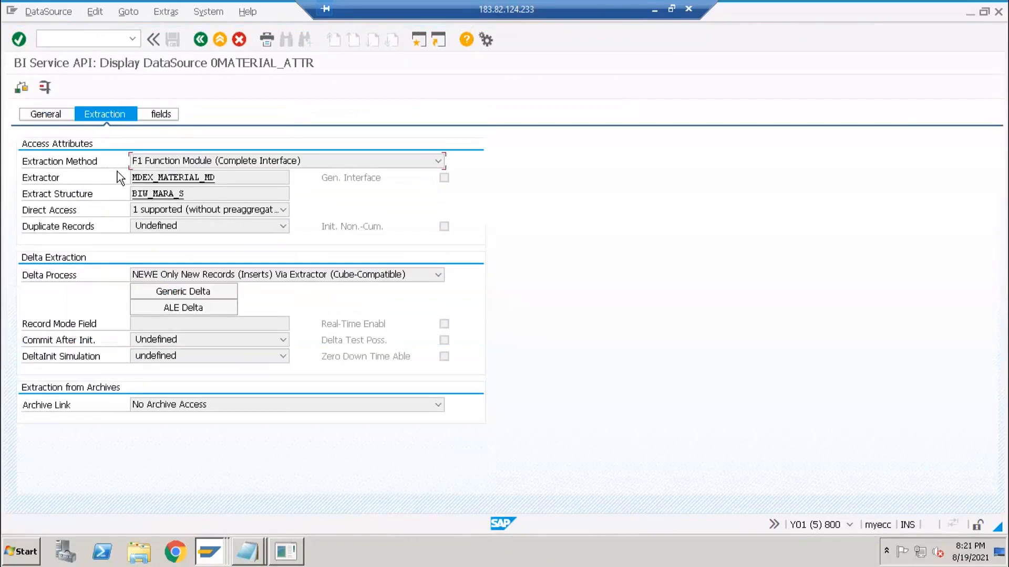
left_click(169, 177)
left_click(166, 163)
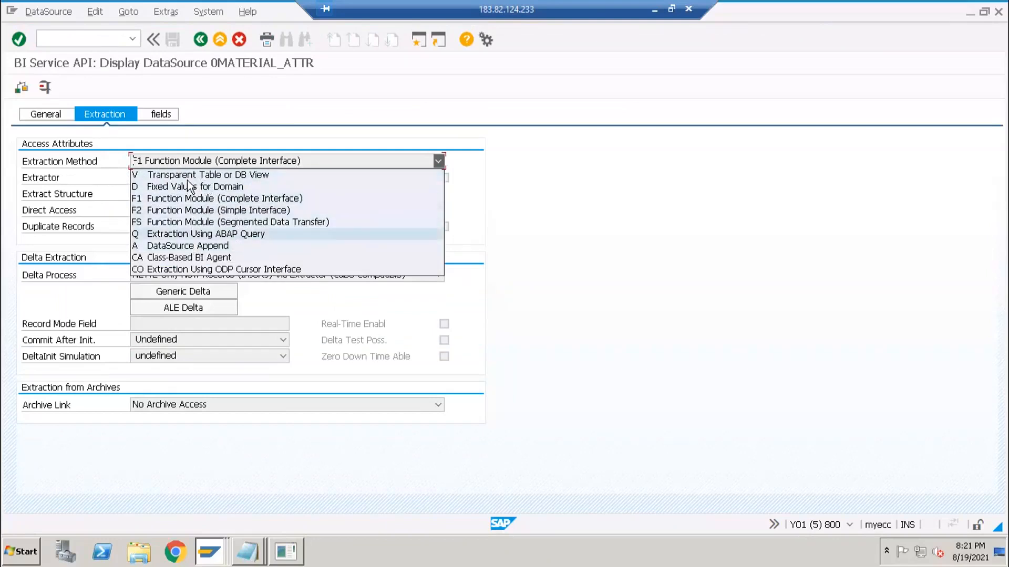
left_click(106, 191)
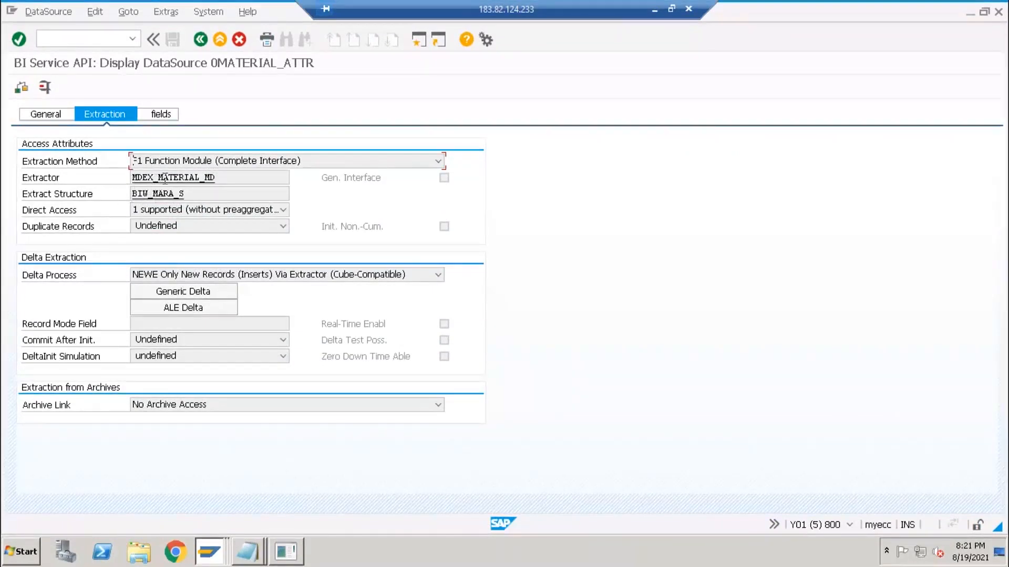
double_click(185, 179)
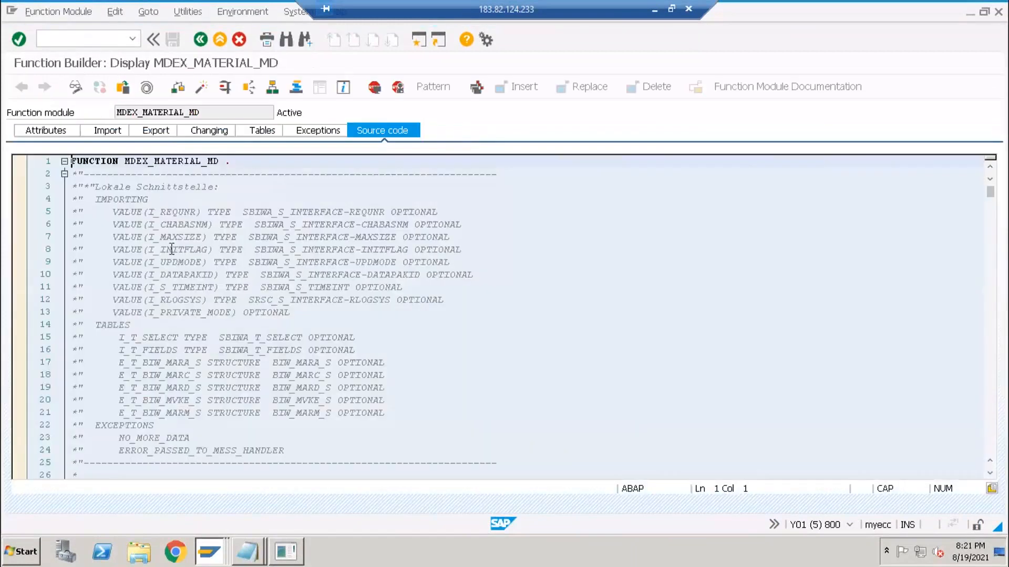
- Scroll through the MDEX_MATERIAL_MD function module source, then go back to the extraction settings
scroll(172, 248, "down", 20)
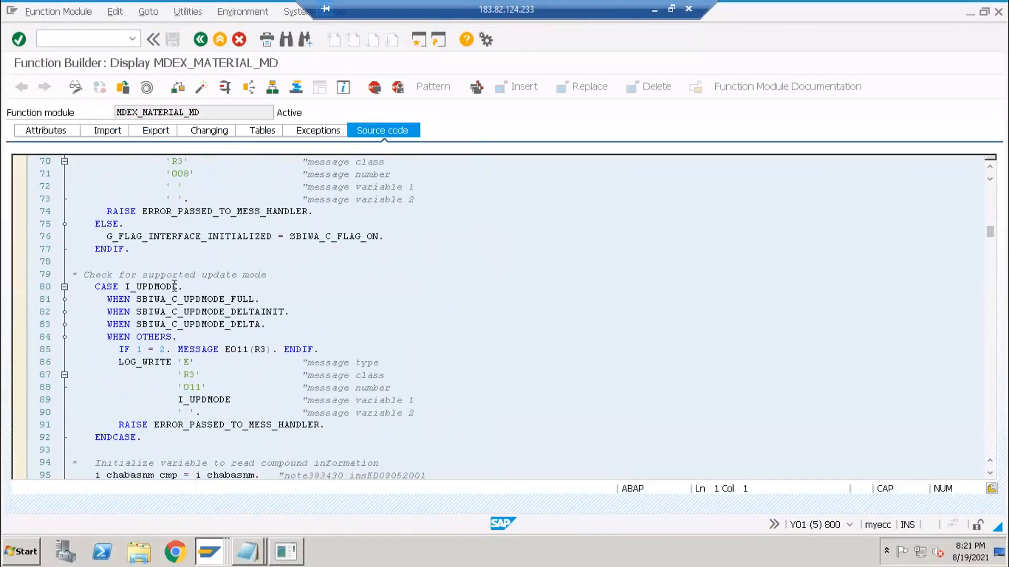
scroll(175, 279, "down", 20)
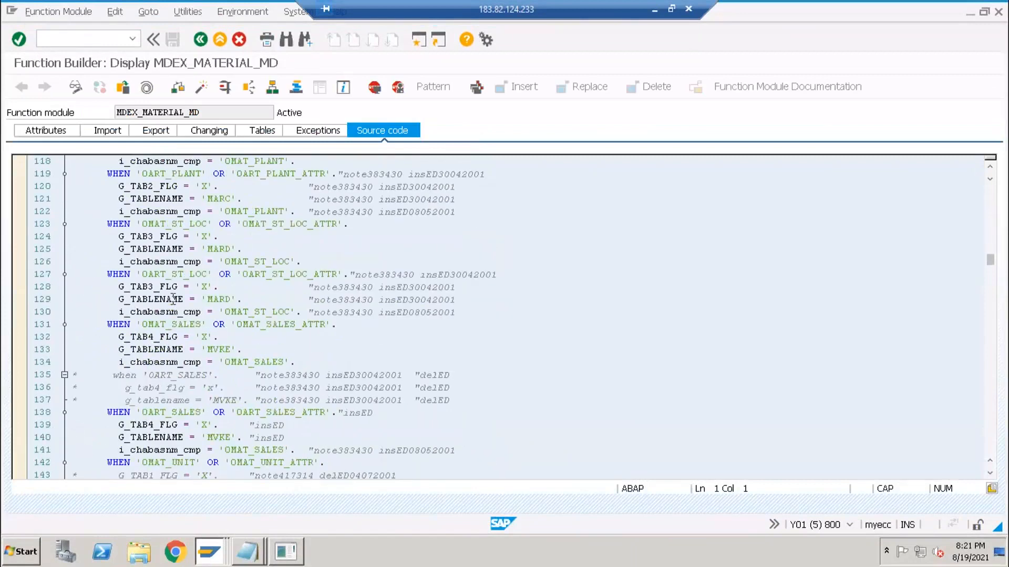
scroll(172, 300, "down", 6)
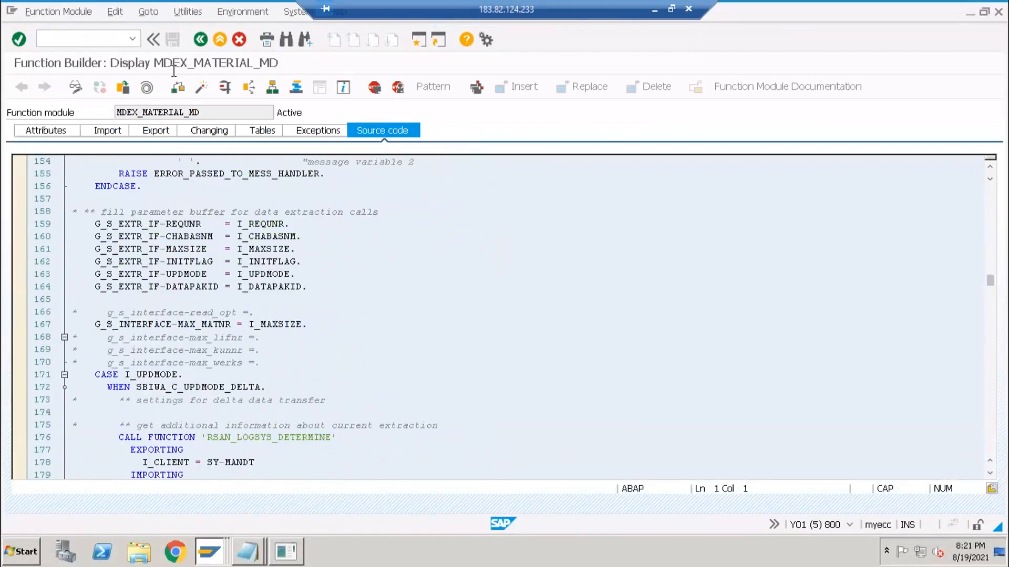
left_click(201, 39)
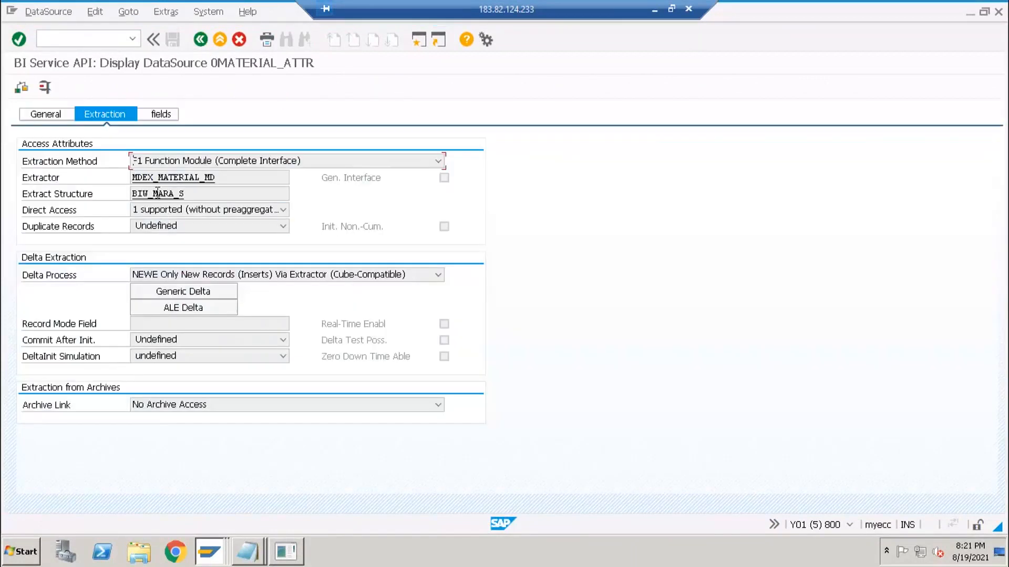
- Inspect extract structure BIW_MARA_S, return, and recheck the extraction method list unchanged
double_click(147, 196)
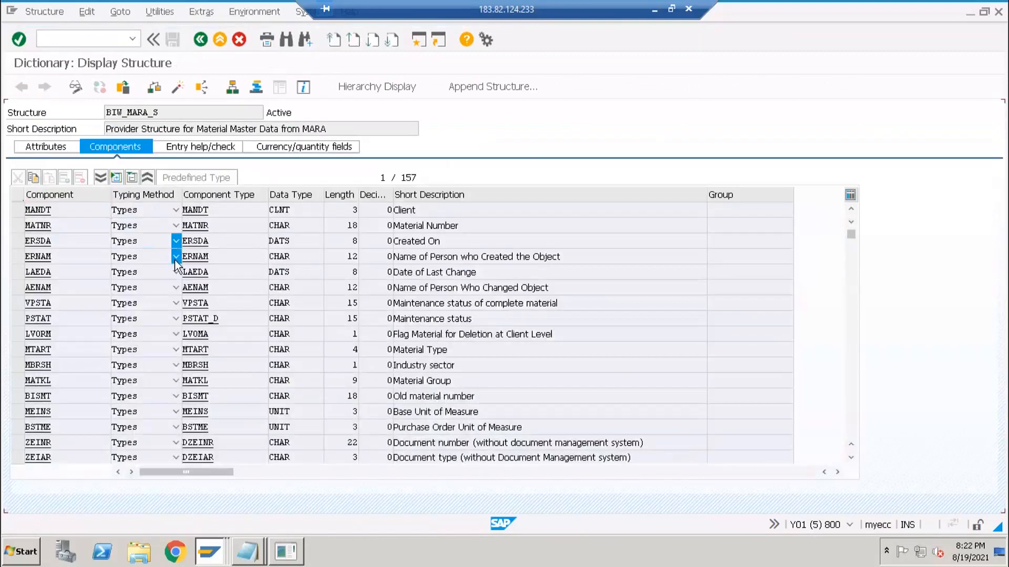
scroll(186, 239, "down", 2)
scroll(206, 40, "down", 4)
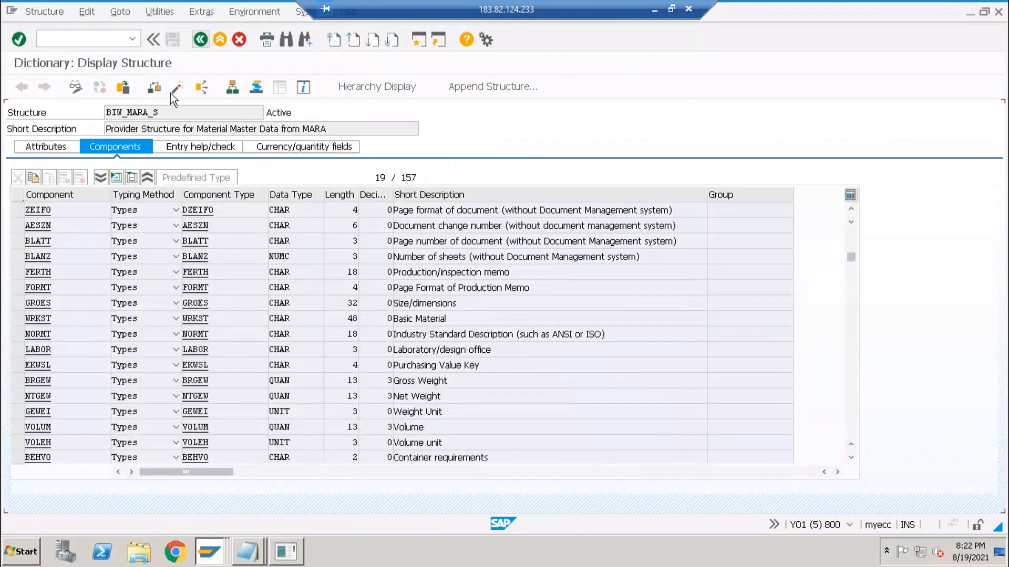
scroll(170, 93, "down", 1)
key("F3")
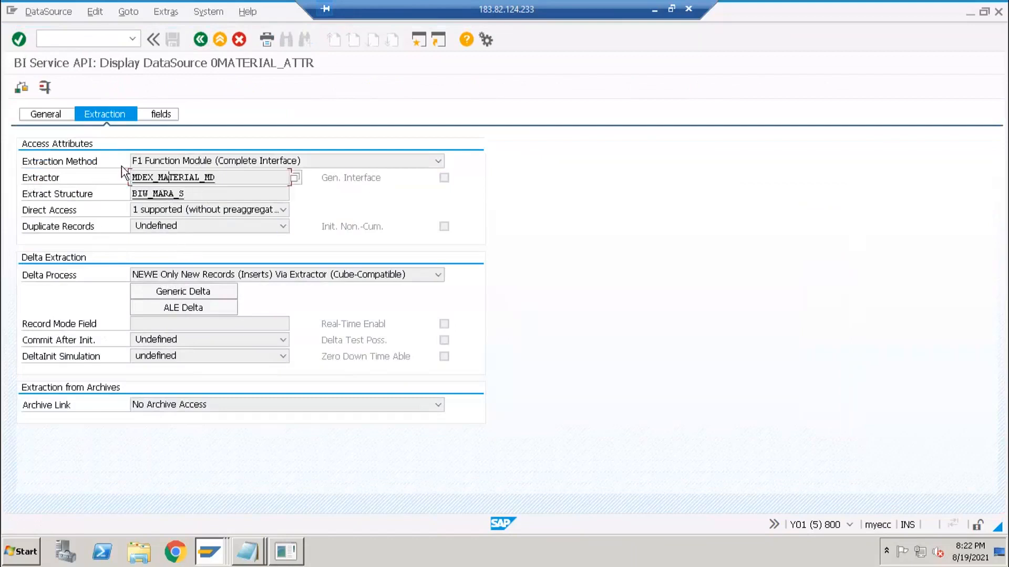
left_click(172, 166)
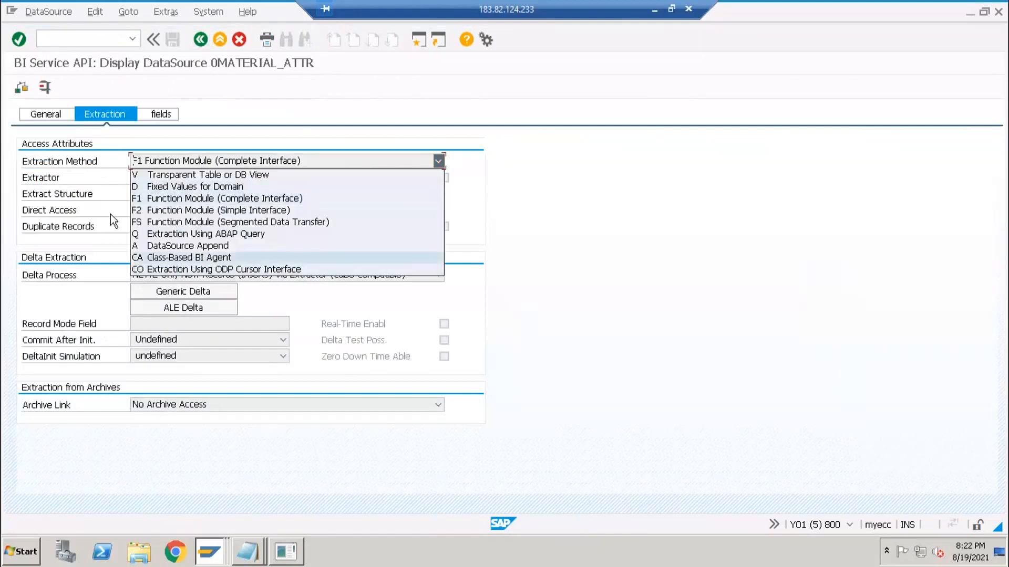
left_click(136, 198)
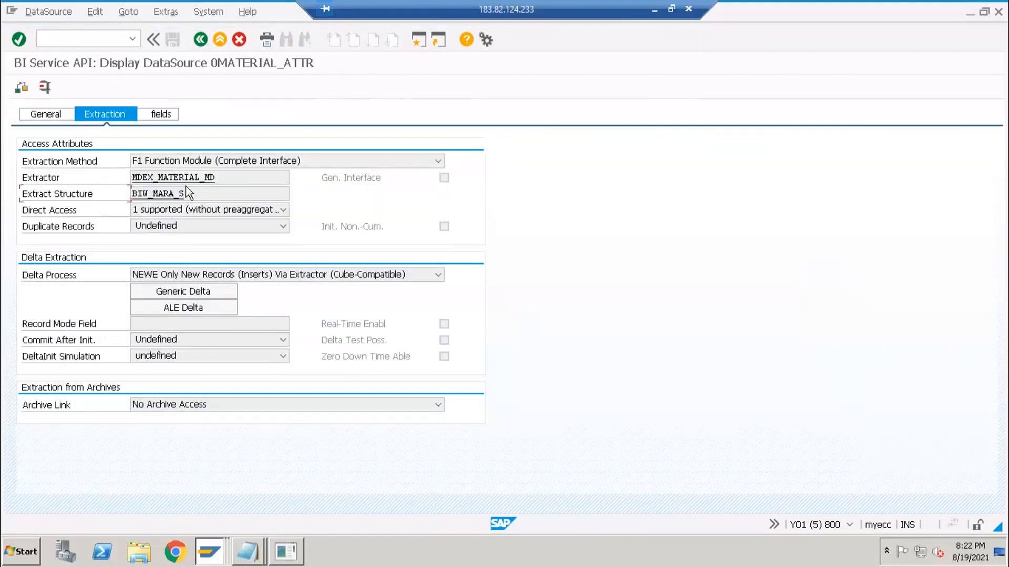
- Bring the Untitled Notepad notes forward with the caret after 0MATERIAL_ATTR
left_click(252, 549)
left_click(239, 519)
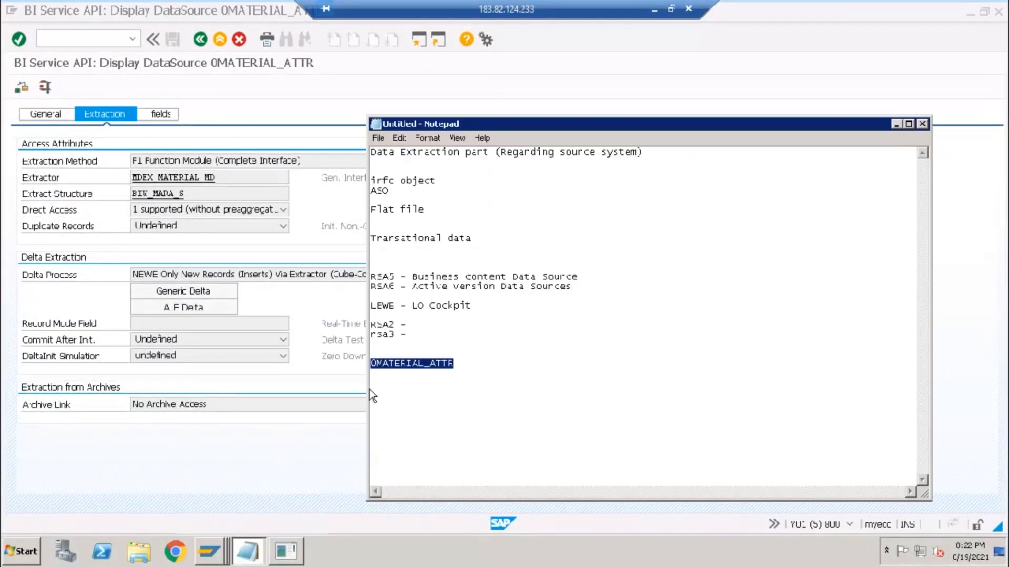
left_click(466, 366)
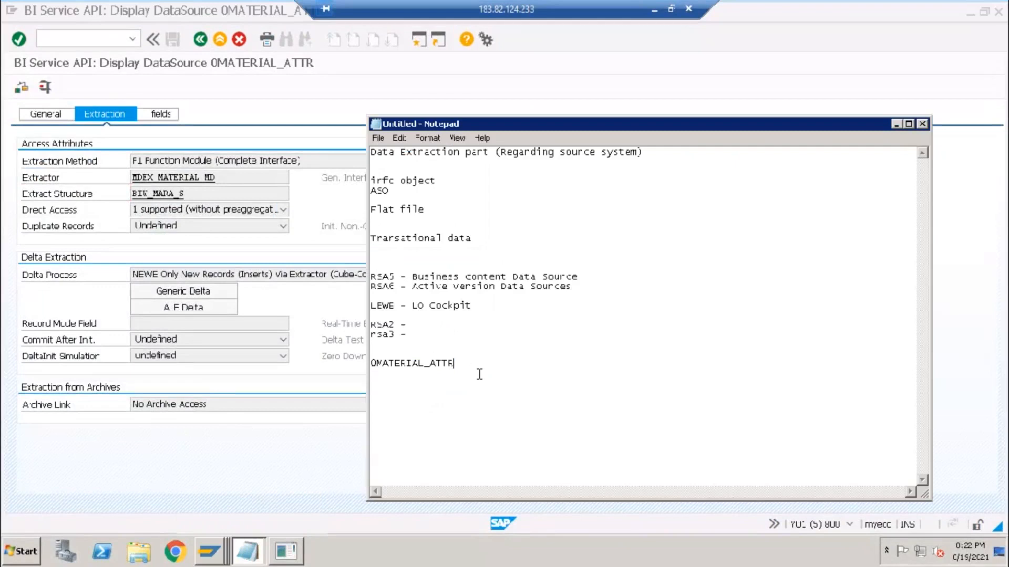
- Add a dashed separator line and a 'CUSTOM Datasources' heading below 0MATERIAL_ATTR
key("Return")
key("Return")
type("------------------------------")
key("Return")
type("CUSTOM dATA")
key("BackSpace")
key("BackSpace")
key("BackSpace")
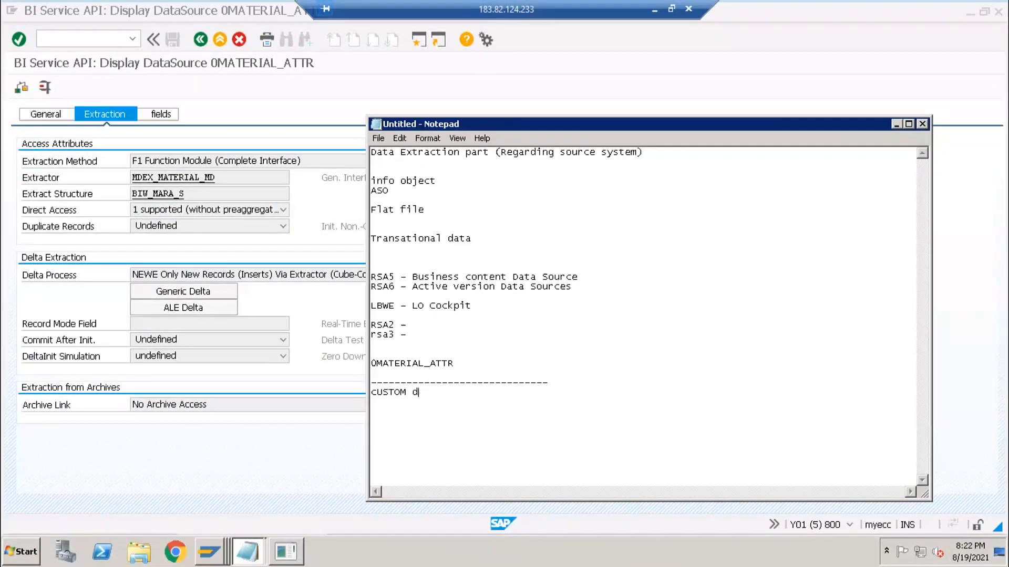
type("Datasoruces")
key("Return")
- Fix the heading's misspelling so it reads 'CUSTOM Datasources', then return to SAP GUI
left_click_drag(447, 392, 460, 392)
key("Delete")
key("Delete")
type("ur")
left_click(460, 335)
left_click(460, 393)
type("c")
left_click(313, 204)
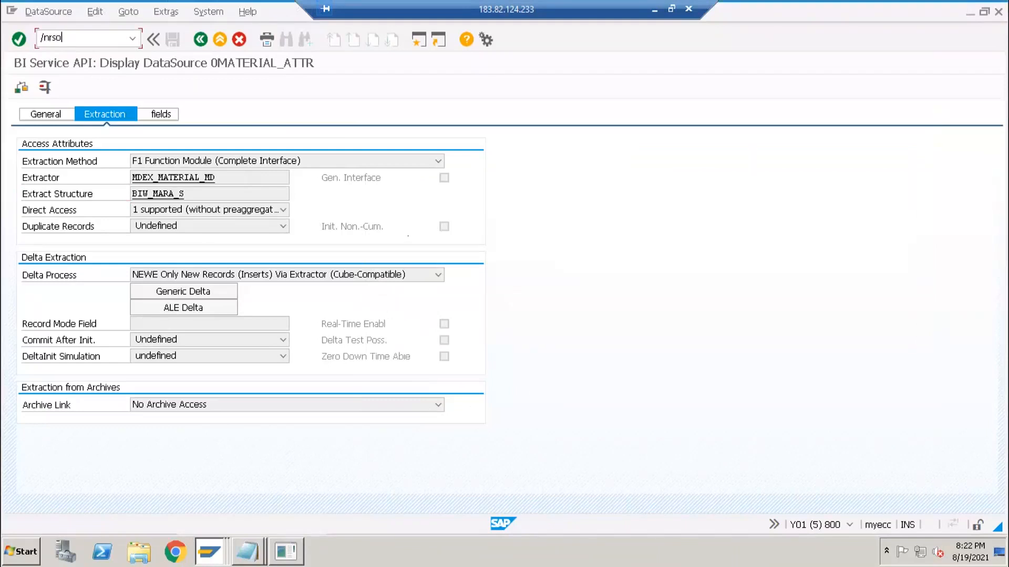
- In RSO2, compare the Master Data Attributes, Texts and Transaction data types, ending on Transaction data
key("Return")
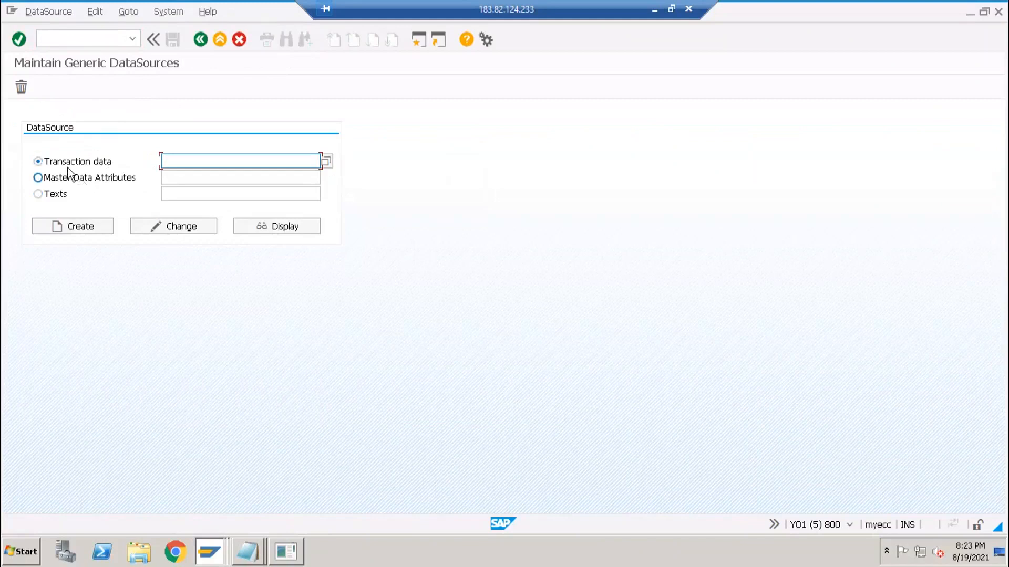
left_click(73, 181)
left_click(58, 195)
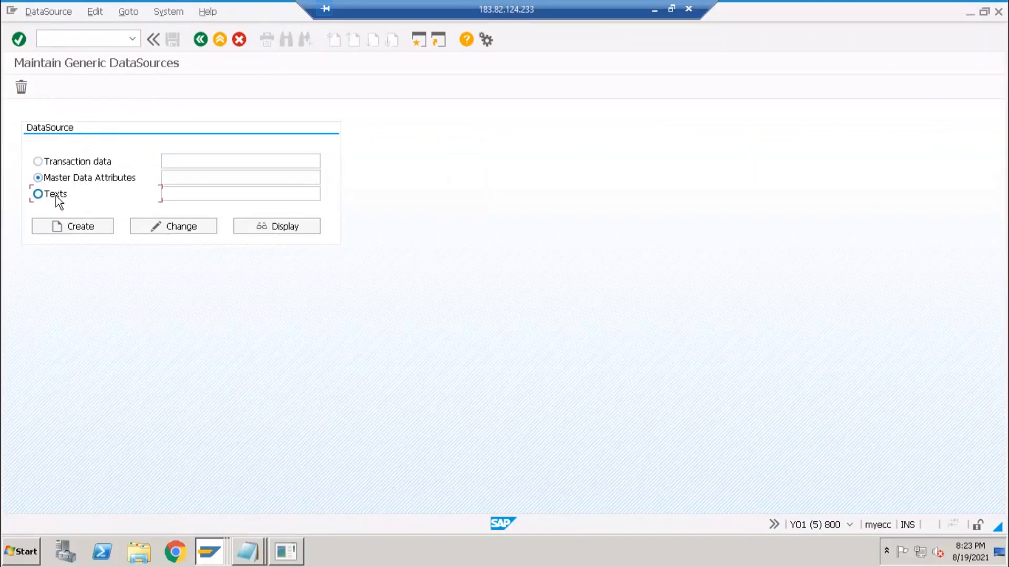
left_click(72, 166)
left_click(240, 166)
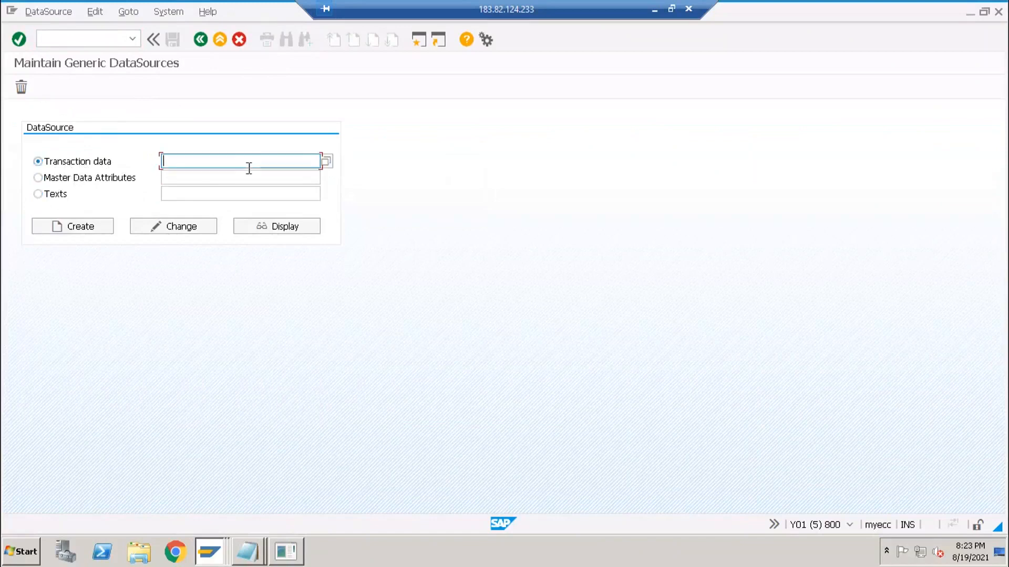
left_click(37, 180)
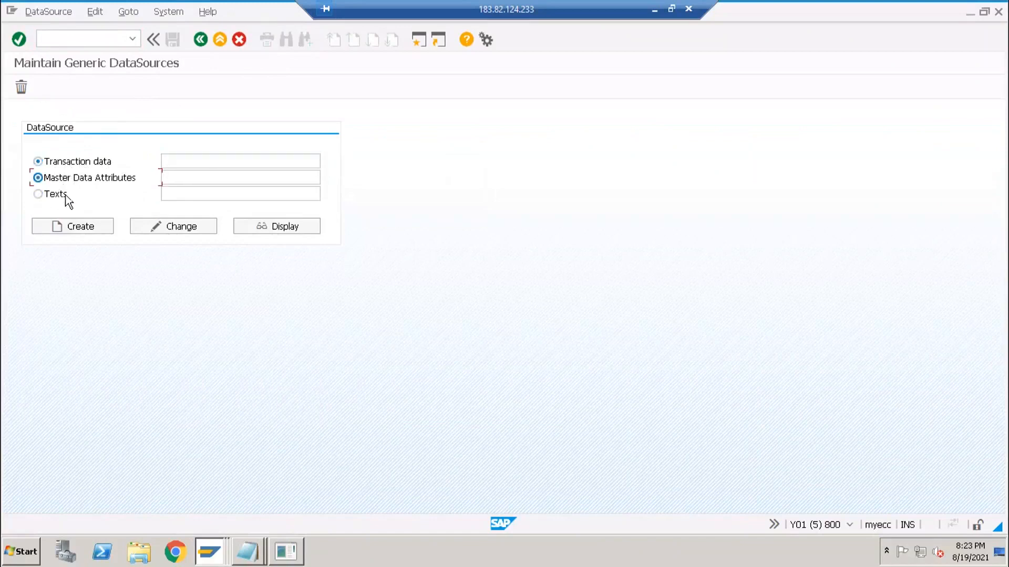
left_click(59, 194)
left_click(60, 194)
left_click(61, 190)
left_click(73, 164)
- Glance at the Notepad notes, then run /ose11 to start the ABAP Dictionary
left_click(251, 561)
left_click(244, 520)
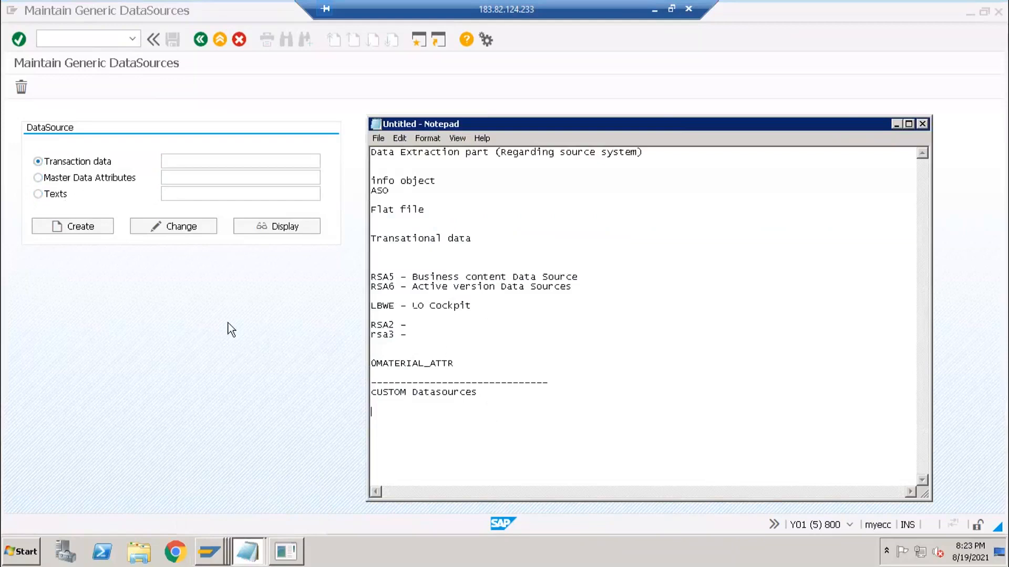
left_click(242, 334)
left_click(113, 39)
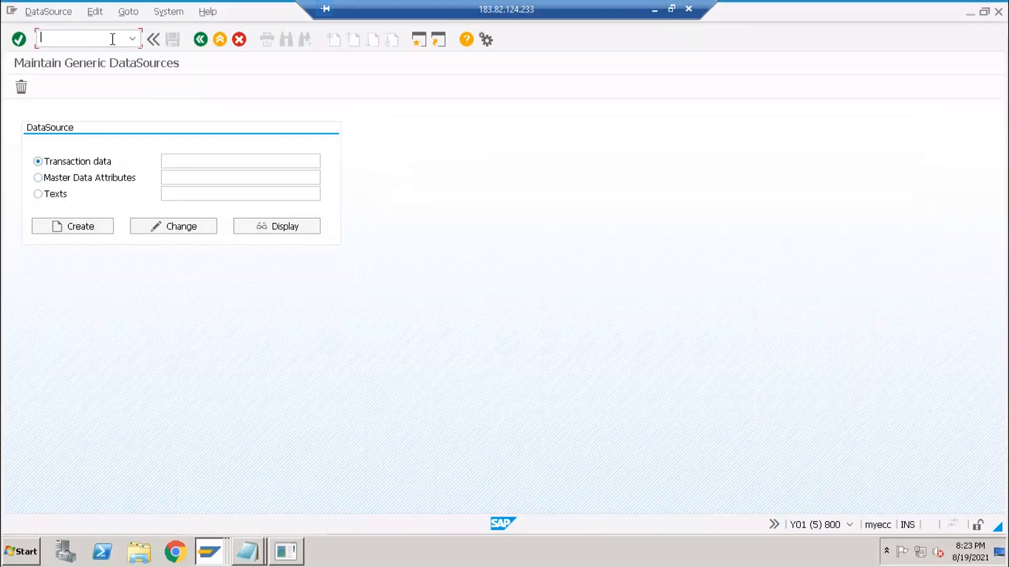
type("/ose11")
key("Return")
- Display database table ADRC in SE11 and select its table name
type("ADRC")
key("Return")
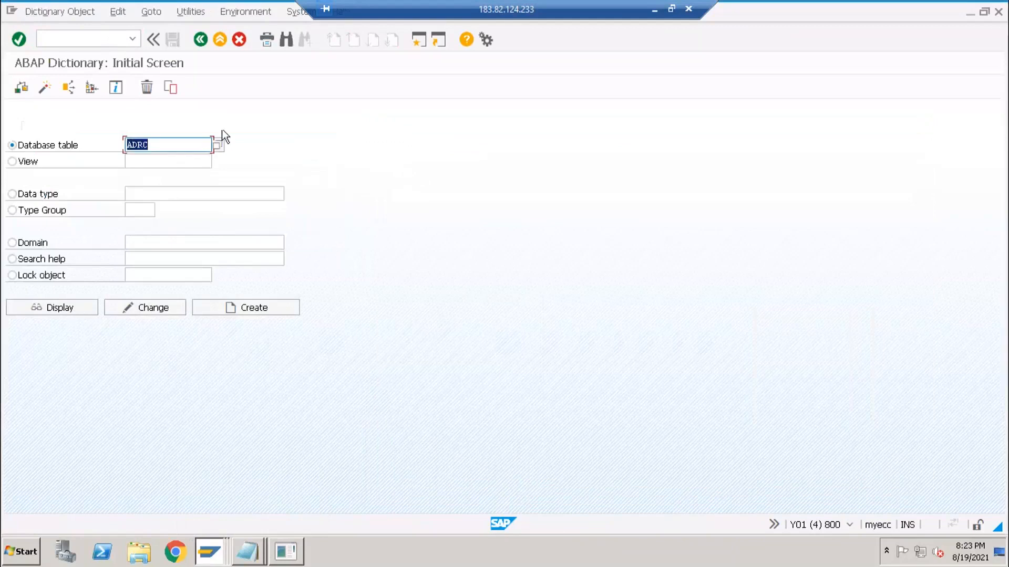
key("F7")
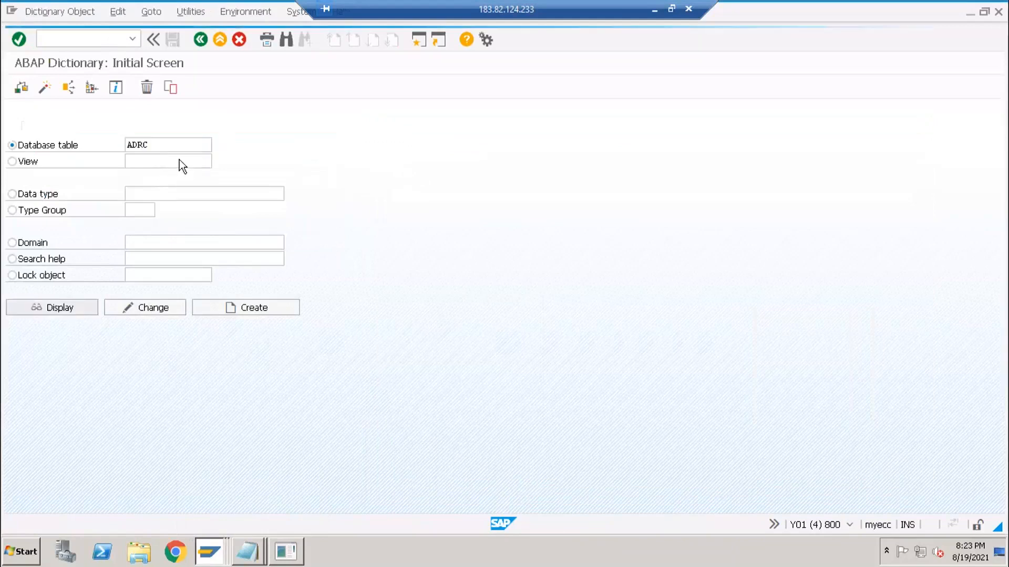
left_click(183, 134)
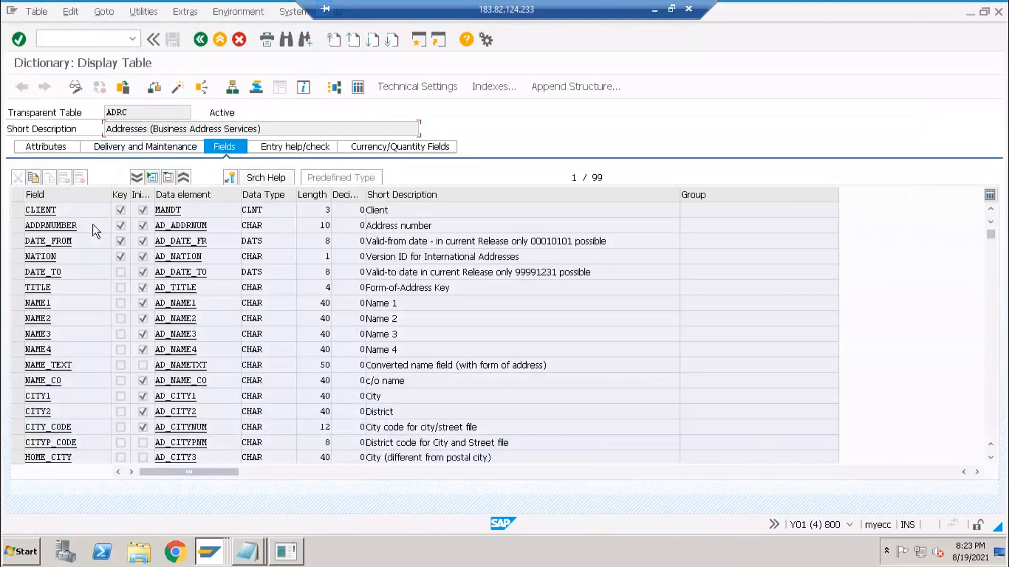
left_click(121, 115)
left_click(62, 214)
left_click(83, 108)
double_click(163, 119)
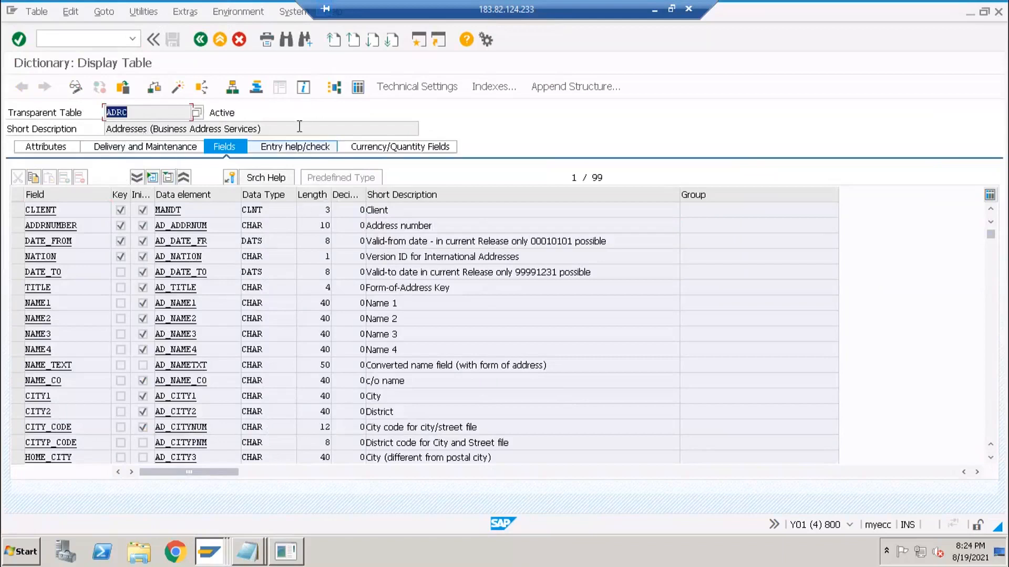
left_click(115, 126)
left_click(128, 112)
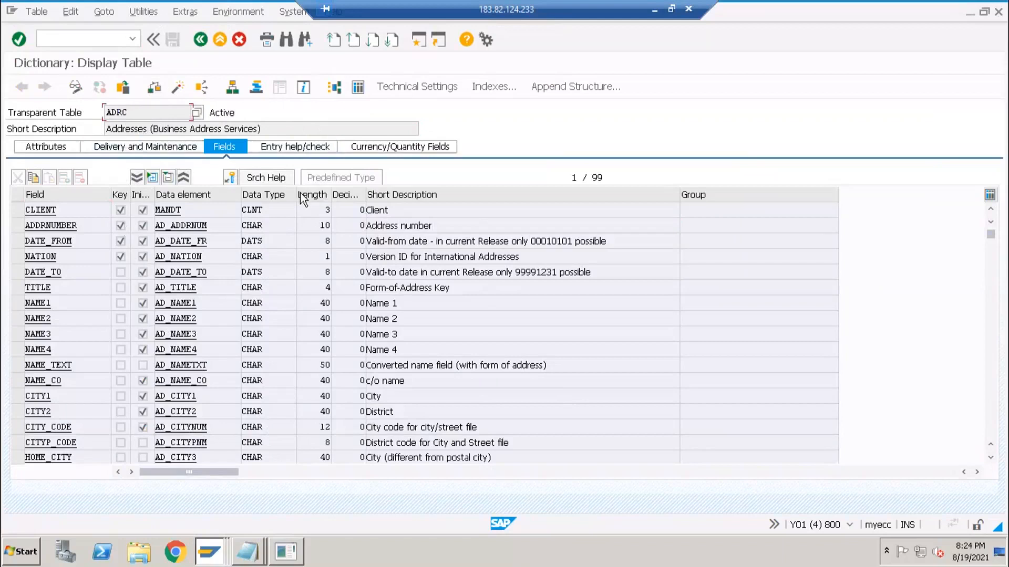
left_click_drag(129, 112, 106, 112)
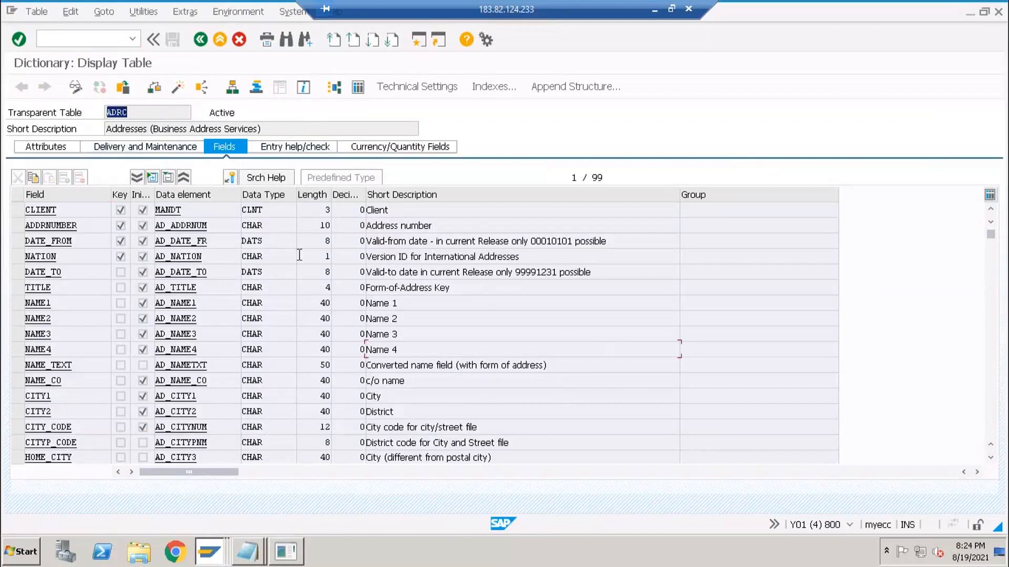
- Review ADRC's short description and key fields ADDRNUMBER, DATE_FROM and NATION
key("alt+Tab")
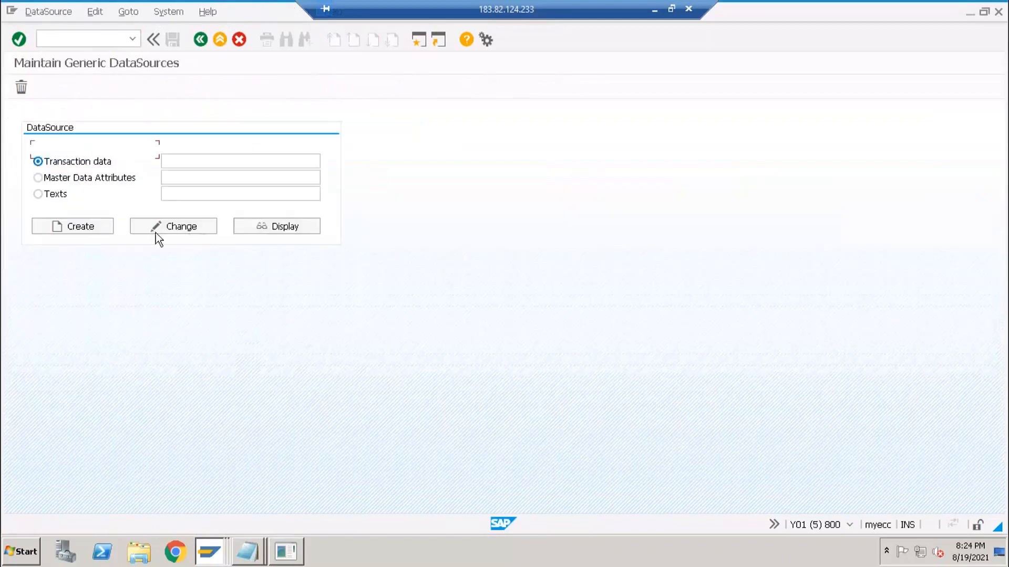
key("alt+Tab")
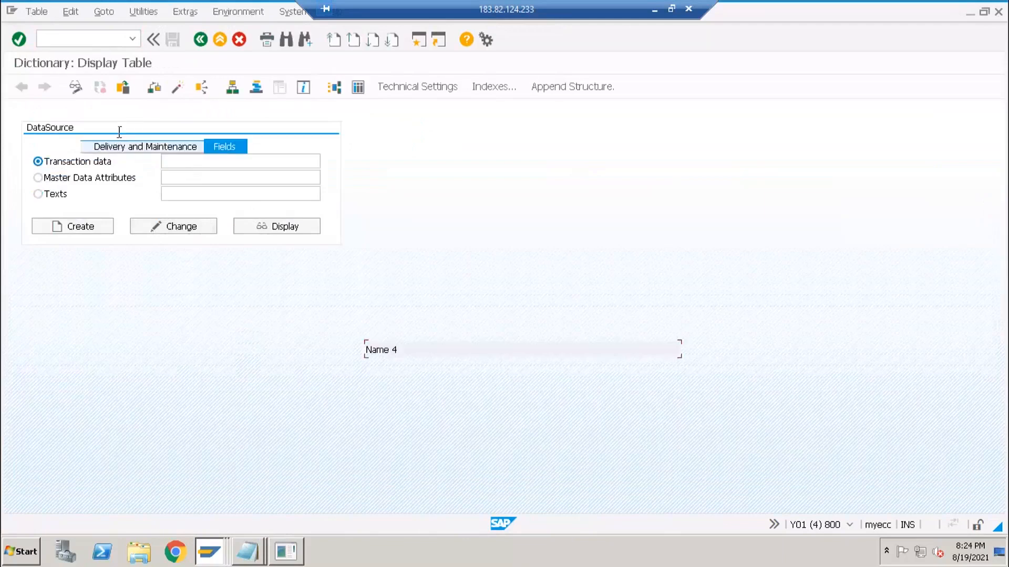
left_click_drag(179, 113, 96, 133)
left_click_drag(274, 130, 70, 257)
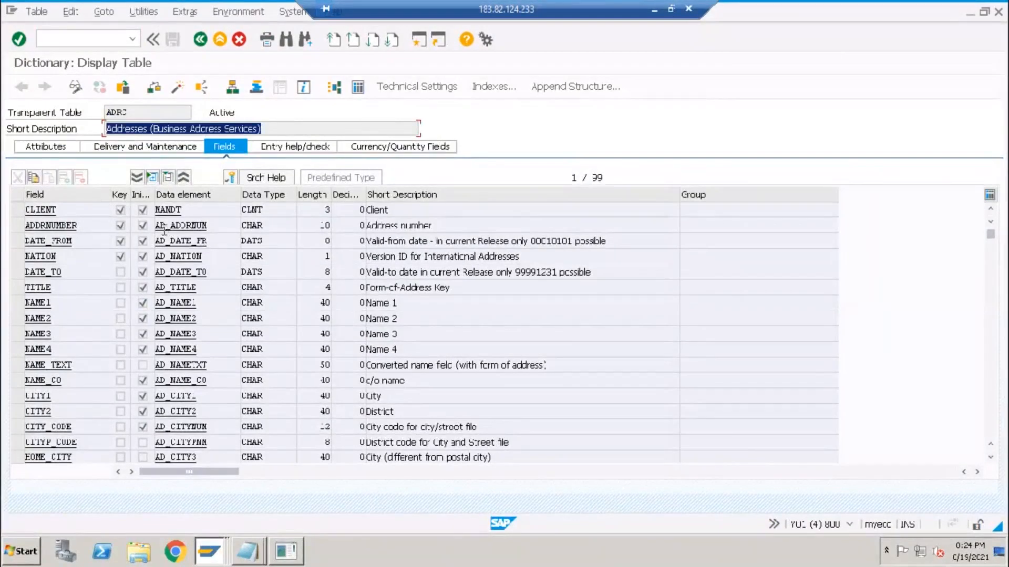
left_click(15, 224)
left_click(15, 240, "shift")
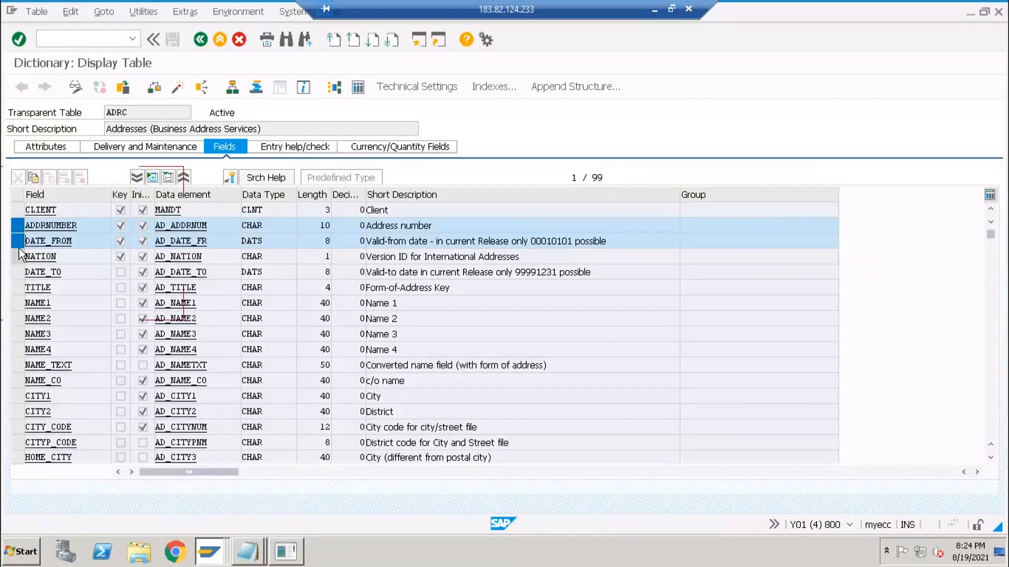
left_click(17, 256, "shift")
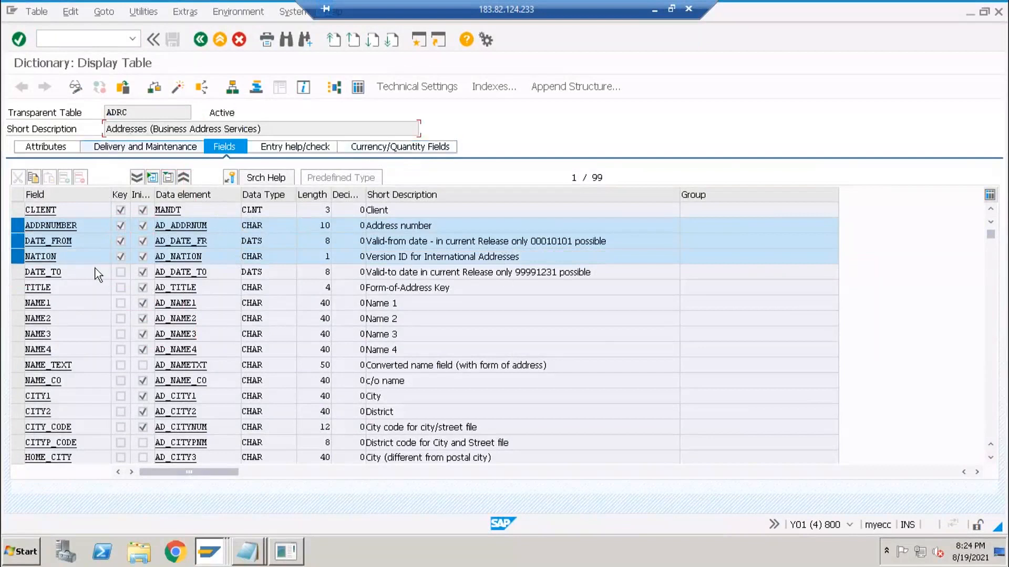
left_click(18, 226)
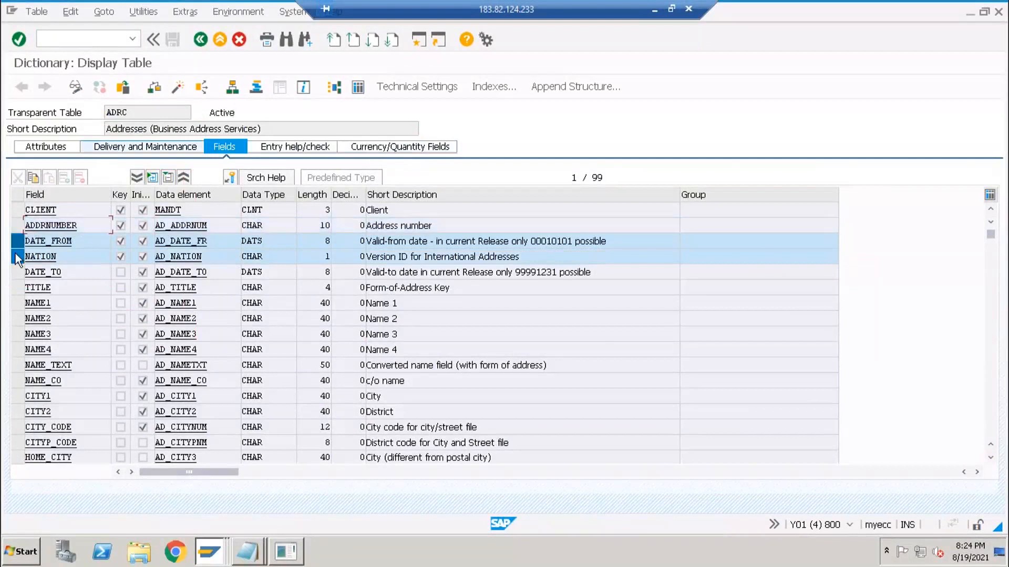
left_click(17, 242)
left_click(17, 257)
left_click(107, 225)
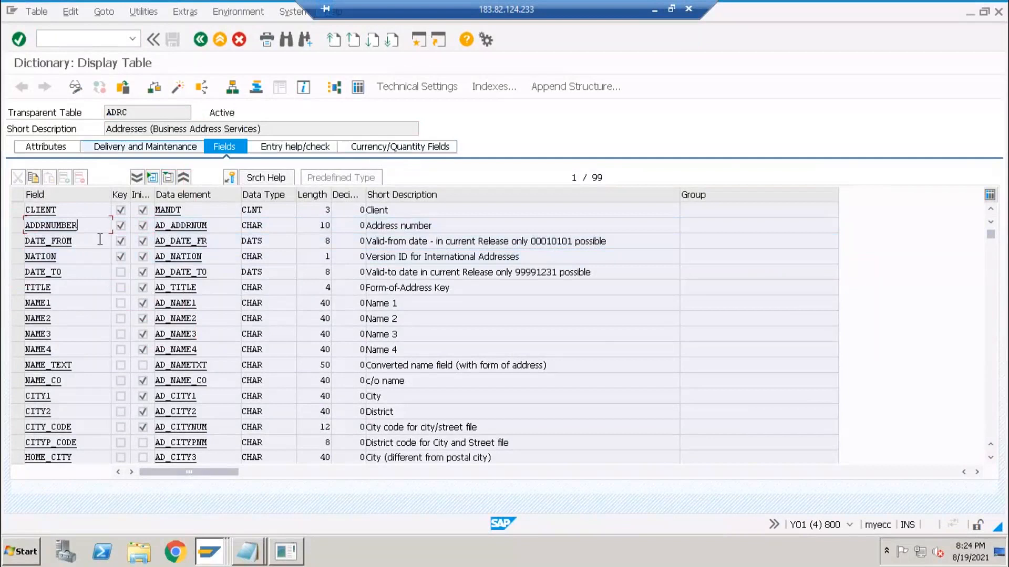
- In the generic DataSources session, choose Transaction data as the type and bring up Notepad
key("alt+Tab")
left_click(73, 181)
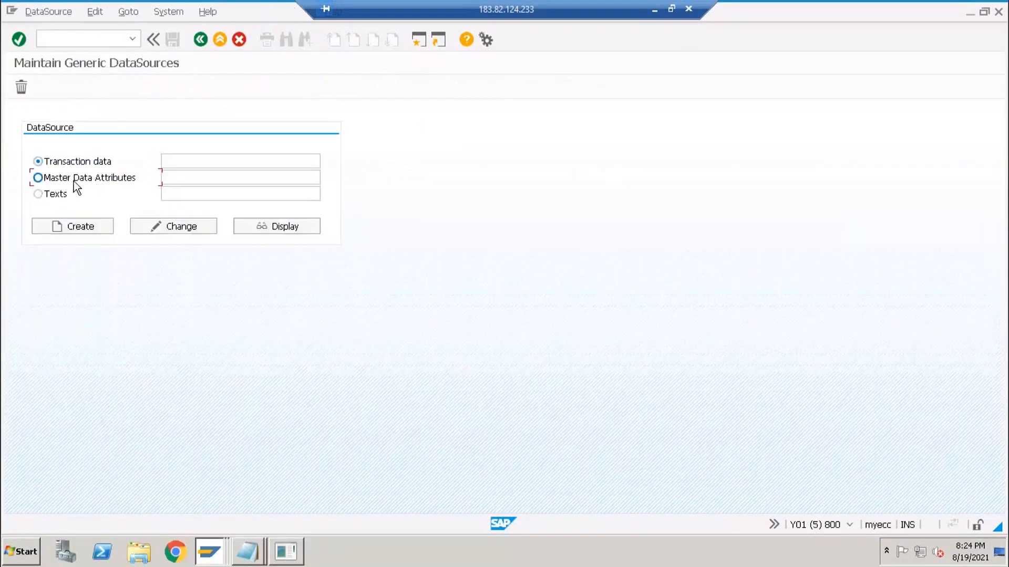
left_click(38, 161)
key("alt+Tab")
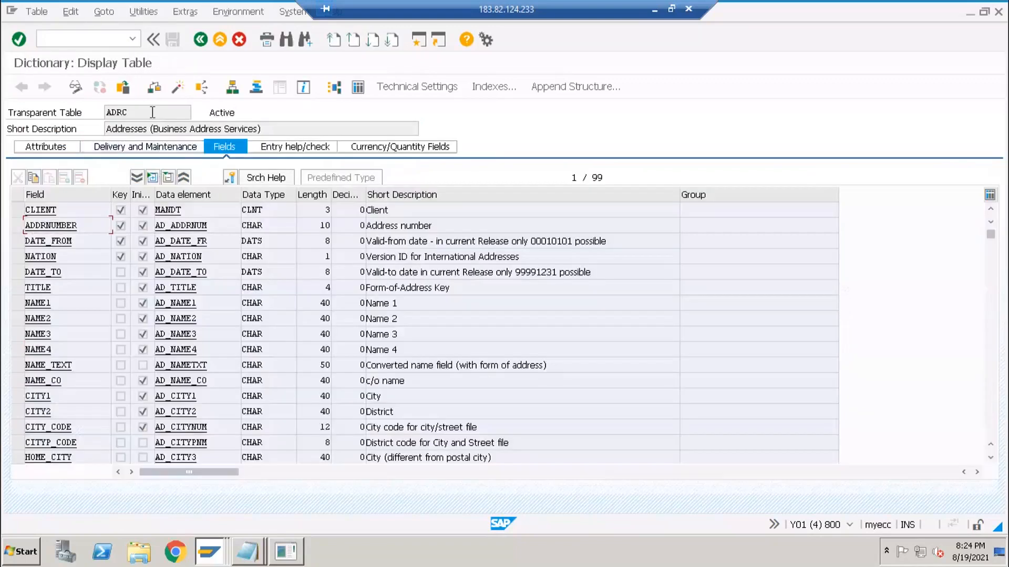
key("alt+Tab")
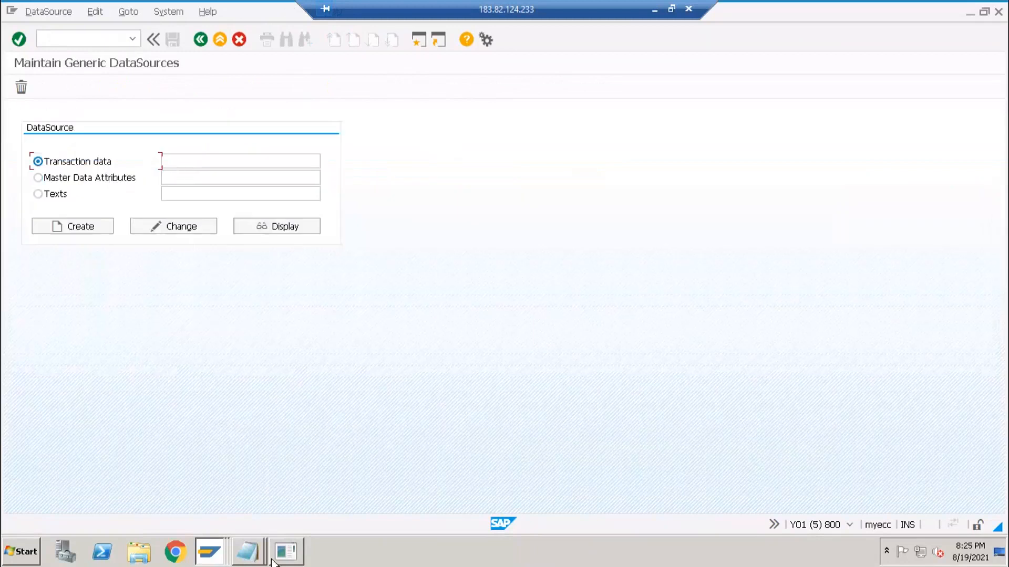
left_click(253, 554)
- Write and select the name ZDS_BW_TD_ADRC under CUSTOM Datasources, then return to SAP
left_click(266, 521)
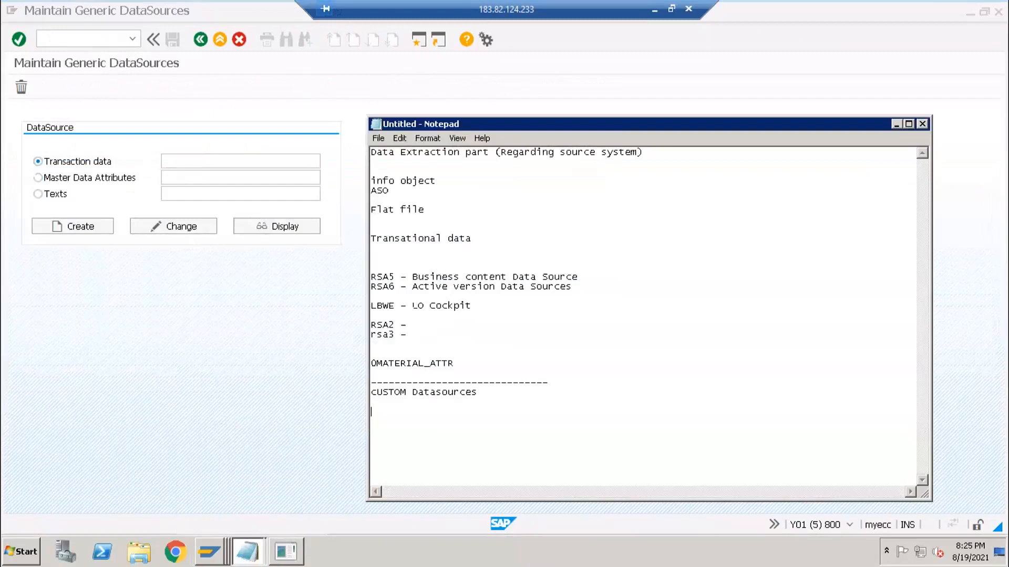
type("DS")
type("_ADR")
type("BW")
type("_")
type("TD")
type("_")
left_click(407, 412)
left_click(420, 413)
left_click(455, 411)
left_click_drag(400, 410, 369, 412)
left_click(385, 412)
left_click(452, 412)
left_click_drag(454, 412, 372, 413)
key("ctrl+c")
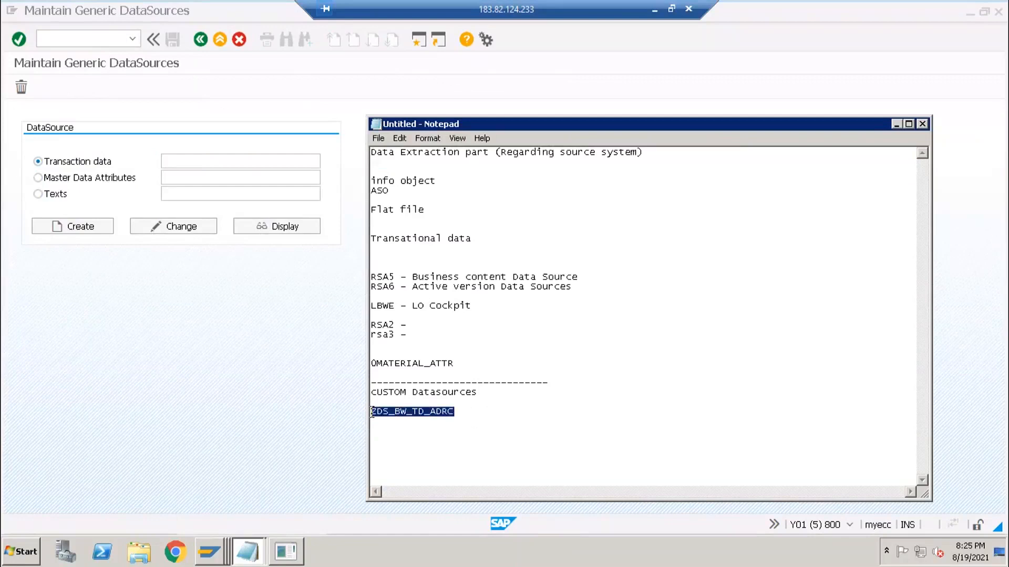
left_click(200, 178)
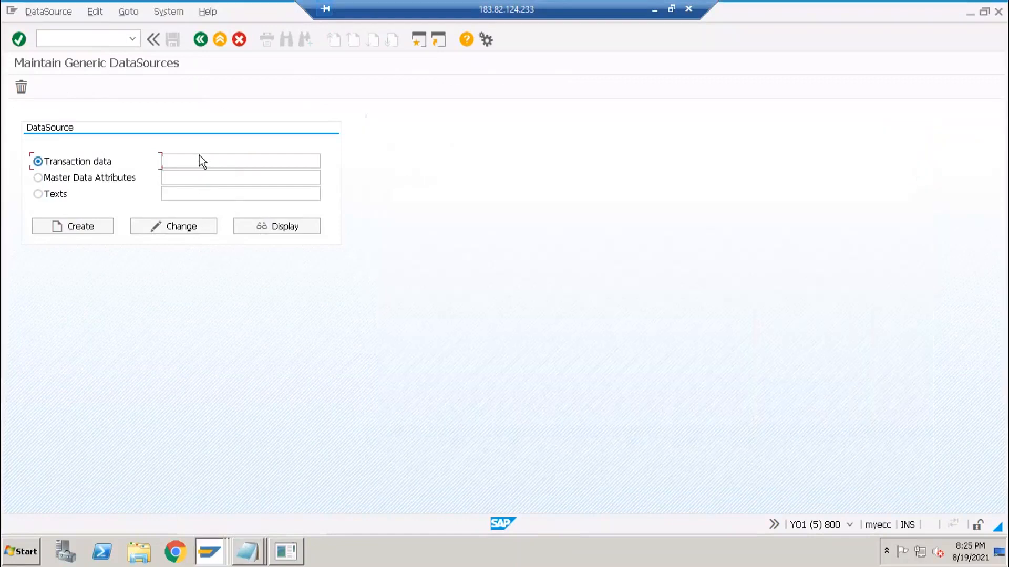
- Paste ZDS_BW_TD_ADRC as the transaction data DataSource name and create it
left_click(200, 160)
key("ctrl+v")
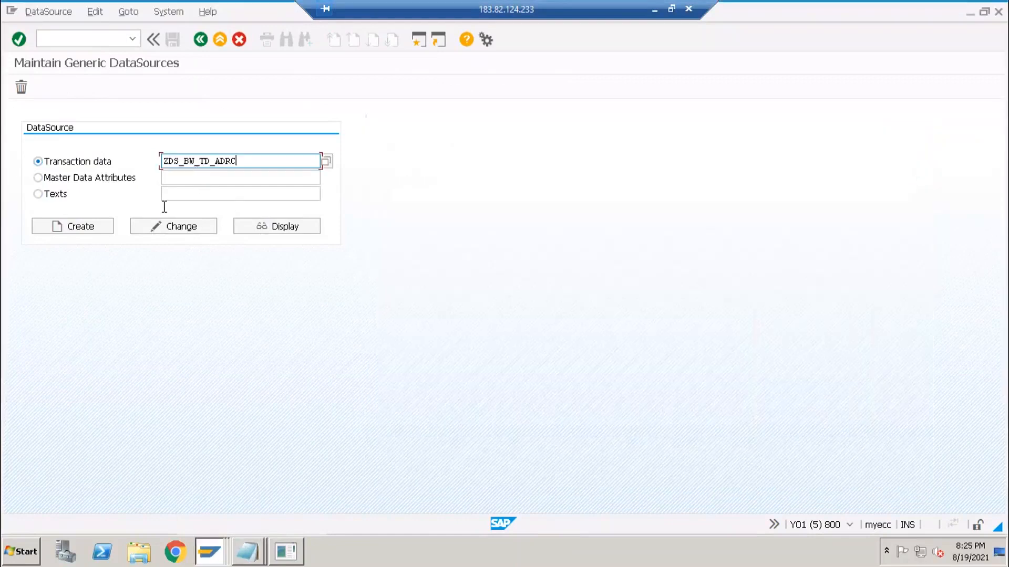
left_click(81, 228)
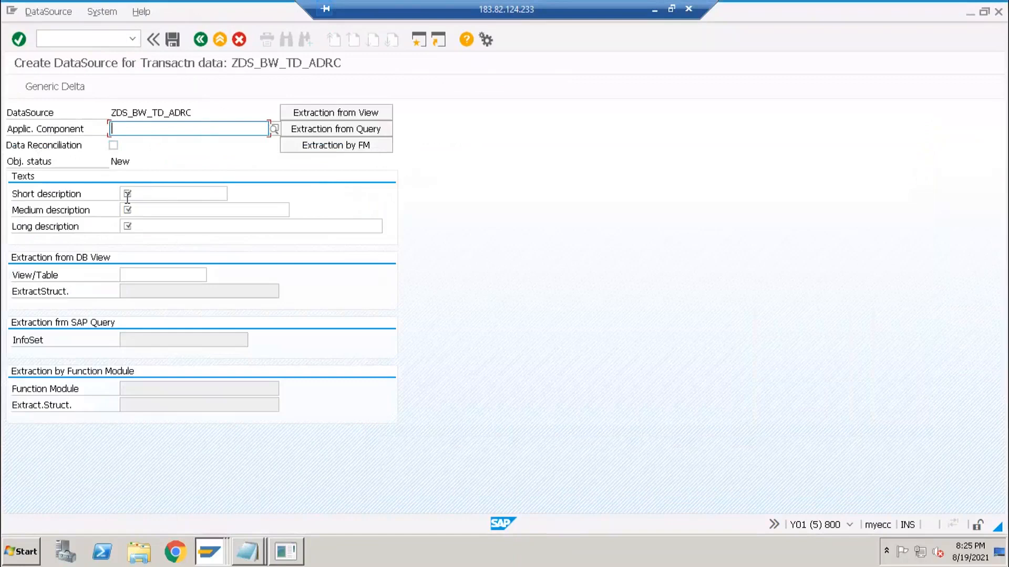
- Set the application component to LO-IO (Logistics Master Data) from the component tree
left_click(149, 113)
left_click(166, 131)
left_click(274, 128)
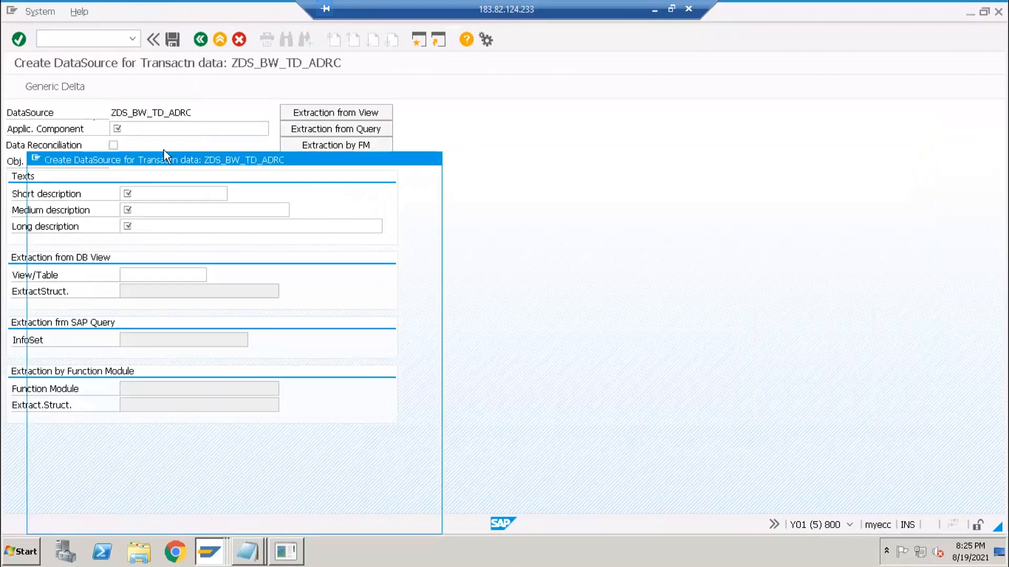
left_click_drag(265, 160, 436, 124)
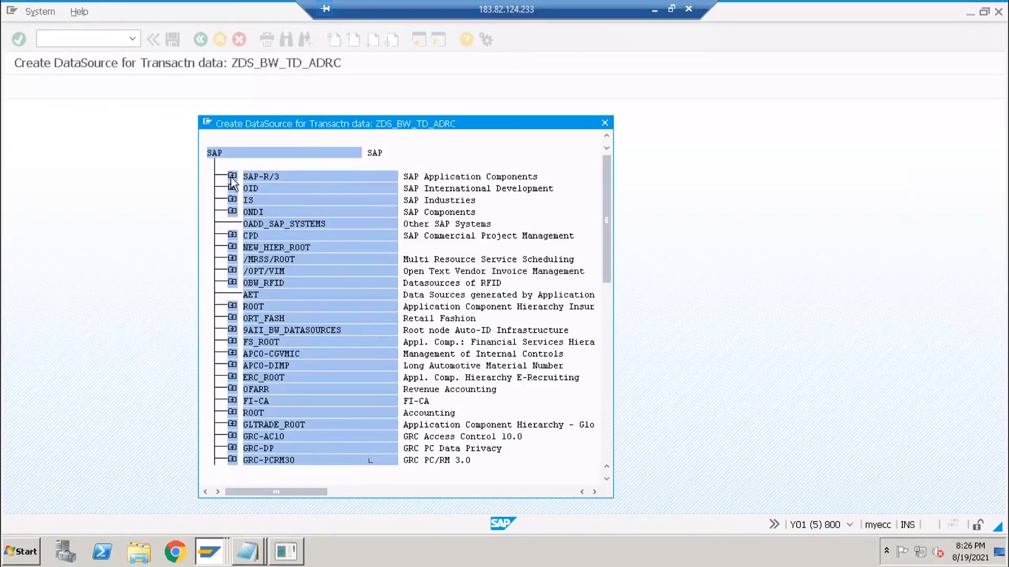
left_click(231, 177)
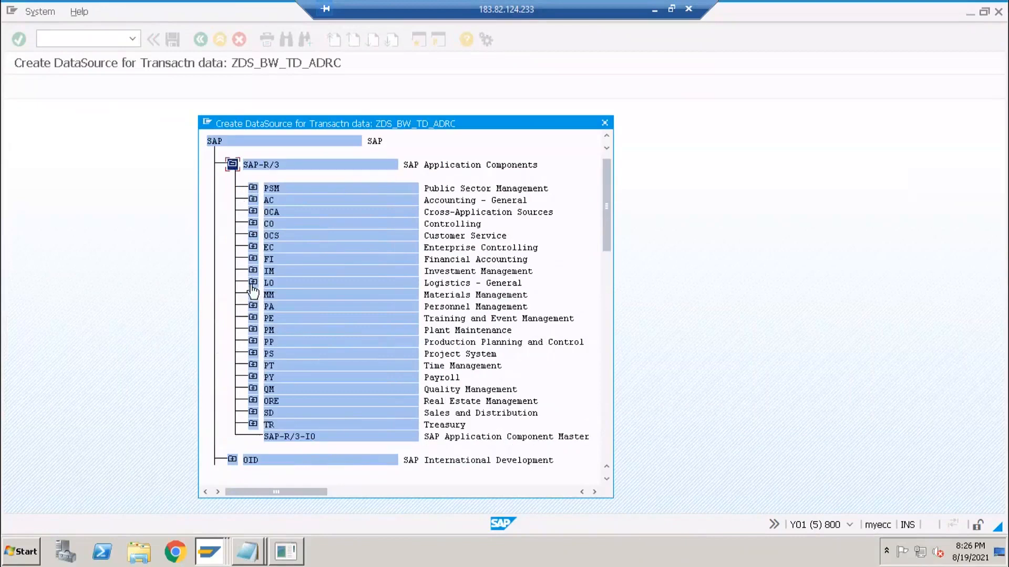
left_click(252, 284)
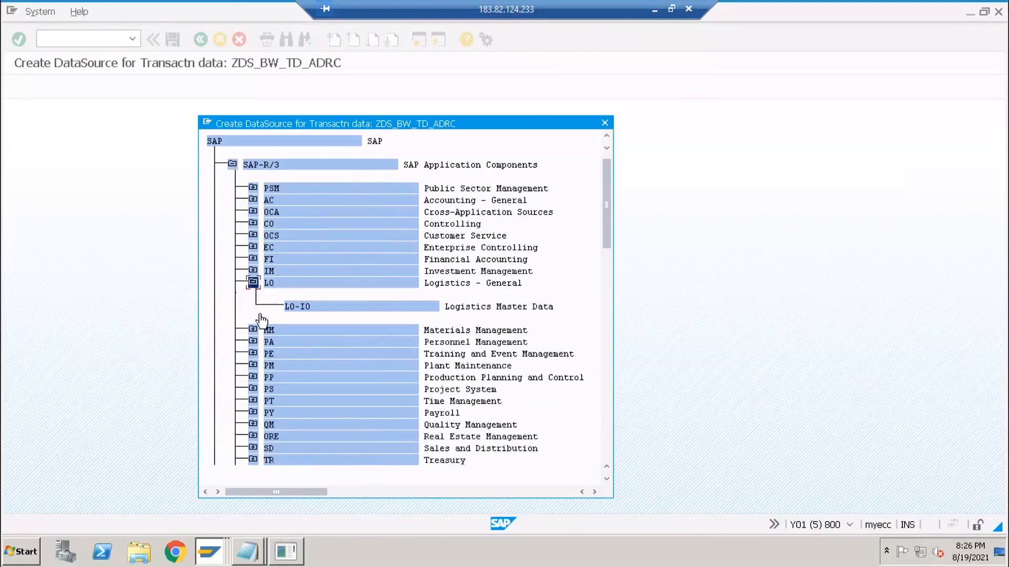
left_click(296, 306)
double_click(291, 306)
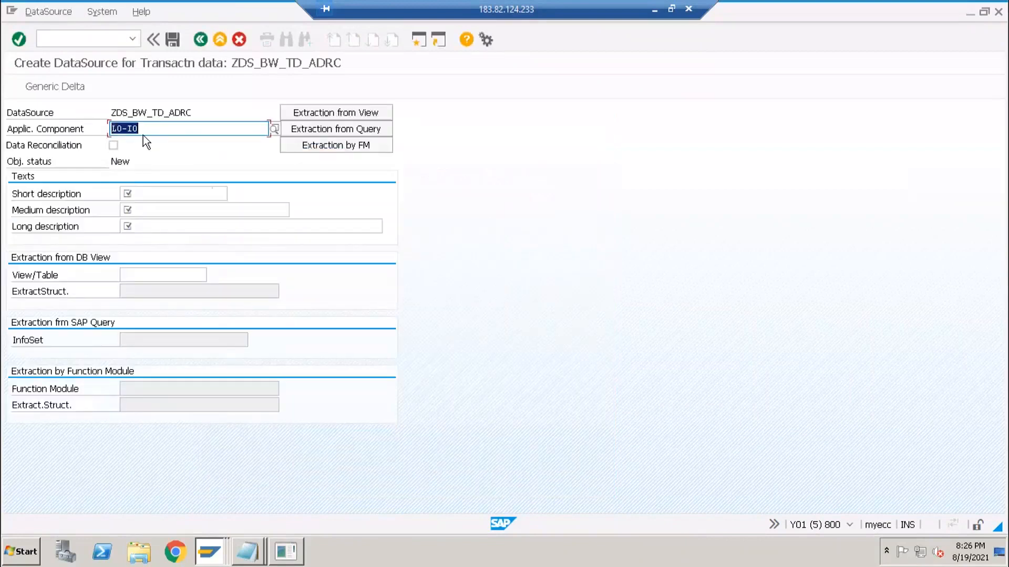
- Enter 'Address Data' as the short description
left_click(164, 190)
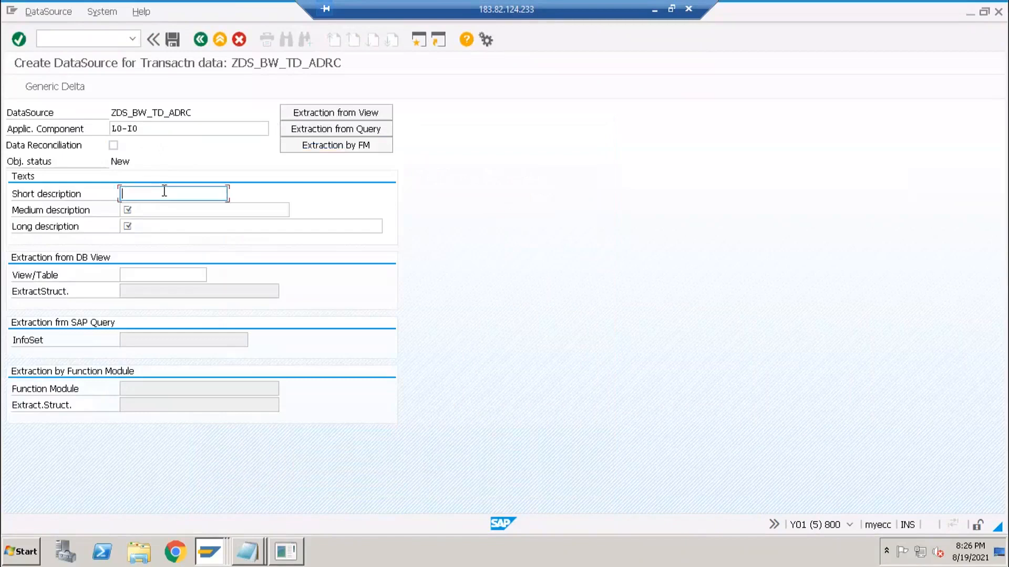
type("Addre")
type("atqa")
key("BackSpace")
key("BackSpace")
type("a")
- Enter 'DataSource on ADRC table' as both the medium and long descriptions
left_click(158, 212)
type("Data S")
key("BackSpace")
key("BackSpace")
type("Source for")
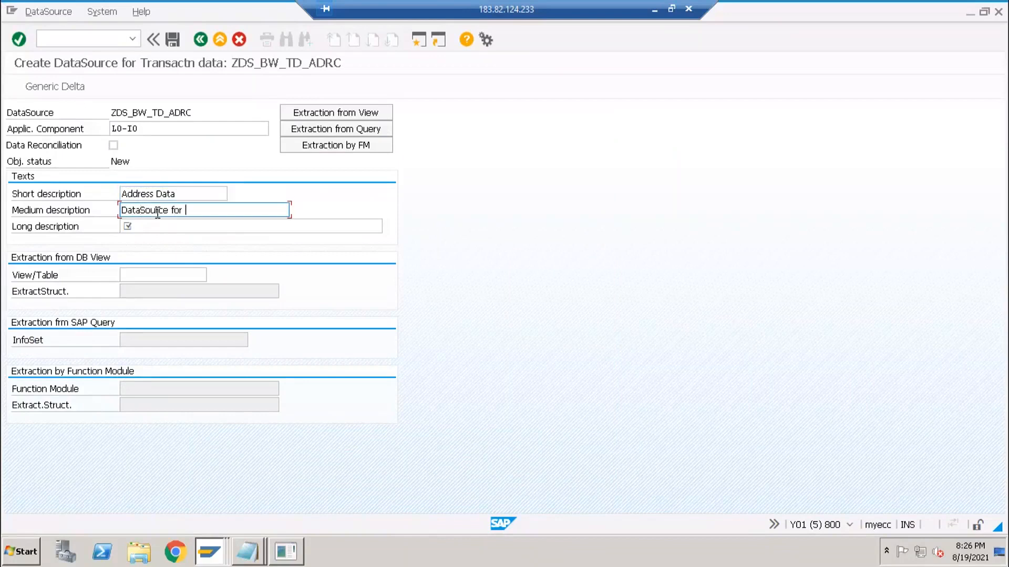
key("BackSpace")
key("BackSpace")
key("BackSpace")
key("BackSpace")
type("on ADR")
key("ctrl+a")
key("ctrl+c")
key("End")
left_click(160, 229)
key("ctrl+v")
left_click(234, 207)
type("table")
left_click(236, 232)
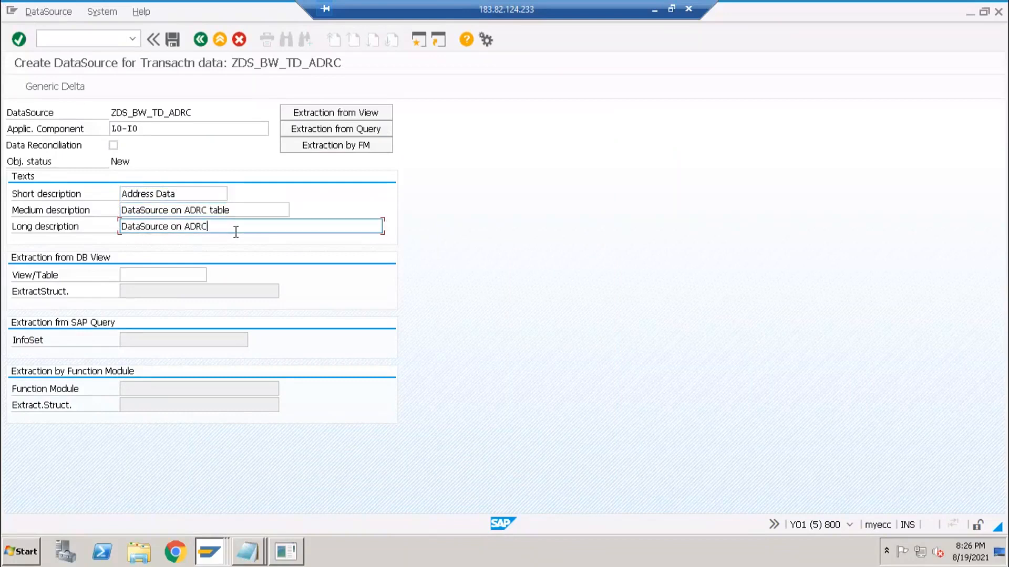
type("table")
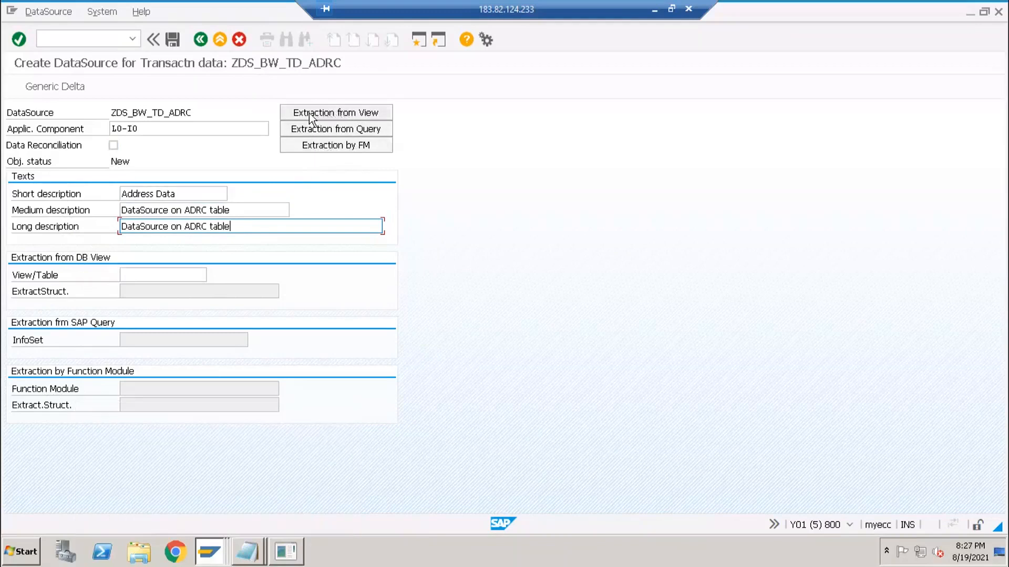
- Compare the table/view and function-module extraction options, then settle on extraction from a table or view
left_click(332, 113)
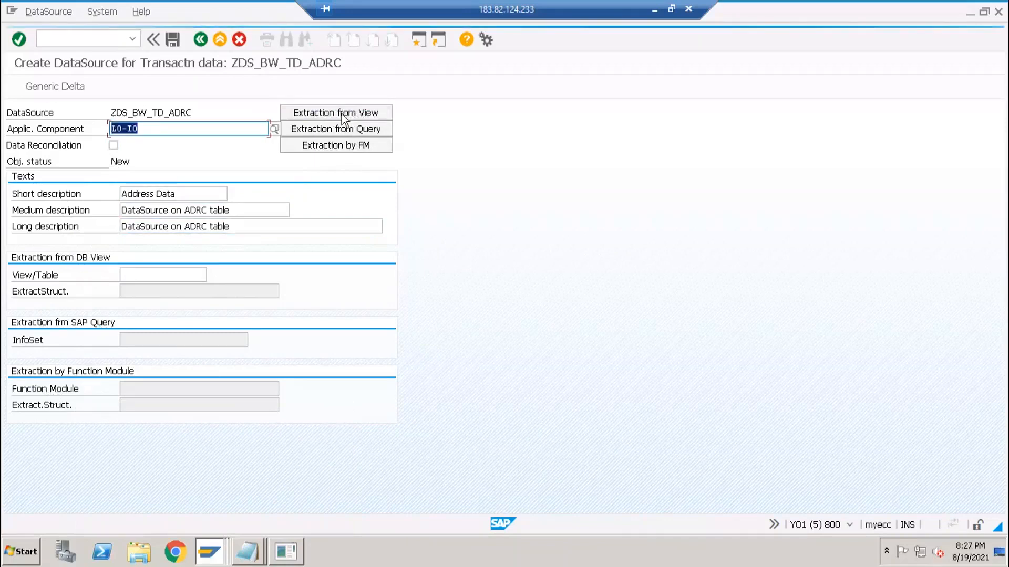
left_click(122, 274)
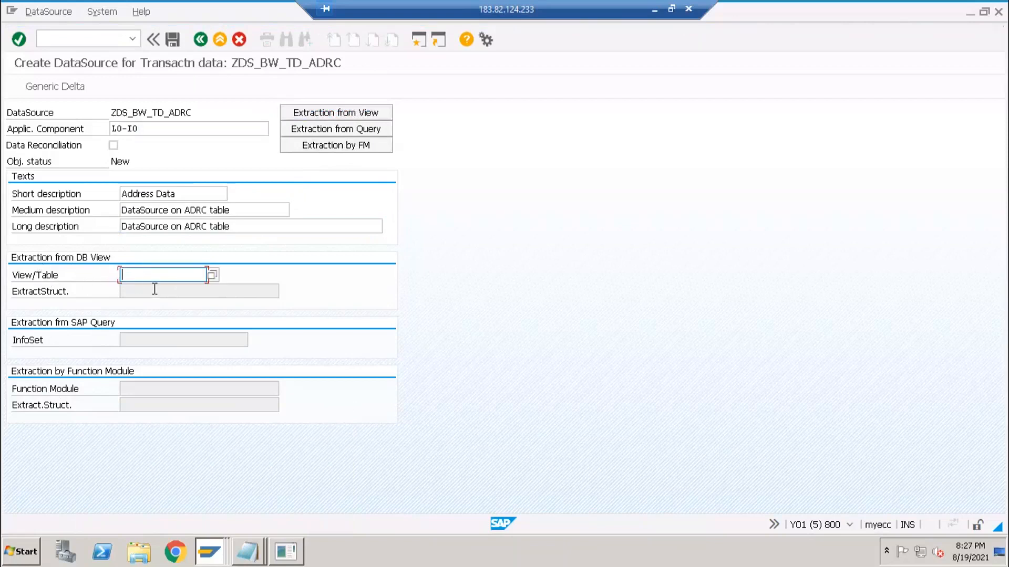
left_click(343, 144)
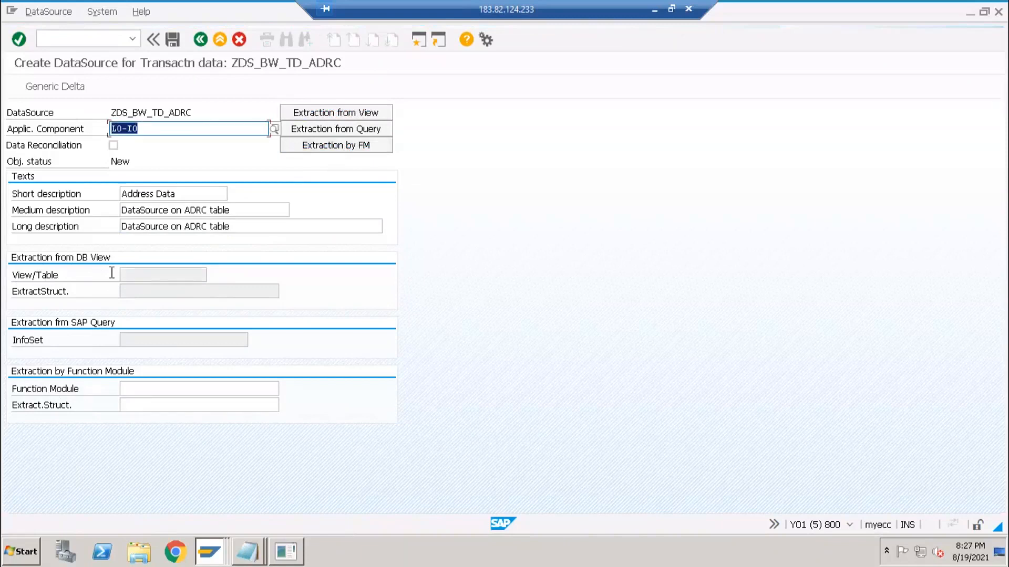
left_click(139, 389)
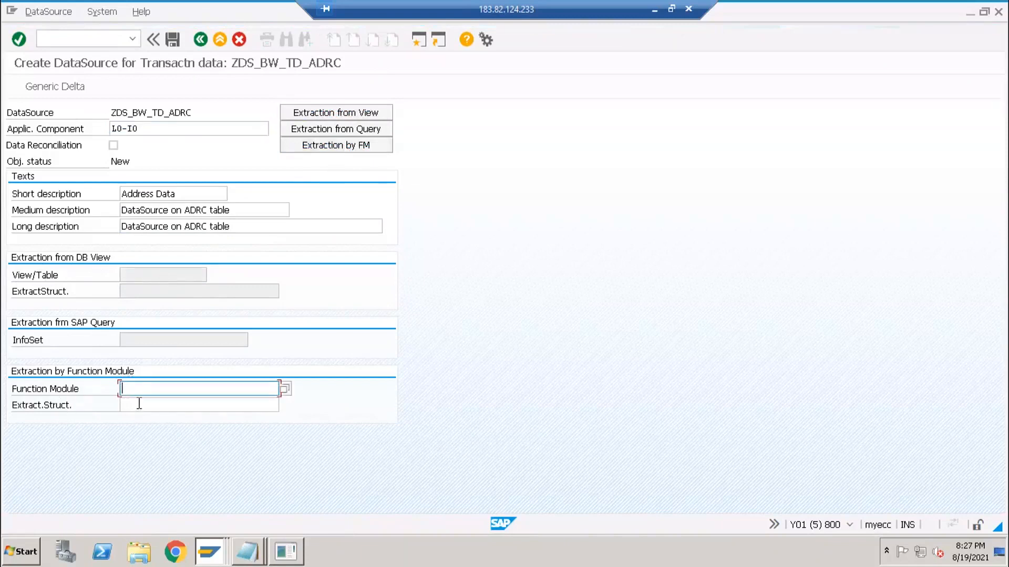
left_click(139, 405)
left_click(135, 393)
left_click(132, 405)
left_click(136, 391)
left_click(134, 403)
left_click(129, 390)
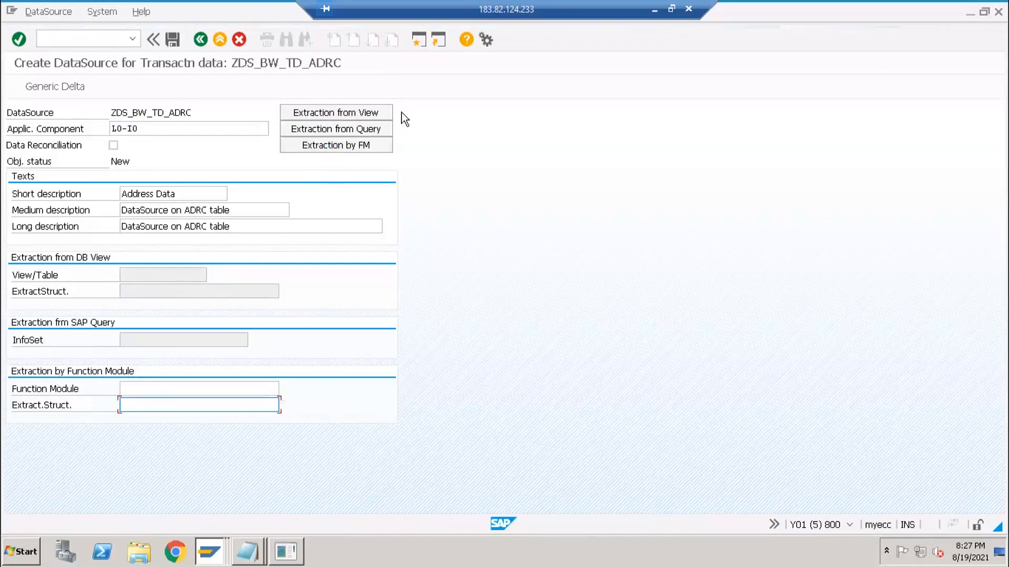
left_click(345, 115)
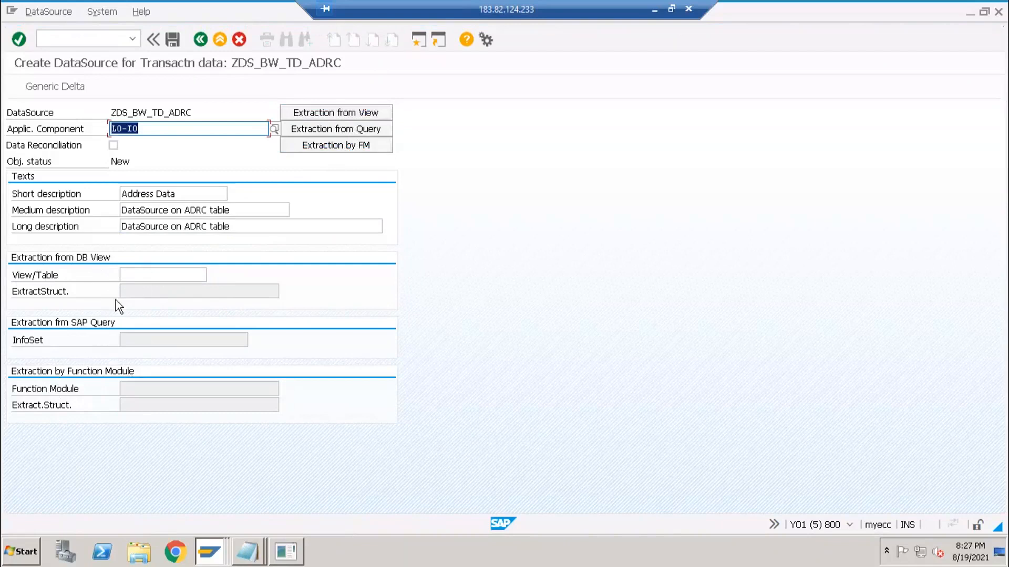
- Enter ADRC as the source table and save the DataSource
left_click(149, 275)
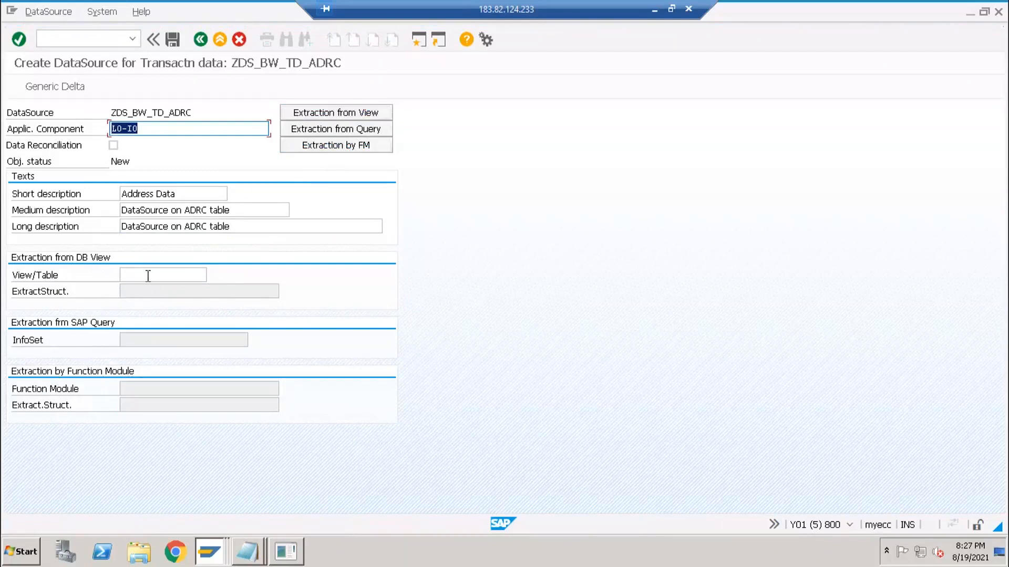
left_click(27, 278)
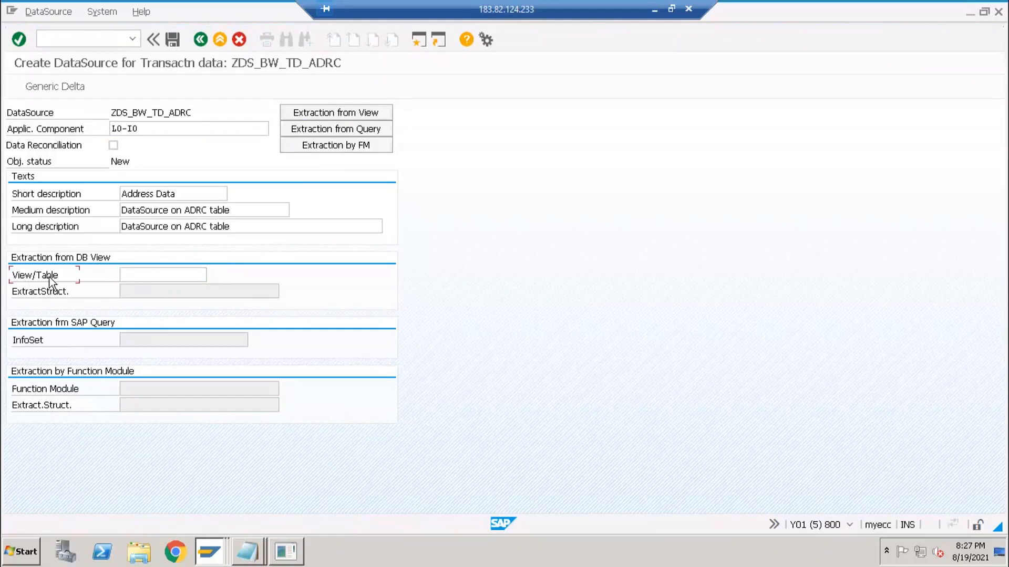
left_click(143, 274)
key("alt+Tab")
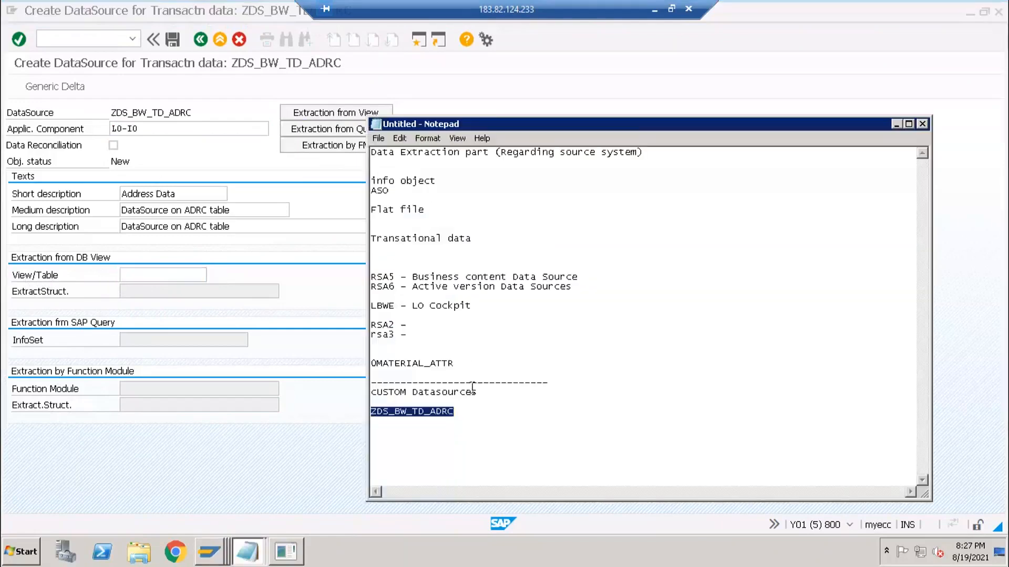
left_click(150, 275)
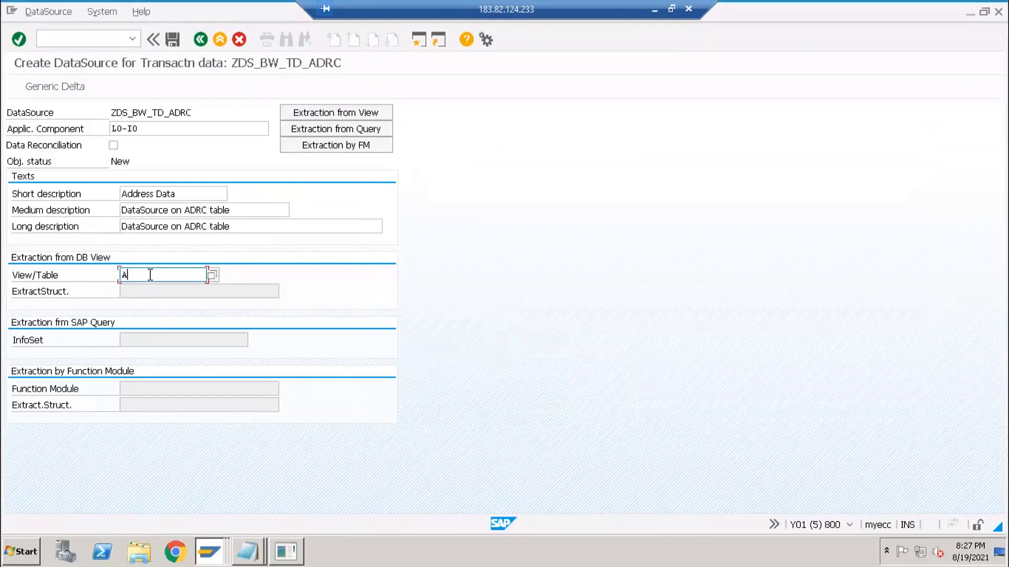
key("Return")
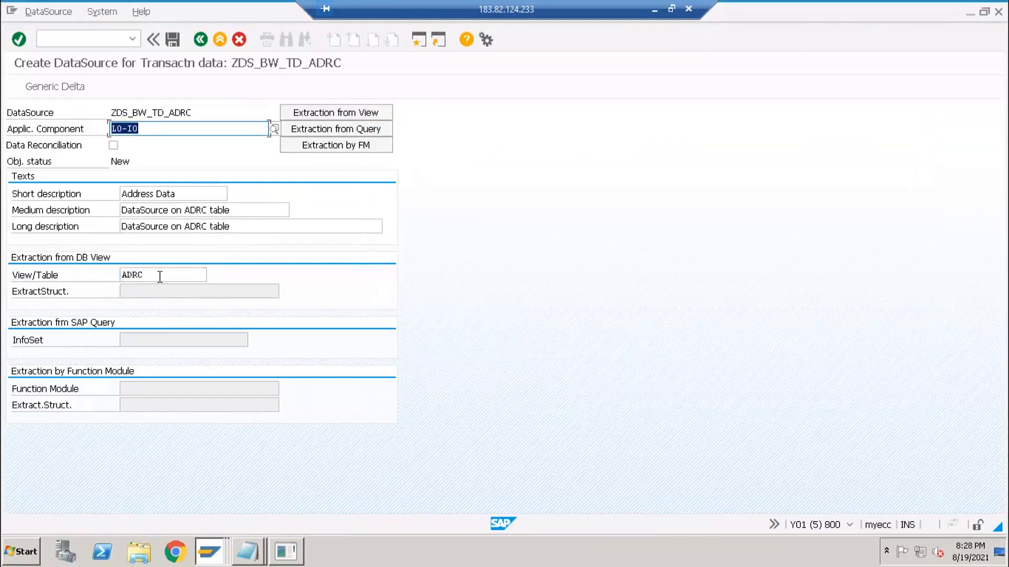
left_click(171, 275)
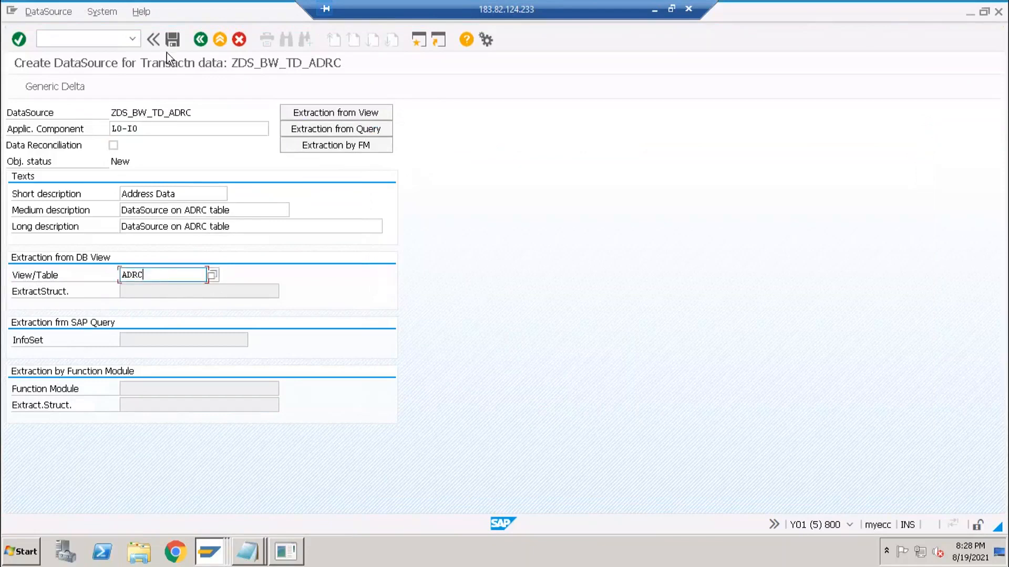
left_click(172, 39)
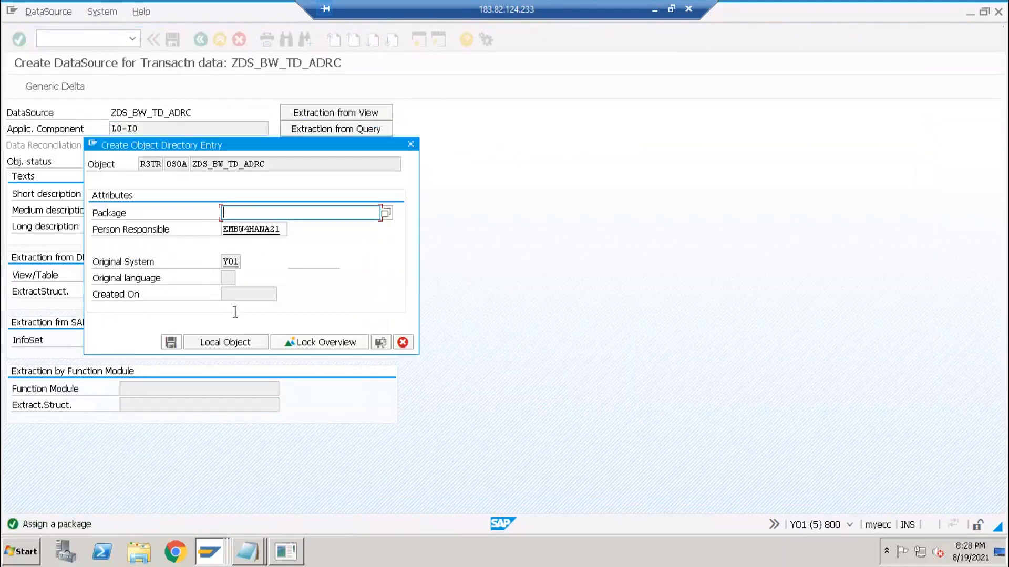
- Save ZDS_BW_TD_ADRC as a local object and inspect its generated extract structure ZOXID30600
left_click(229, 342)
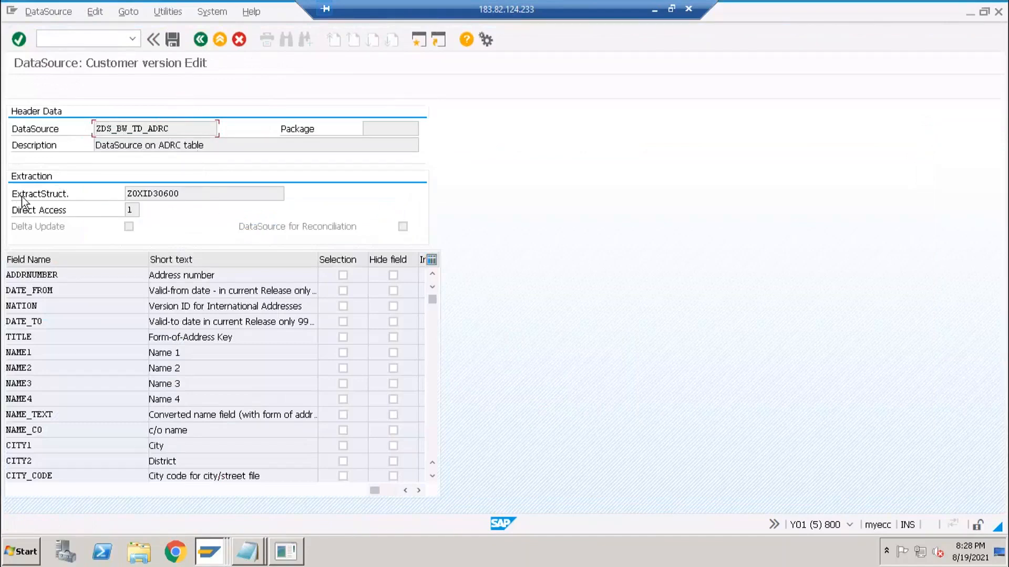
left_click(194, 192)
left_click_drag(194, 193, 72, 195)
left_click(138, 195)
left_click_drag(111, 194, 121, 196)
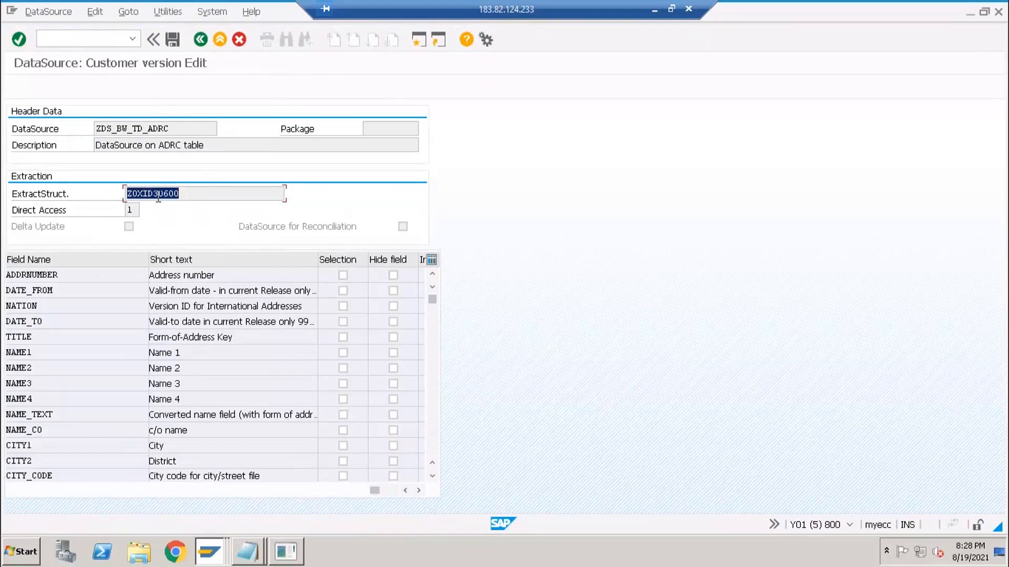
left_click(158, 195)
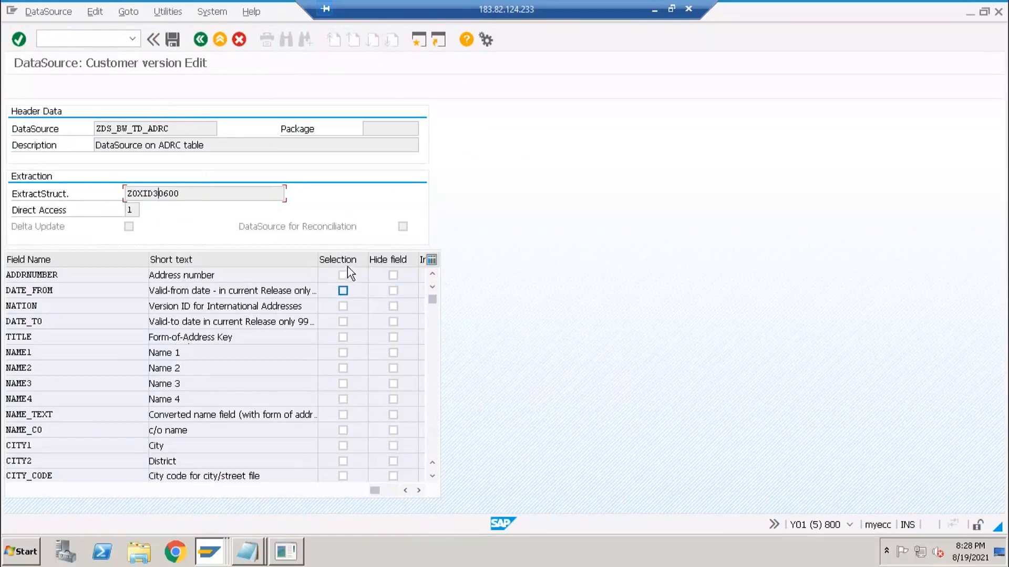
- Mark ADDRNUMBER, DATE_FROM and NATION as selection fields and save the DataSource
left_click(418, 491)
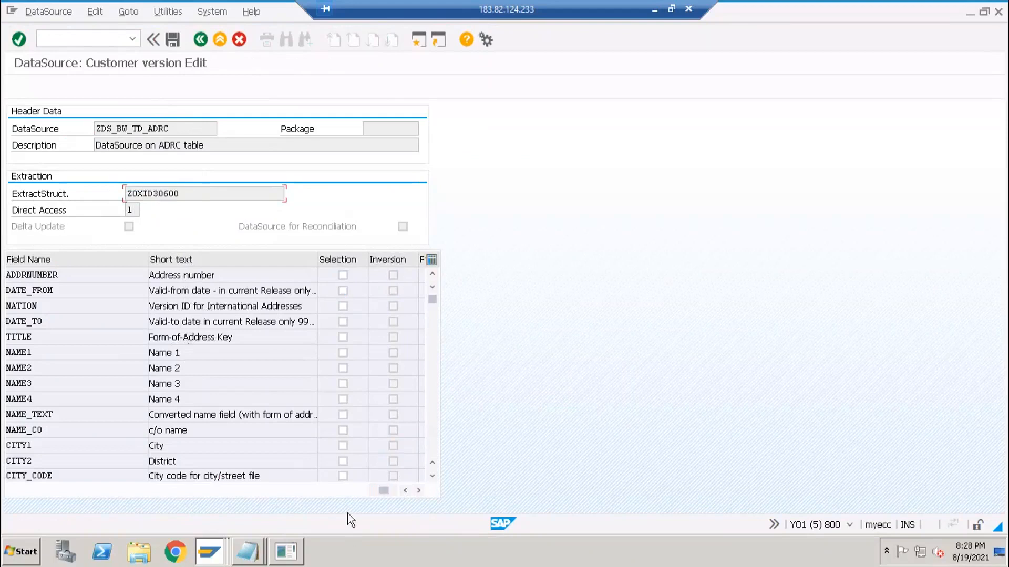
left_click(404, 491)
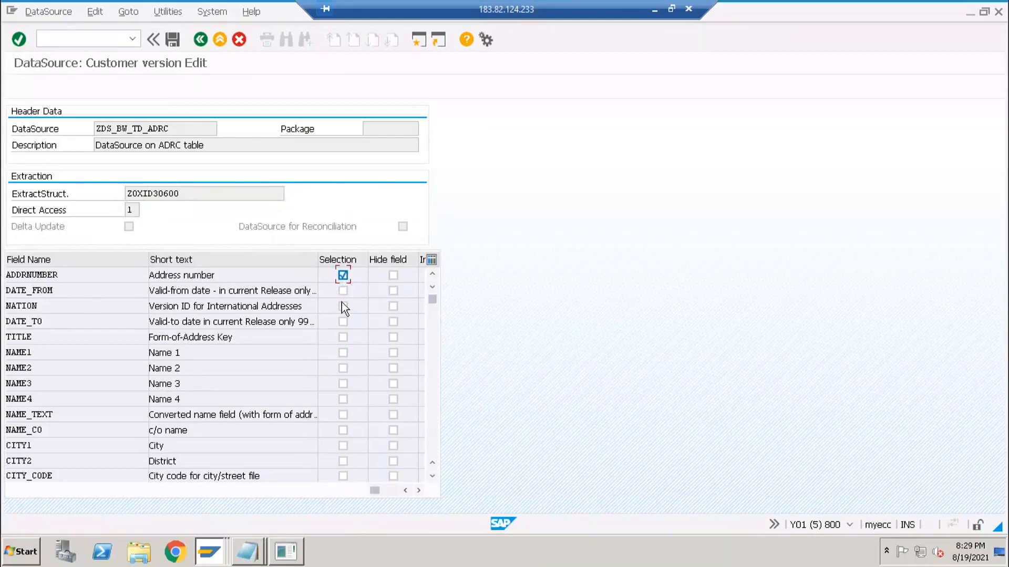
left_click(342, 290)
left_click(173, 39)
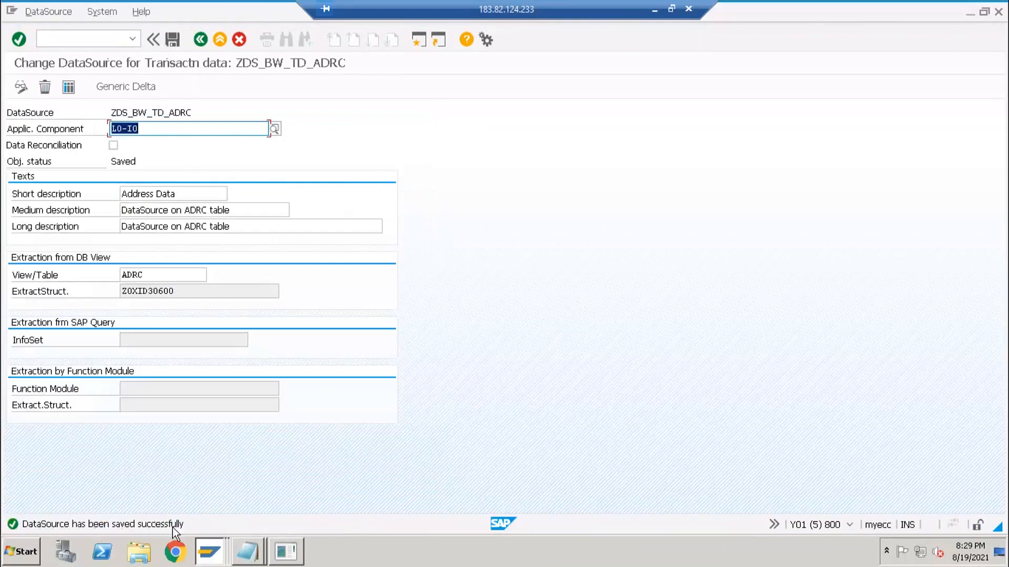
- Open the extractor checker with /orsa3 and load DataSource ZDS_BW_TD_ADRC in place of 0FI_AP_3
left_click(91, 36)
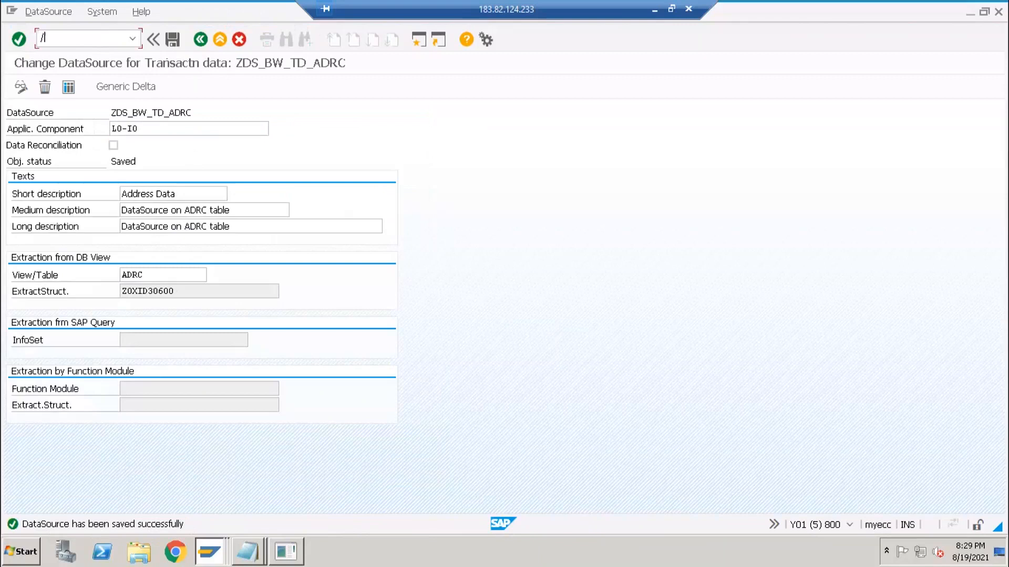
type("/orsa3")
key("Return")
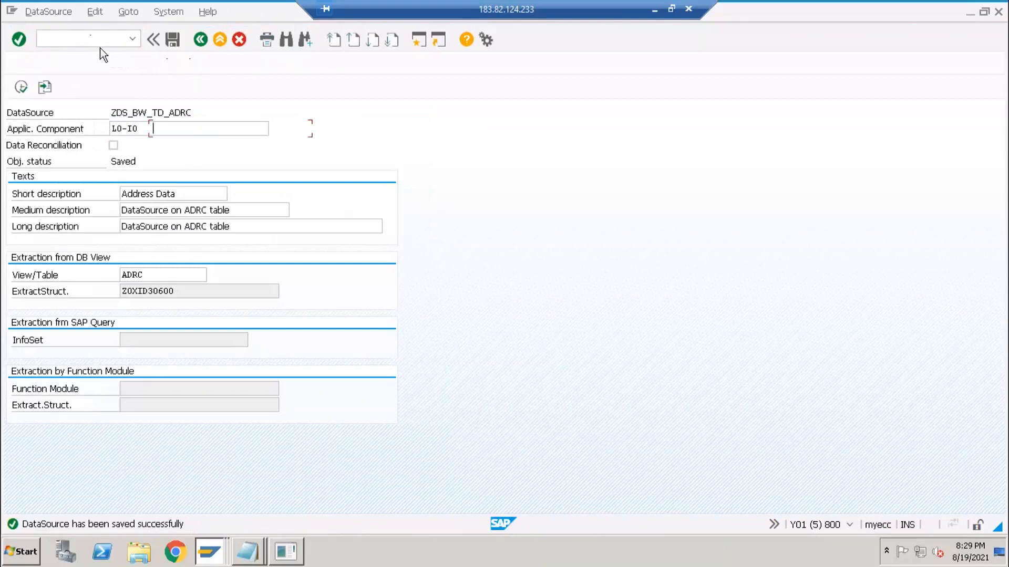
key("alt+Tab")
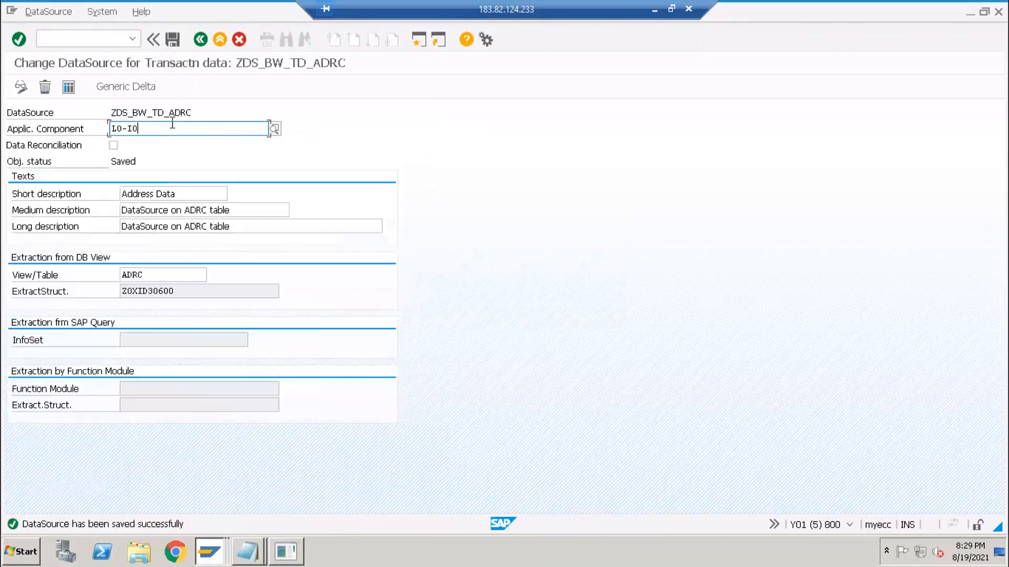
double_click(105, 112)
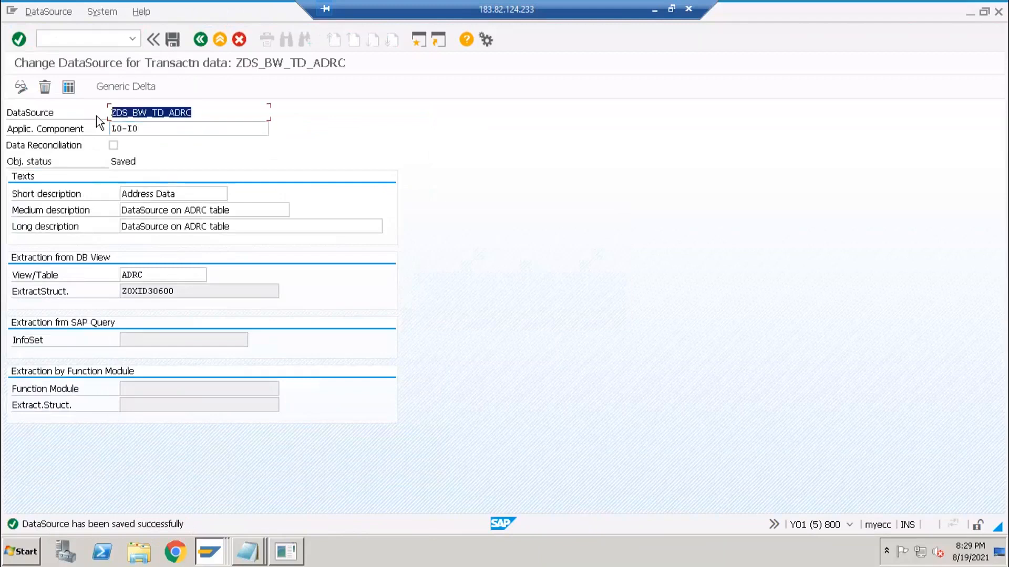
key("ctrl+c")
key("alt+Tab")
key("ctrl+v")
key("Return")
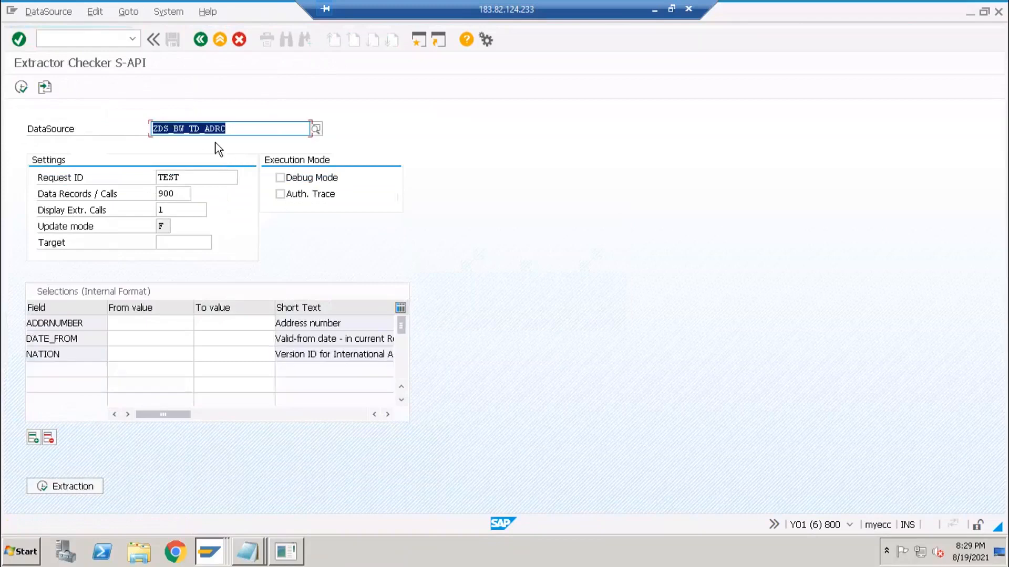
- Review the ADDRNUMBER, DATE_FROM and NATION selection fields in the extractor checker
left_click(134, 323)
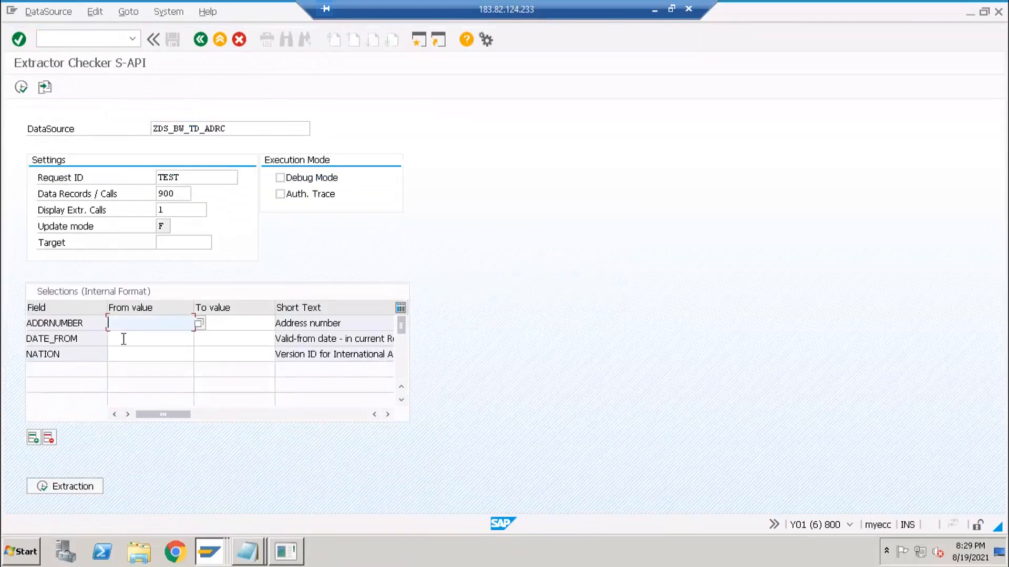
left_click(123, 342)
left_click(122, 353)
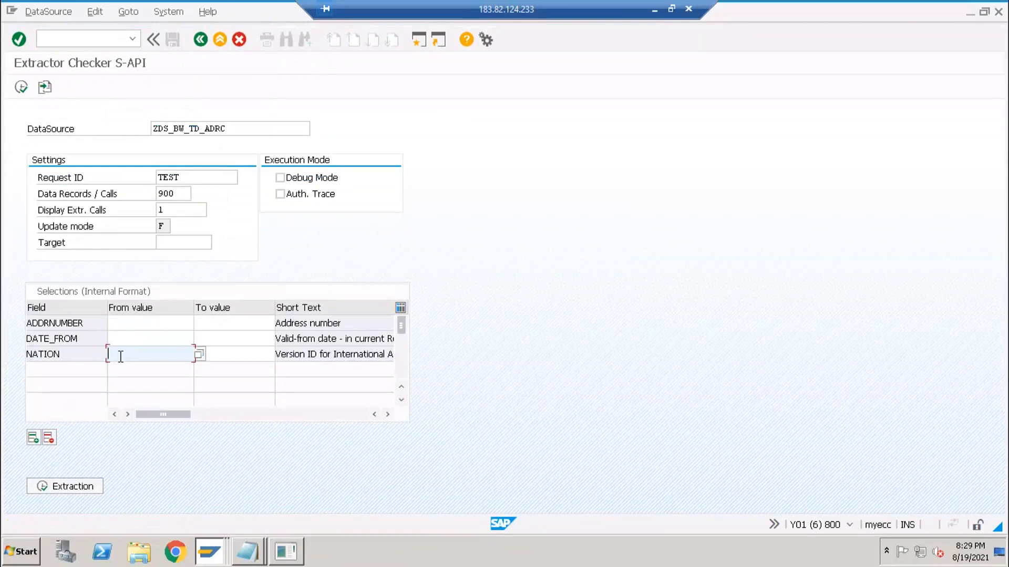
left_click(124, 333)
left_click(123, 328)
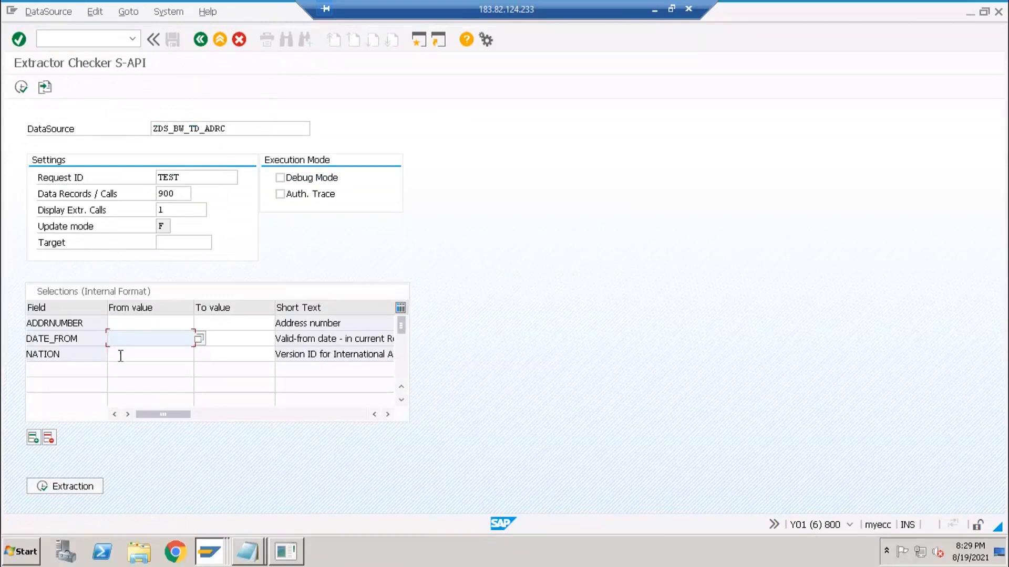
left_click(121, 354)
left_click(121, 342)
- Reopen ZDS_BW_TD_ADRC for changes, make CITYH_CODE a selection field, save, and go back
key("alt+Tab")
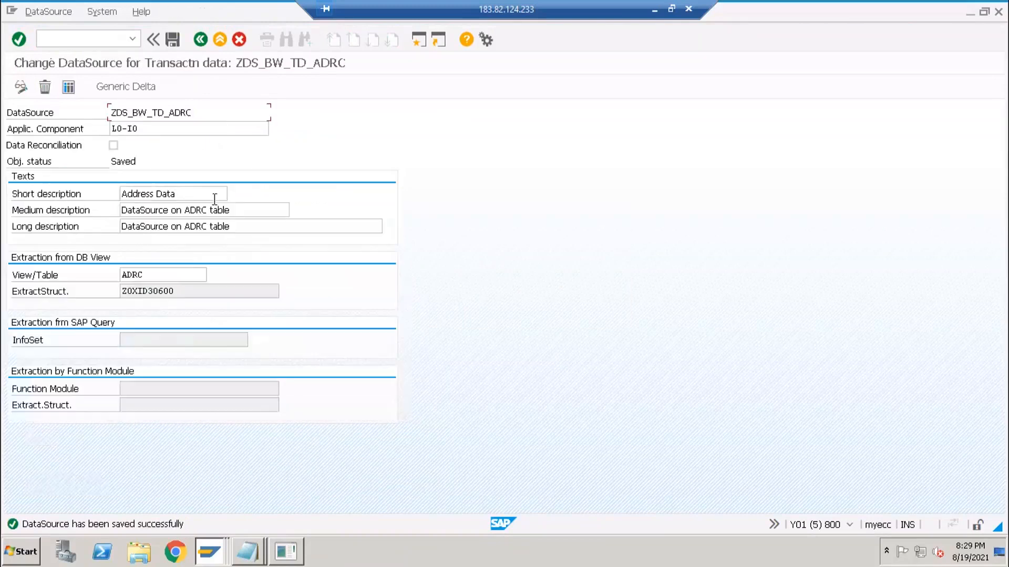
left_click(206, 40)
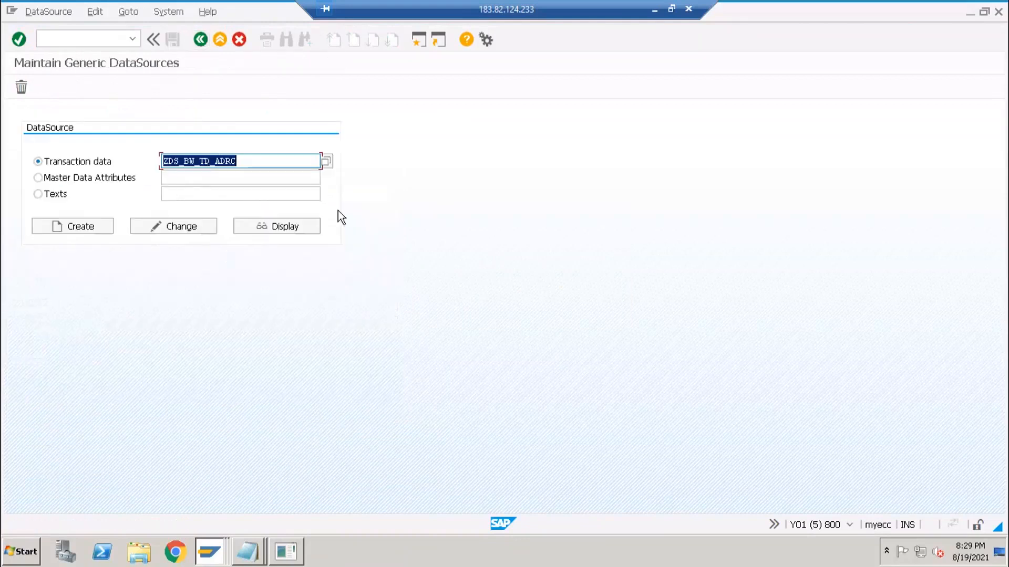
left_click(184, 229)
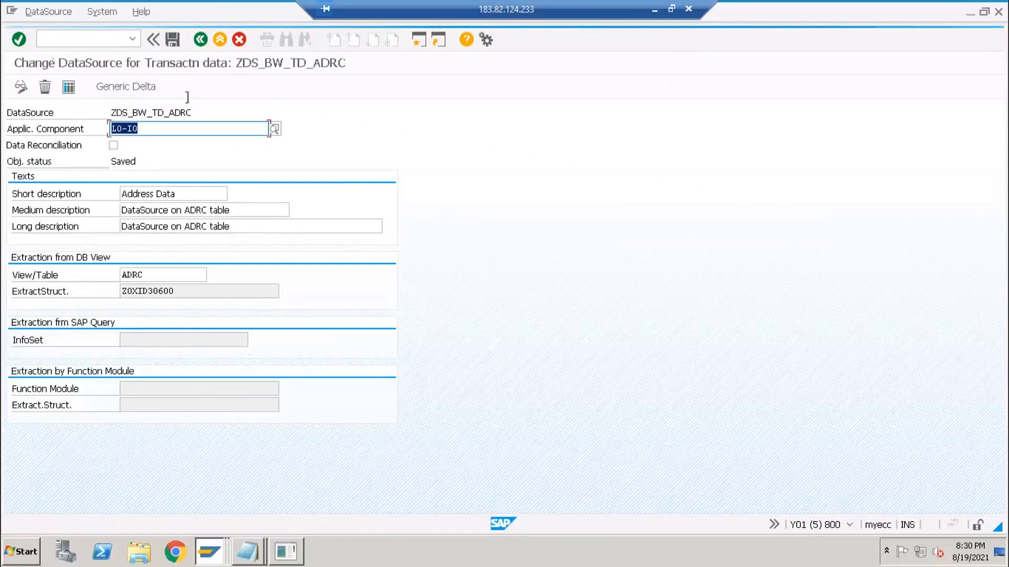
left_click(172, 40)
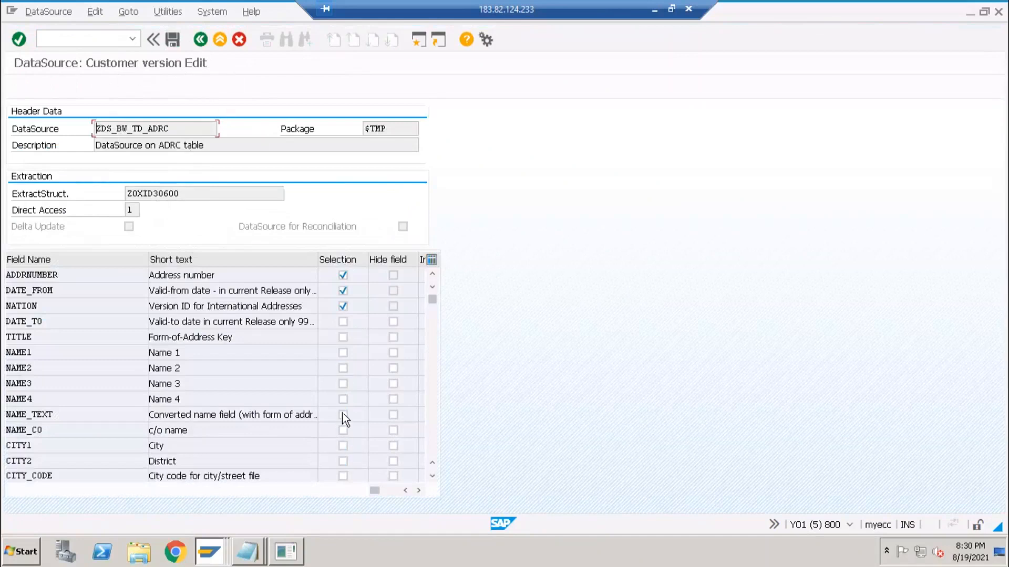
scroll(342, 417, "down", 1)
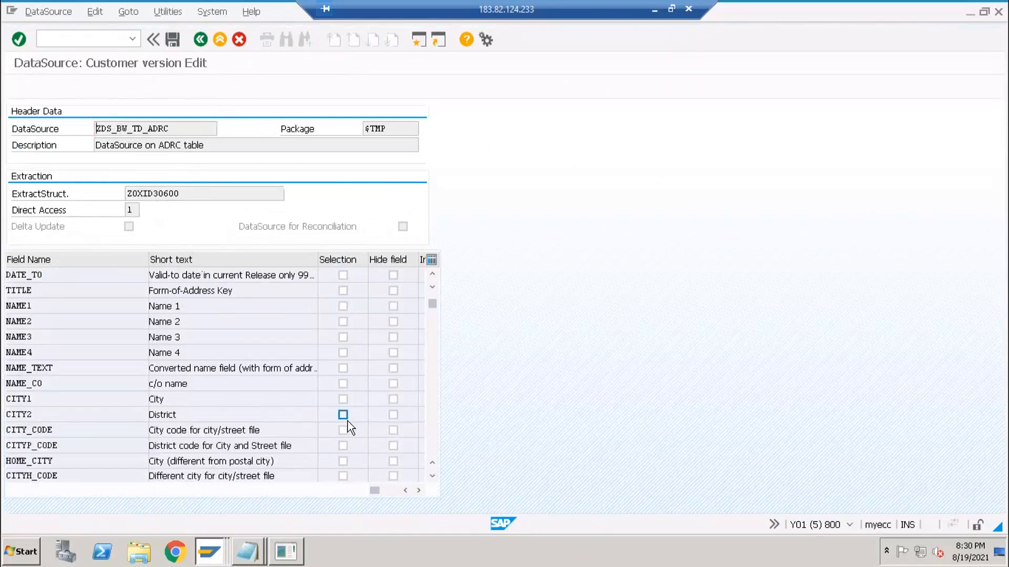
scroll(348, 421, "down", 1)
scroll(262, 368, "down", 1)
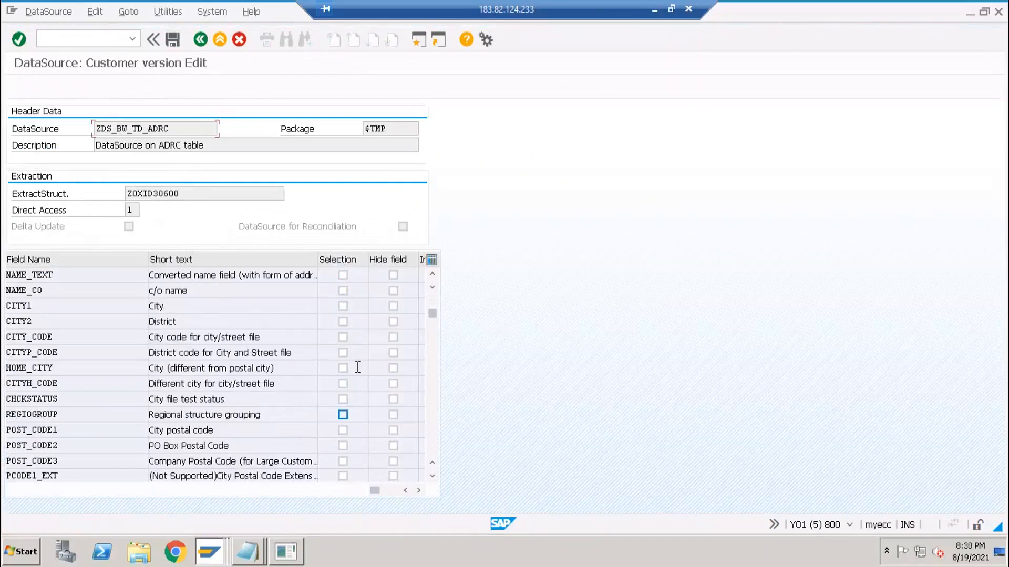
left_click(342, 383)
left_click(174, 44)
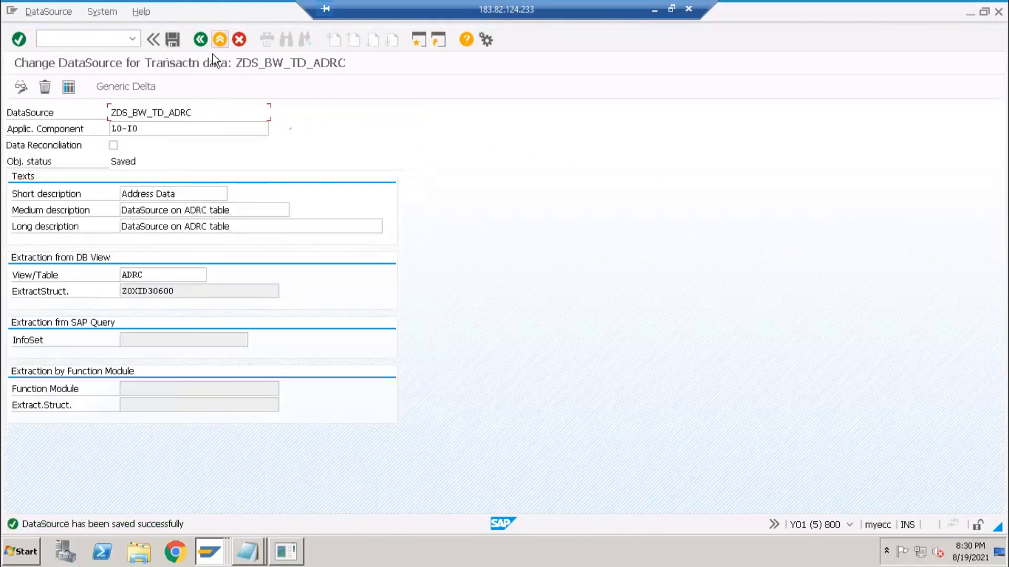
key("F3")
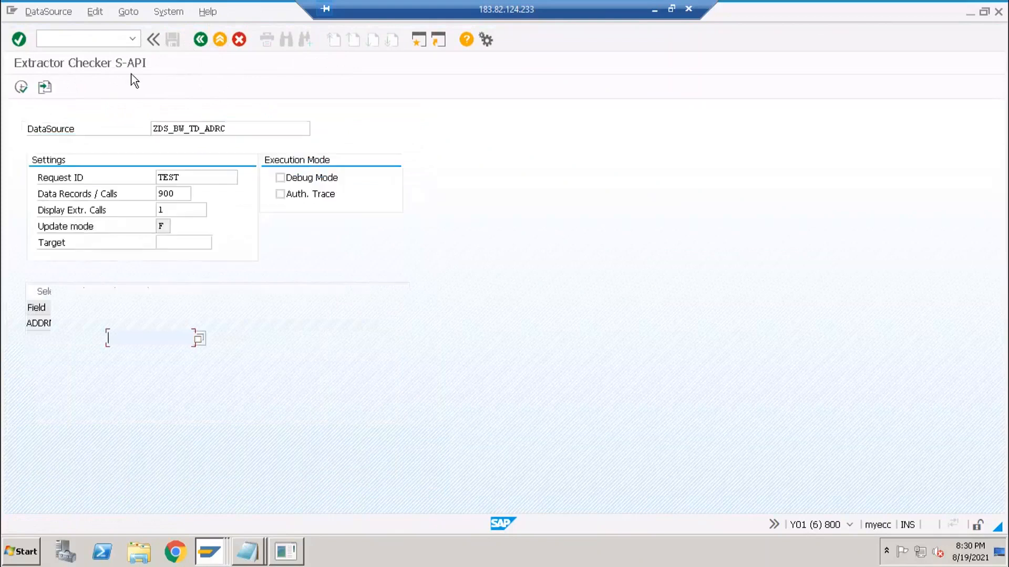
- Restart the extractor checker with /nrsa3 so CITYH_CODE appears among ZDS_BW_TD_ADRC's selections
left_click(247, 130)
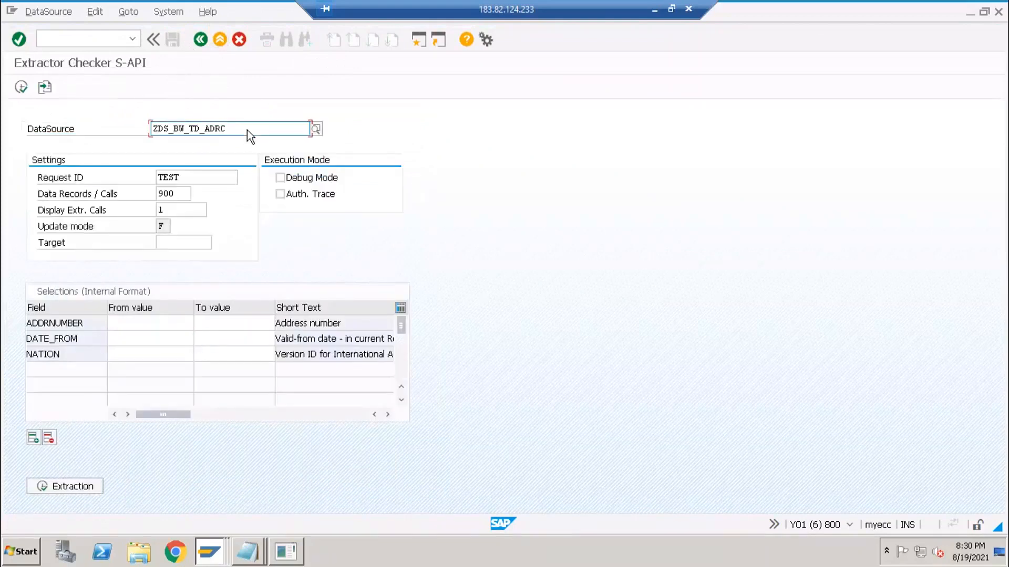
double_click(247, 131)
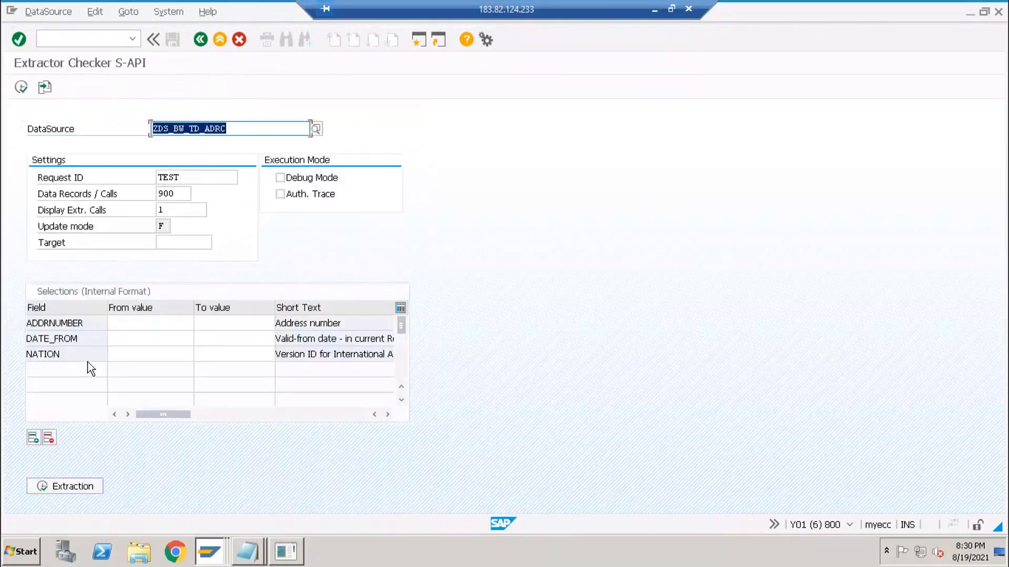
left_click(79, 37)
type("/nrsa3")
key("Return")
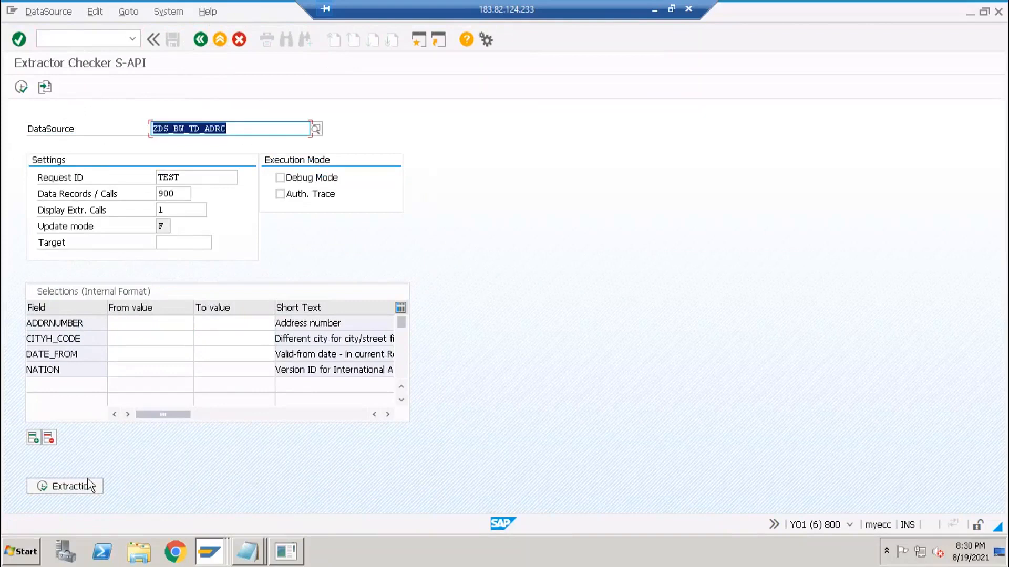
left_click(133, 372)
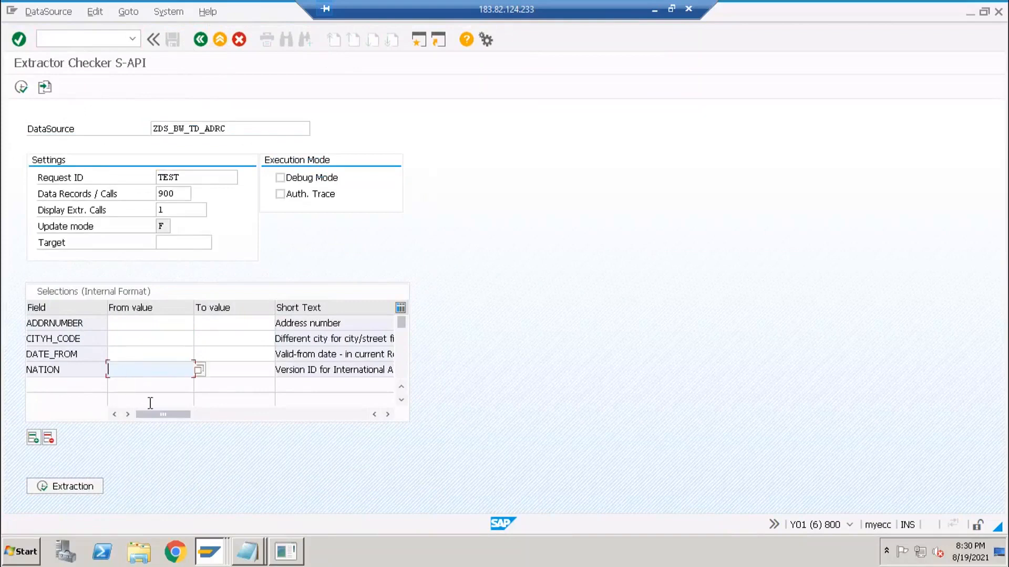
key("alt+Tab")
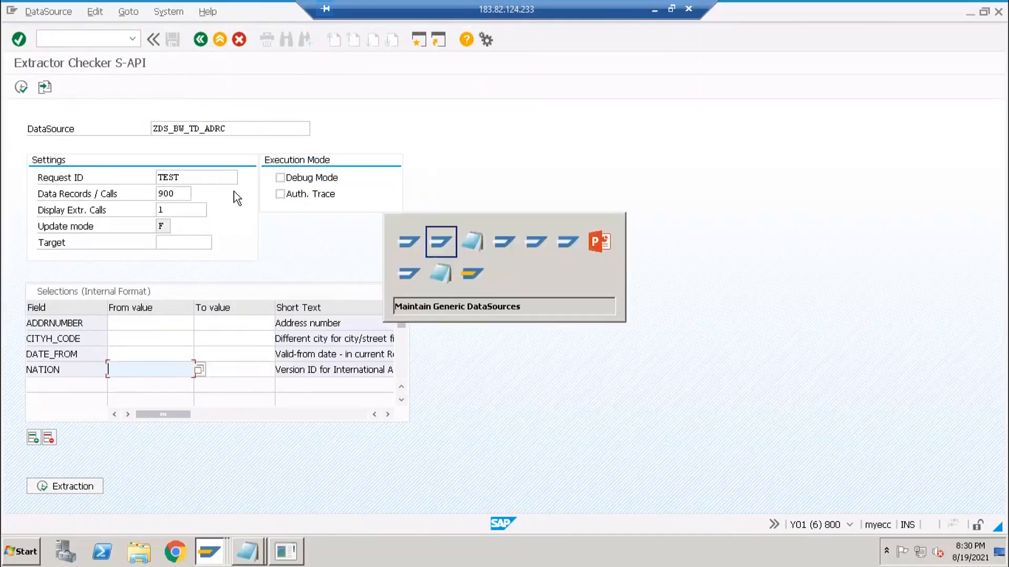
- Display ZDS_BW_TD_ADRC and scroll through the 99 components of extract structure ZOXID30600
left_click(288, 231)
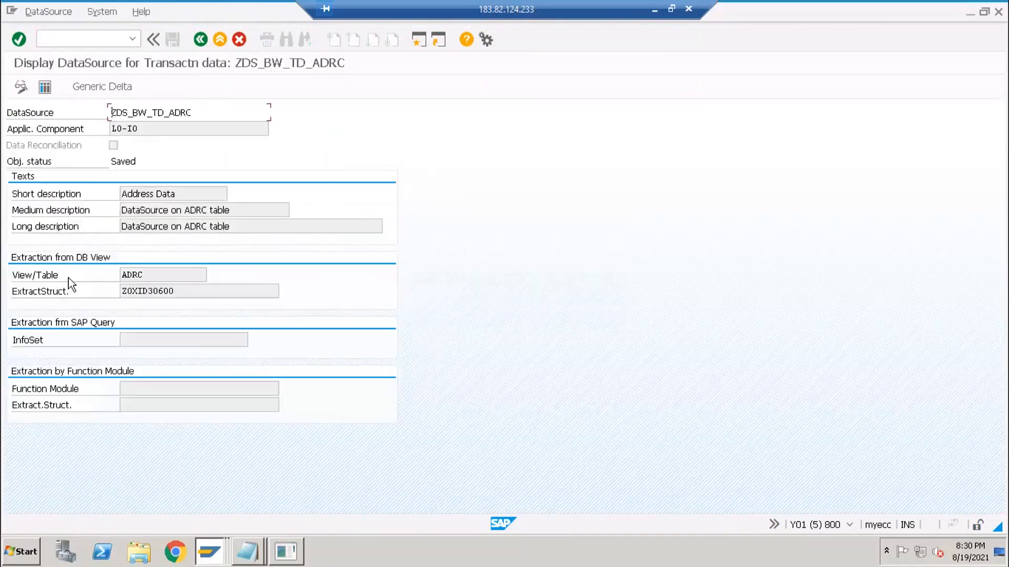
left_click(159, 276)
key("shift+Home")
left_click(147, 293)
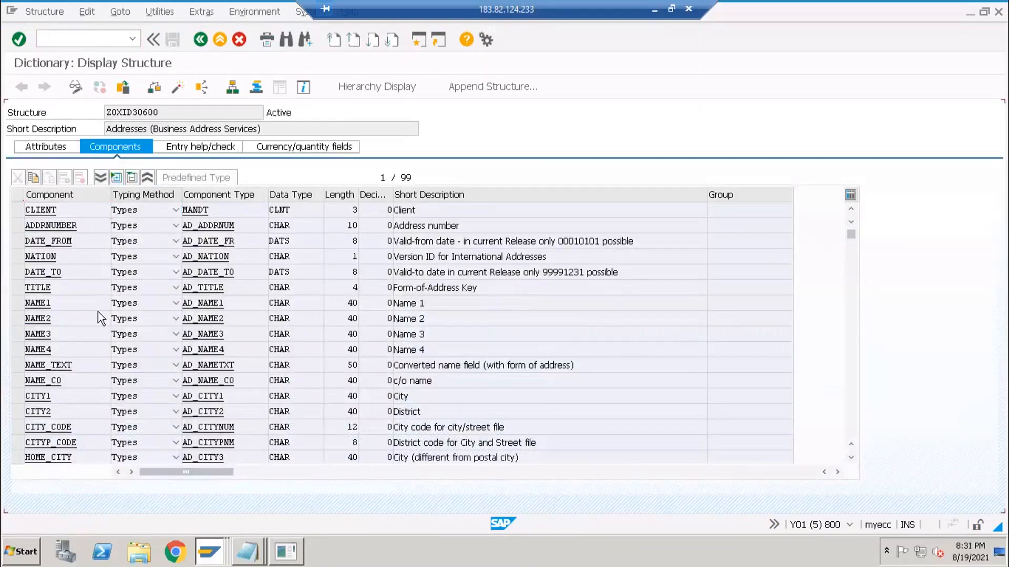
scroll(101, 318, "down", 2)
scroll(100, 312, "down", 15)
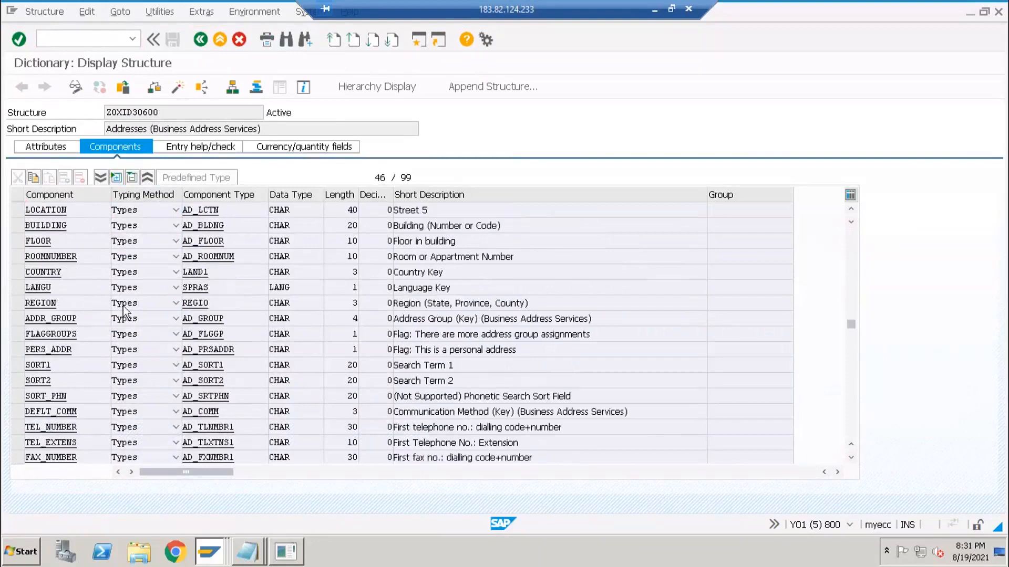
scroll(219, 225, "down", 4)
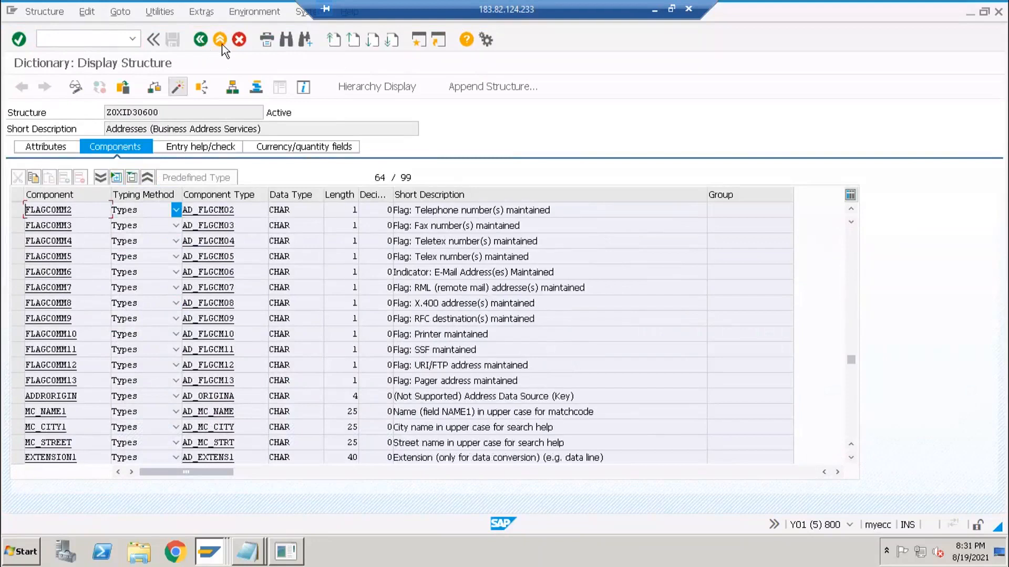
key("F3")
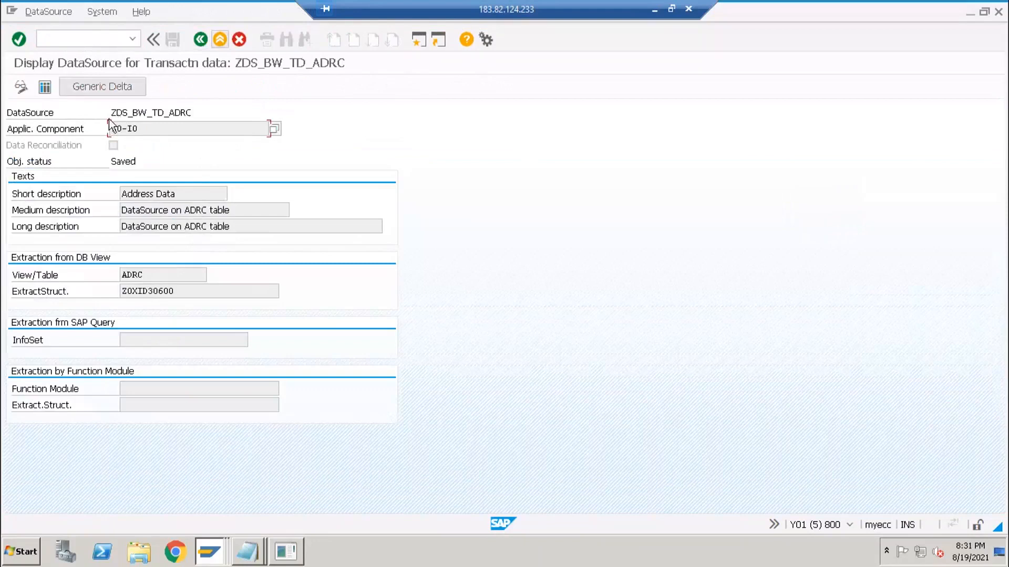
- Launch SAP HANA Studio from the Start menu, then bring back the Extractor Checker window
left_click_drag(111, 113, 192, 118)
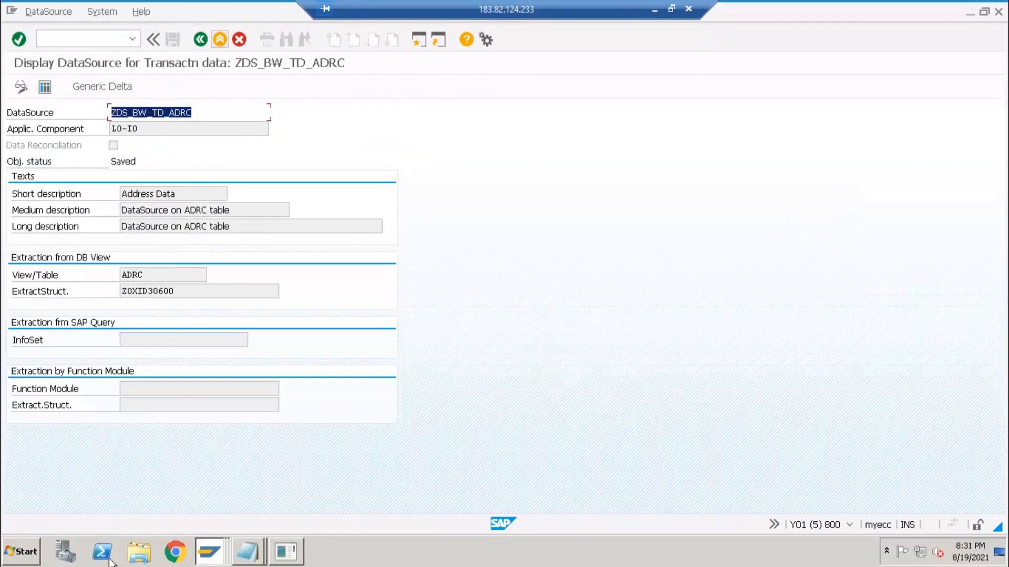
left_click(16, 559)
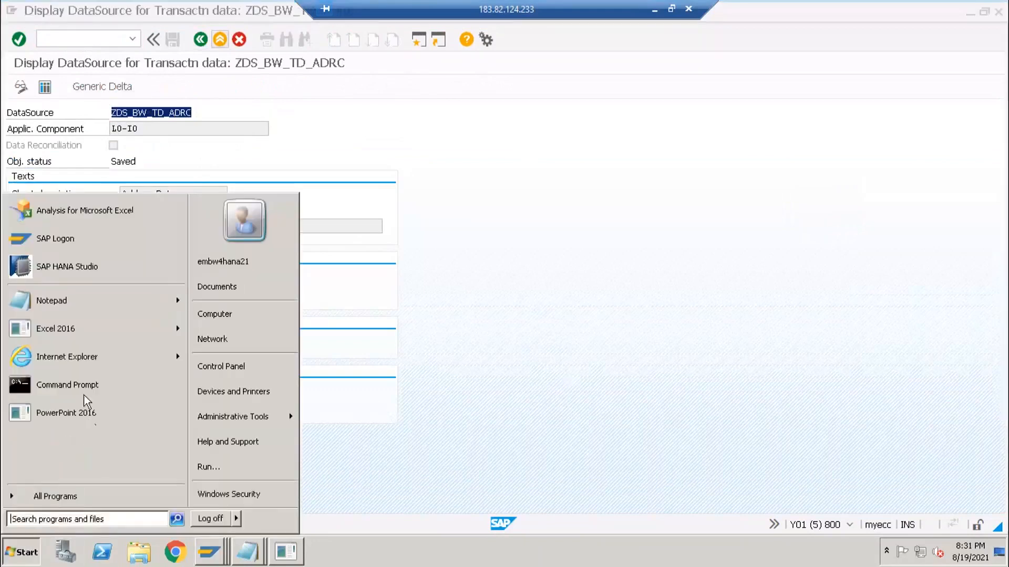
left_click(113, 279)
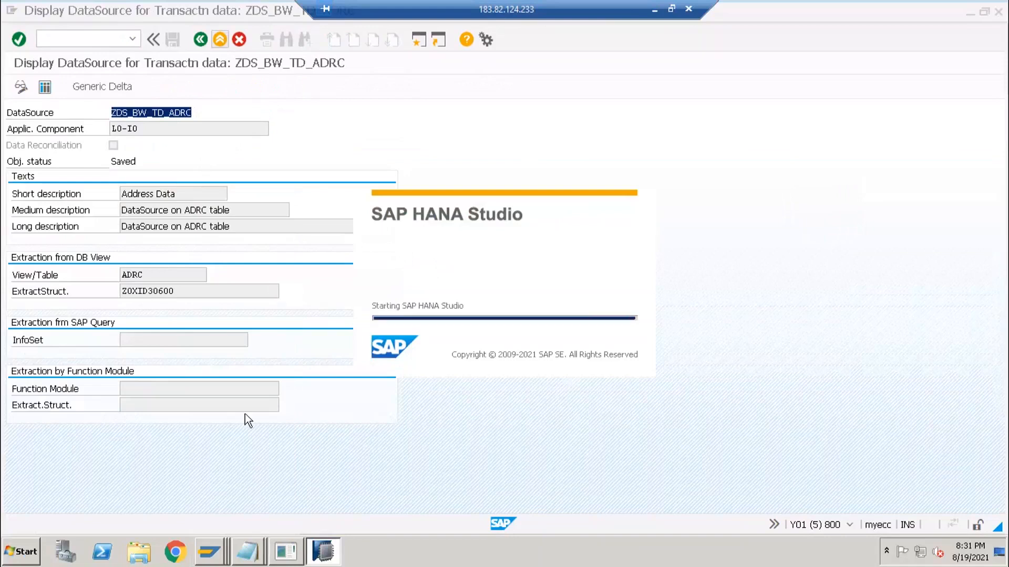
left_click(286, 552)
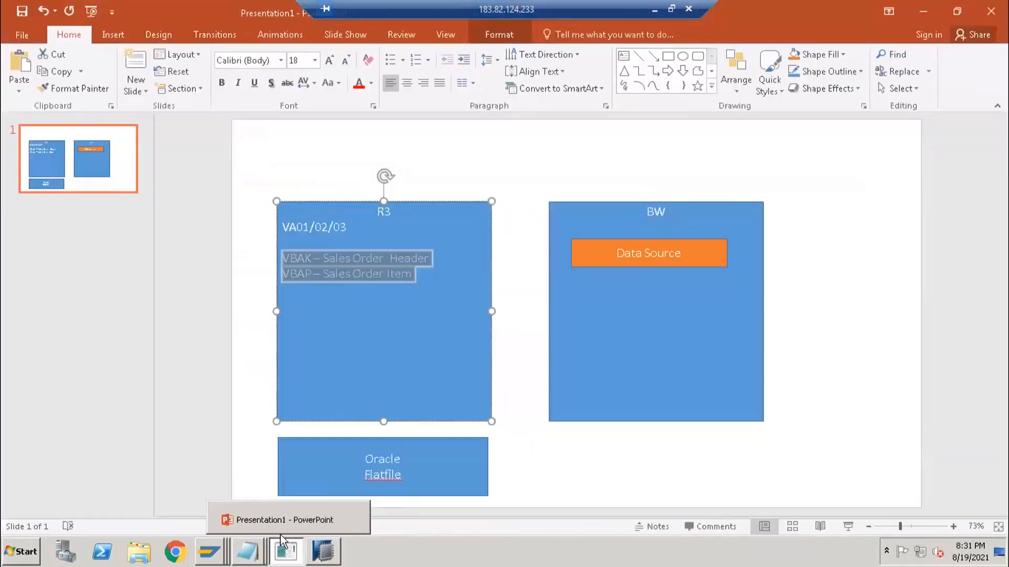
left_click(206, 554)
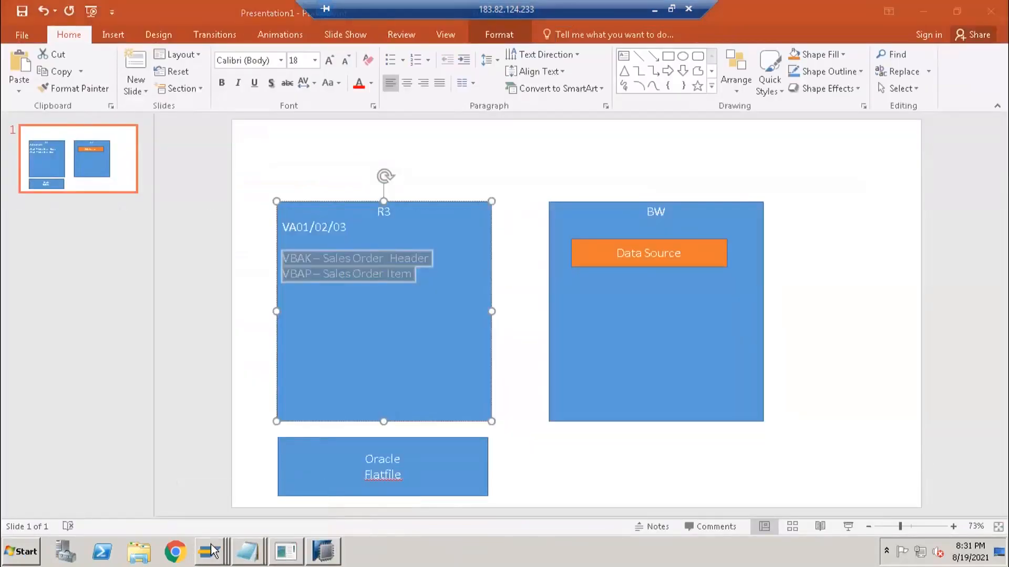
left_click(192, 517)
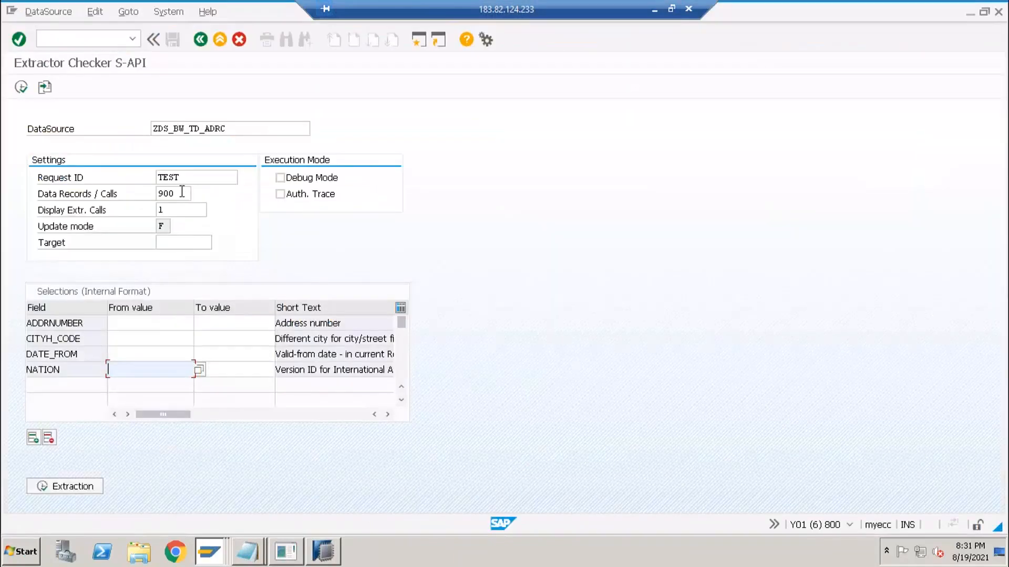
- Run a 90-record test extraction and view the address rows, including postal codes, in the ALV grid
left_click(182, 192)
key("BackSpace")
left_click(88, 480)
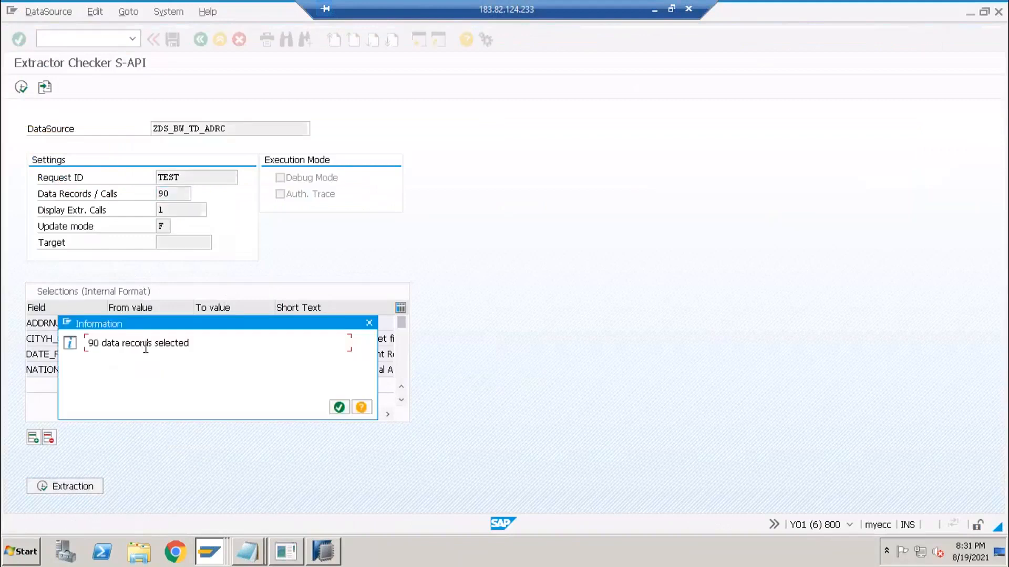
key("Return")
left_click(144, 486)
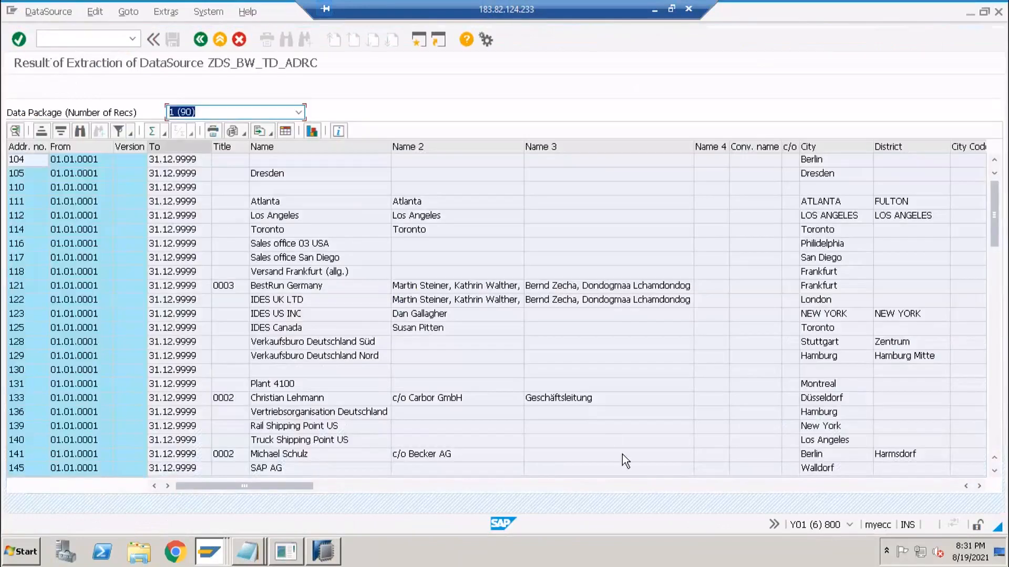
left_click(645, 487)
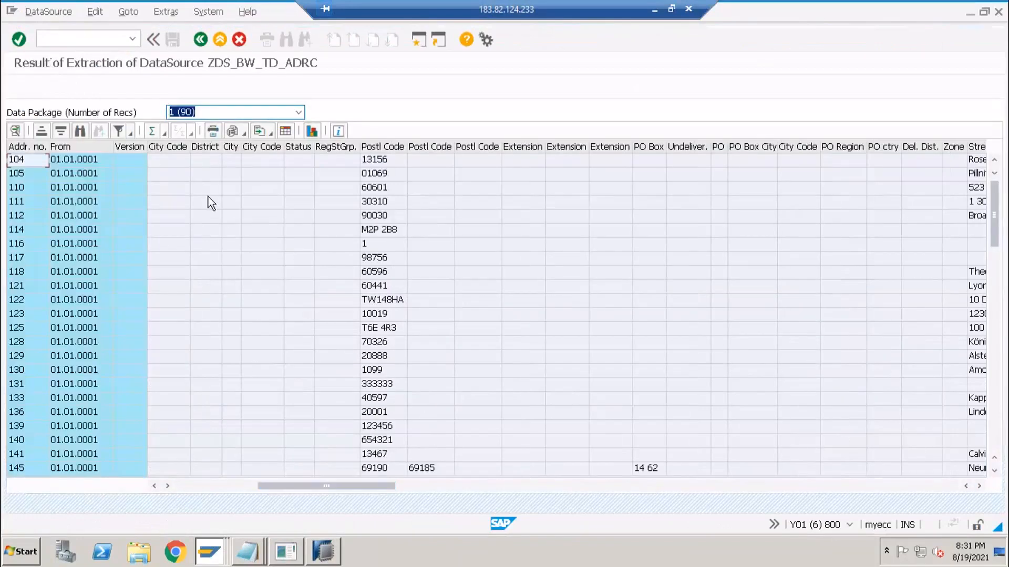
left_click(145, 159)
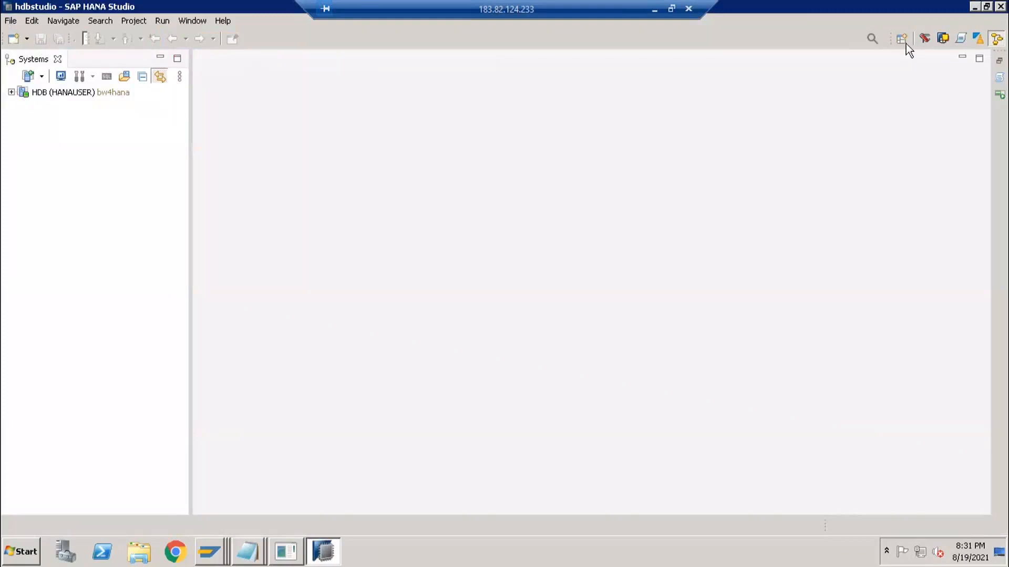
- Switch to BW Modeling and log on to the first BW project with the password from the notes
left_click(943, 38)
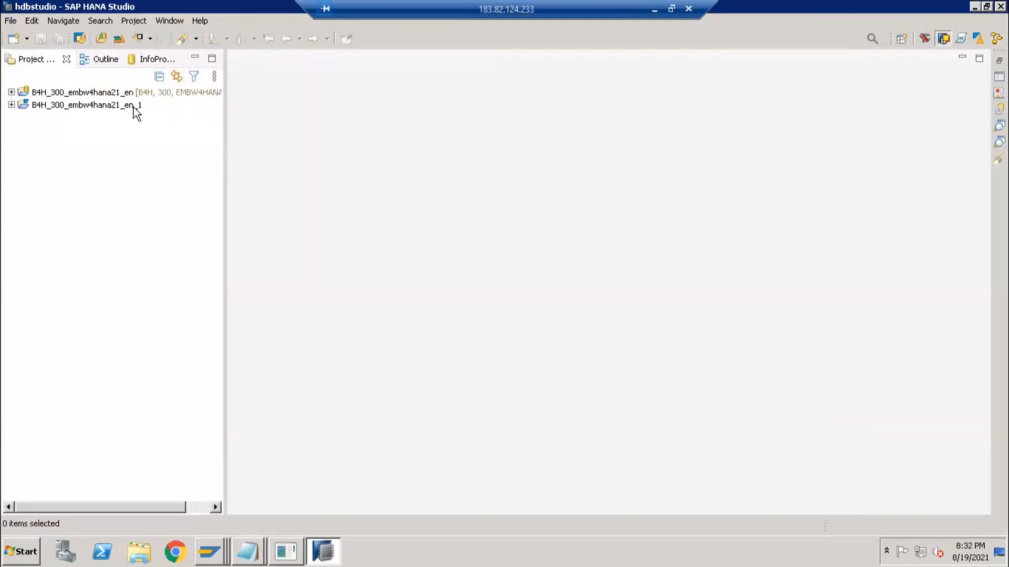
left_click(11, 92)
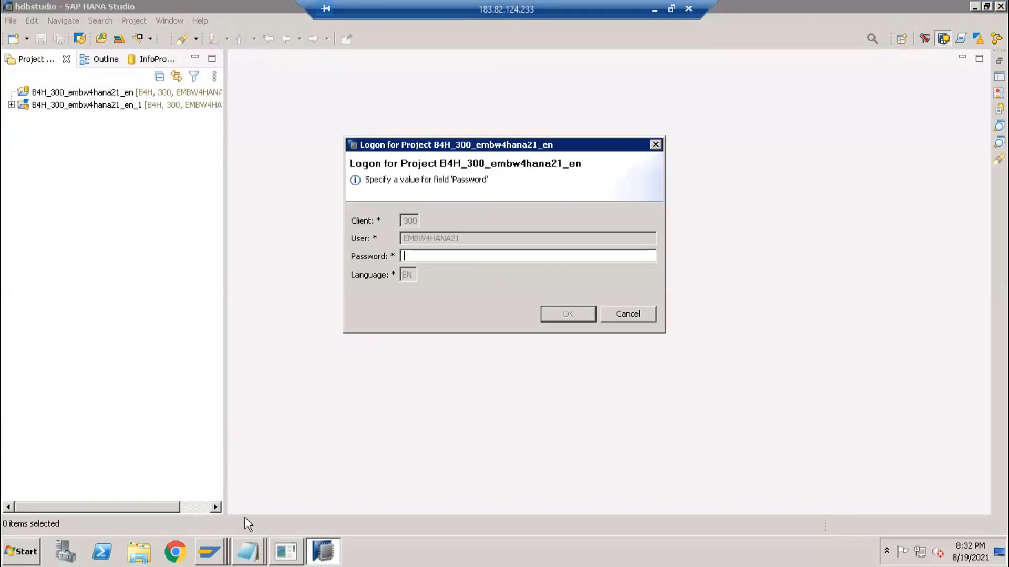
left_click(247, 551)
left_click(245, 497)
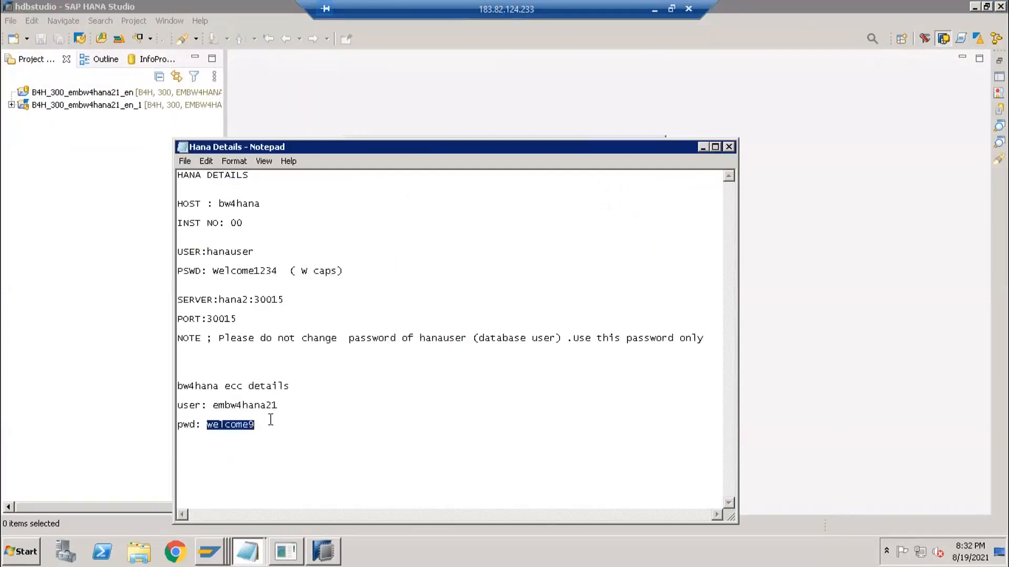
key("alt+Tab")
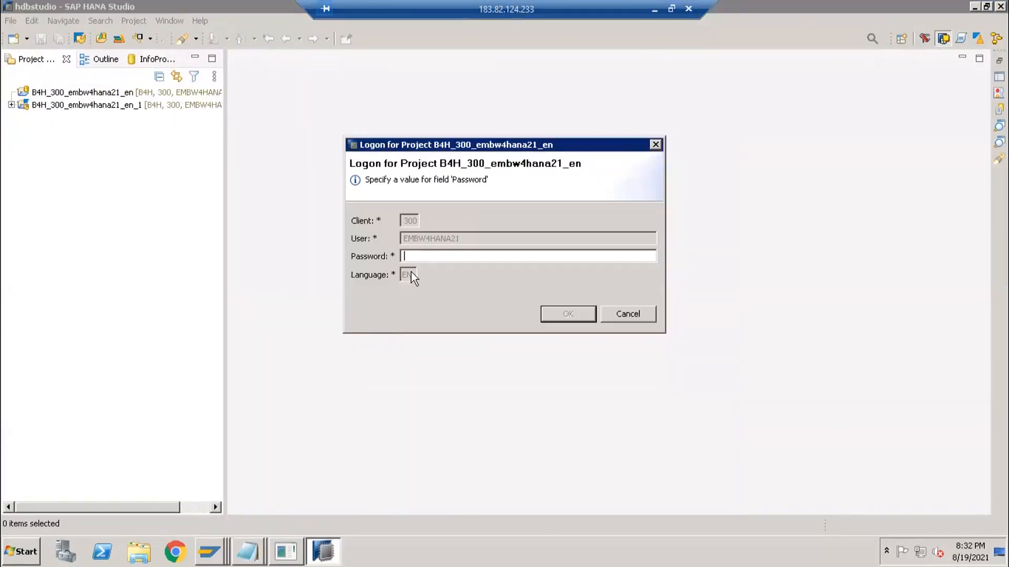
key("ctrl+v")
key("Return")
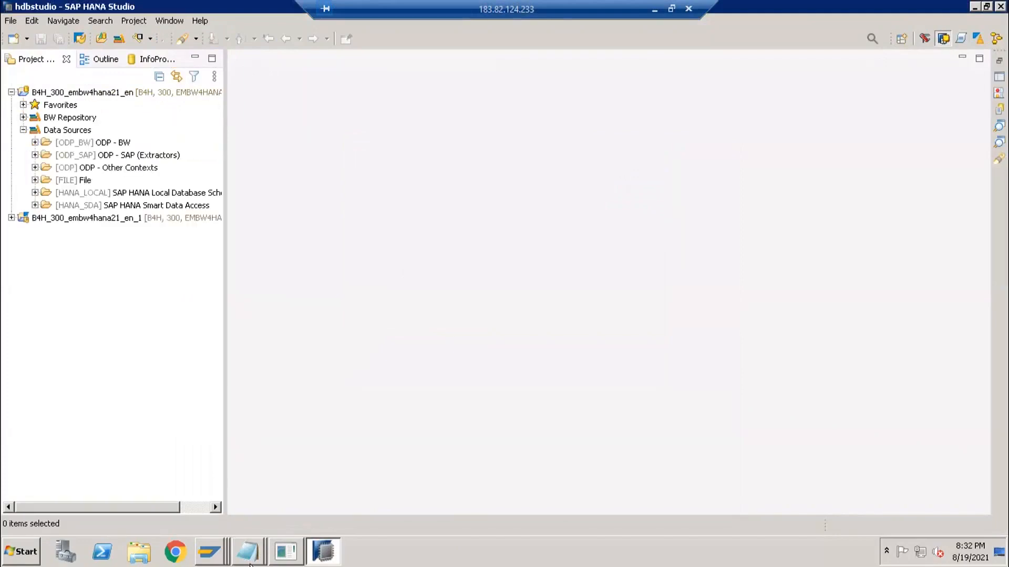
- Return to SAP GUI's extraction result and go back to the extractor checker
mouse_move(218, 549)
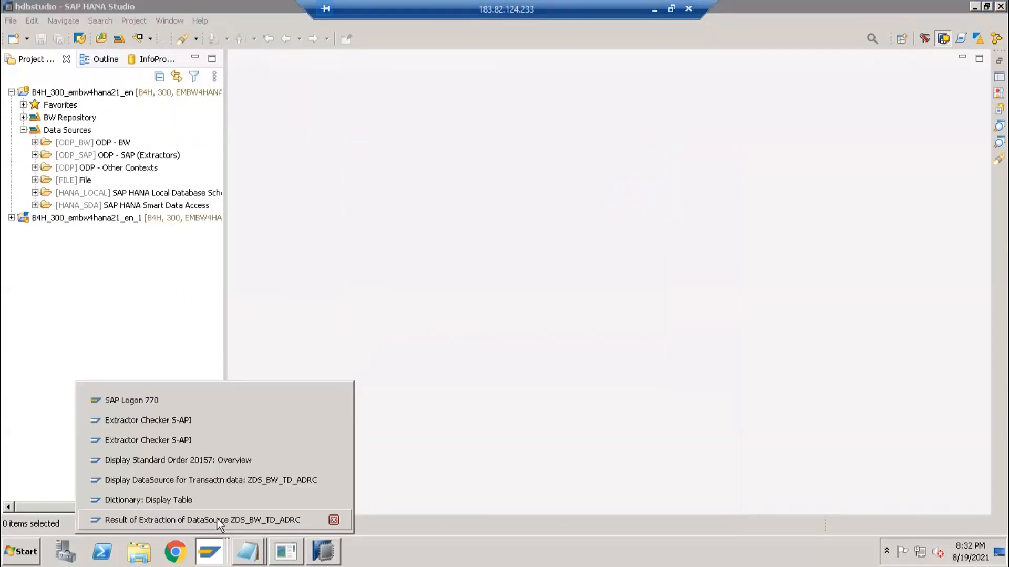
left_click(220, 518)
key("F3")
key("ctrl+c")
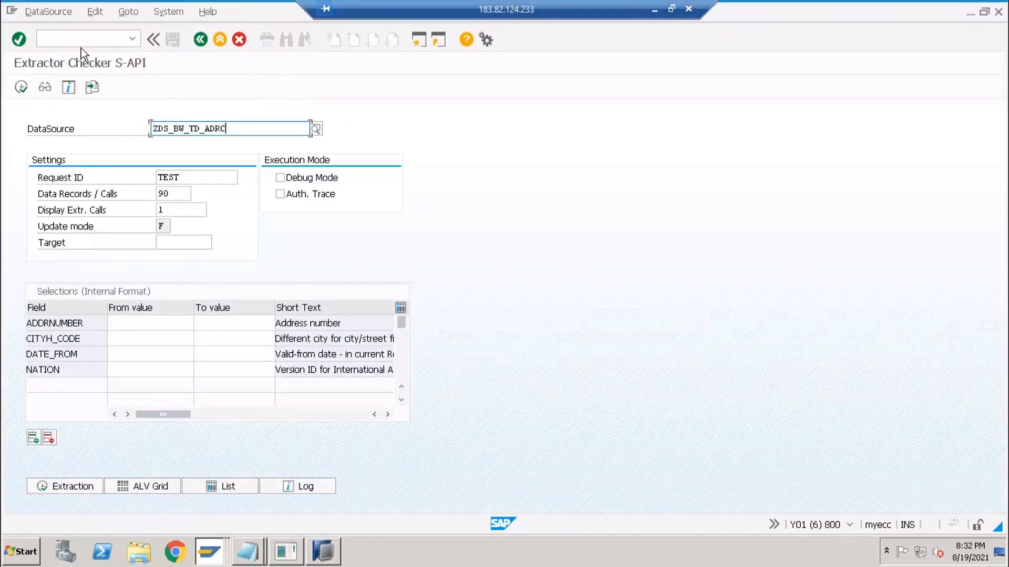
- Open /nrsa6, expand the full DataSource hierarchy and locate ZDS_BW_TD_ADRC with Find
left_click(85, 36)
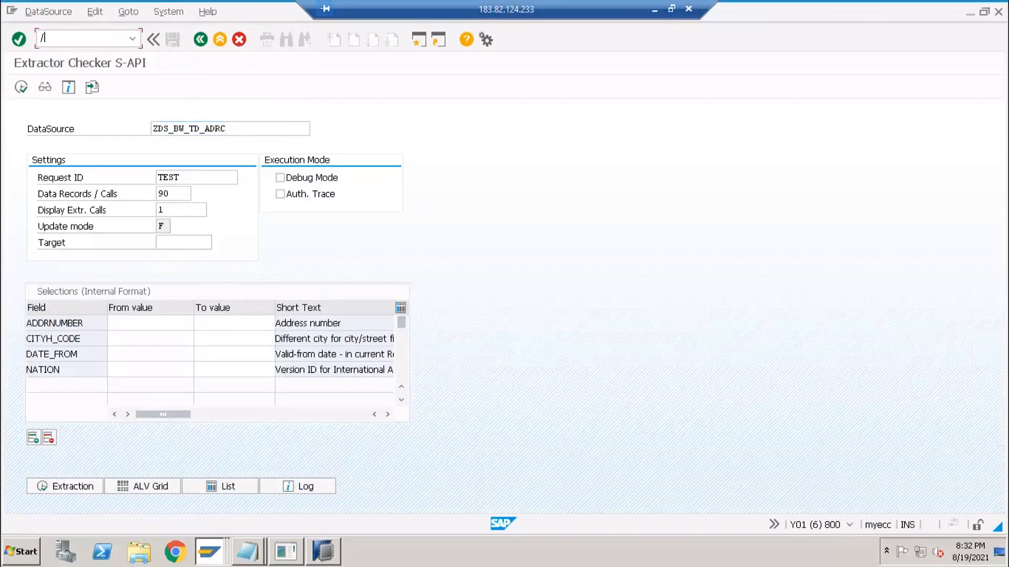
type("/nrsa6")
key("Return")
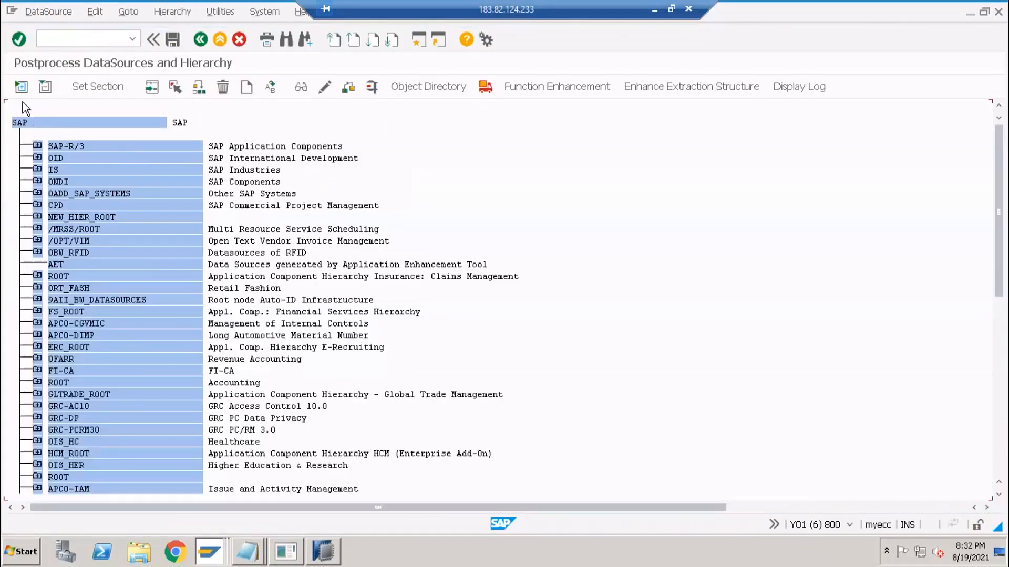
left_click(30, 87)
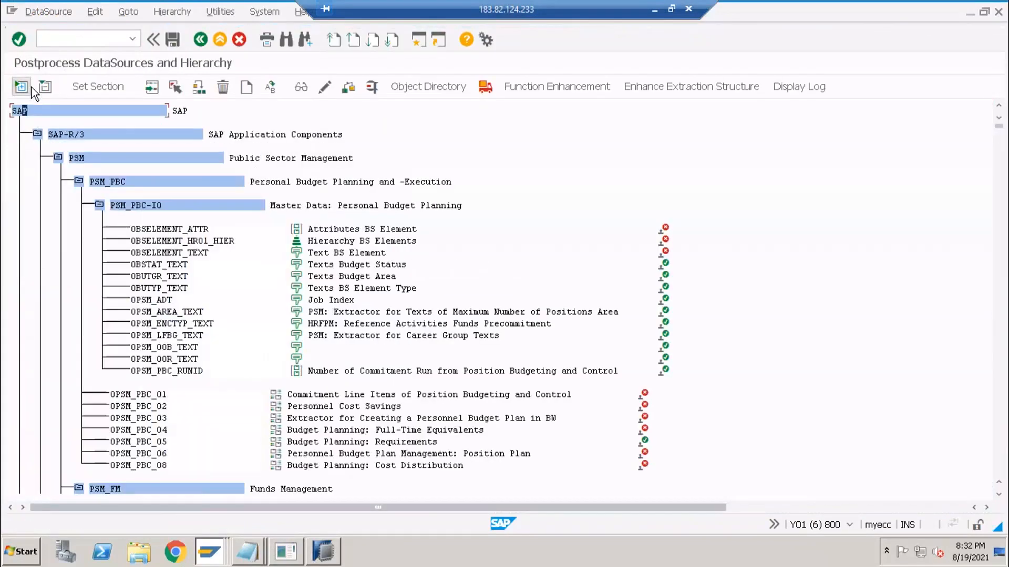
left_click(292, 40)
key("Return")
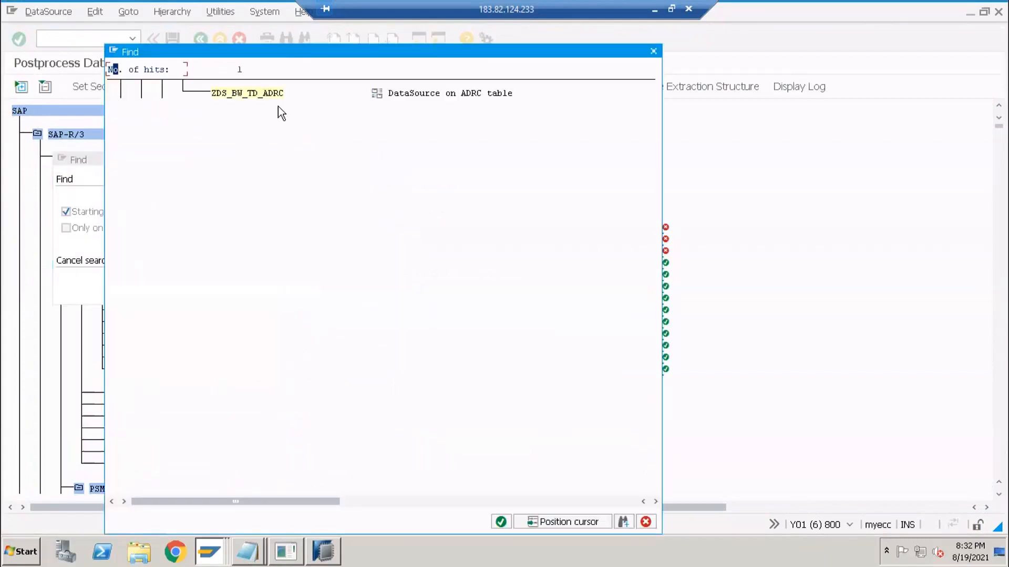
double_click(249, 93)
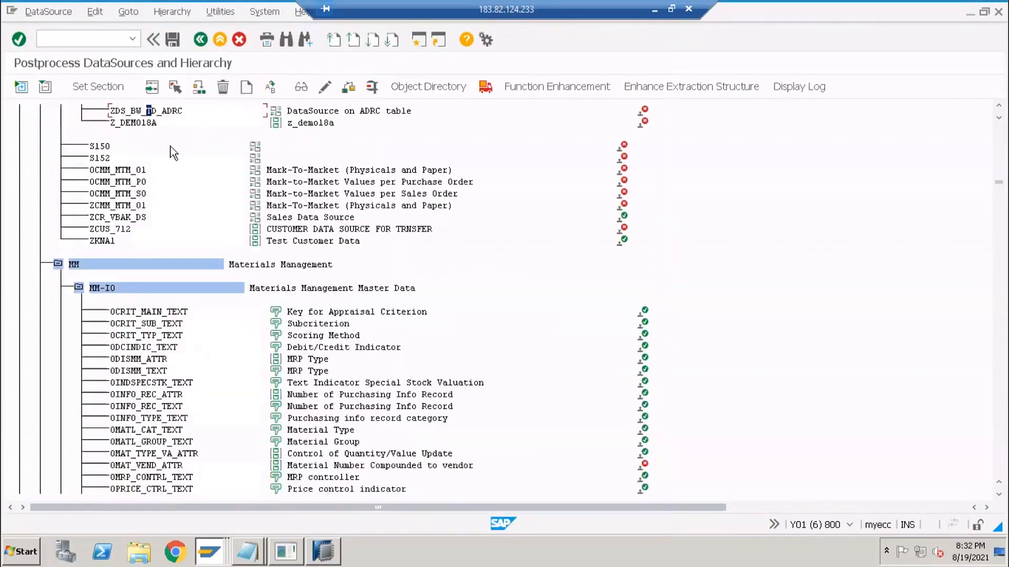
- Scroll up the hierarchy to inspect where ZDS_BW_TD_ADRC sits among the application components
scroll(191, 159, "up", 1)
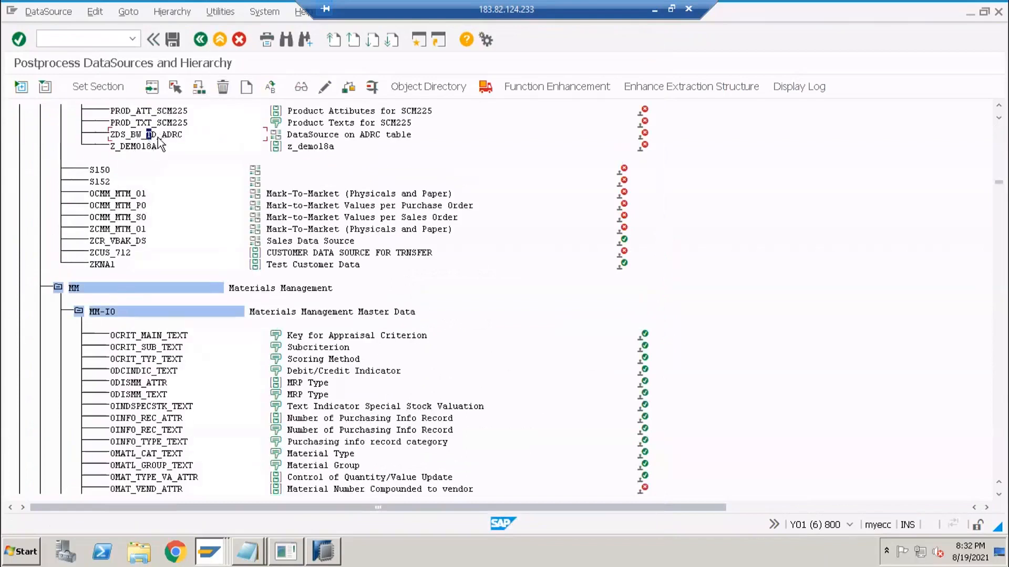
scroll(157, 175, "up", 4)
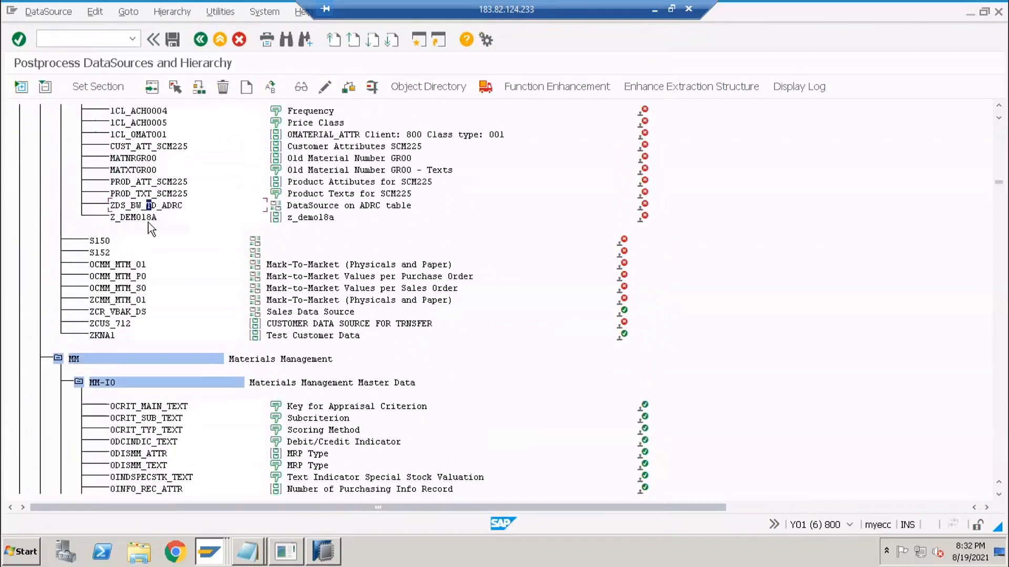
scroll(148, 280, "up", 4)
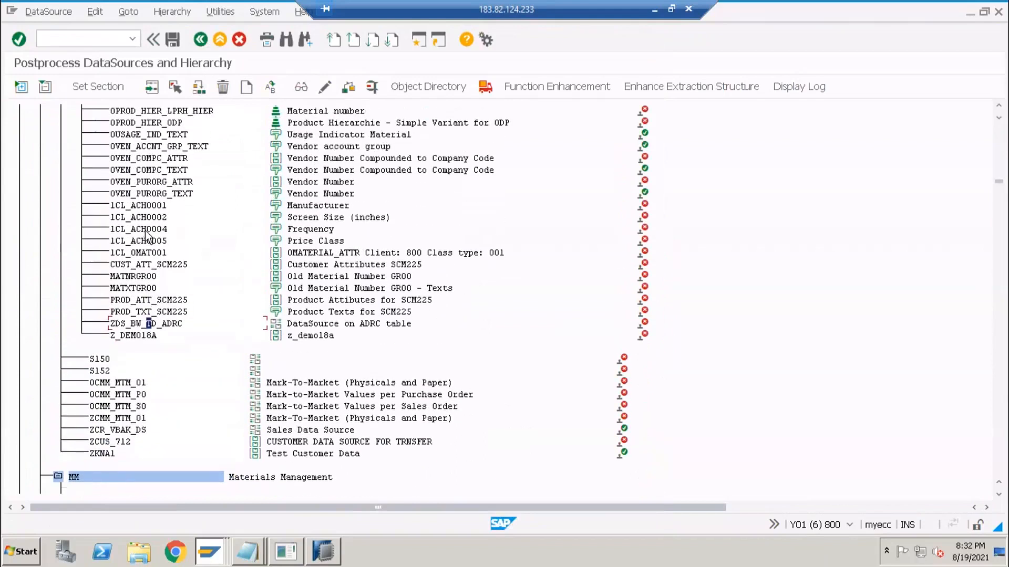
scroll(151, 229, "up", 2)
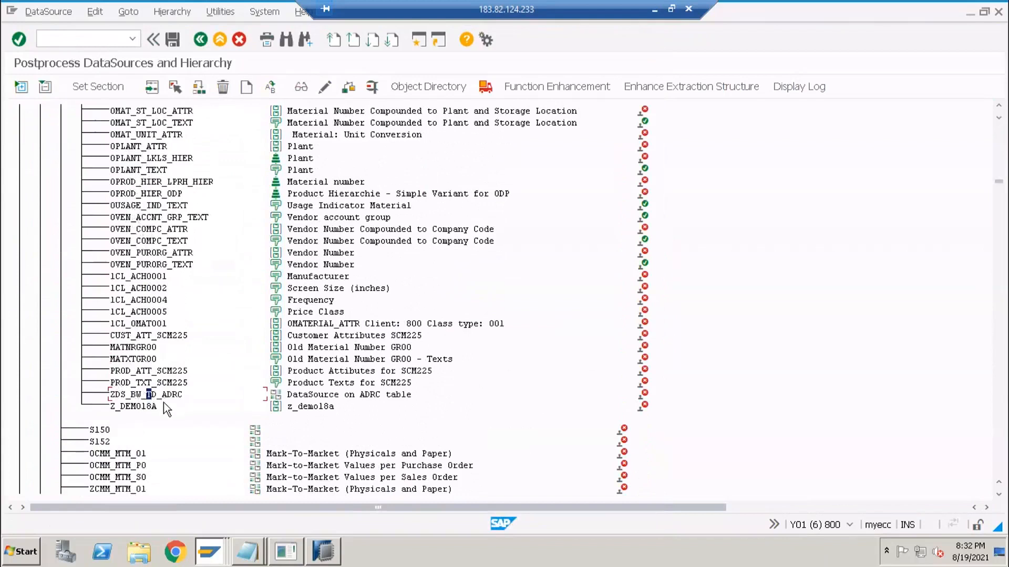
left_click(117, 395)
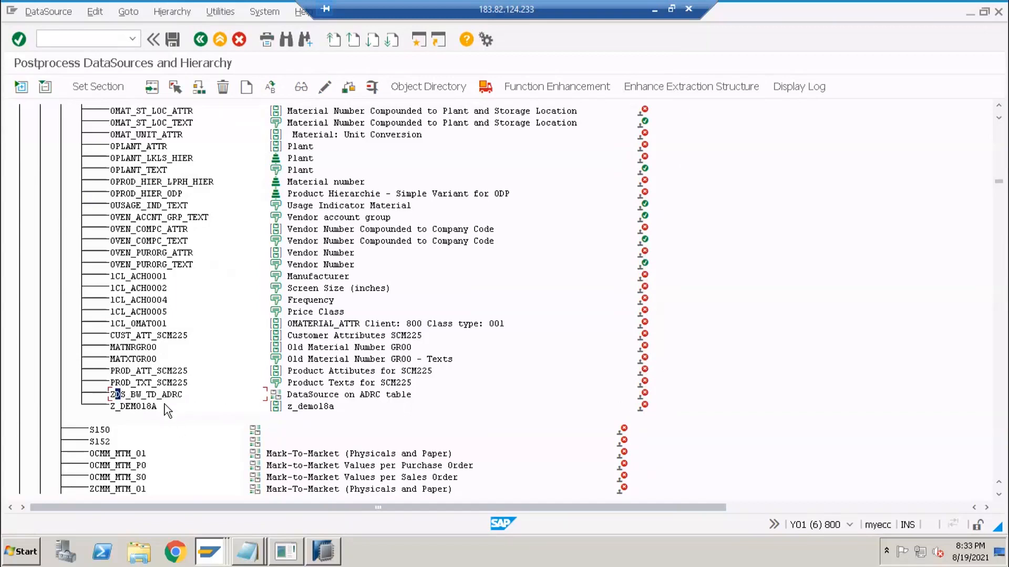
left_click(153, 395)
key("alt+Tab")
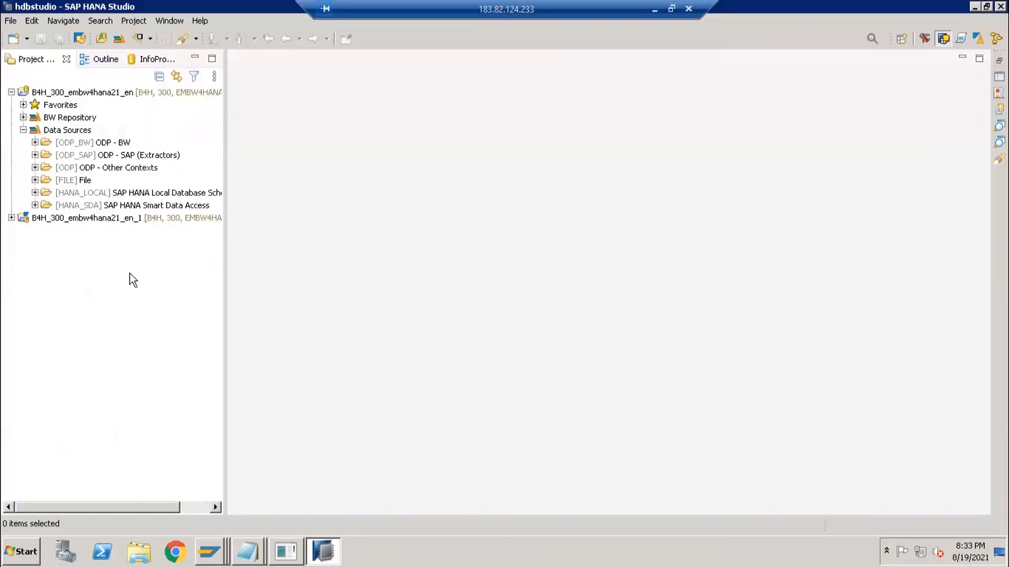
- Expand Data Sources > ODP - SAP (Extractors) and open the PNRCLNT090 source system
left_click(57, 131)
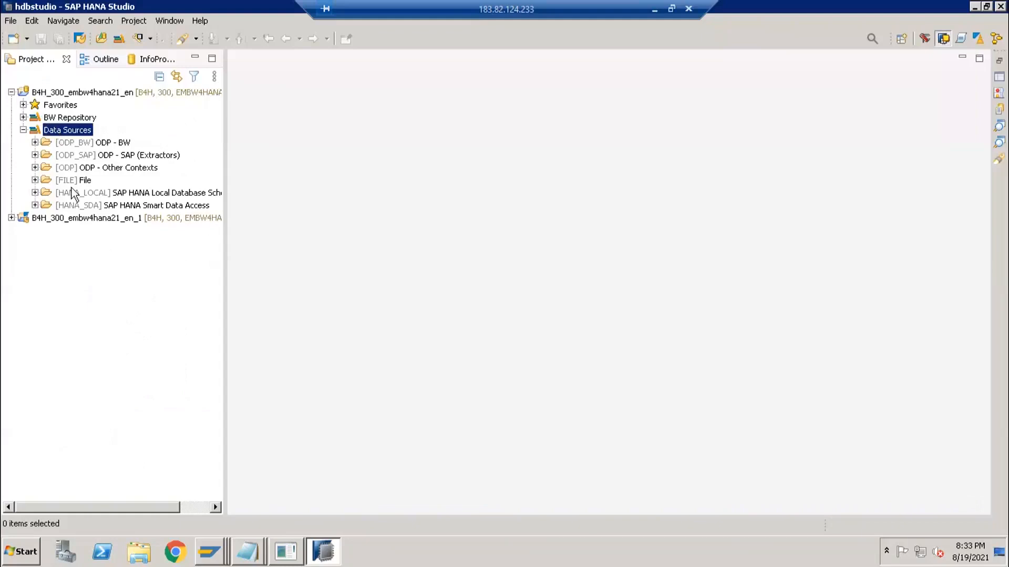
left_click(81, 144)
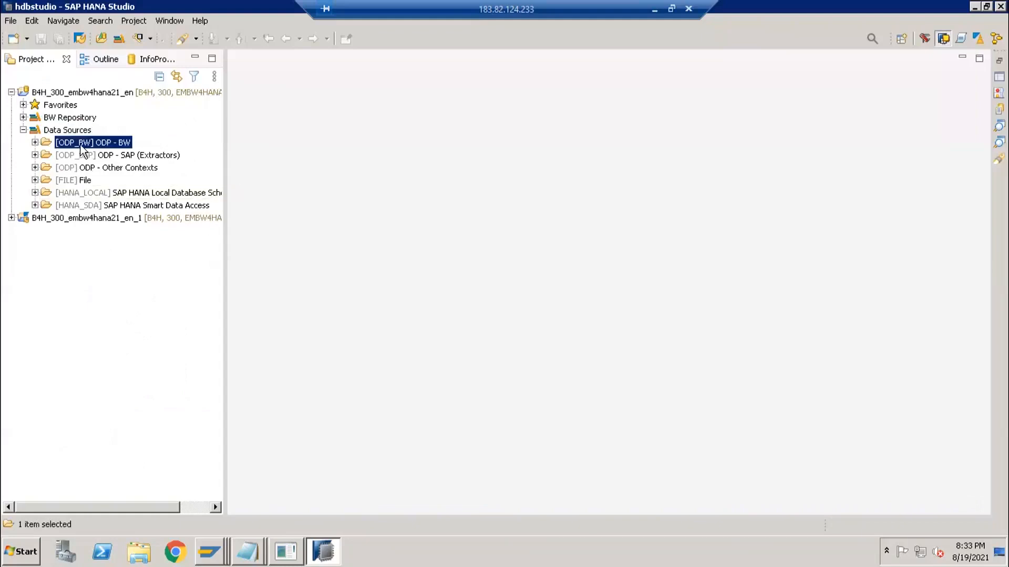
left_click(78, 158)
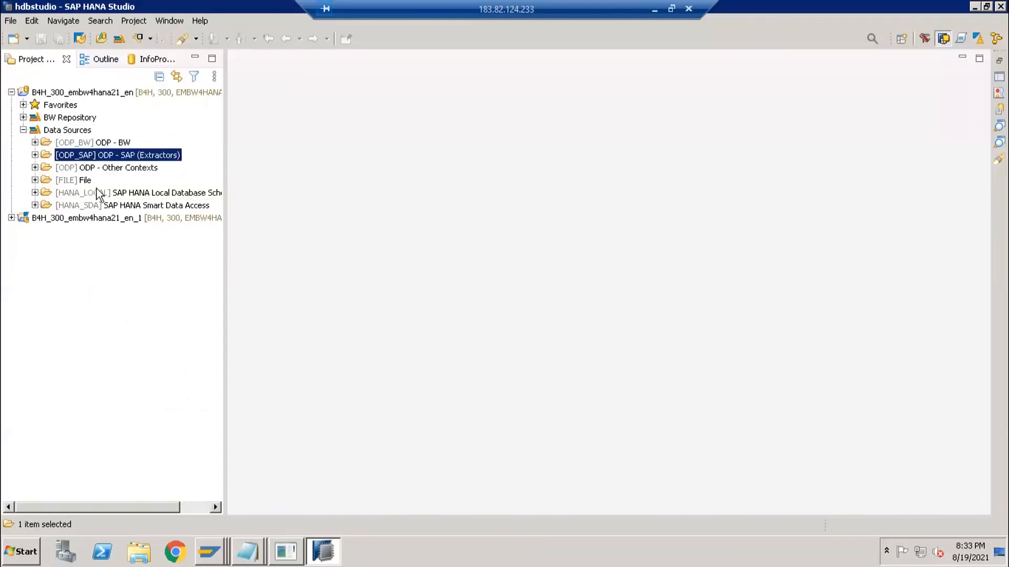
left_click(35, 156)
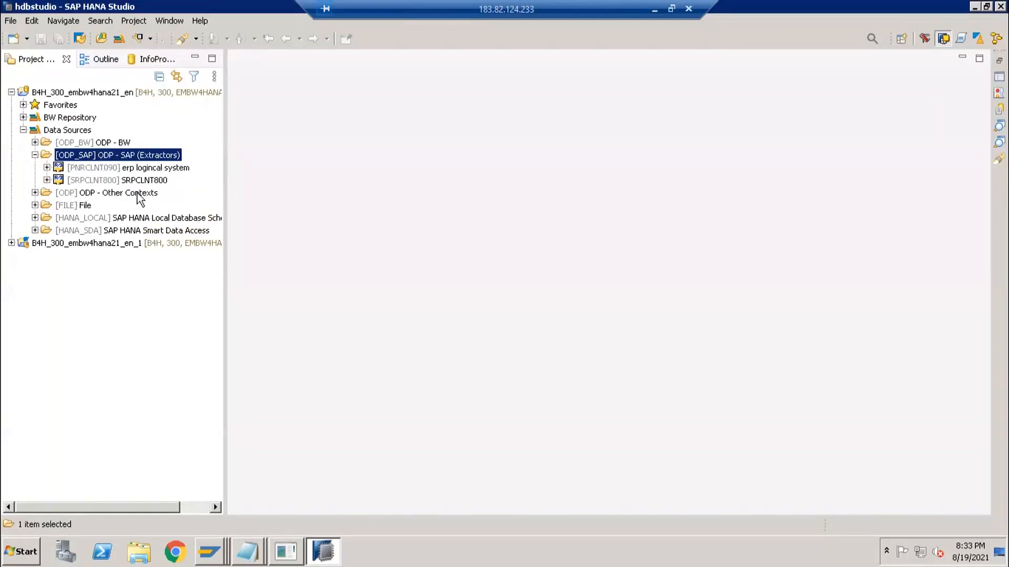
key("alt+Tab")
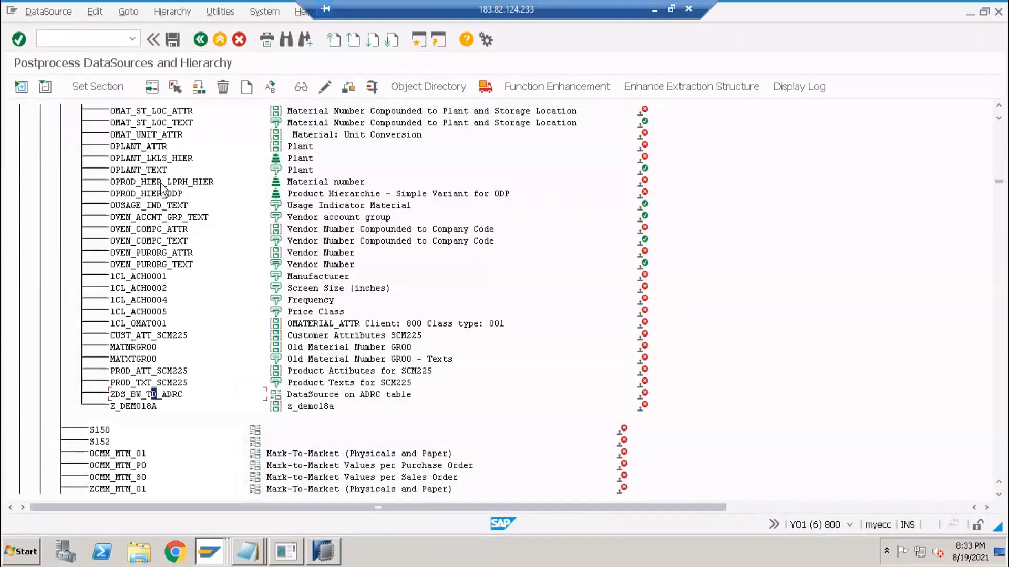
key("alt+Tab")
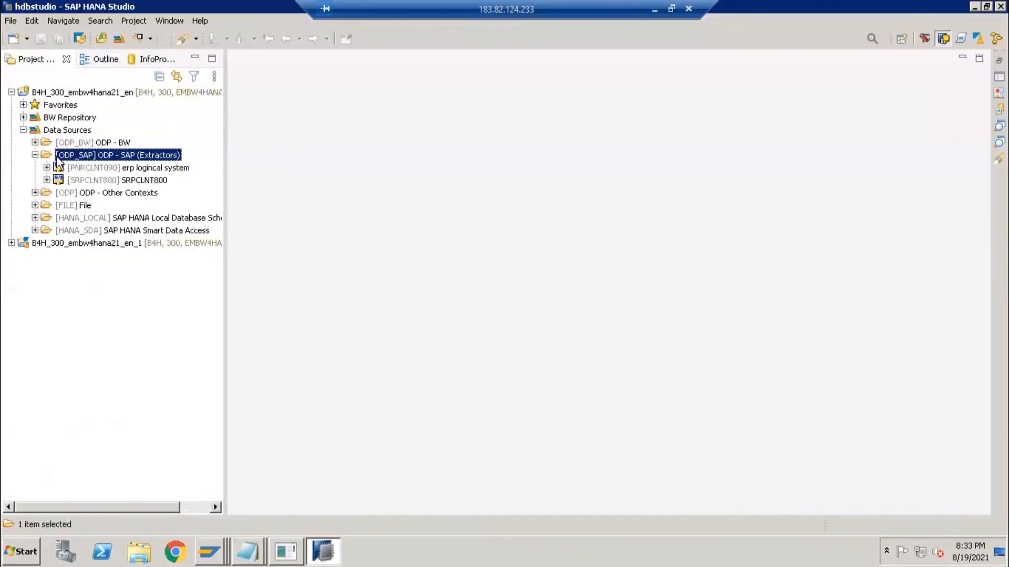
left_click(100, 169)
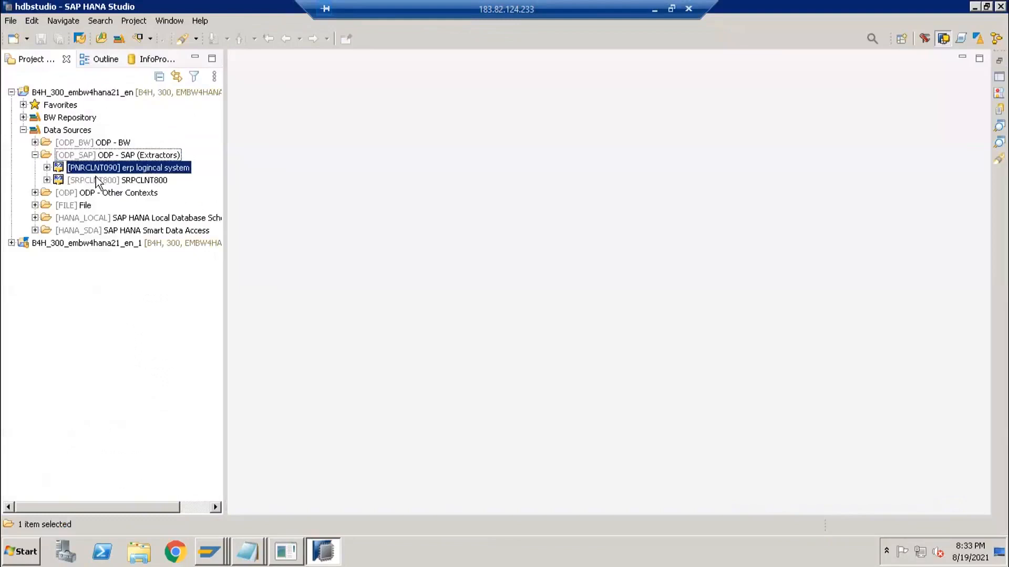
left_click(46, 175)
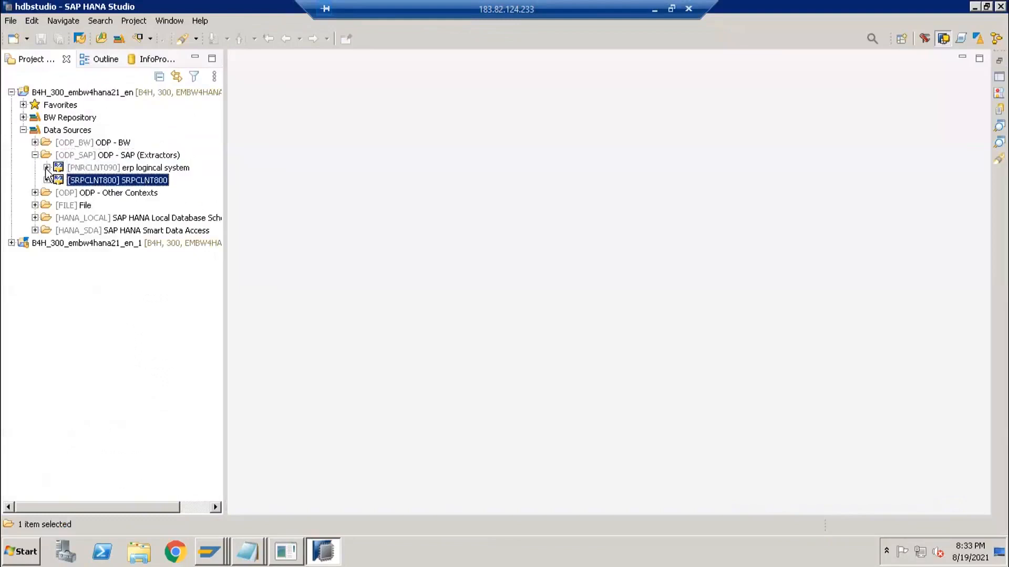
left_click(47, 169)
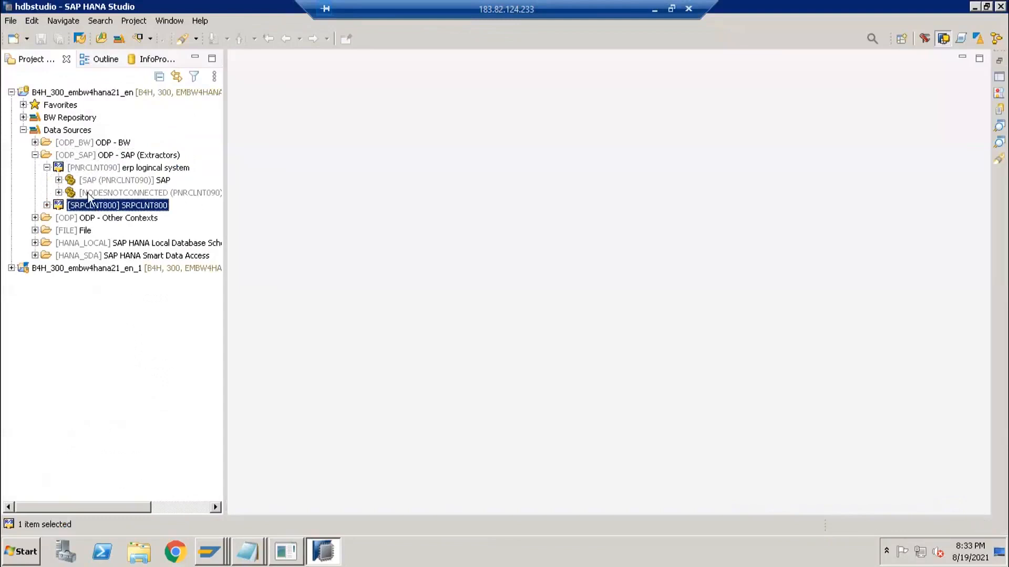
- Widen the tree panel and expand SAP Application Components down to the Logistics Master Data DataSources
left_click(59, 180)
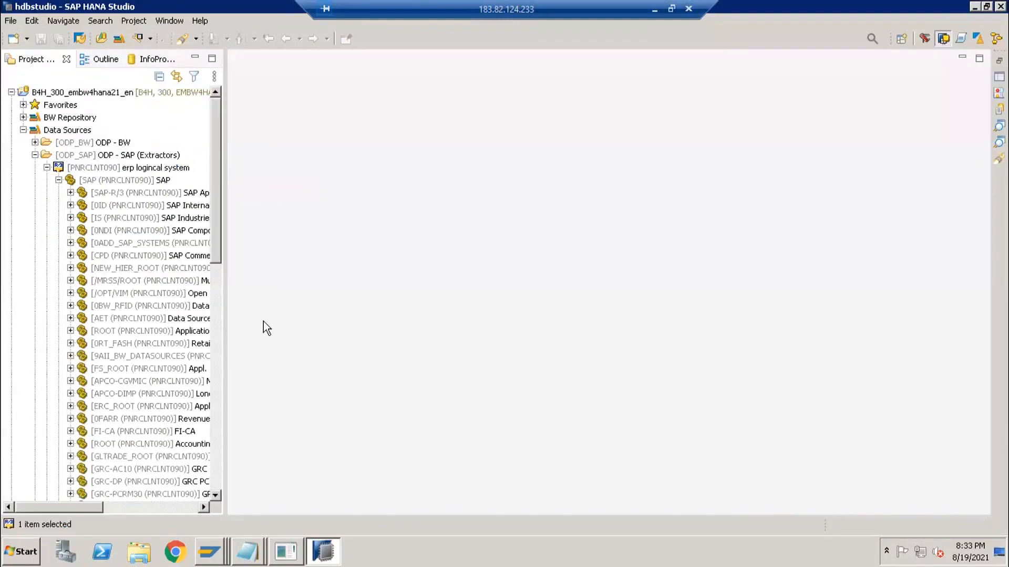
left_click_drag(224, 288, 397, 316)
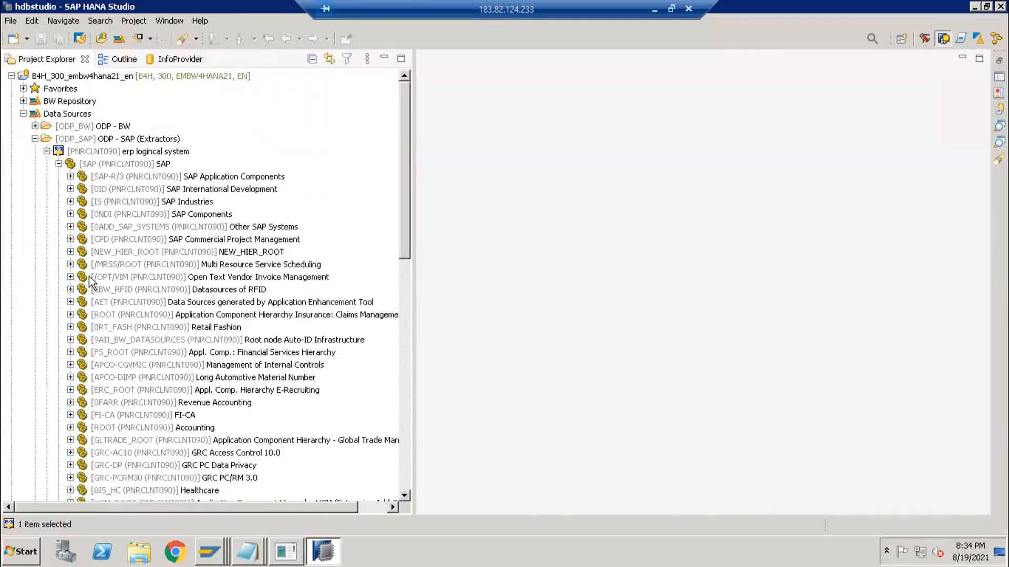
left_click(71, 177)
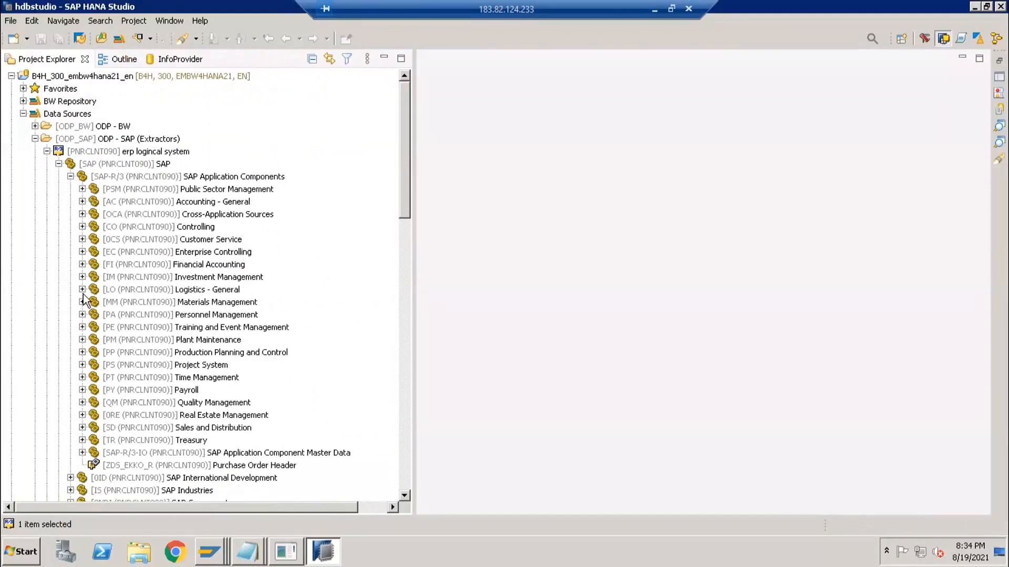
left_click(82, 290)
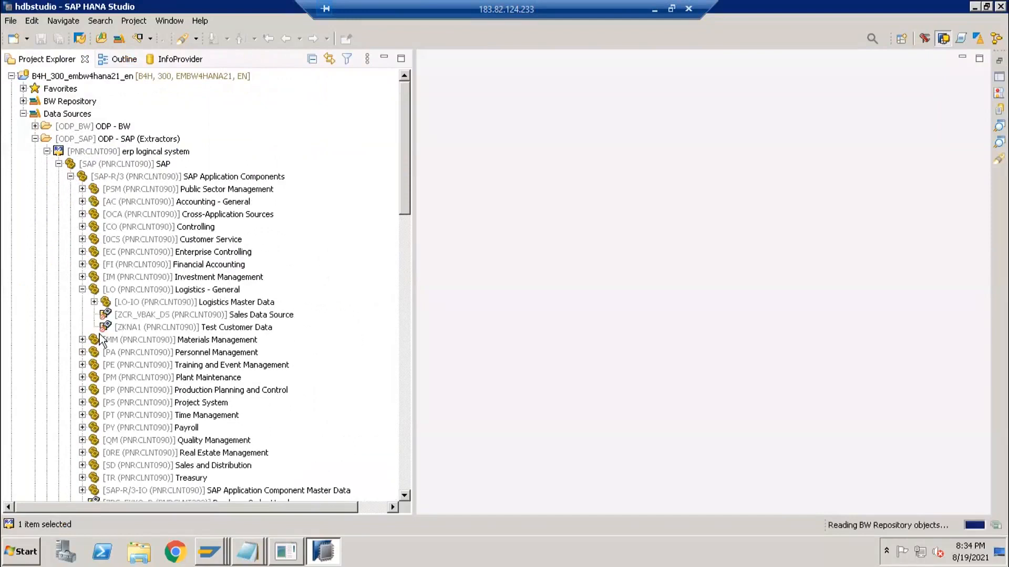
left_click(94, 302)
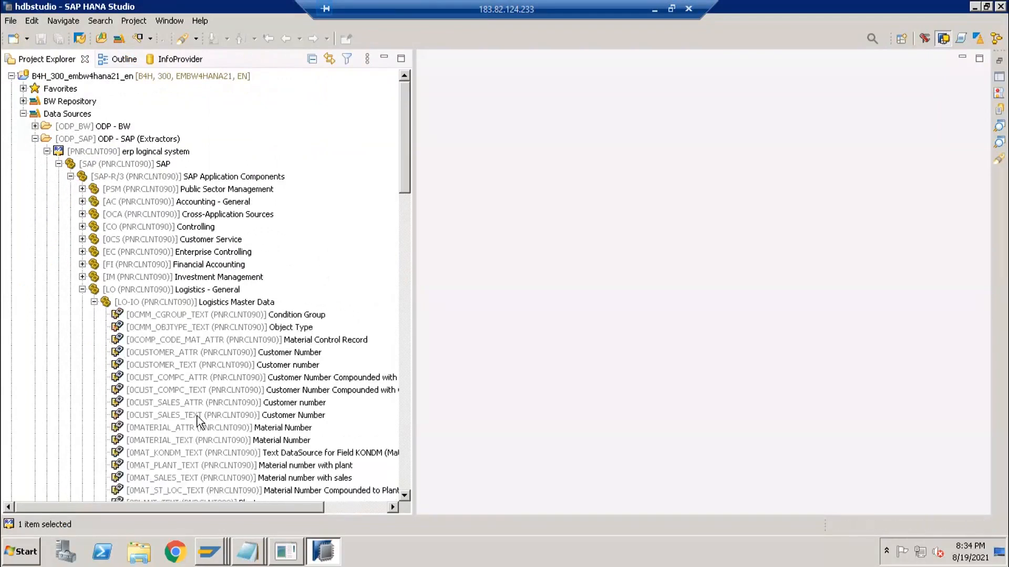
scroll(197, 420, "down", 6)
scroll(196, 421, "down", 6)
scroll(202, 413, "up", 2)
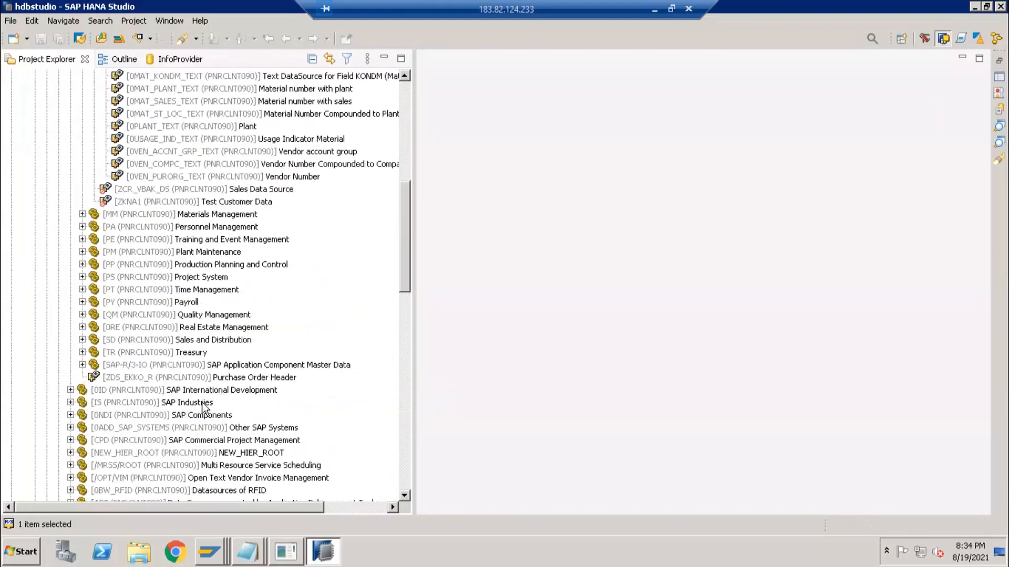
scroll(210, 368, "up", 5)
scroll(209, 306, "up", 1)
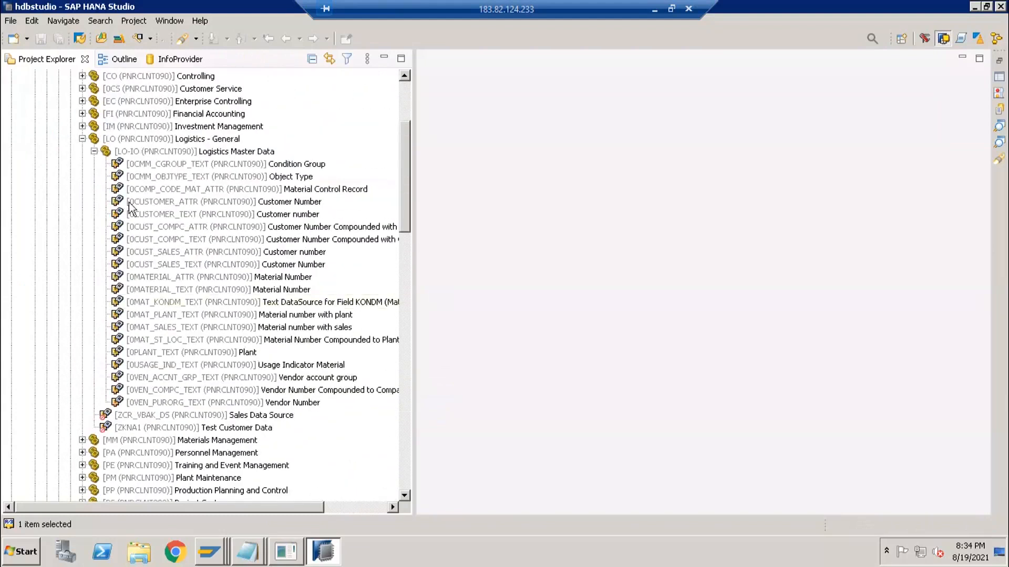
left_click(140, 152)
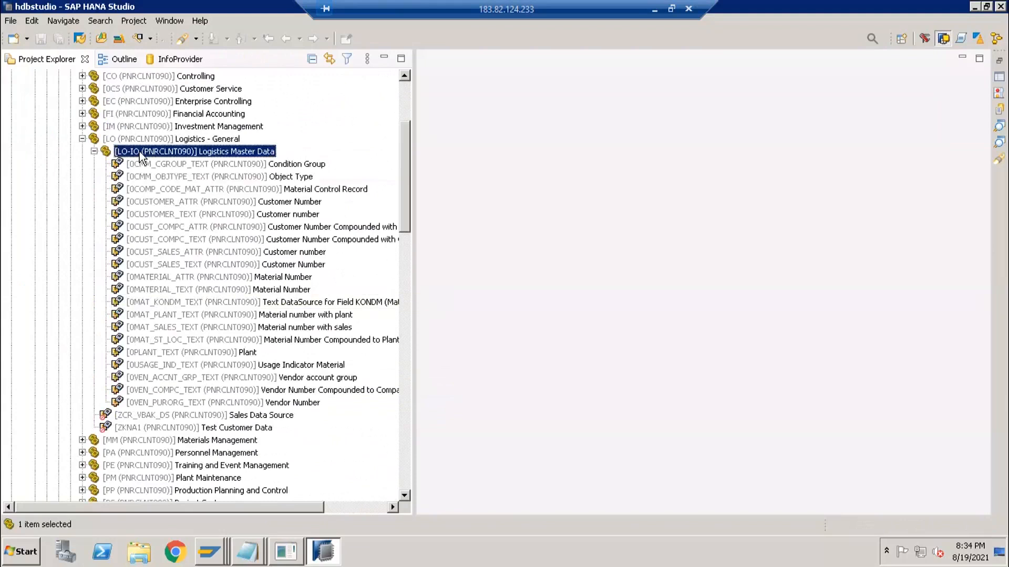
right_click(141, 152)
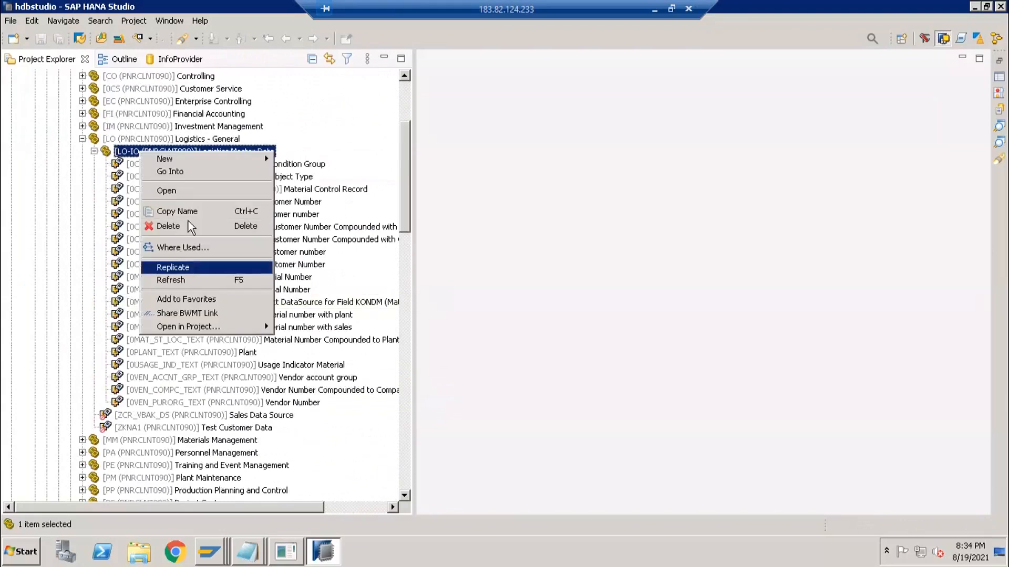
left_click(191, 268)
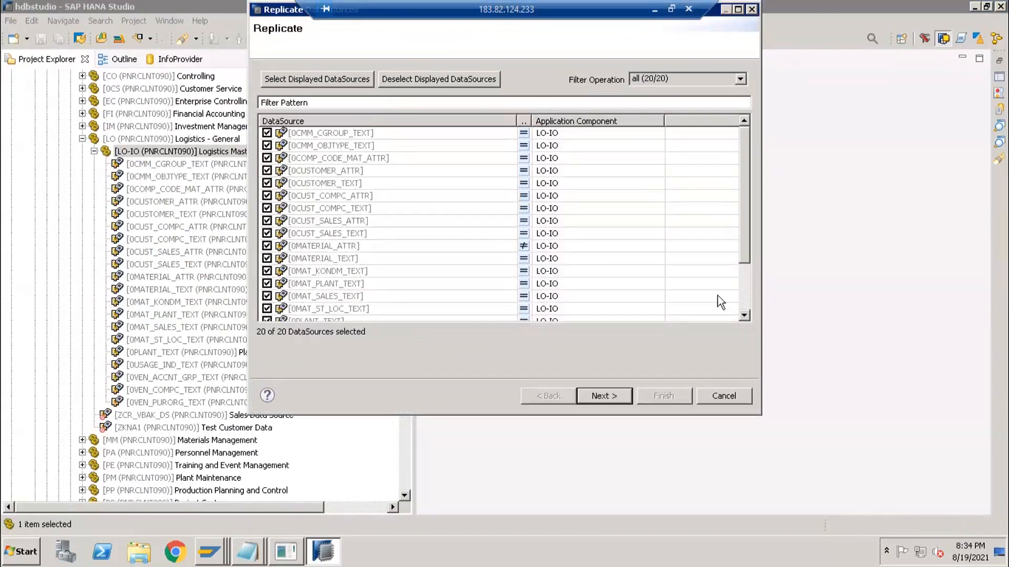
left_click(749, 303)
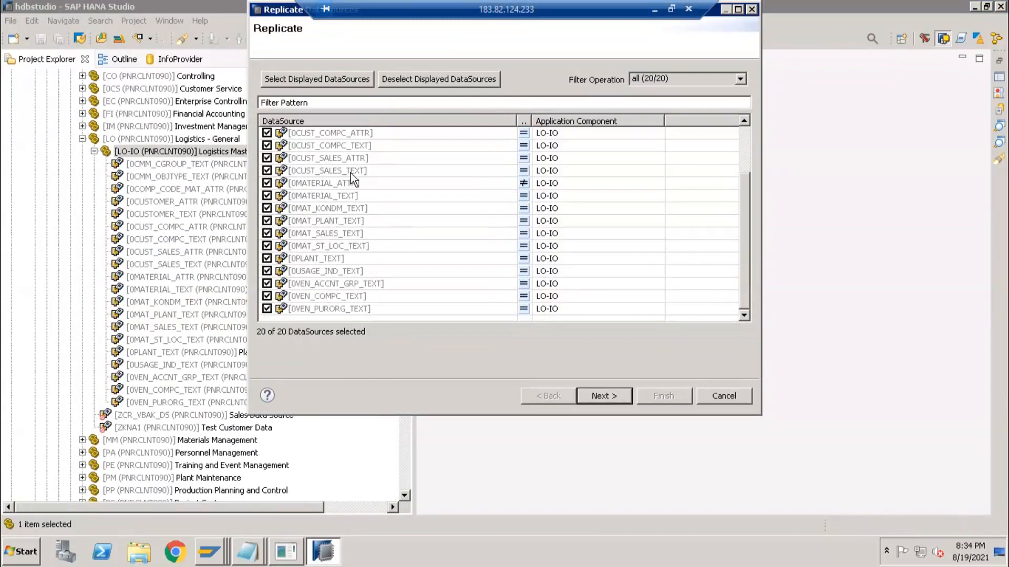
scroll(459, 141, "up", 2)
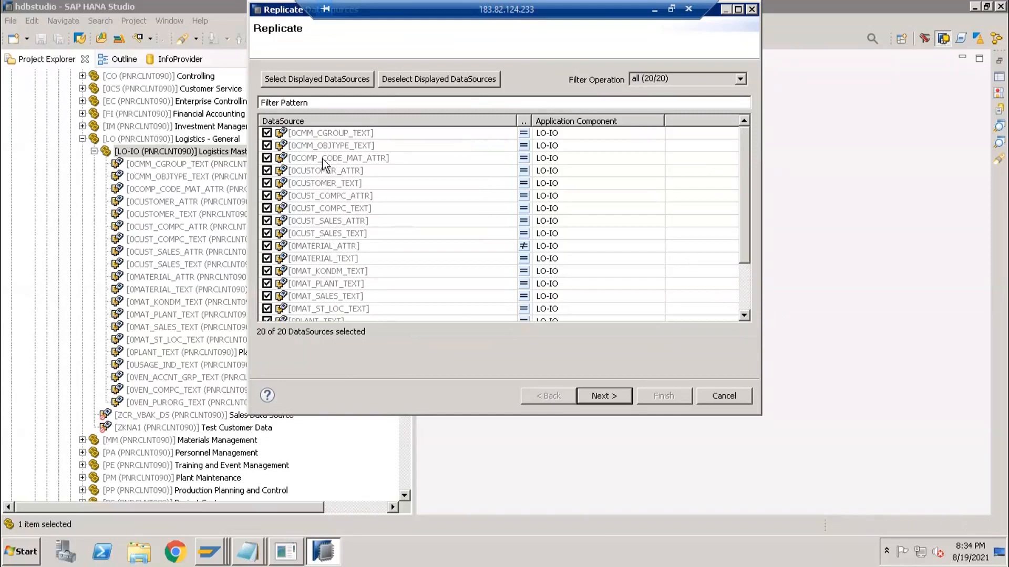
left_click(746, 298)
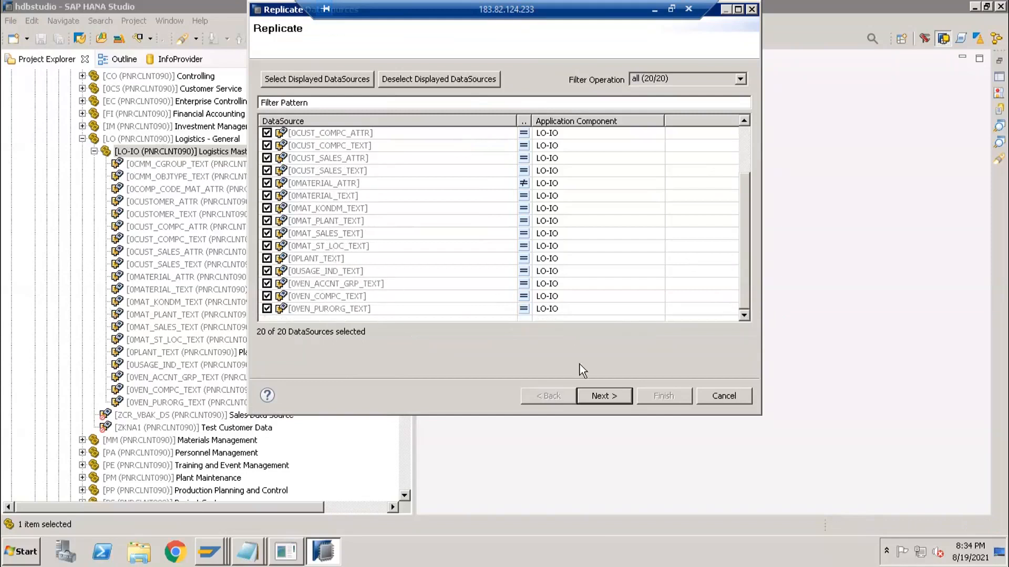
left_click(705, 397)
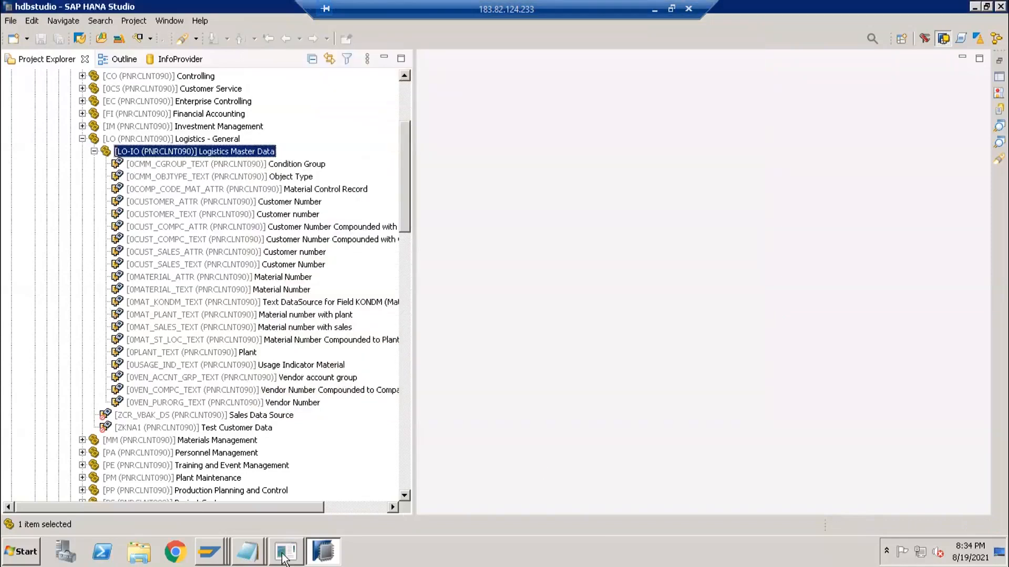
- Try opening the ABAP Editor in a new session from the Postprocess DataSources window; dismiss the session-limit message
left_click(210, 541)
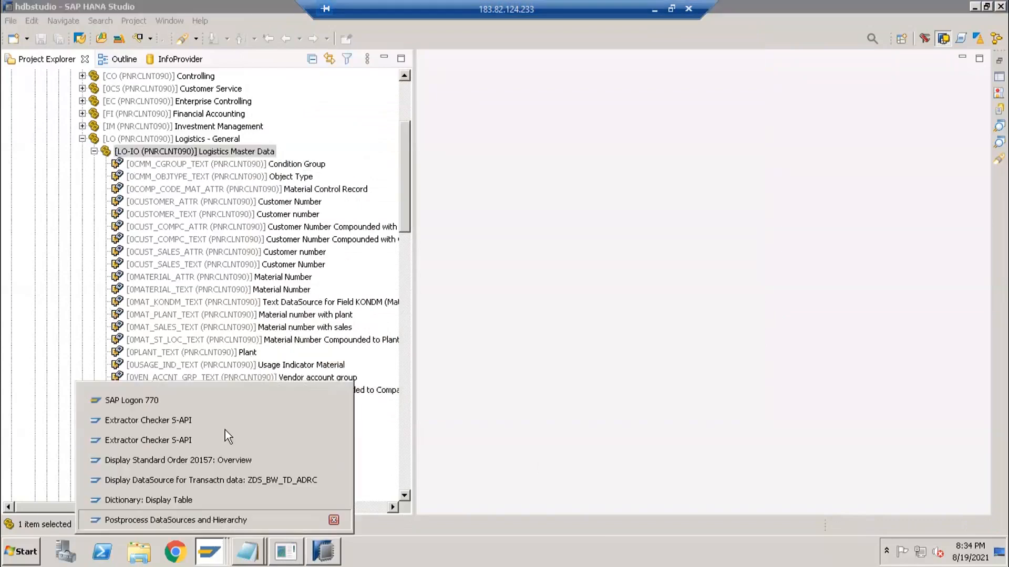
left_click(215, 520)
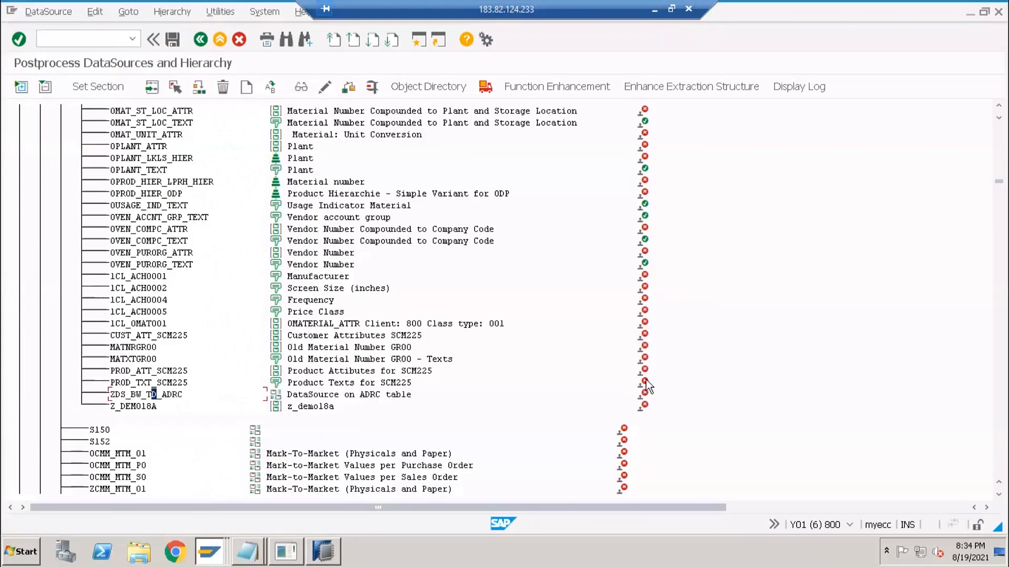
left_click(94, 35)
type("/ose")
key("Return")
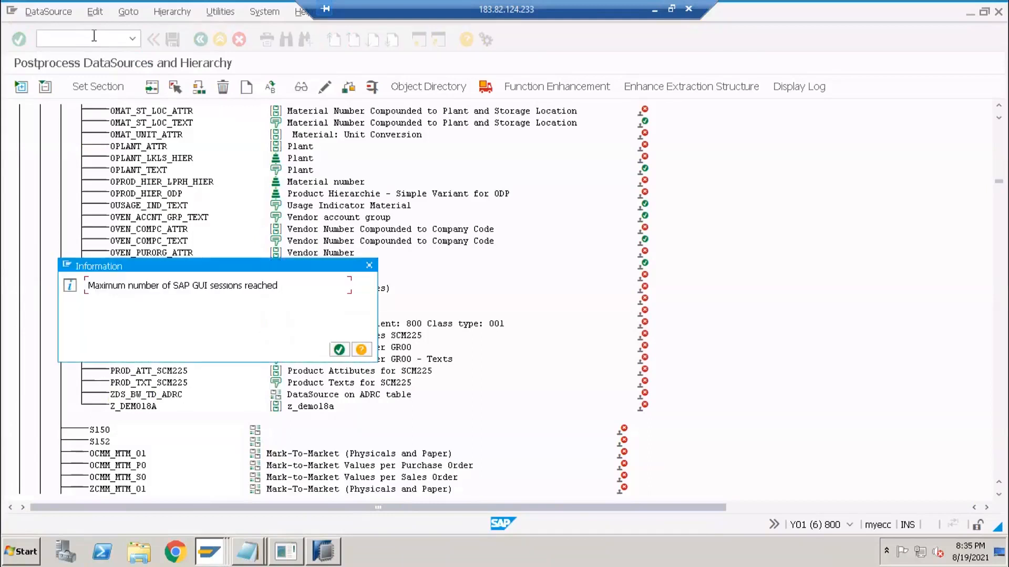
key("Return")
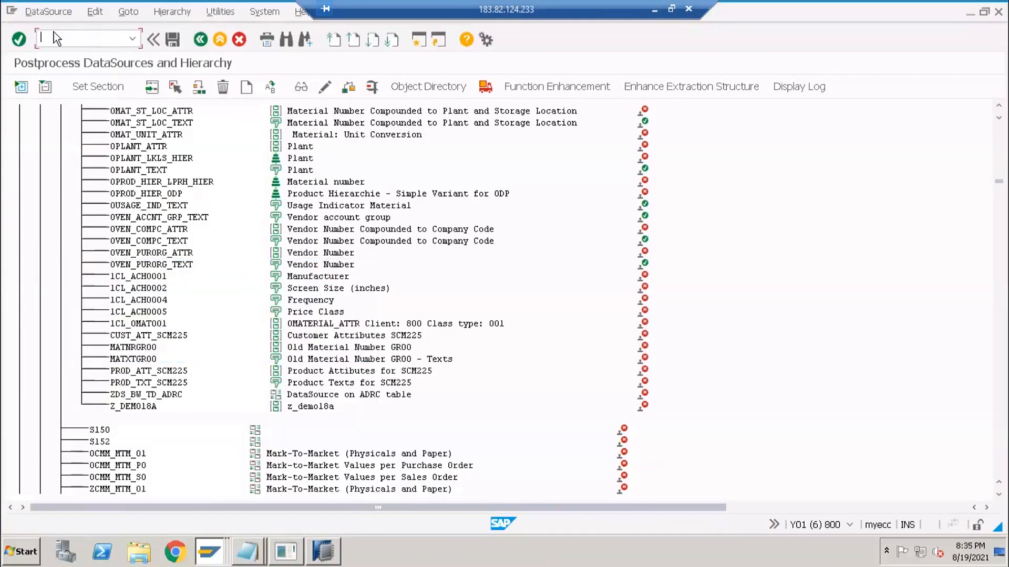
- In the ADRC table window, dismiss the invalid va01 command and start SE38 with /nse38
key("alt+Tab")
key("alt+Tab")
key("alt+Tab")
key("alt+Tab")
key("alt+Tab")
key("alt+Tab")
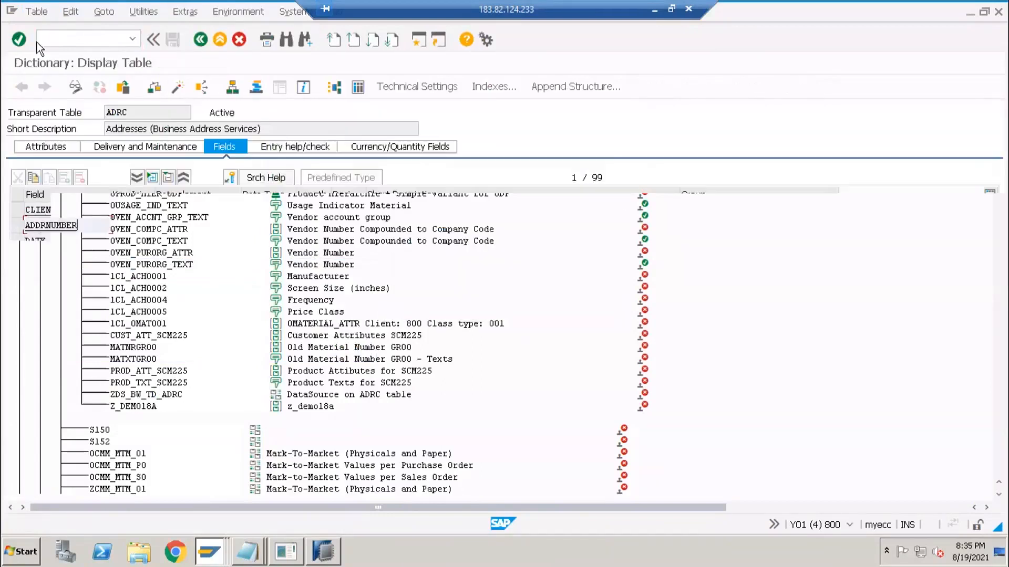
type("va01")
key("Return")
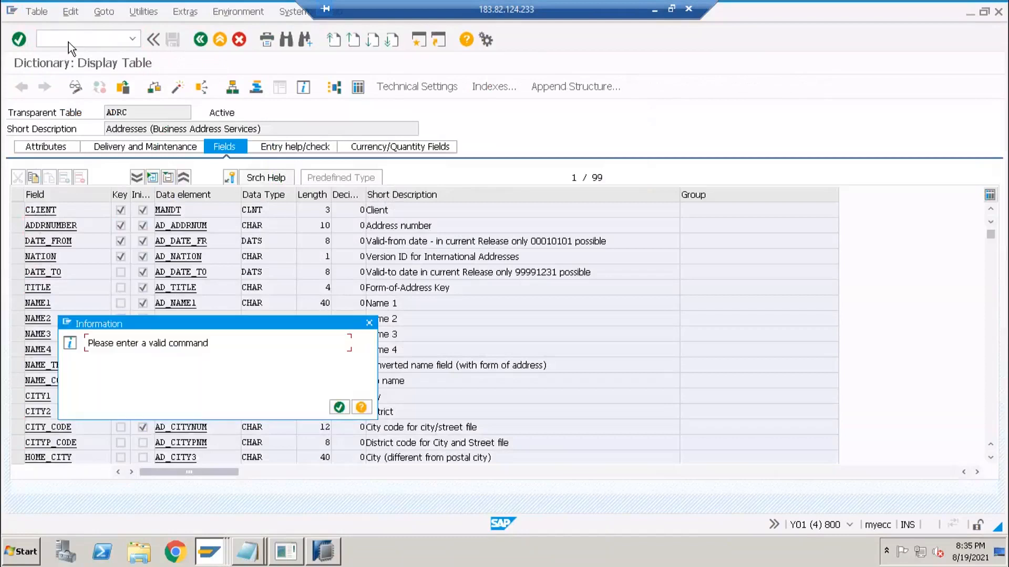
key("Return")
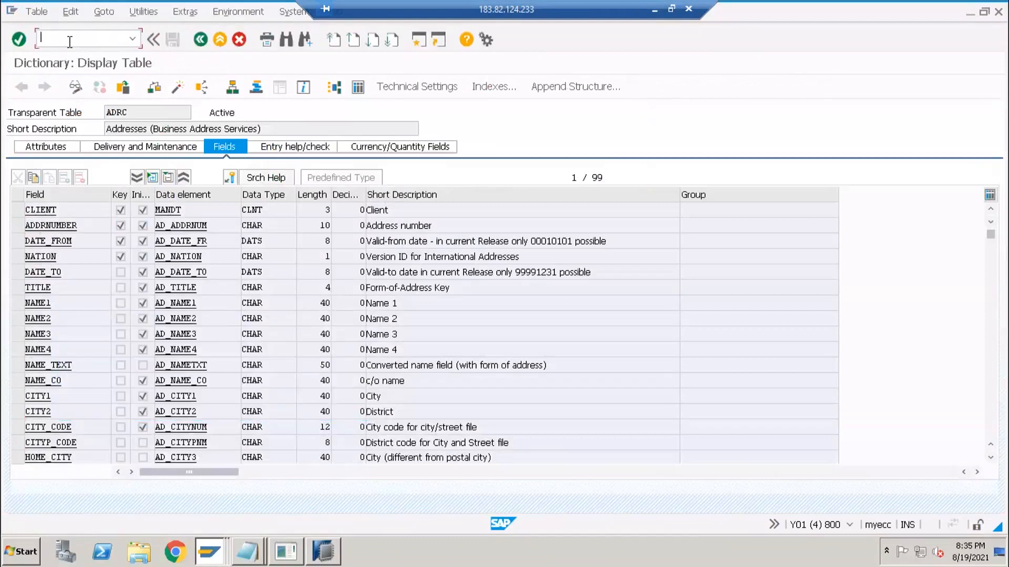
type("/nse38")
key("Return")
- Pick RSRTS_ODP_DIS from the rs*odp* program matches, execute its TransientProvider preview, then go back
type("rs")
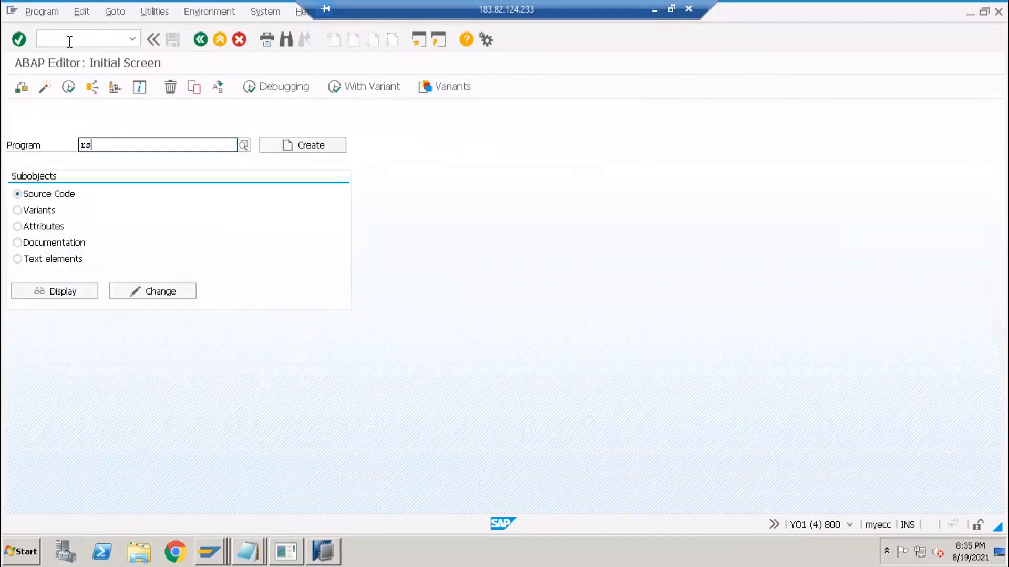
type("*")
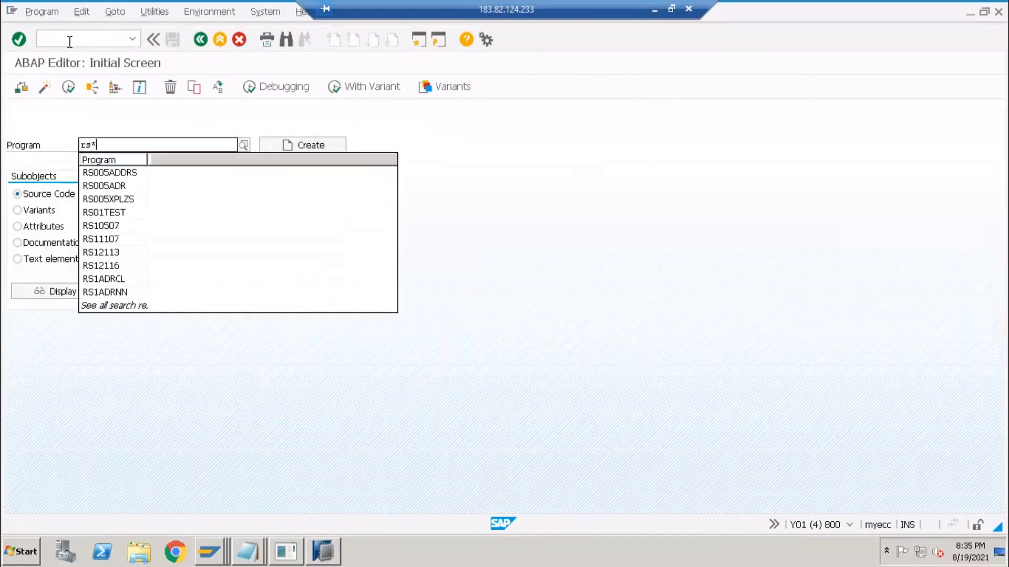
type("odp*")
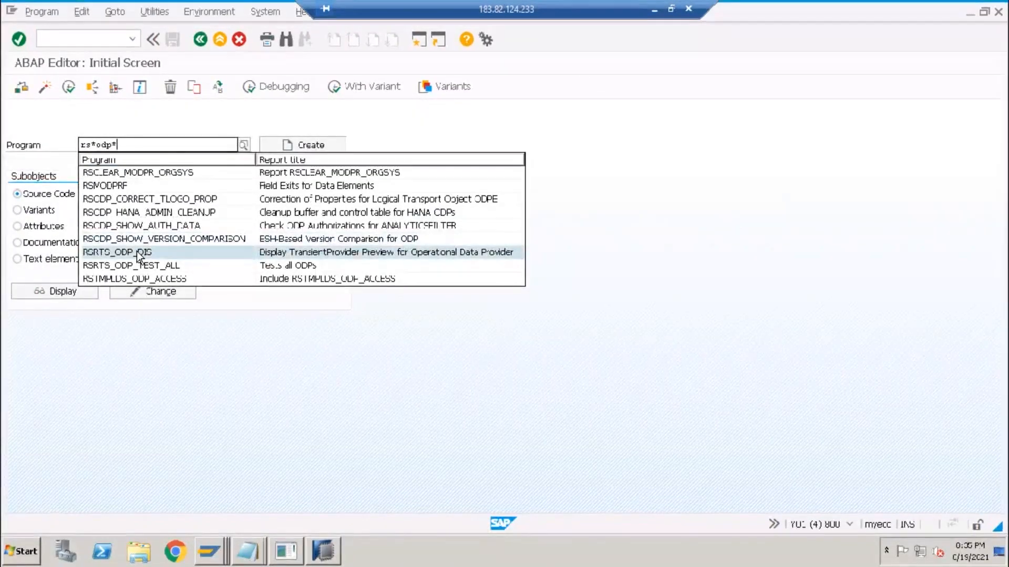
left_click(207, 241)
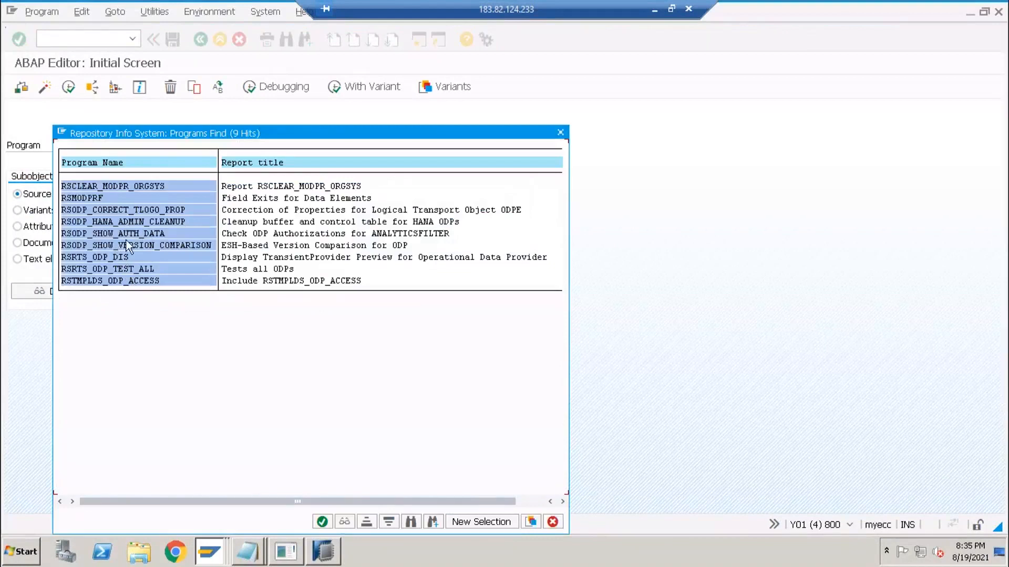
left_click(126, 281)
double_click(103, 259)
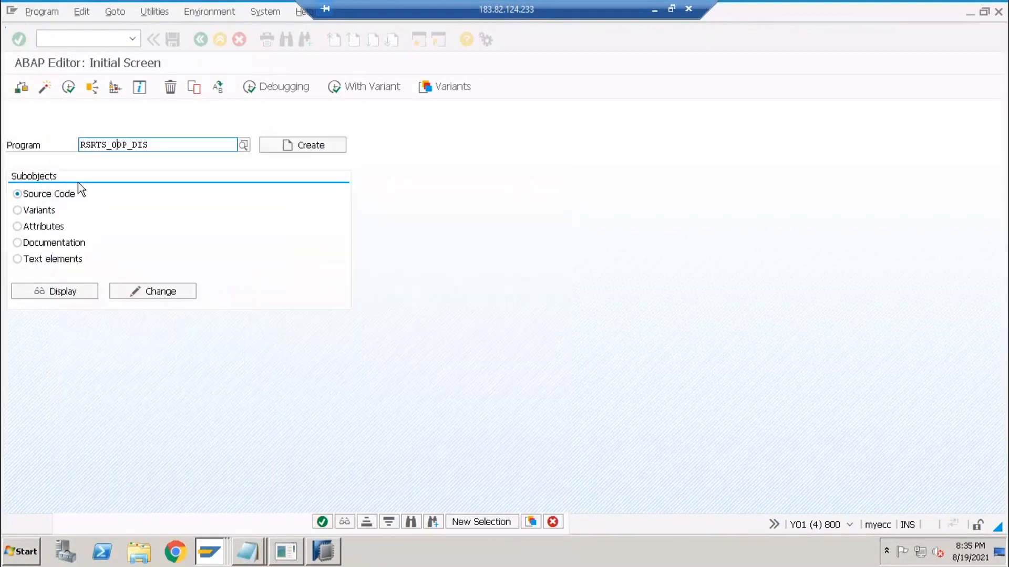
left_click(68, 87)
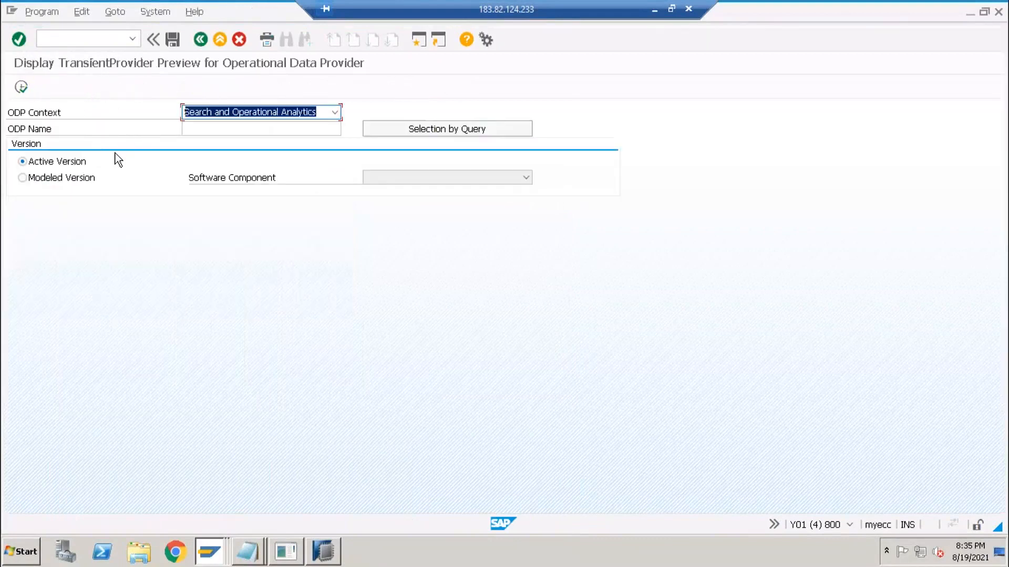
key("F3")
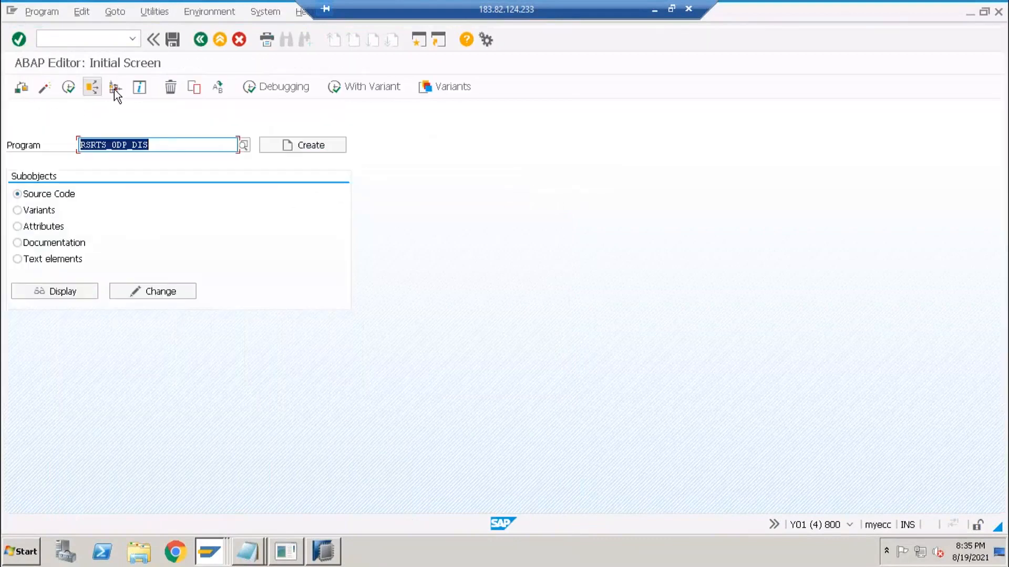
- Enter the pattern rs*en*od* as program name, browse its 13-hit list, and close it unchosen
type("rs*odp")
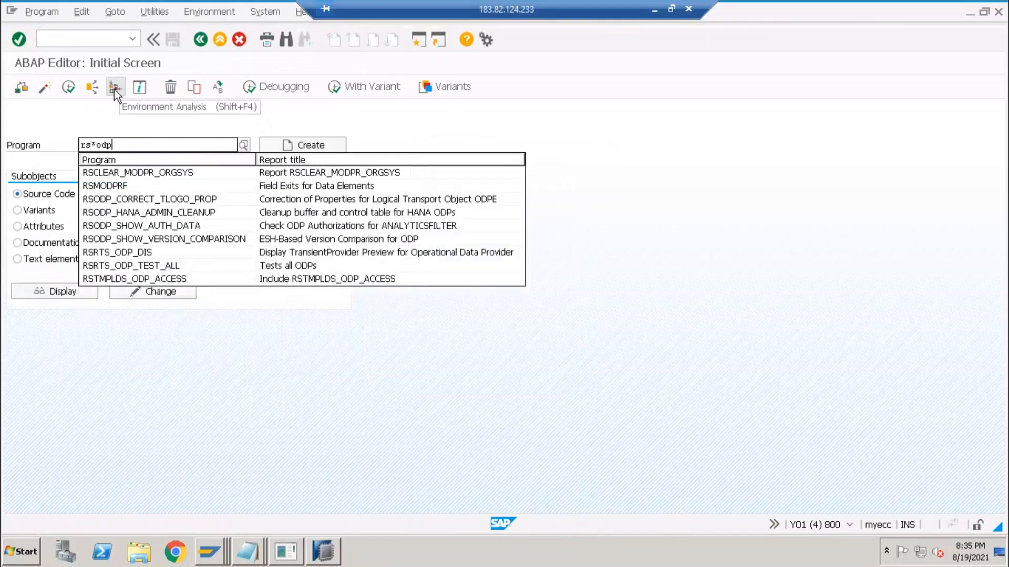
type("*")
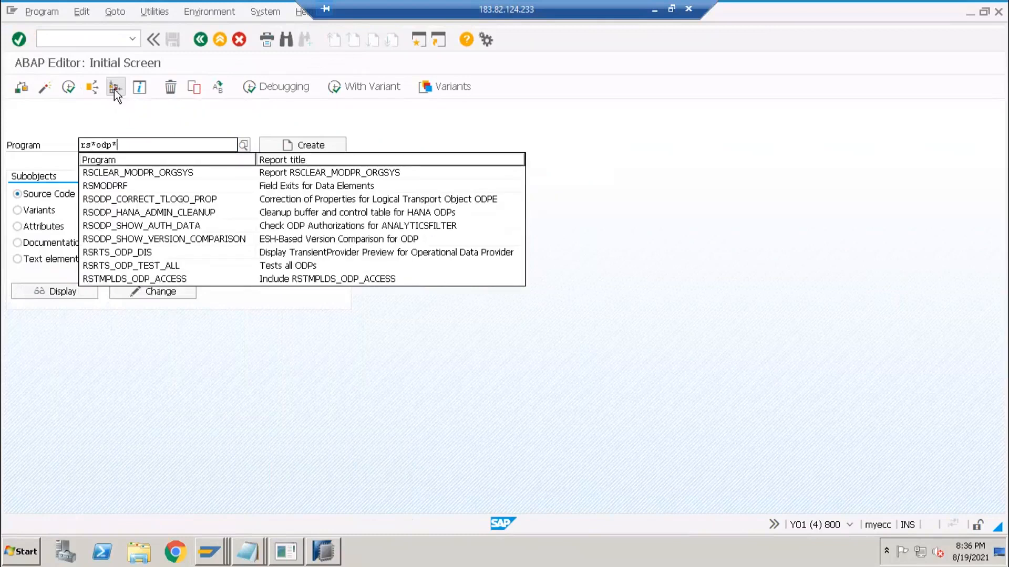
type("en")
key("BackSpace")
key("BackSpace")
key("BackSpace")
key("BackSpace")
key("BackSpace")
key("BackSpace")
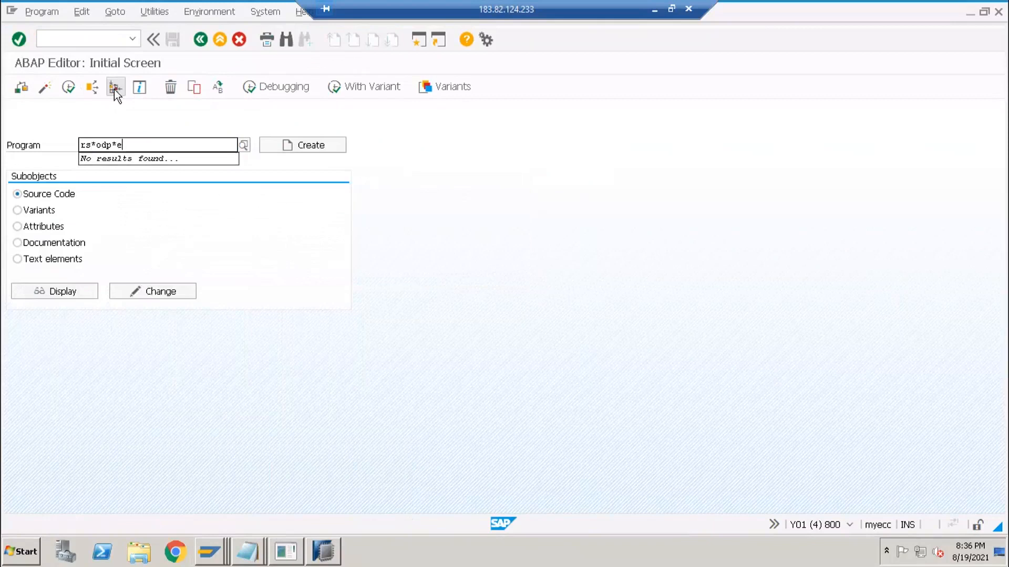
type("en")
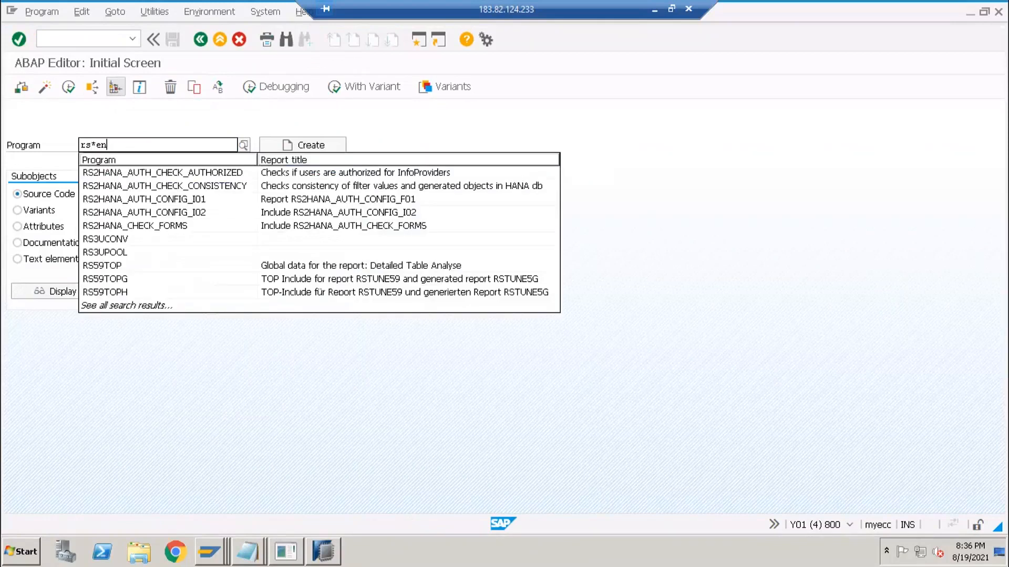
type("*od*")
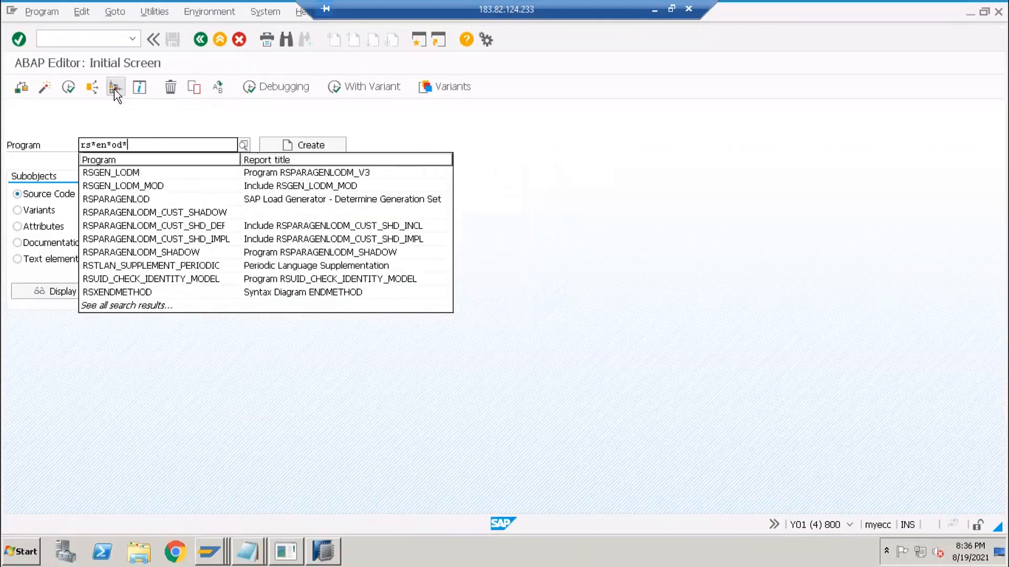
key("Down")
key("Down")
key("Down")
key("Down")
key("Down")
key("Down")
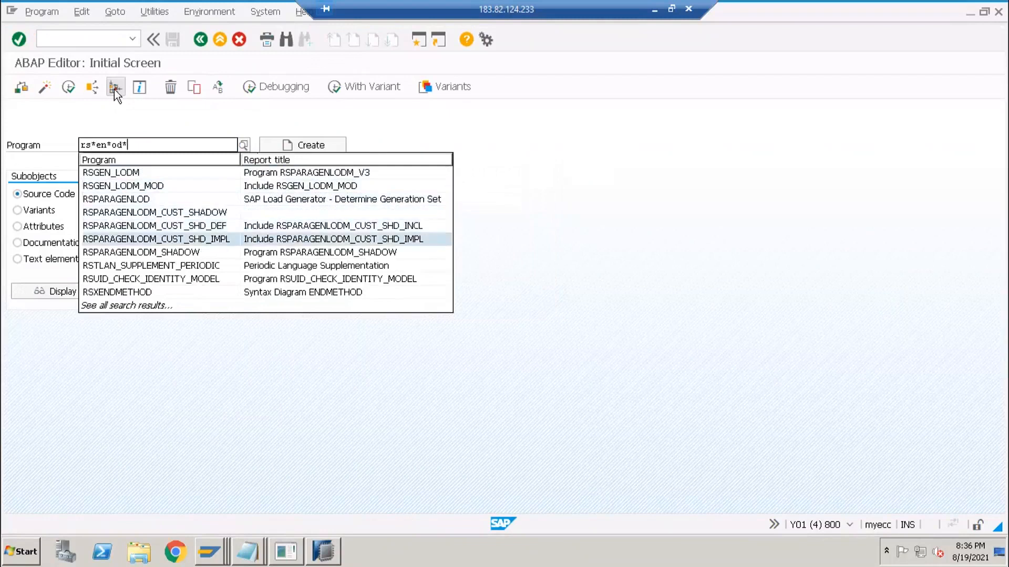
key("F4")
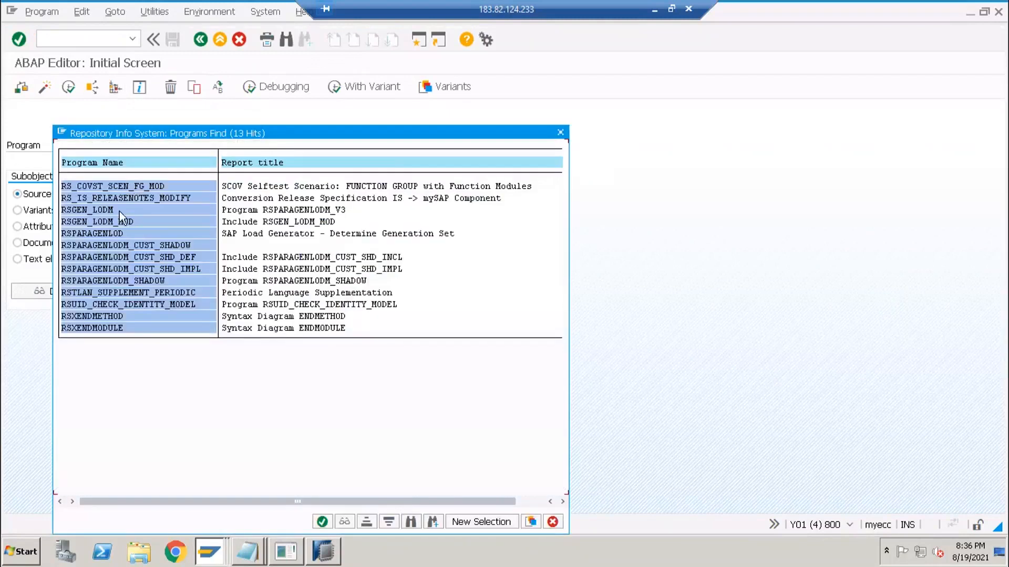
double_click(106, 325)
left_click(105, 304)
left_click(95, 233)
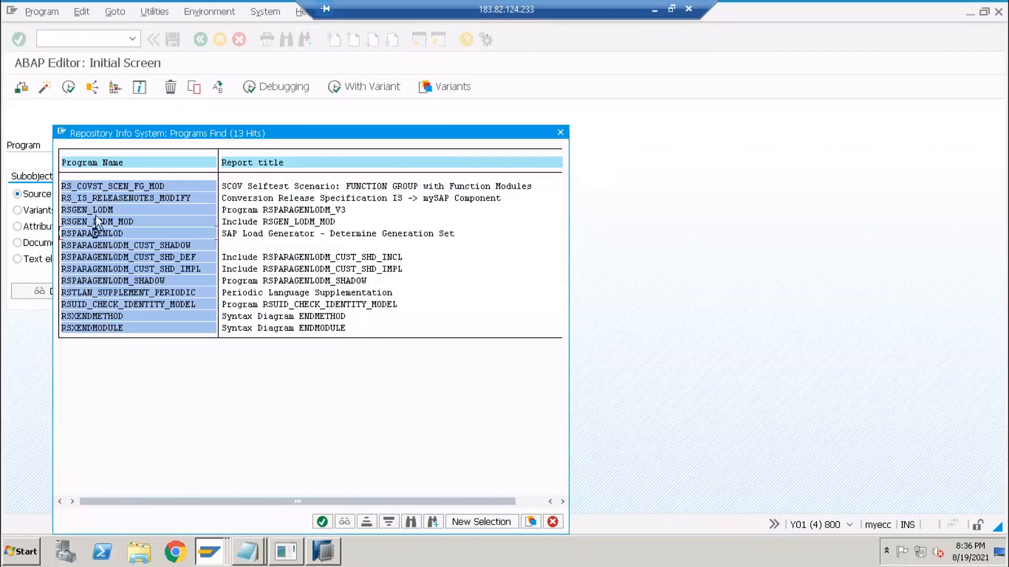
key("Escape")
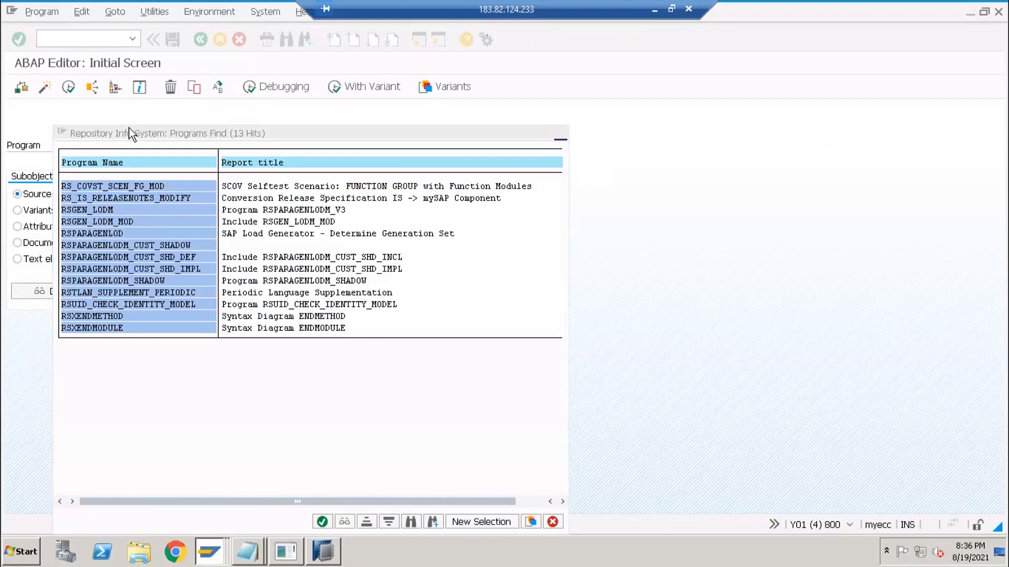
left_click(175, 552)
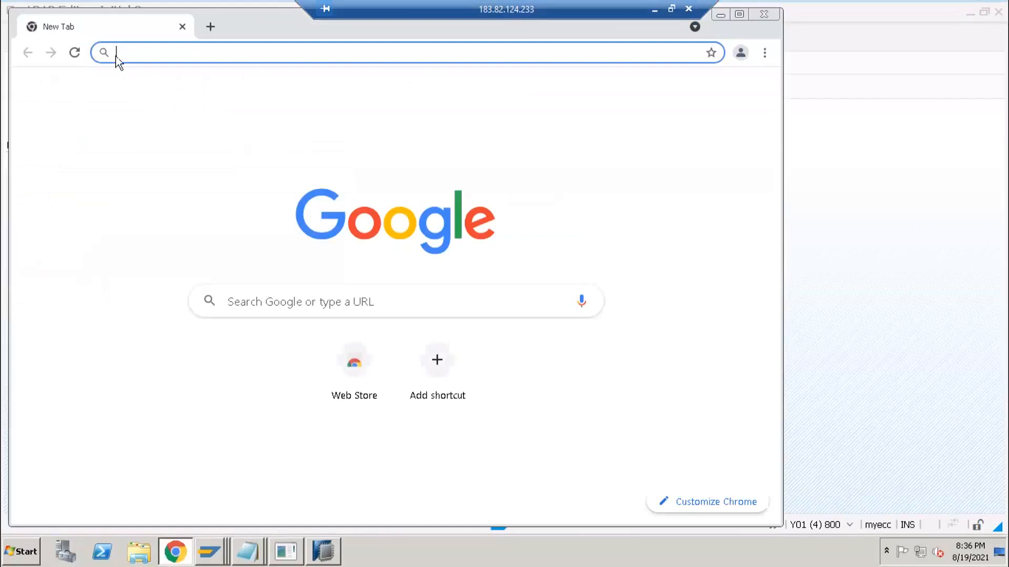
- Search 'google' in Chrome, which fails with ERR_NAME_NOT_RESOLVED, then restore the remote desktop to full screen
type("google")
key("Return")
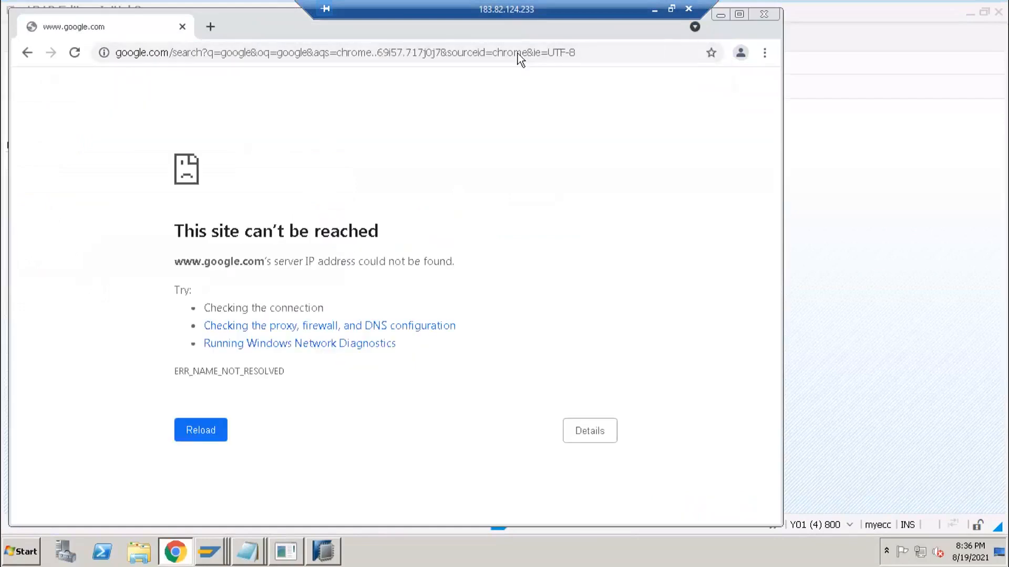
left_click(654, 10)
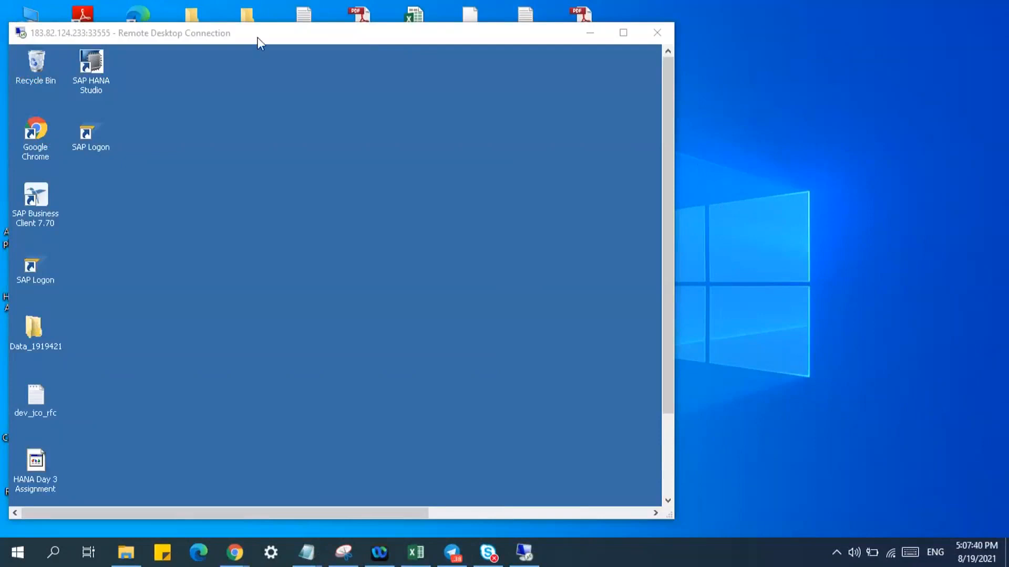
double_click(258, 36)
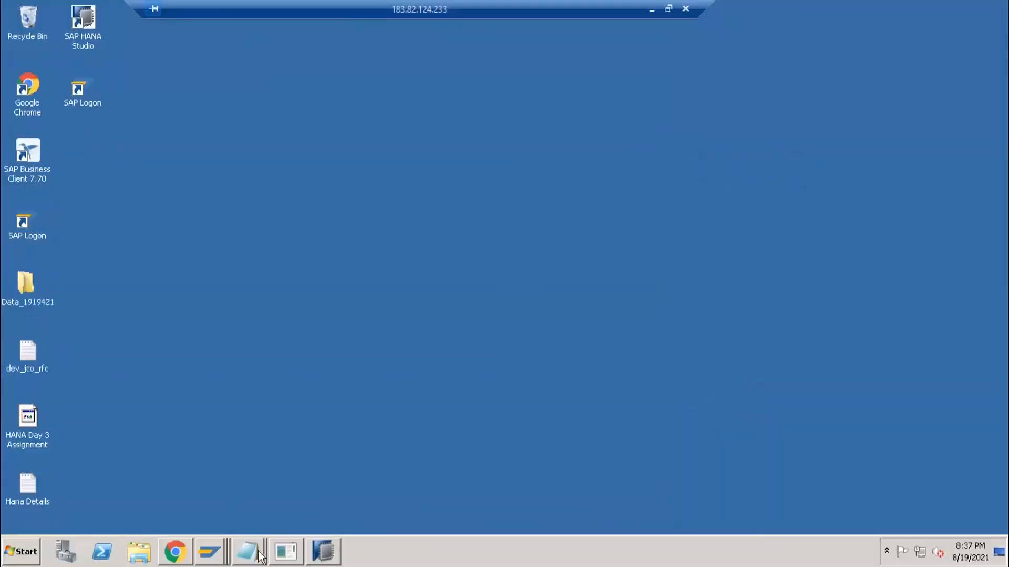
- Start SE38 in the Postprocess DataSources window and execute the RODPS_OS_EXPOSE program
left_click(219, 561)
left_click(231, 521)
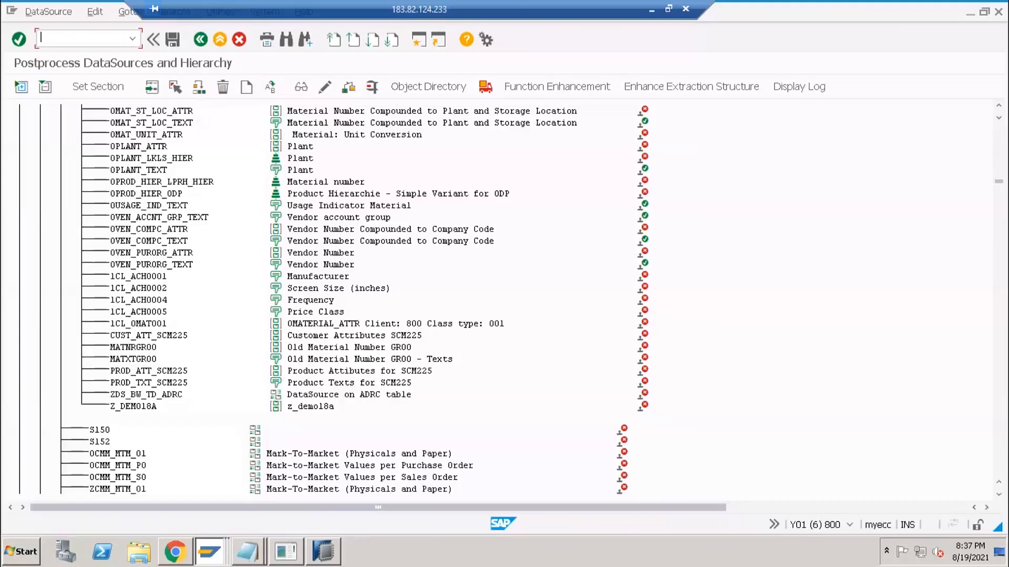
left_click(35, 38)
type("/nse38")
key("Return")
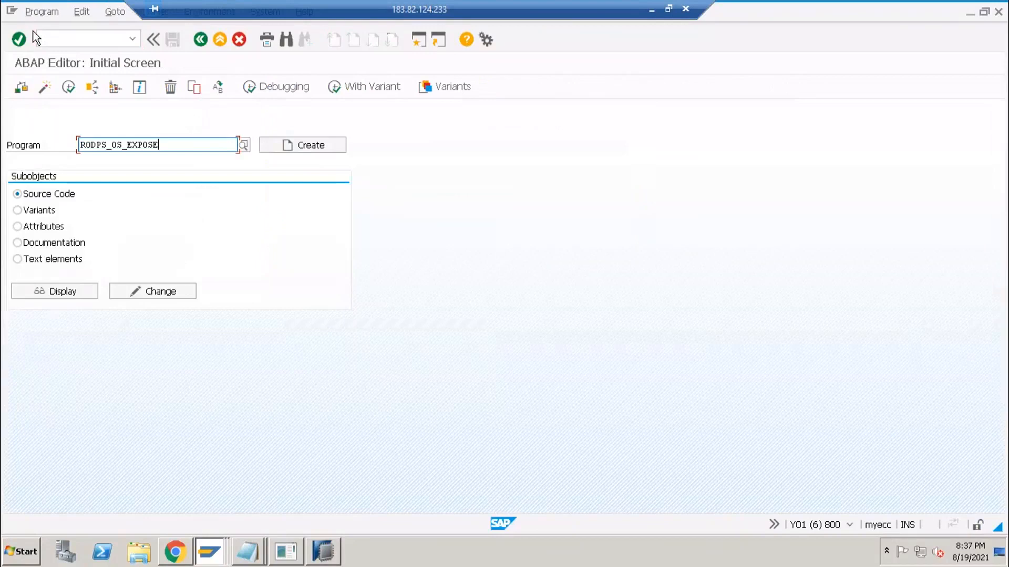
left_click(70, 86)
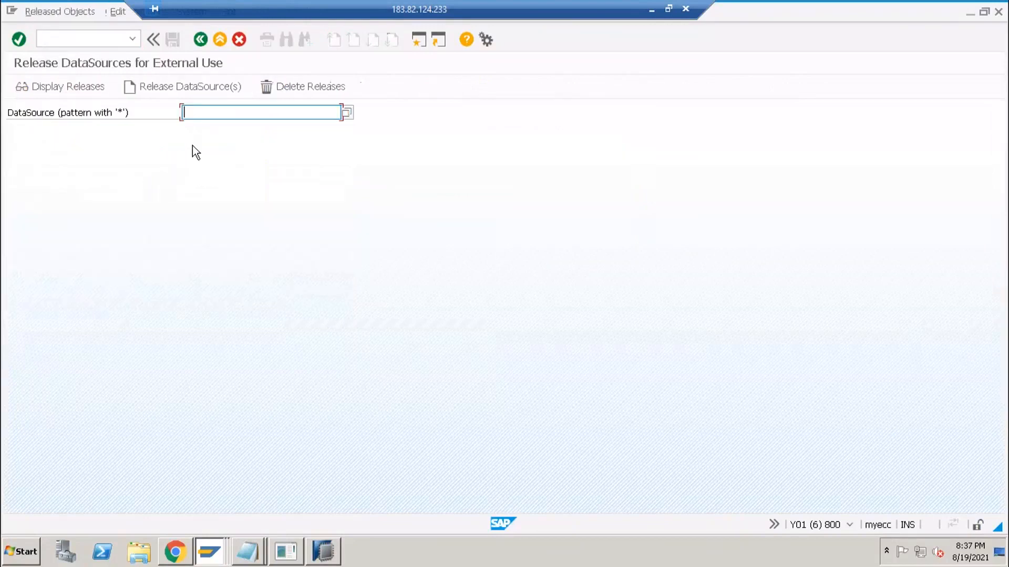
- Open the Extractor Checker (RSA3) for ZDS_BW_TD_ADRC in the other SAP session
key("alt+Tab")
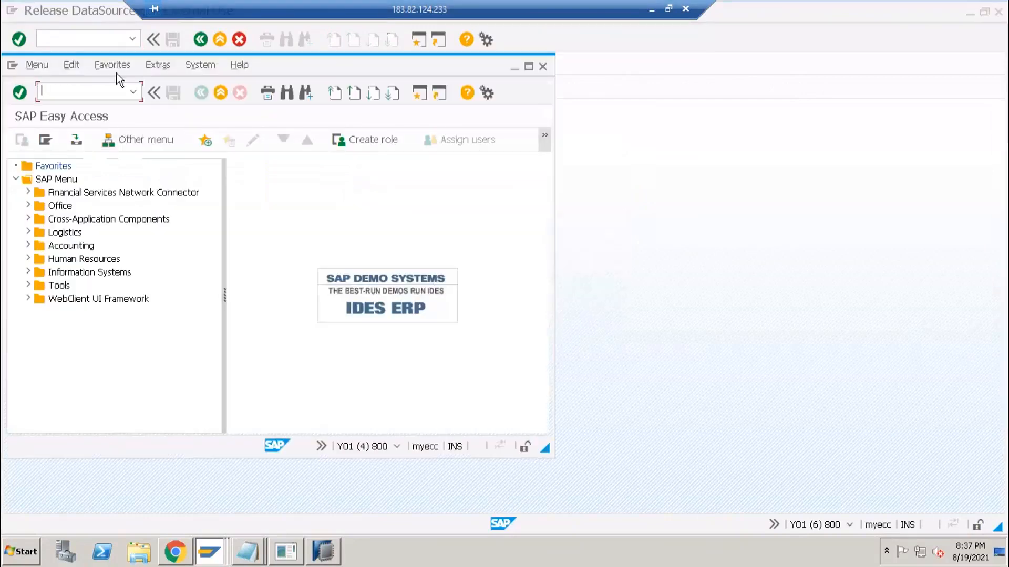
left_click(102, 15)
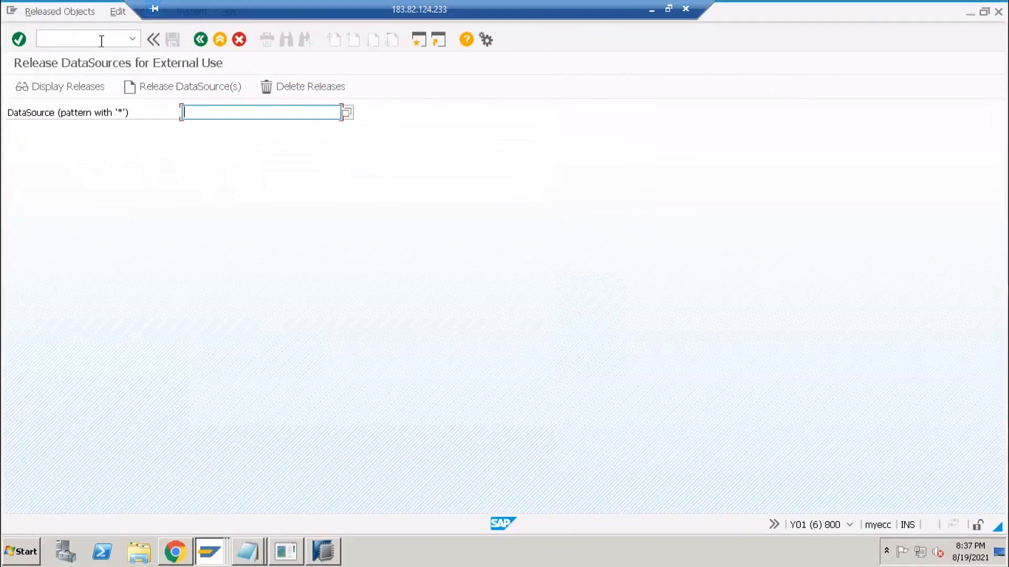
left_click(101, 41)
key("alt+Tab")
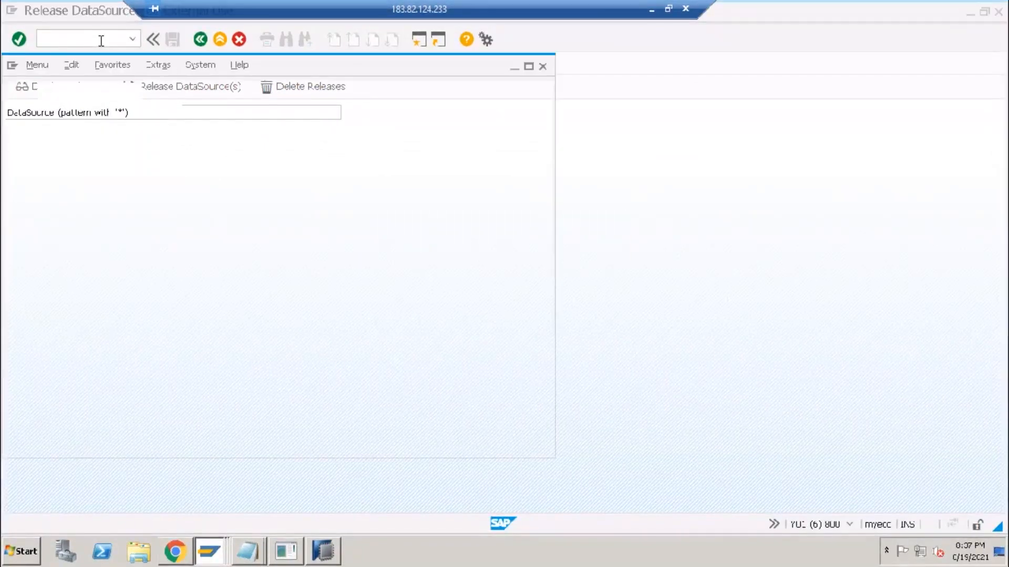
type("/nbrsa3")
key("Return")
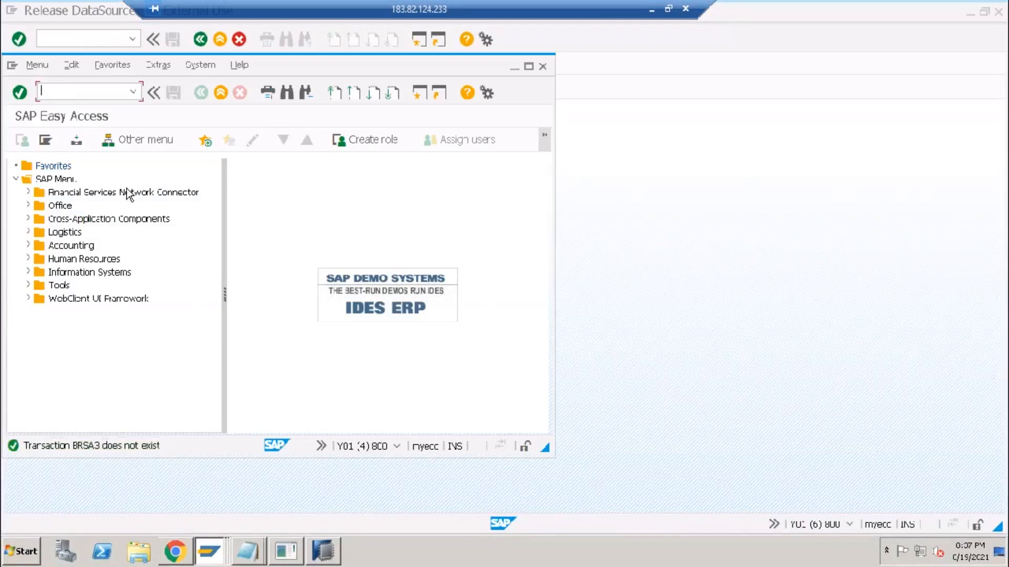
type("3")
key("Return")
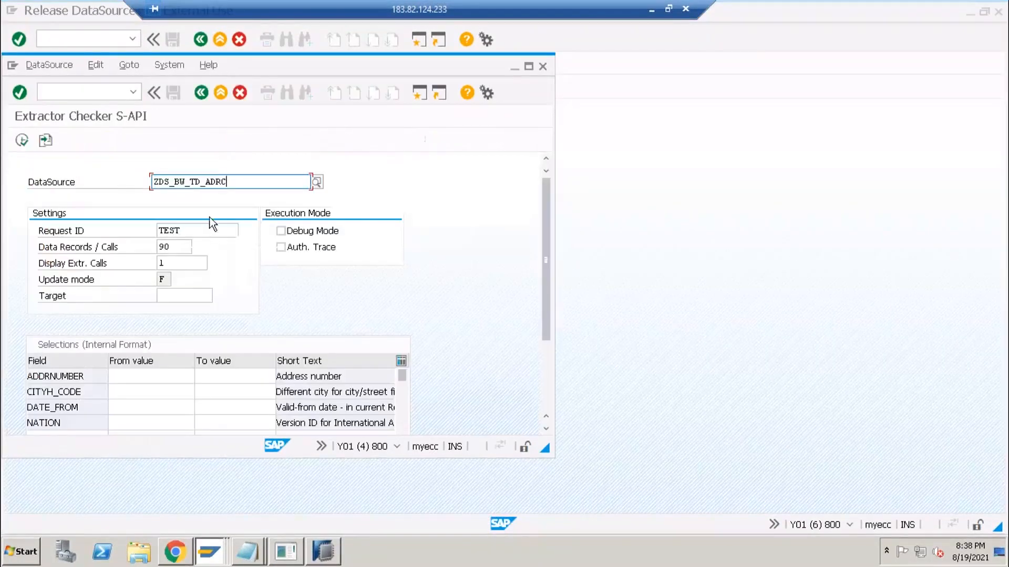
- Paste ZDS_BW_TD_ADRC into the DataSource field of the Release DataSources screen
left_click(727, 217)
left_click(207, 114)
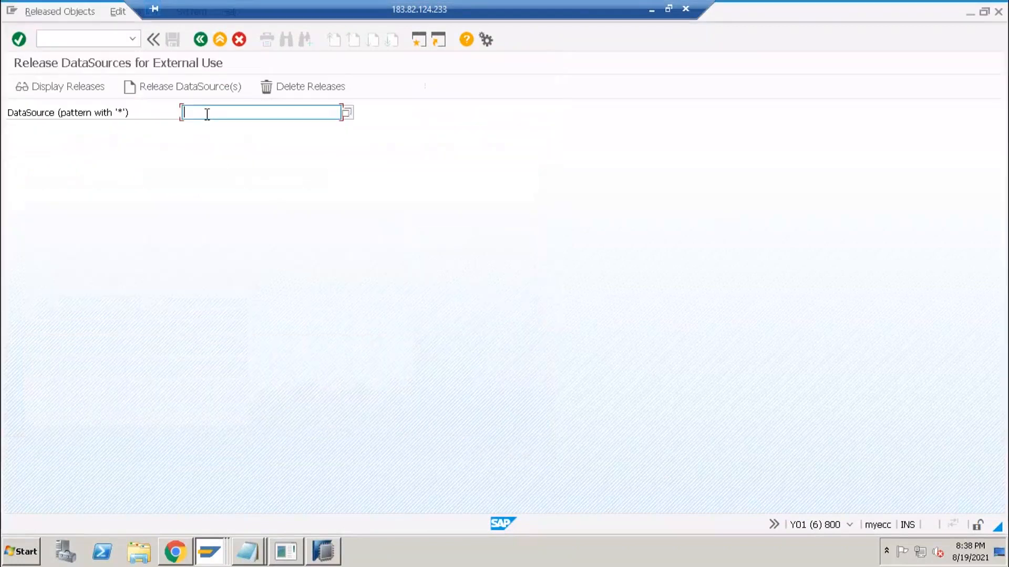
type("ZDS_BW_TD_ADRC")
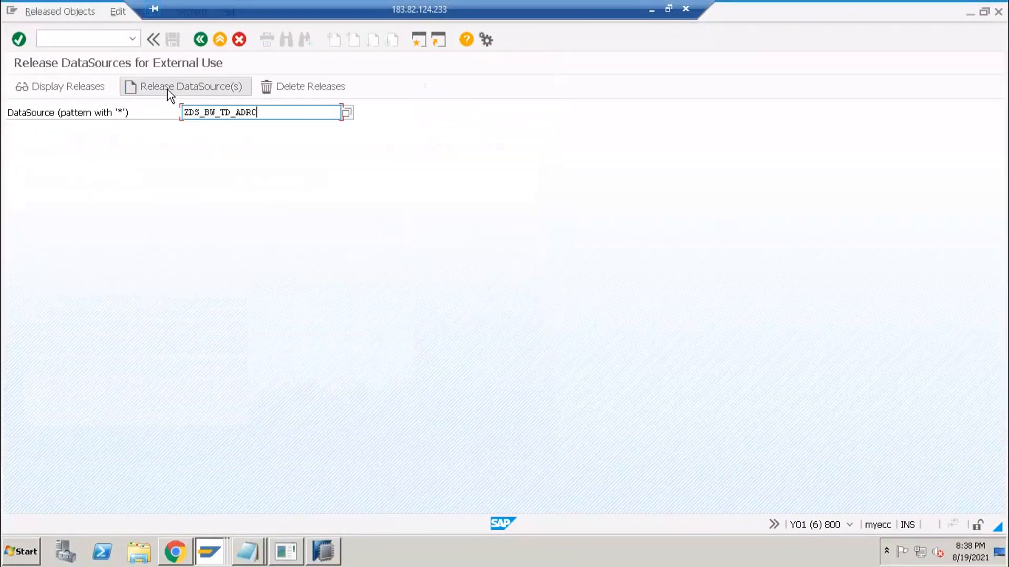
- Start releasing ZDS_BW_TD_ADRC, confirming the ticked DataSource and agreeing to the release
left_click(169, 92)
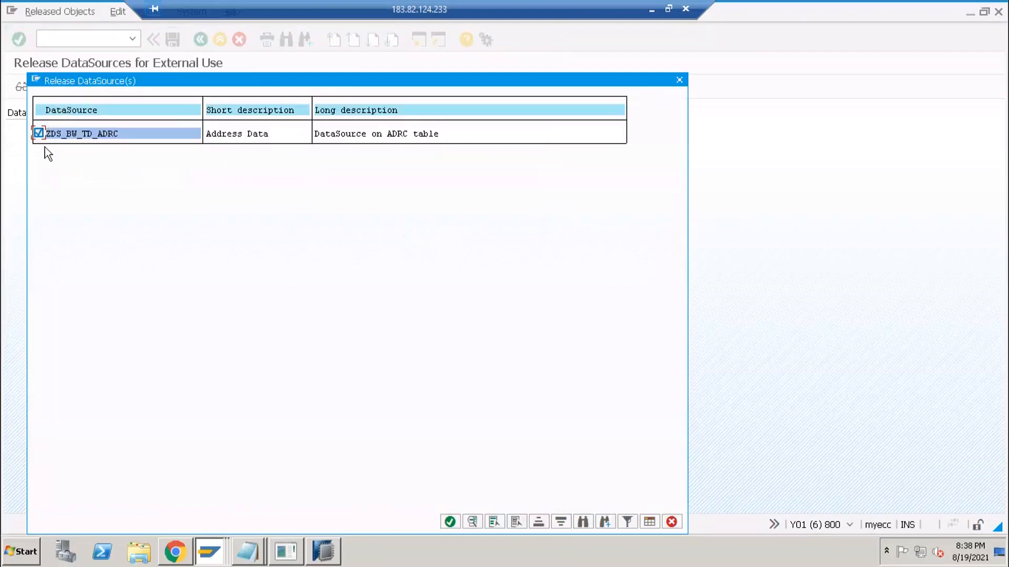
left_click(449, 521)
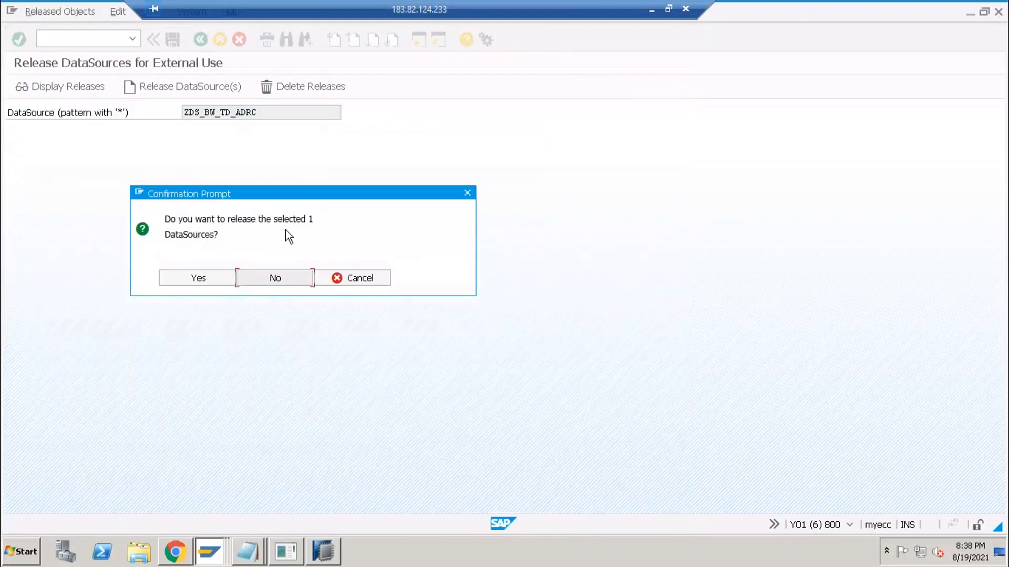
left_click(198, 278)
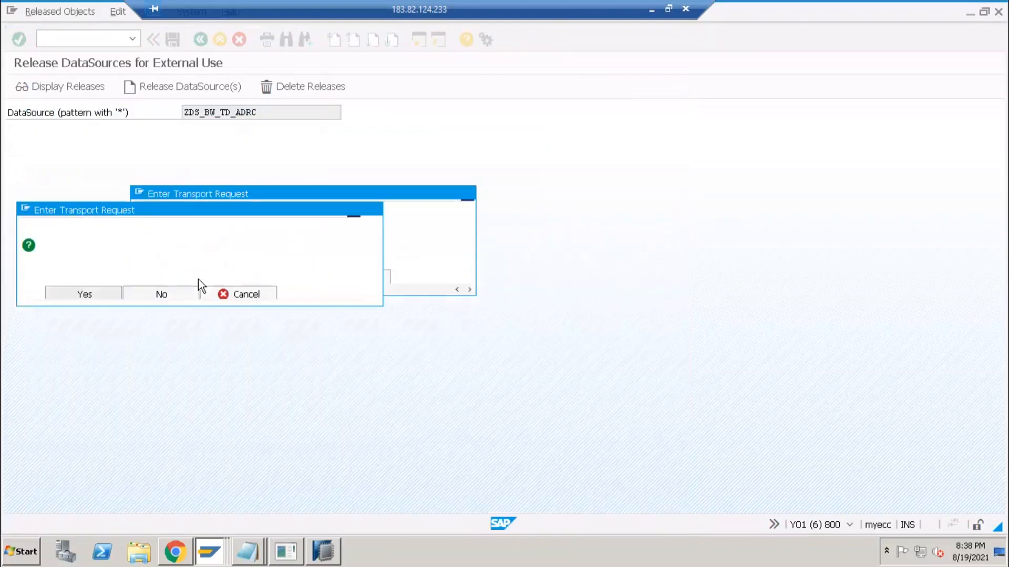
left_click(272, 295)
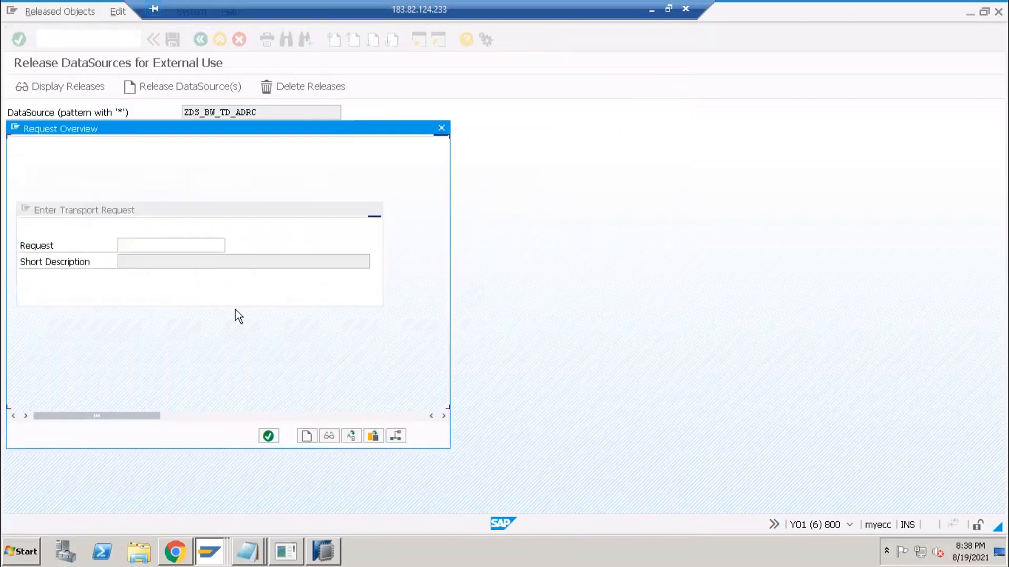
left_click(268, 436)
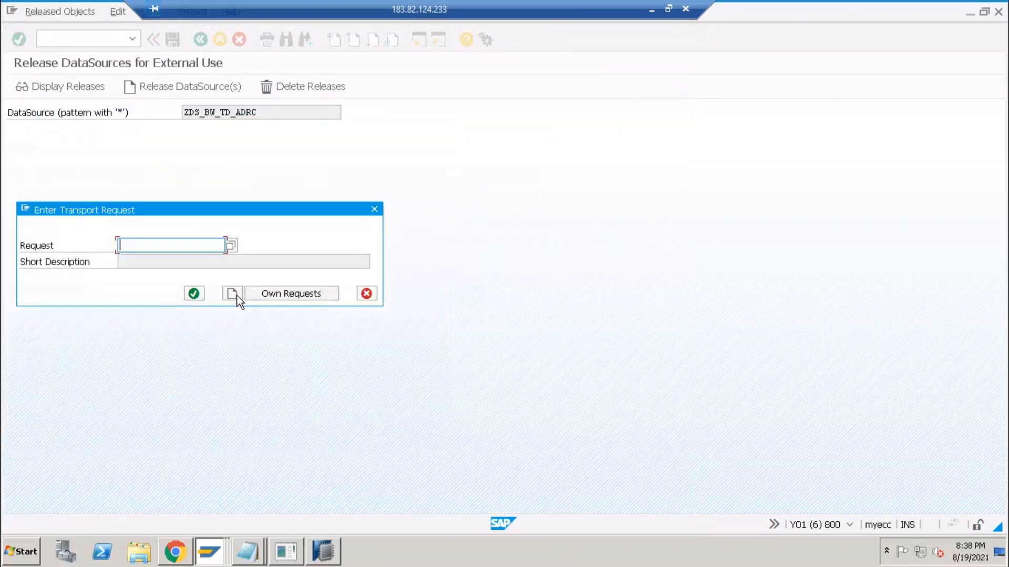
- Create workbench request 'ODP Release' (Y01K900315) and assign the release to it
left_click(235, 295)
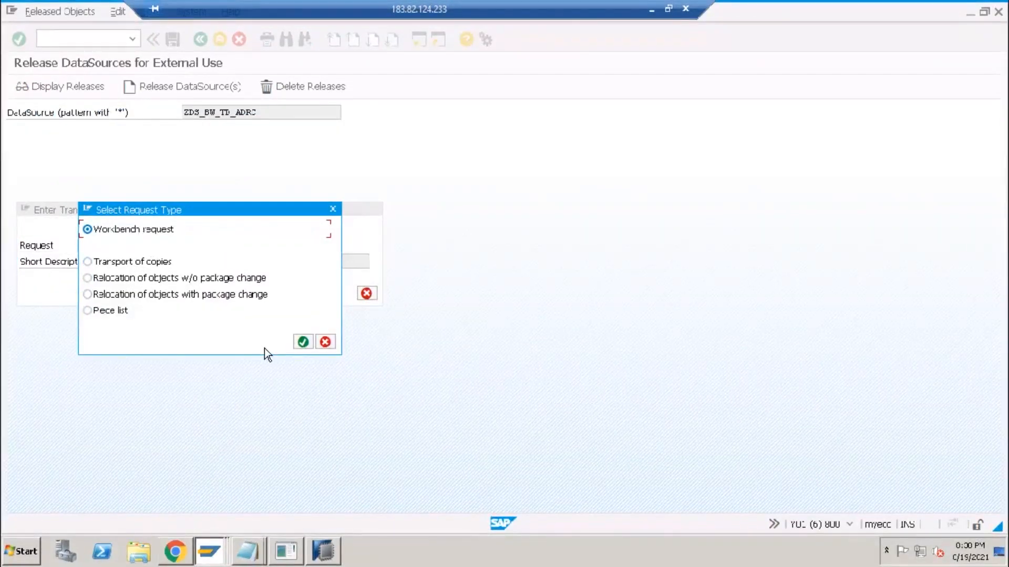
left_click(303, 342)
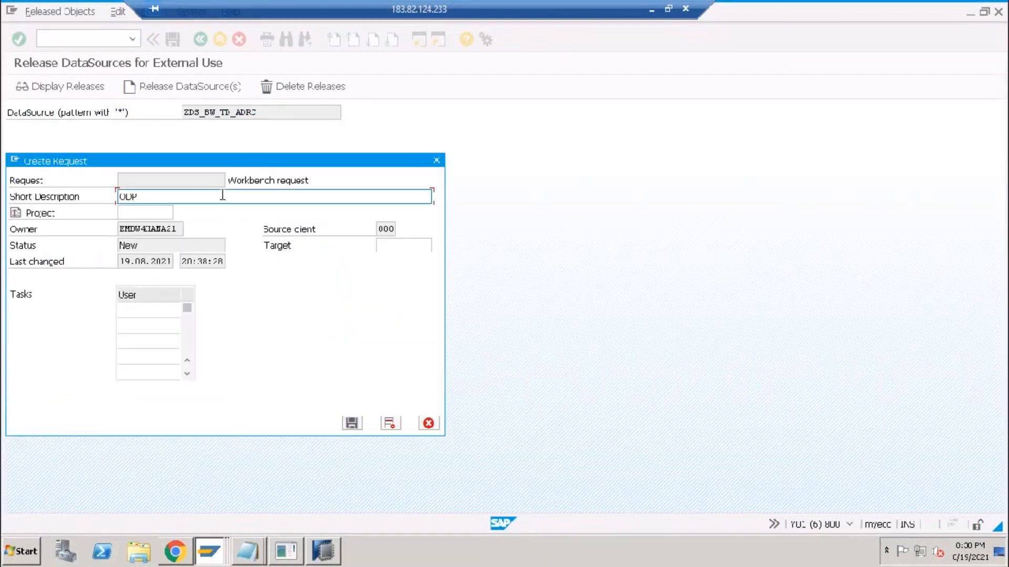
type("ODP Release")
key("Return")
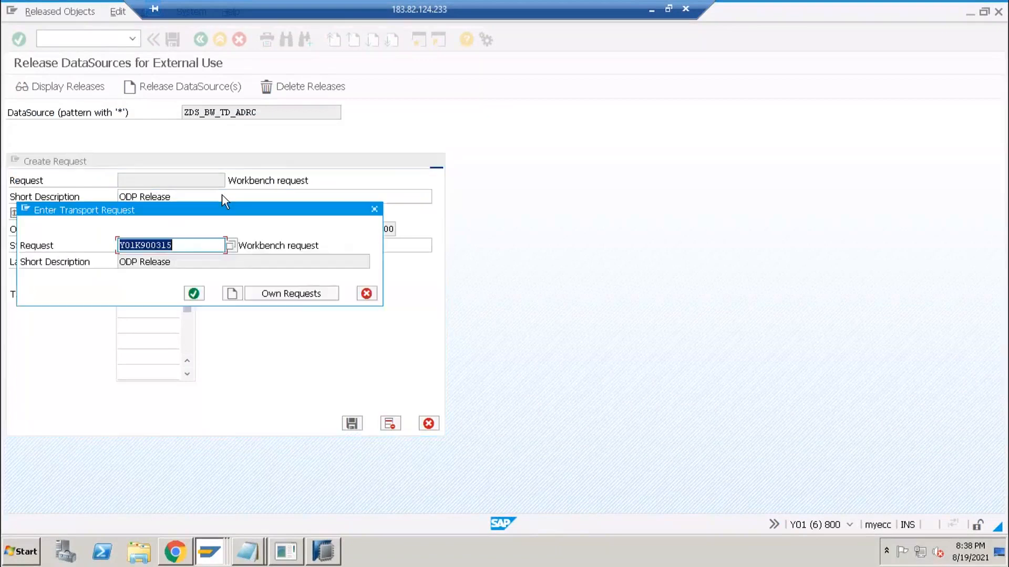
left_click(194, 293)
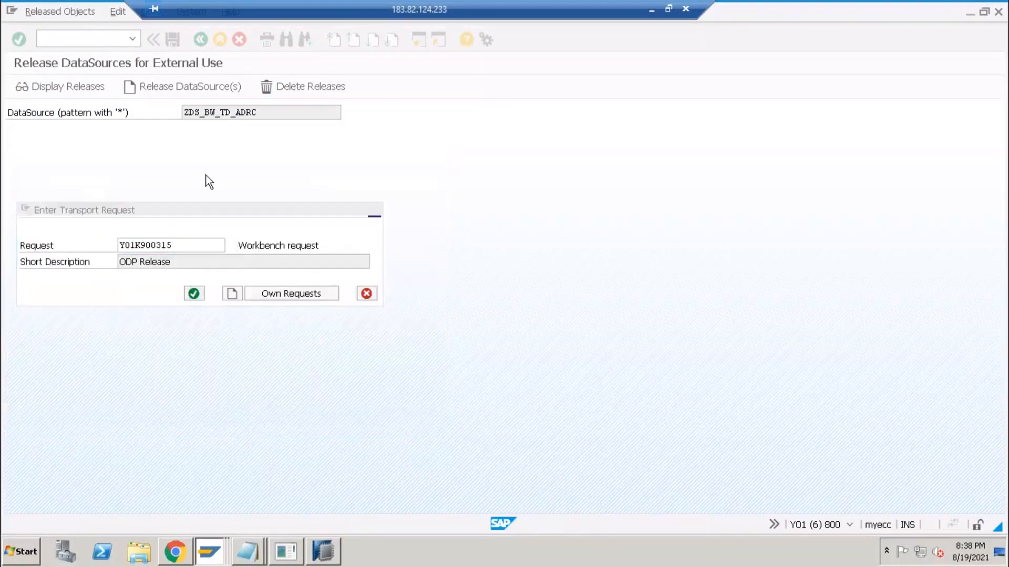
- Copy the ZDS_BW_TD_ADRC name from the DataSource field
left_click_drag(268, 114, 166, 114)
key("ctrl+c")
left_click(85, 42)
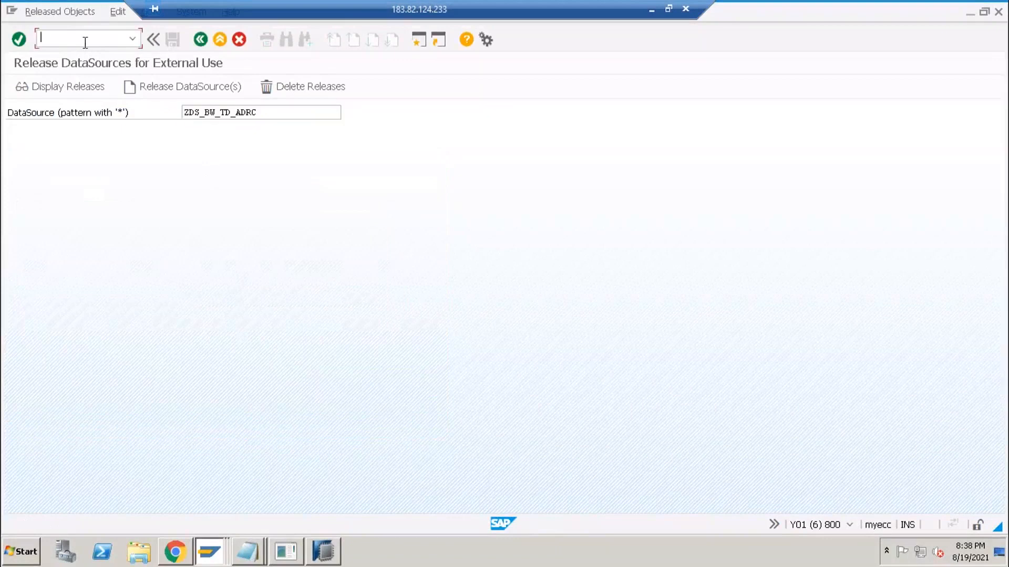
- In RSA6, expand all nodes, find and jump to ZDS_BW_TD_ADRC, then switch to HANA Studio
key("Return")
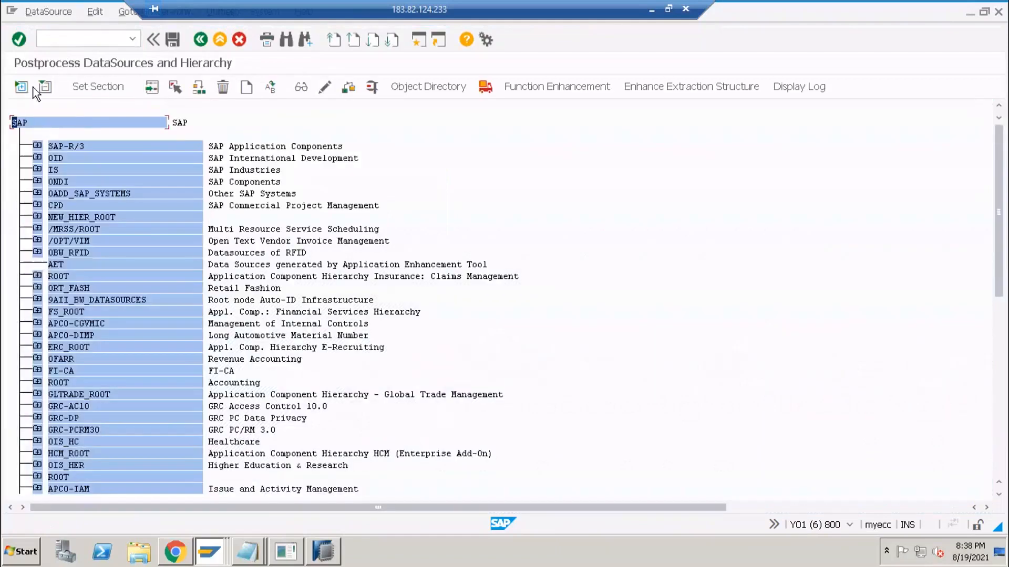
left_click(21, 86)
left_click(285, 39)
key("ctrl+c")
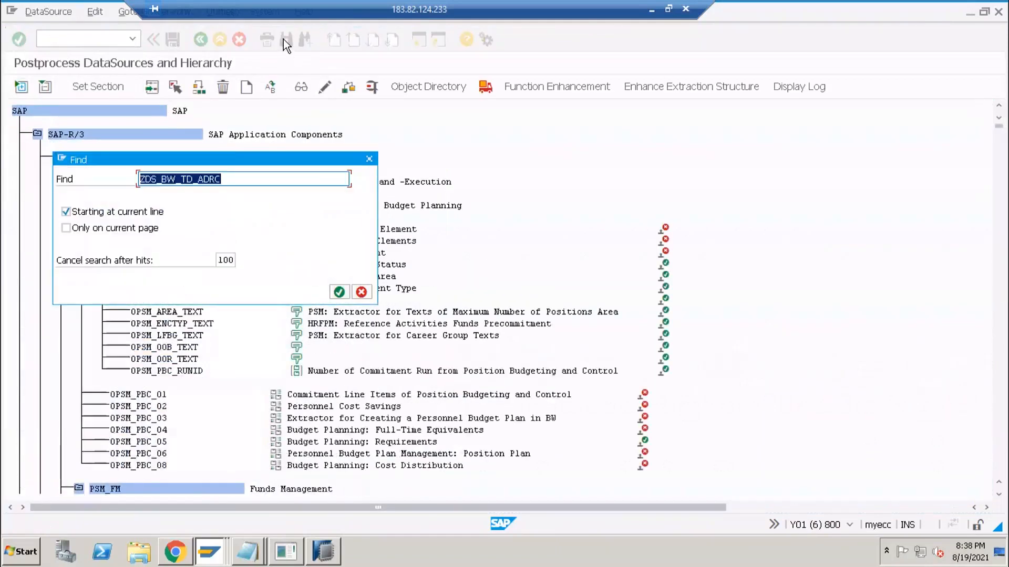
key("Return")
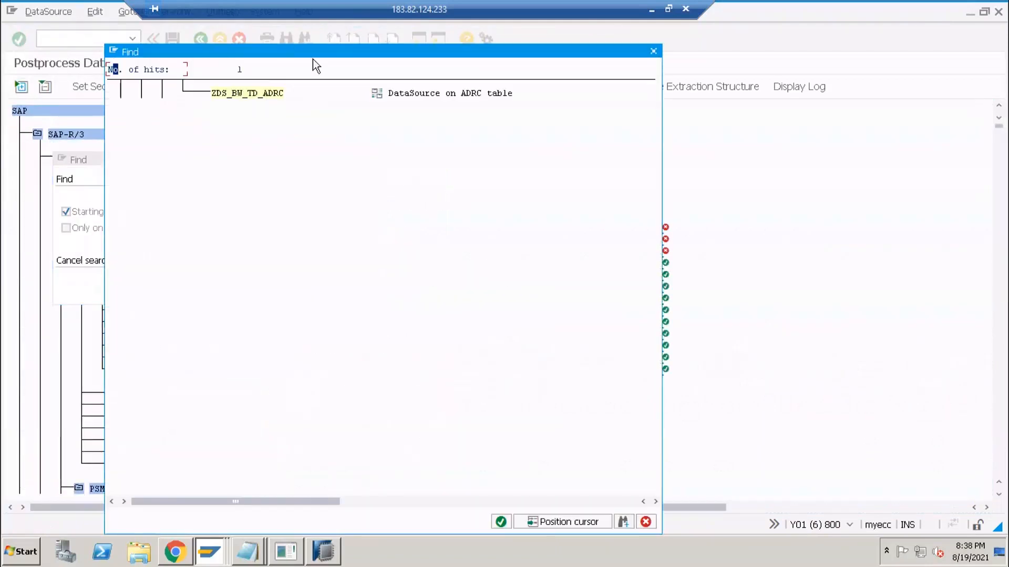
double_click(270, 96)
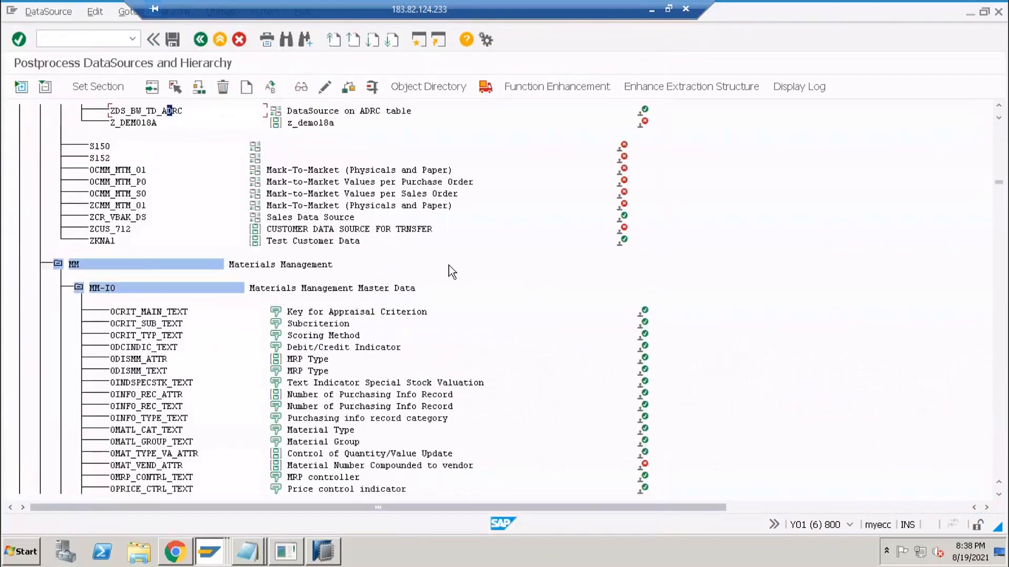
scroll(449, 266, "up", 2)
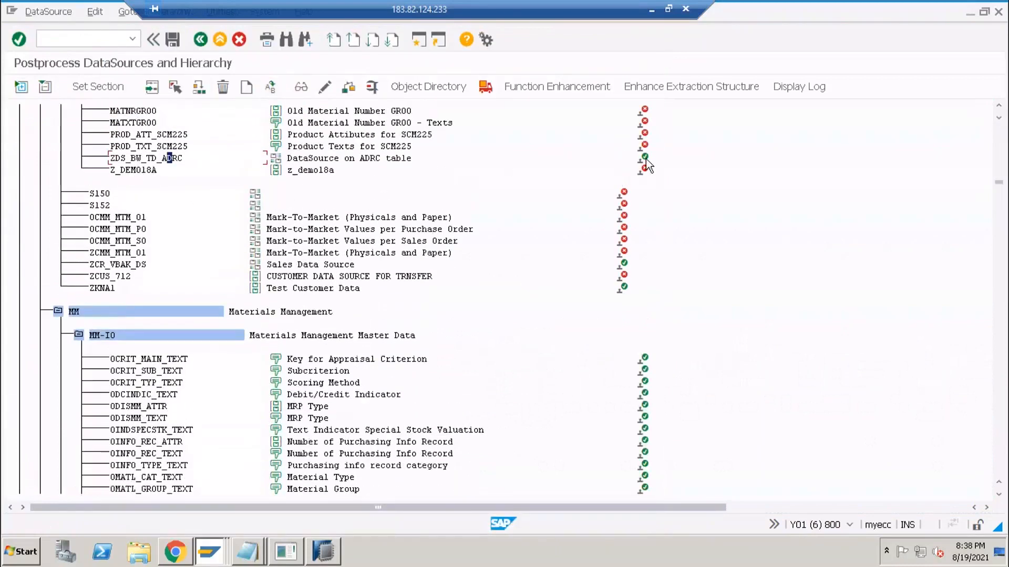
left_click(322, 549)
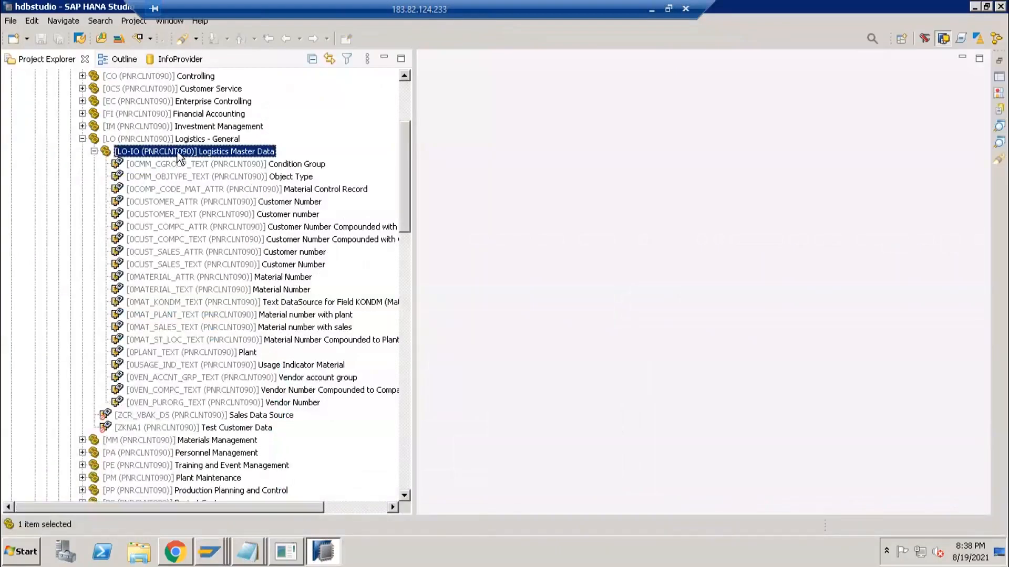
- Open the Replicate wizard for Logistics Master Data, review the DataSource list, and cancel
right_click(177, 152)
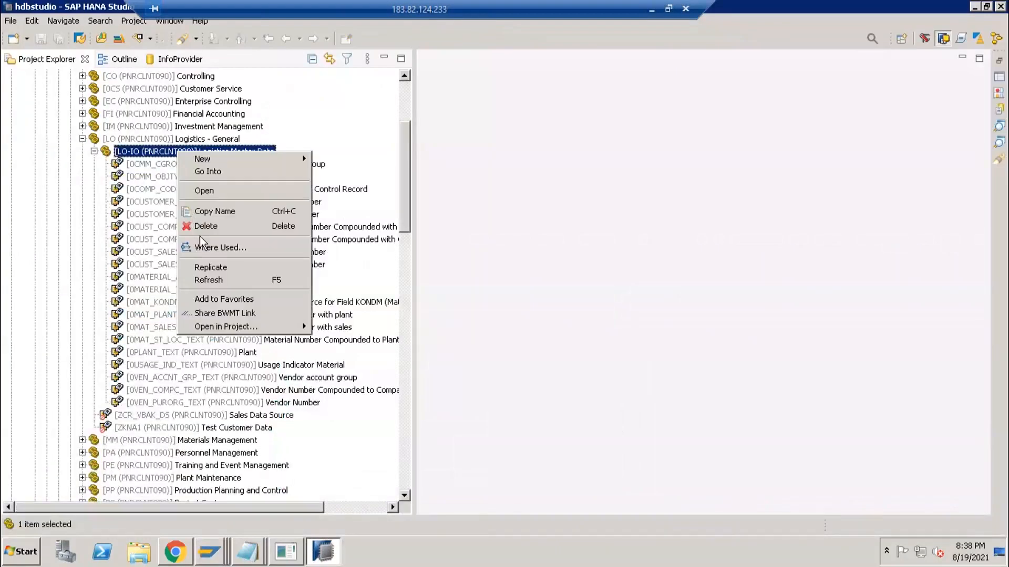
left_click(210, 268)
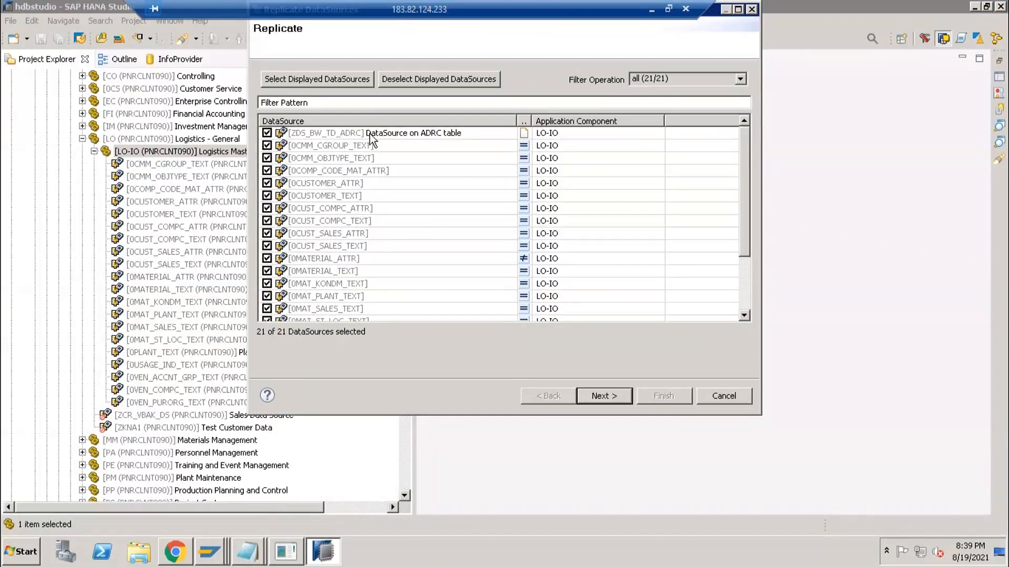
left_click(723, 397)
scroll(241, 221, "up", 4)
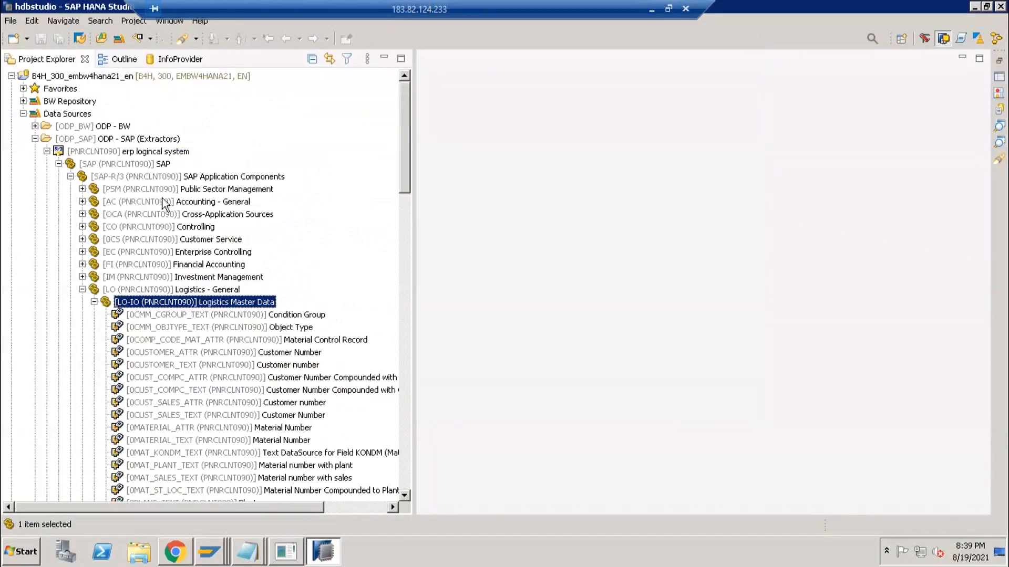
left_click(81, 139)
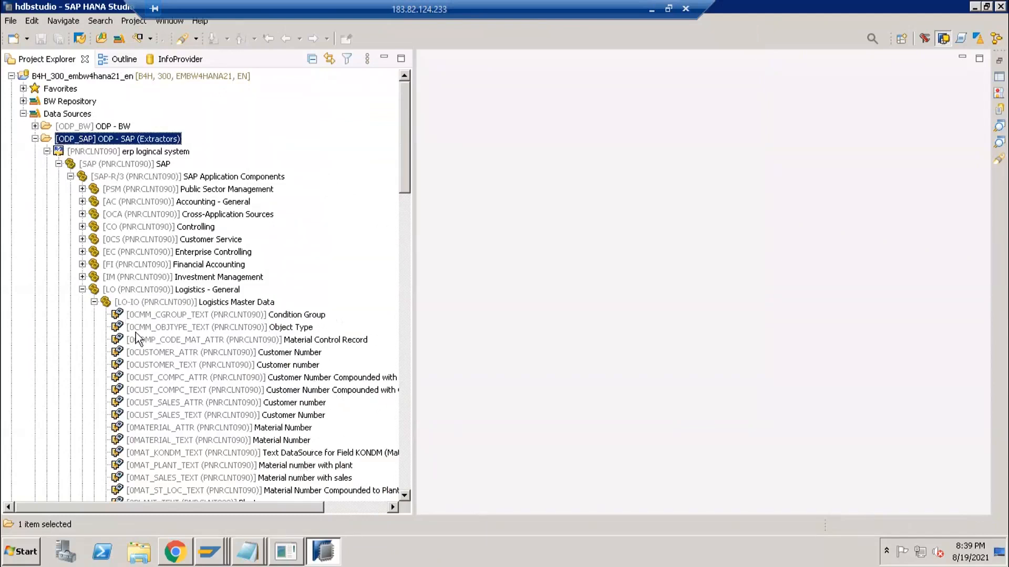
- Launch an embedded SAP GUI session for the BW/4HANA system B4H_300_EMBW4HANA21_EN
right_click(159, 304)
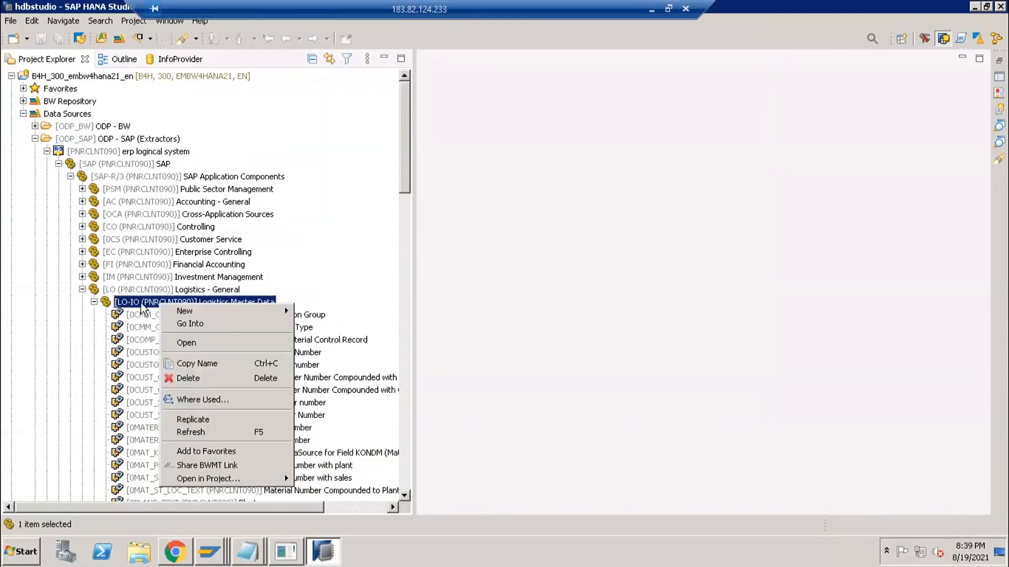
left_click(205, 120)
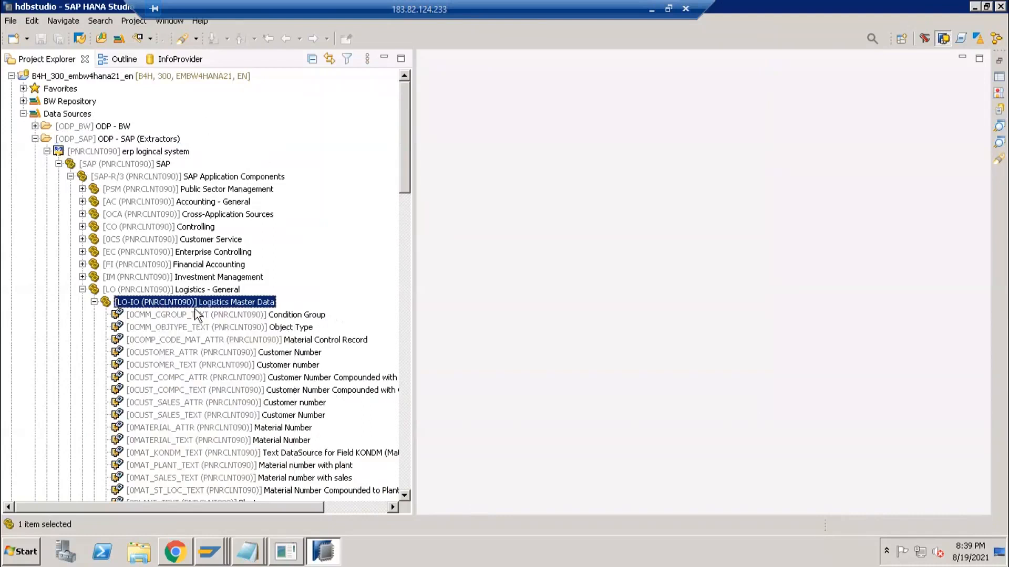
right_click(155, 307)
key("Escape")
key("ctrl+6")
left_click(570, 309)
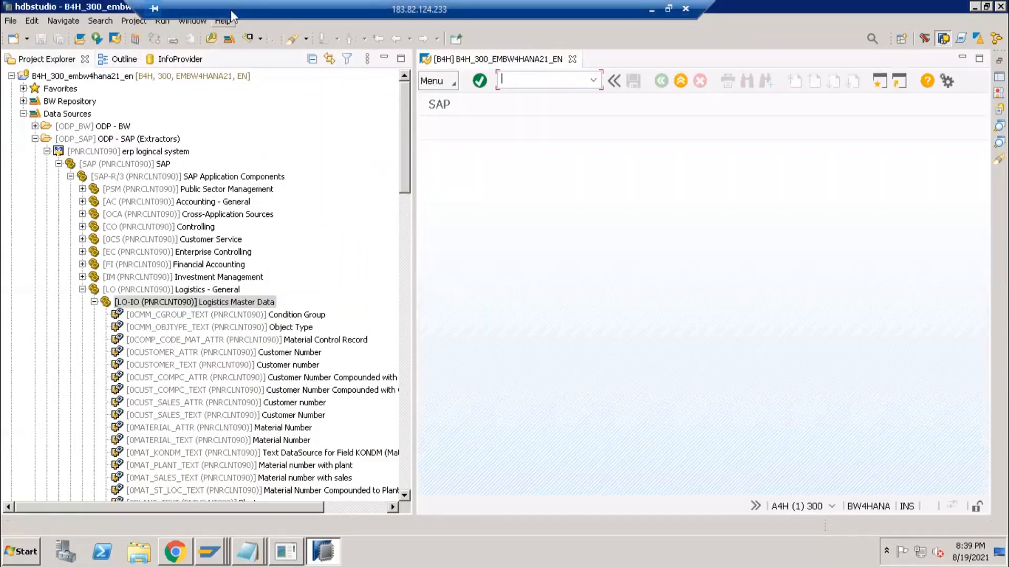
- Restore the remote session to full screen and open the DataSource Repository transaction
double_click(232, 9)
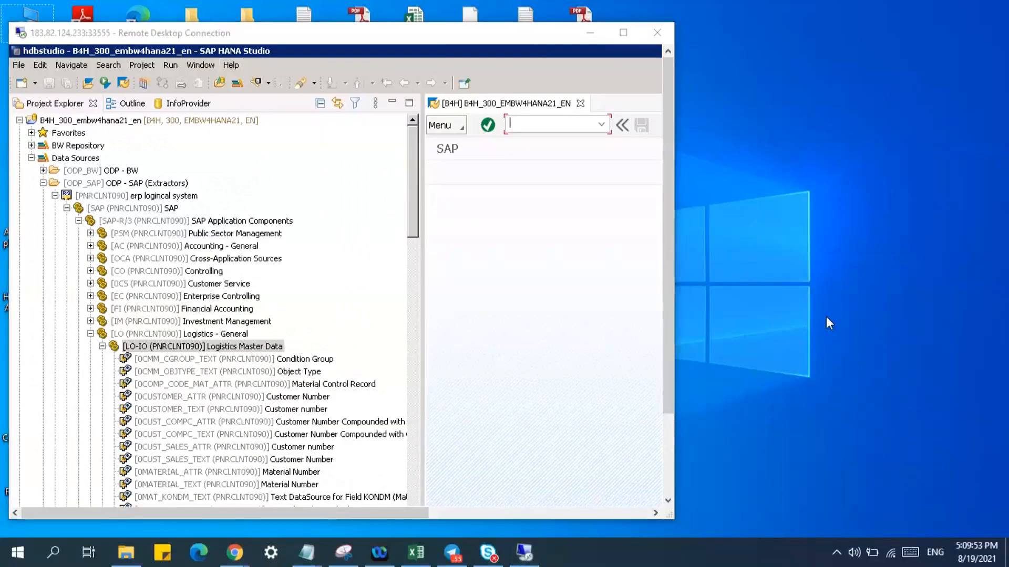
left_click(535, 336)
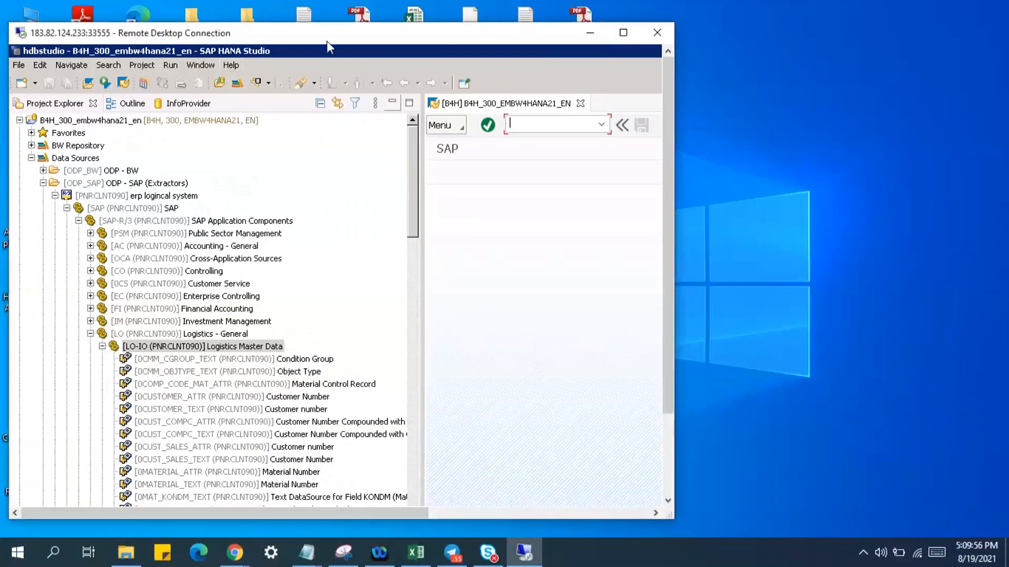
double_click(366, 37)
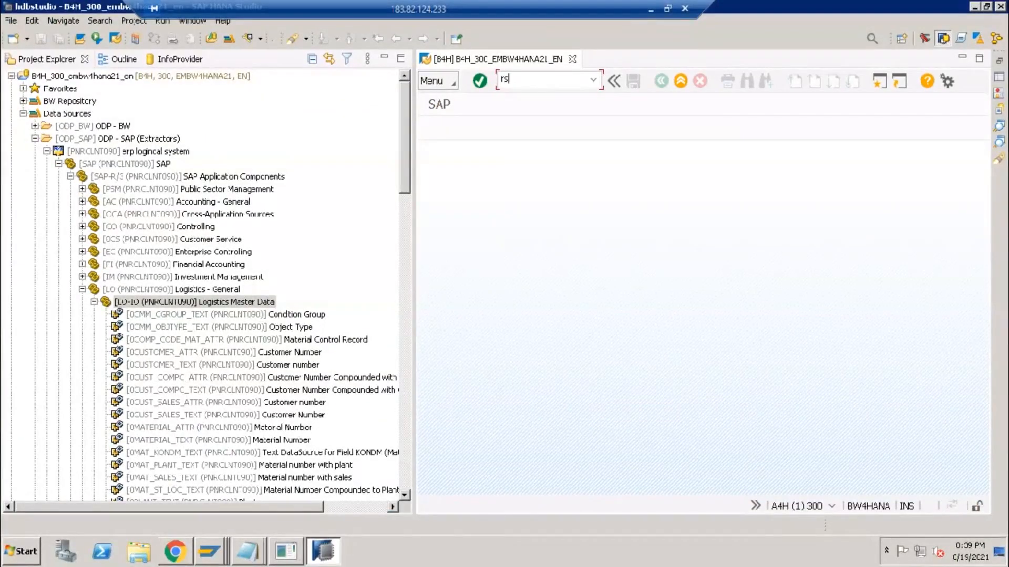
key("Return")
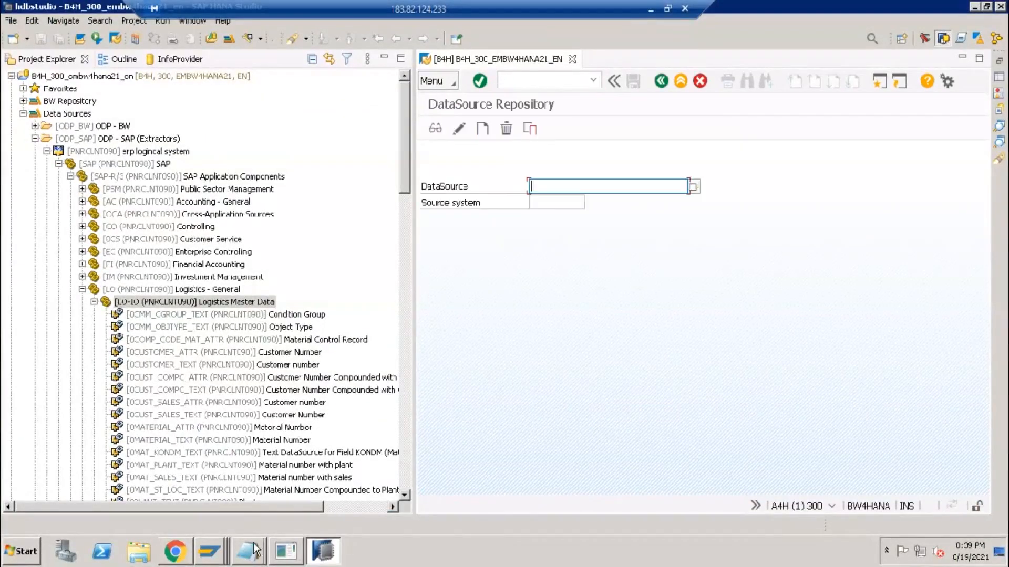
- Add the line 'RSDS - Data Source Replication' to the untitled Notepad topic list
left_click(255, 549)
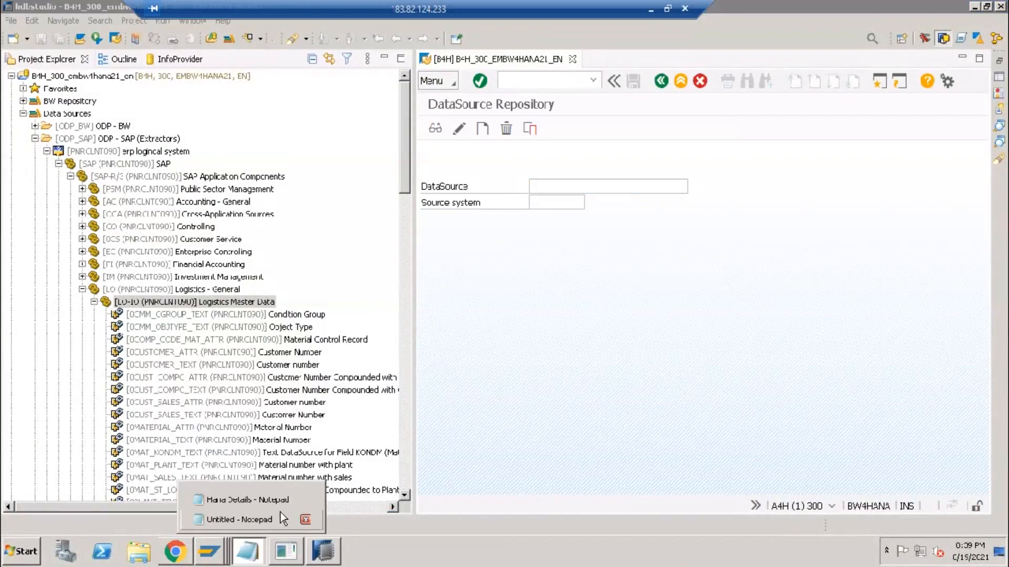
left_click(253, 520)
key("Down")
key("Down")
key("Down")
type("RSDS")
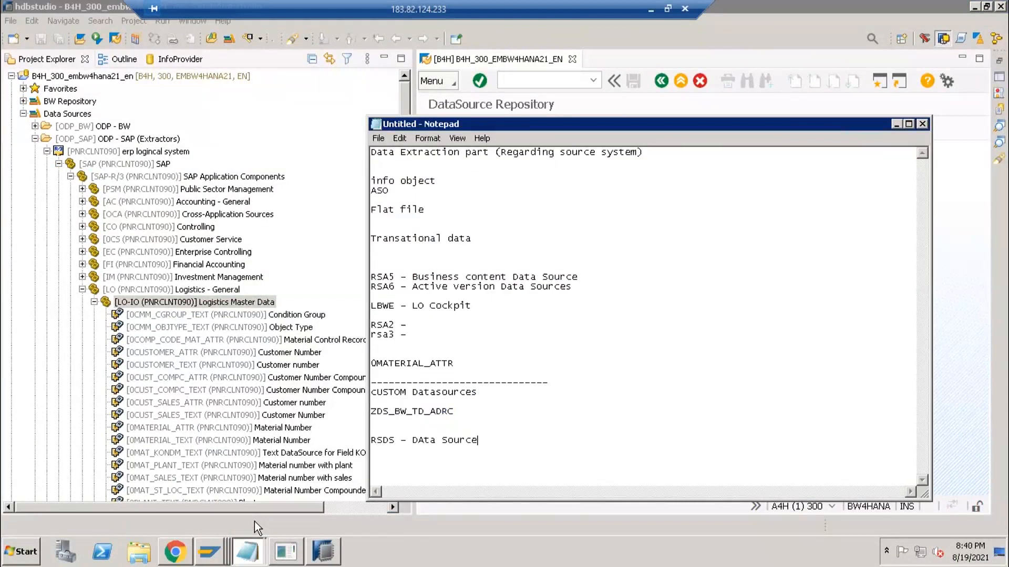
type(" - DAta Source Reploicationcation")
left_click(946, 270)
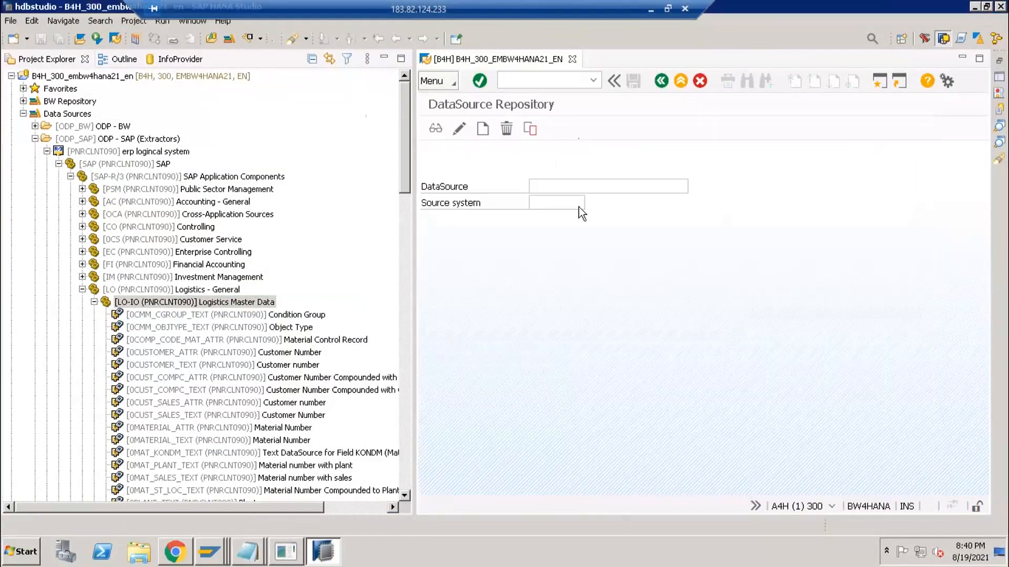
- Enter ZDS_BW_TD_ADRC as the DataSource and choose PNRCLNT090 from the source system list
left_click(568, 187)
key("ctrl+v")
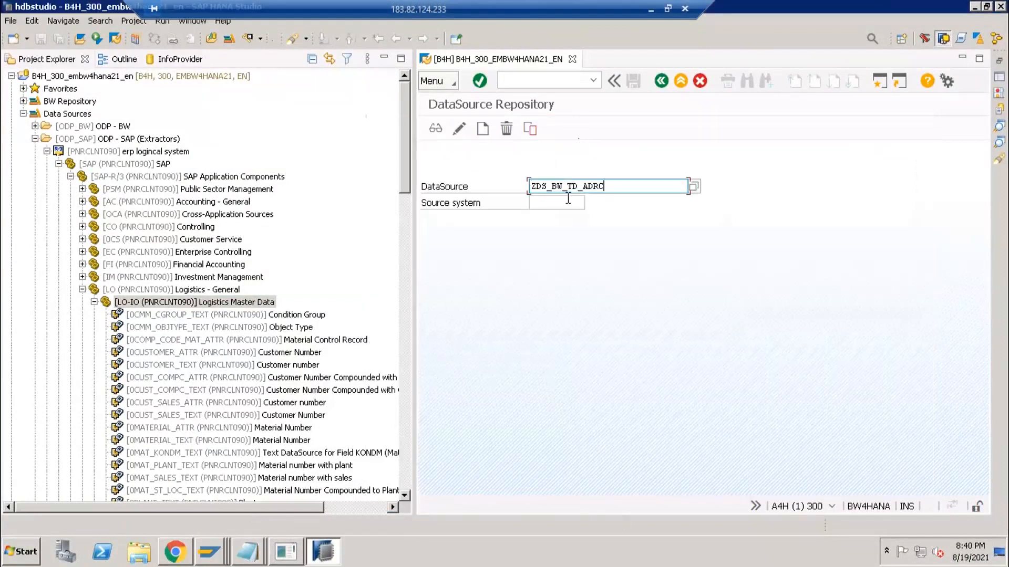
left_click(530, 203)
left_click(591, 203)
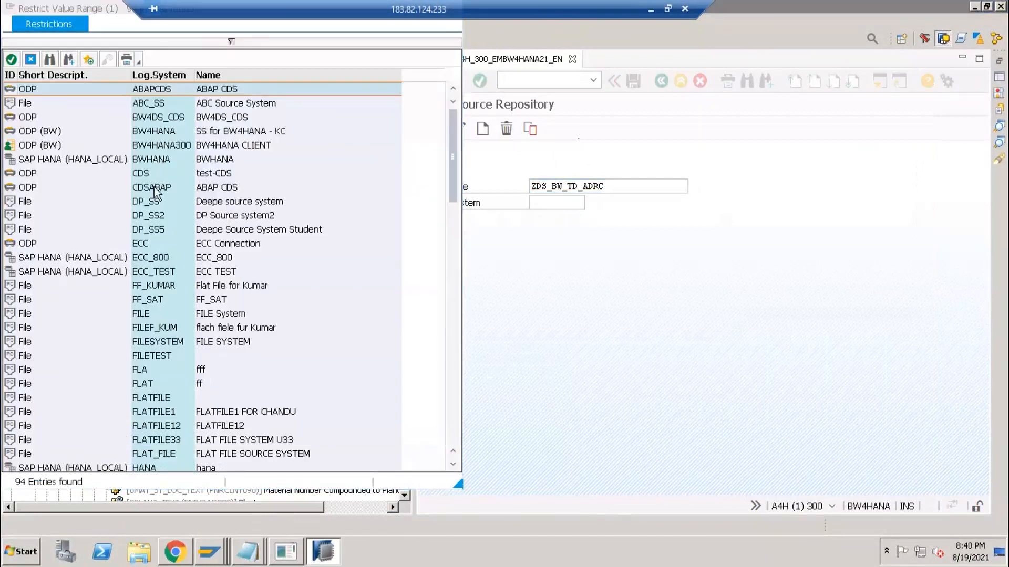
left_click_drag(96, 9, 612, 85)
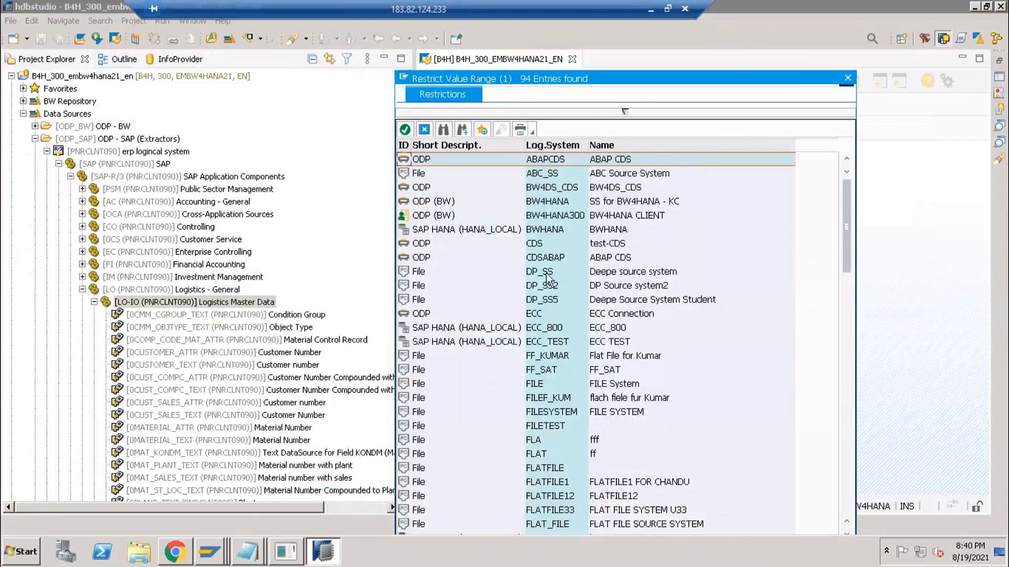
scroll(552, 376, "down", 12)
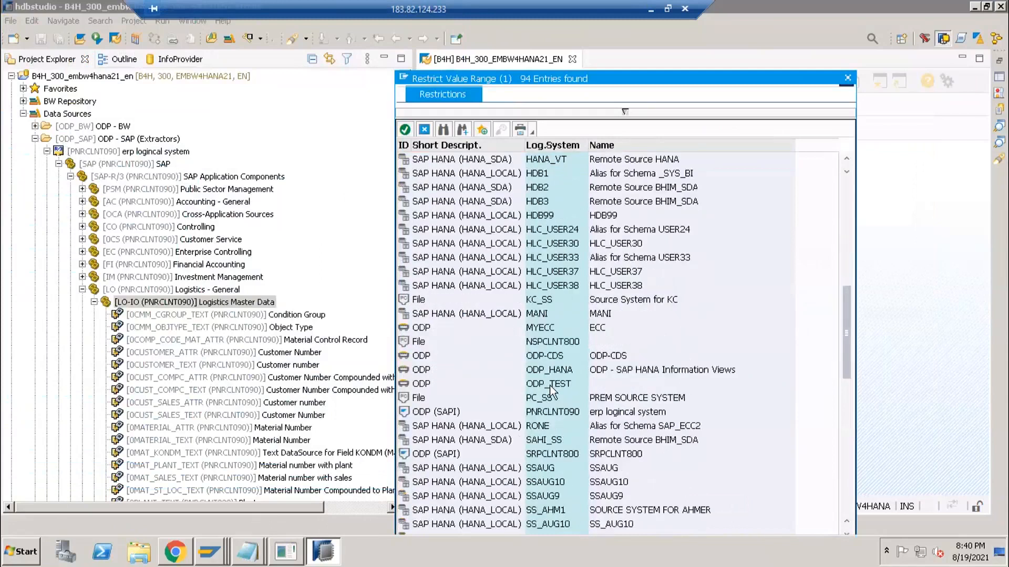
scroll(549, 385, "down", 11)
scroll(549, 386, "up", 5)
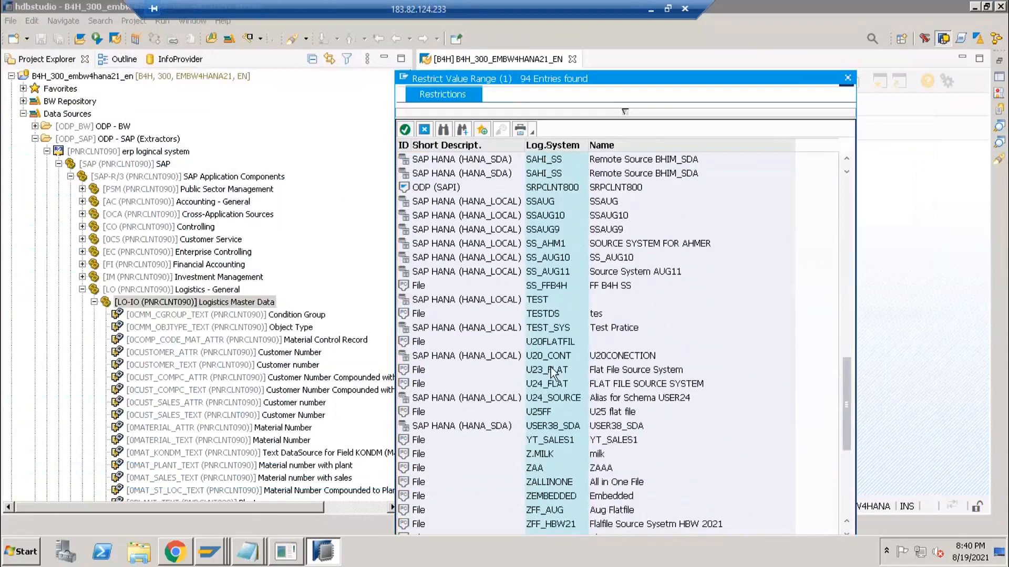
scroll(552, 373, "up", 2)
double_click(541, 203)
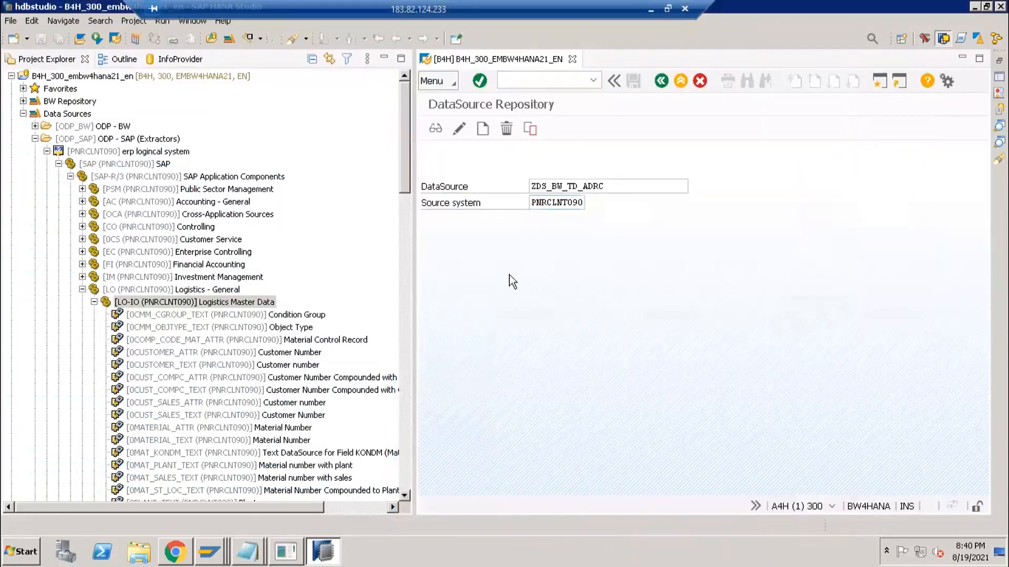
left_click(443, 88)
- Try to replicate ZDS_BW_TD_ADRC and read the RSDS034 'OLTP source not present' error details
mouse_move(506, 99)
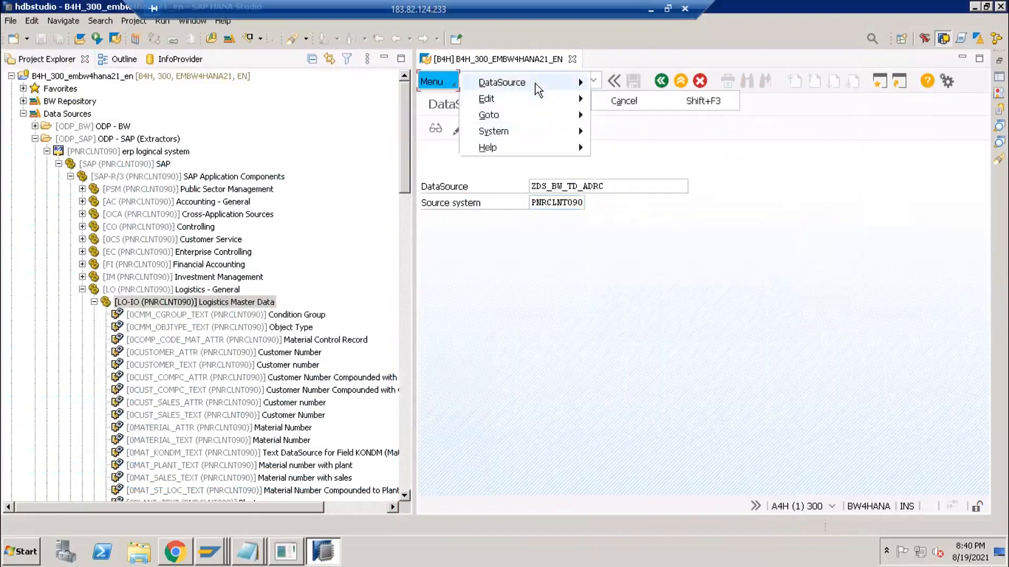
mouse_move(534, 83)
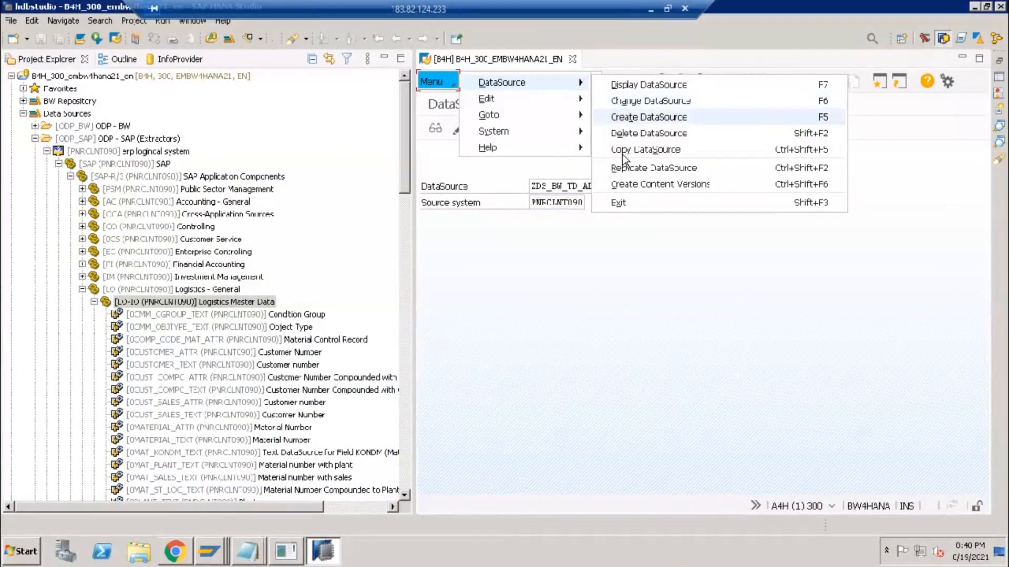
left_click(625, 168)
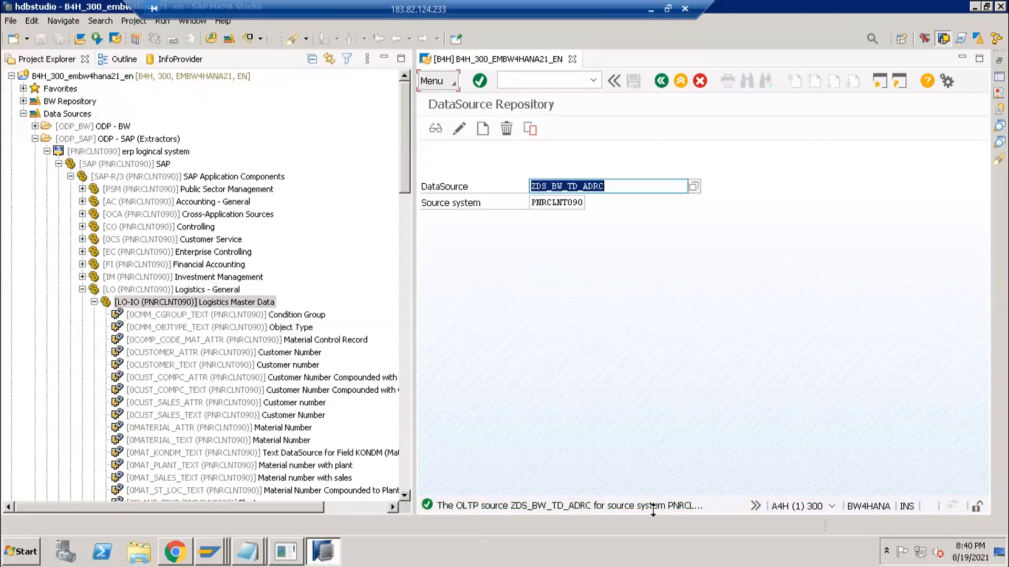
left_click(689, 506)
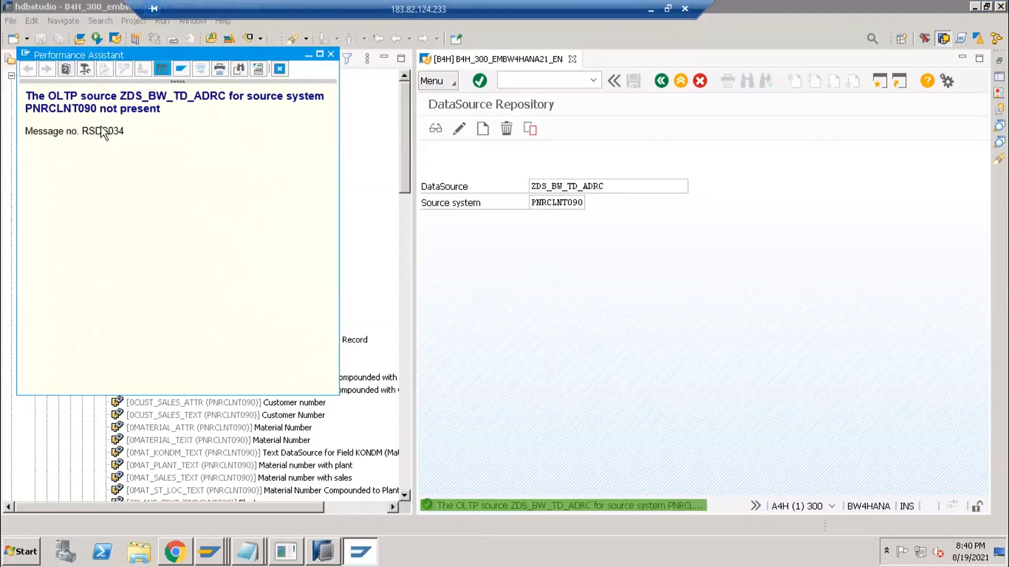
left_click(331, 55)
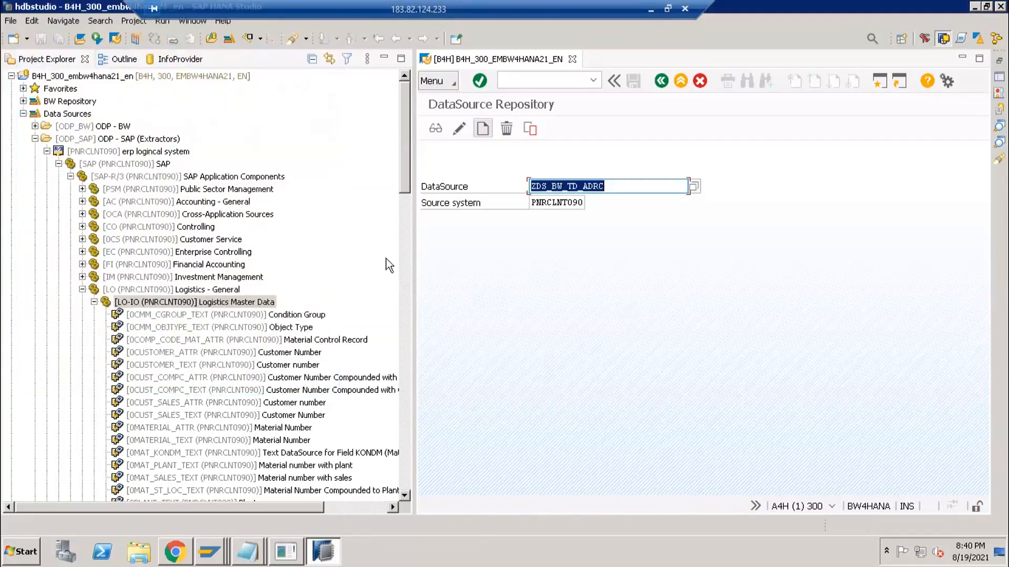
- Refresh the Logistics Master Data (LO-IO) folder
right_click(134, 300)
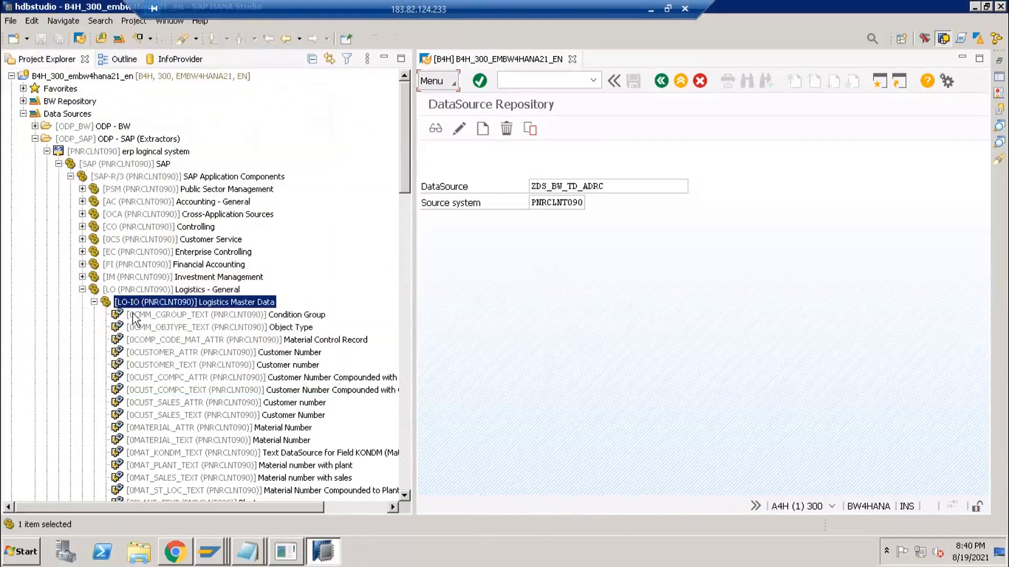
left_click(164, 428)
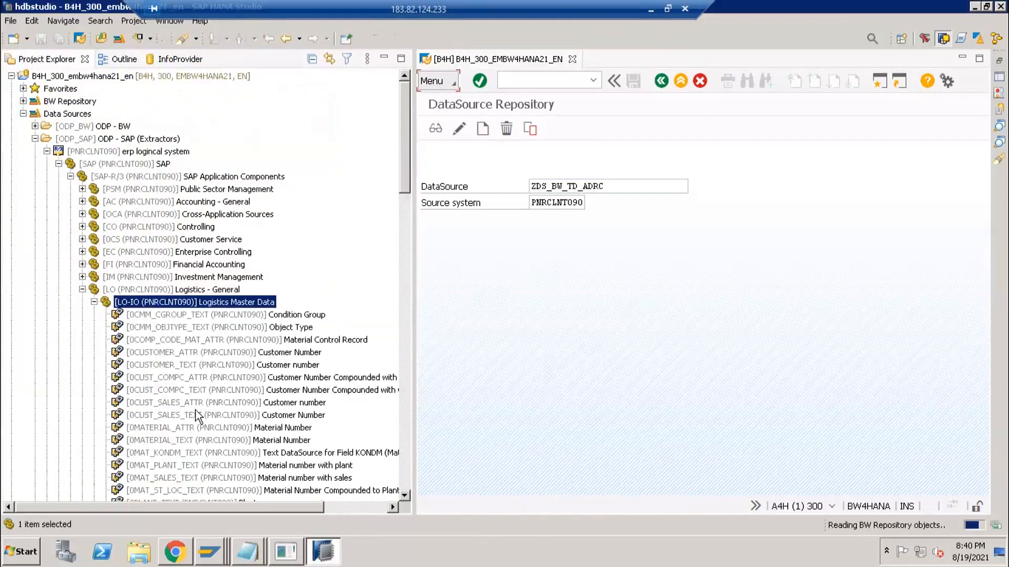
scroll(200, 409, "down", 4)
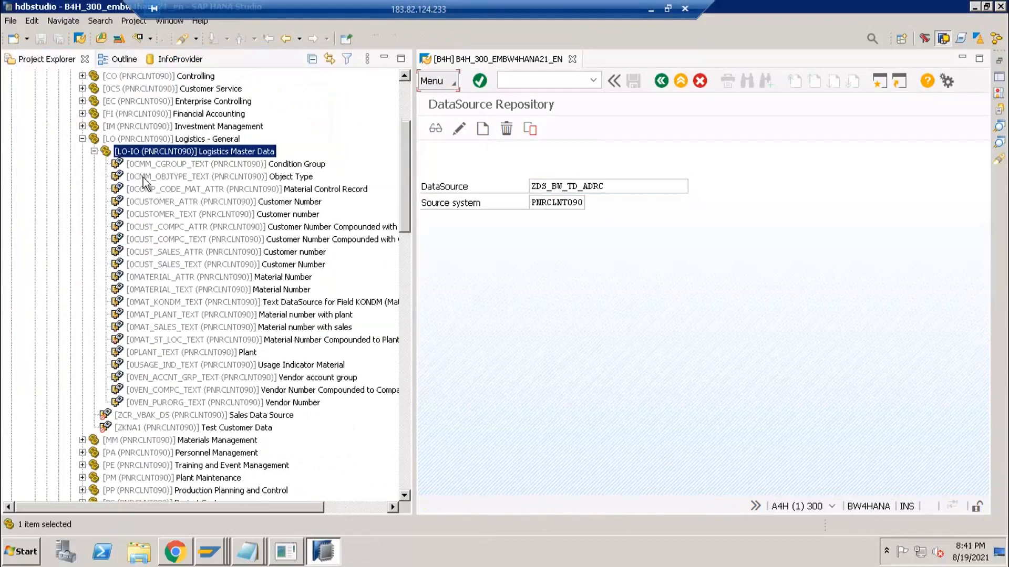
- Replicate LO-IO with all DataSources deselected except ZDS_BW_TD_ADRC, starting the background job
left_click(716, 141)
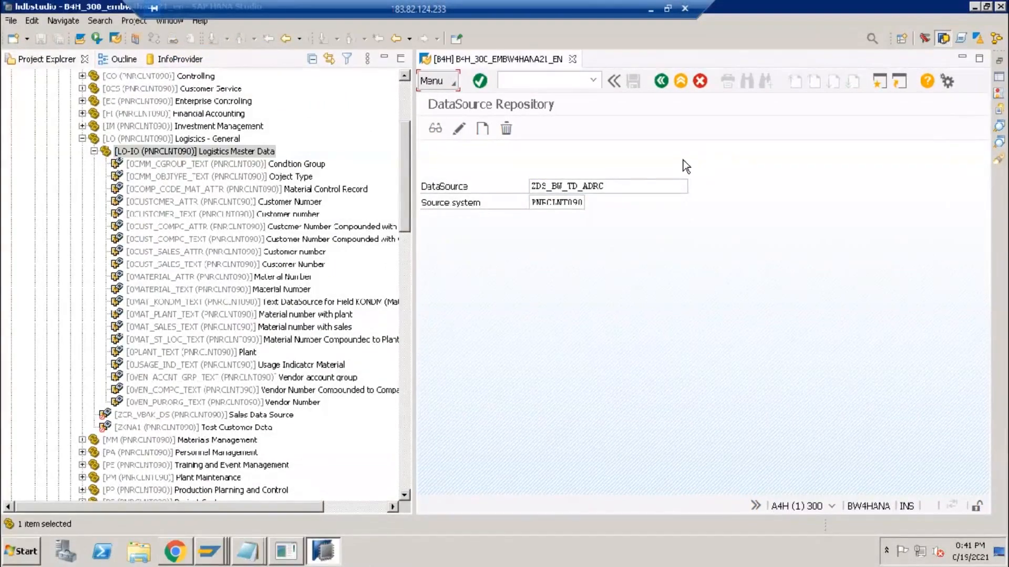
left_click(197, 156)
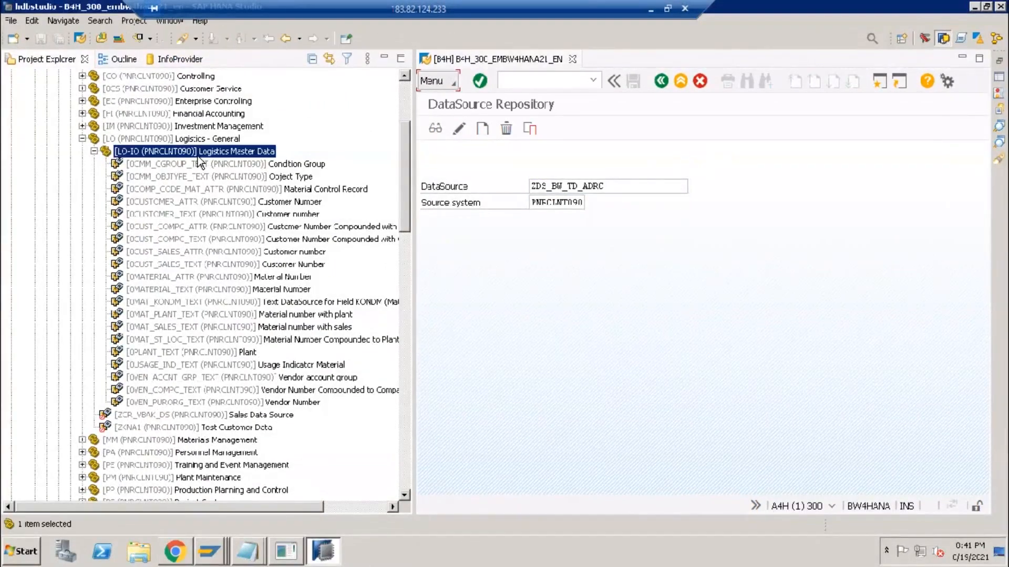
right_click(197, 156)
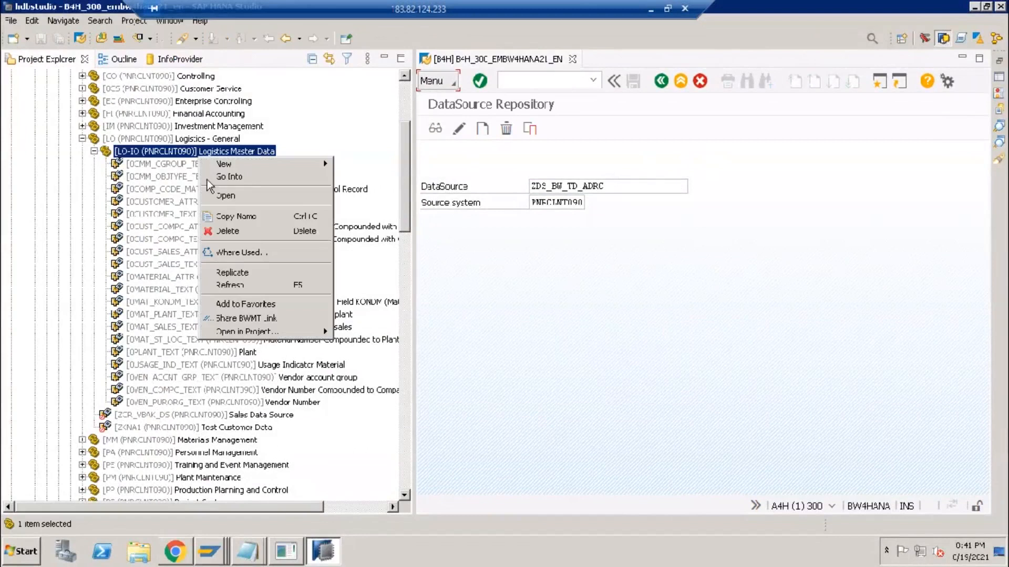
left_click(231, 272)
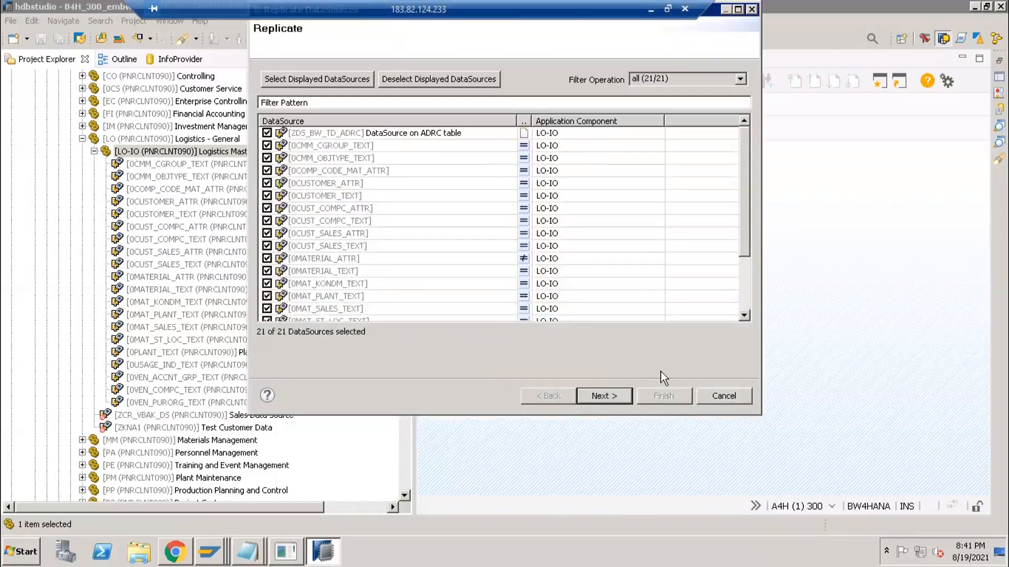
left_click(401, 80)
left_click(267, 133)
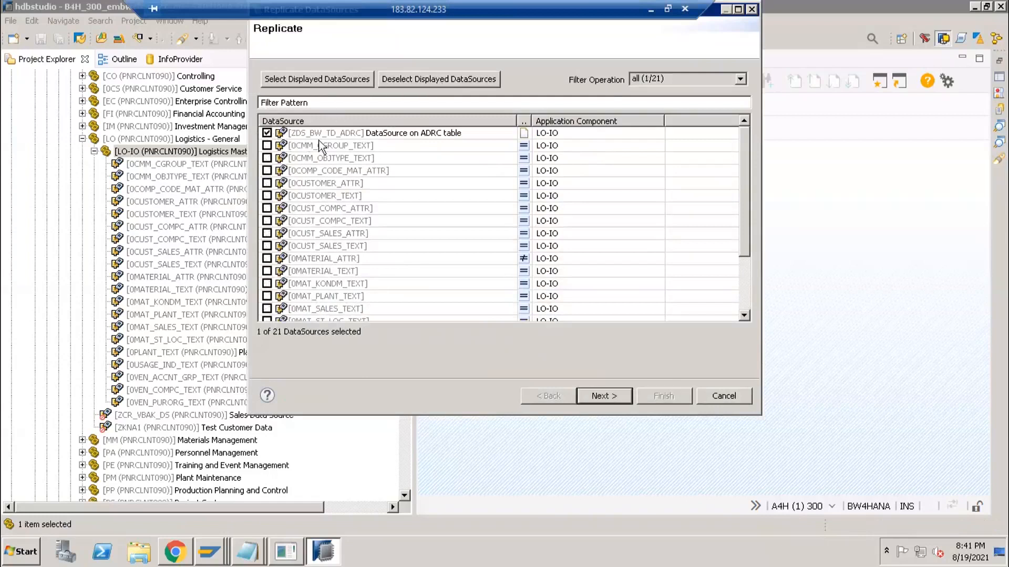
left_click(601, 402)
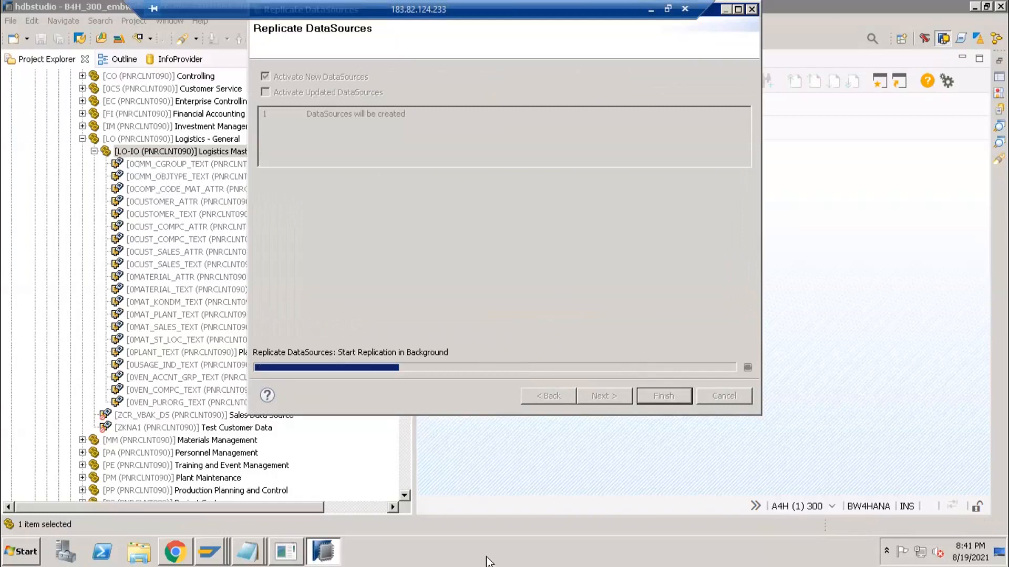
mouse_move(255, 558)
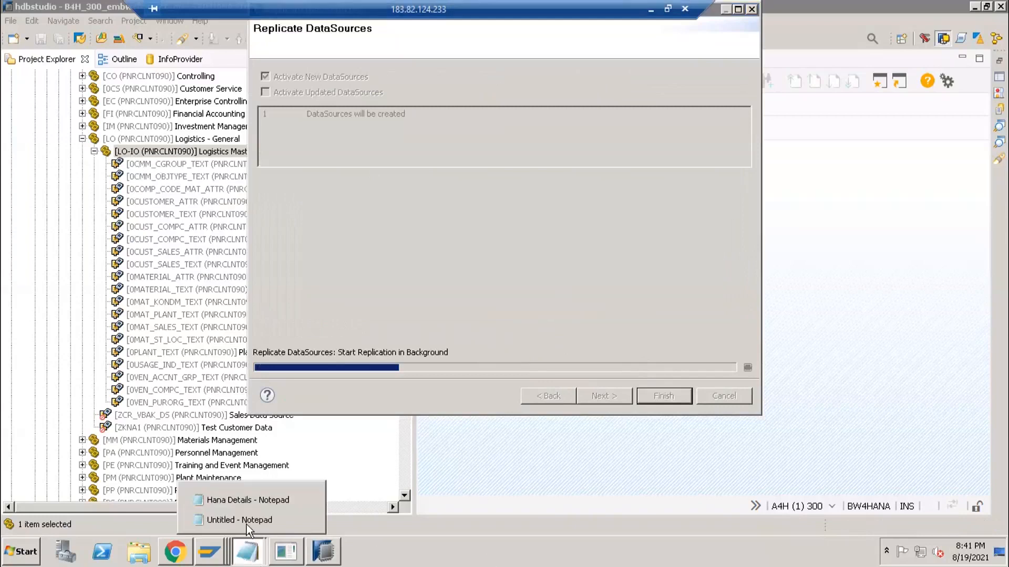
left_click(284, 523)
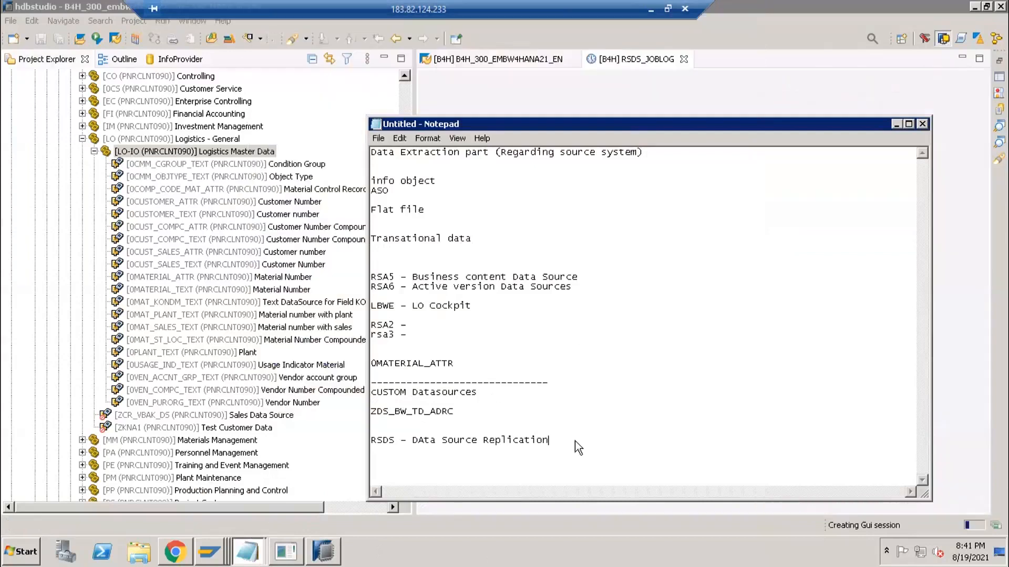
- Refresh the RSDS_JOBLOG to confirm ZDS_BW_TD_ADRC(PNRCLNT090) was saved, then refresh LO-IO
left_click(229, 153)
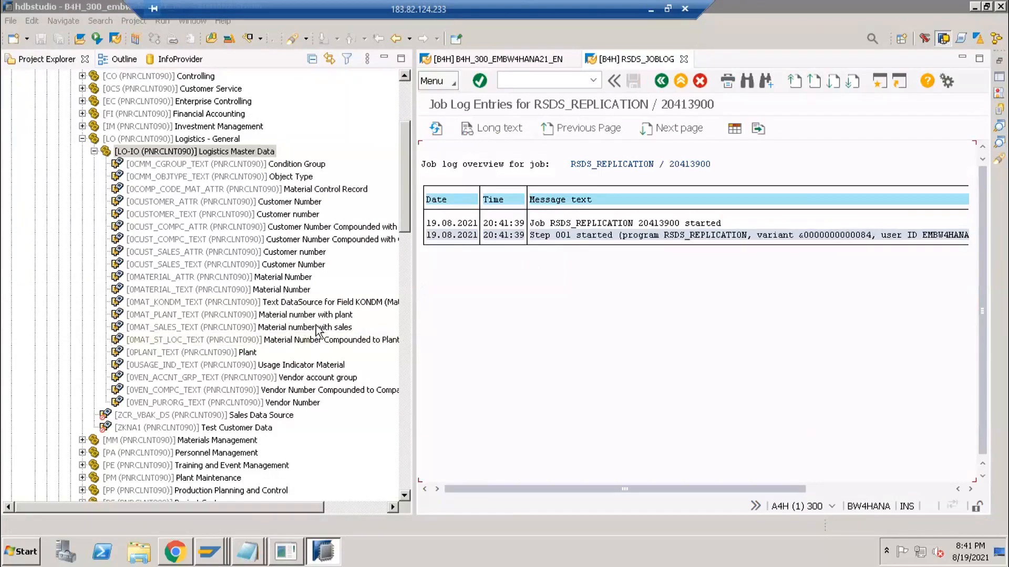
left_click(436, 129)
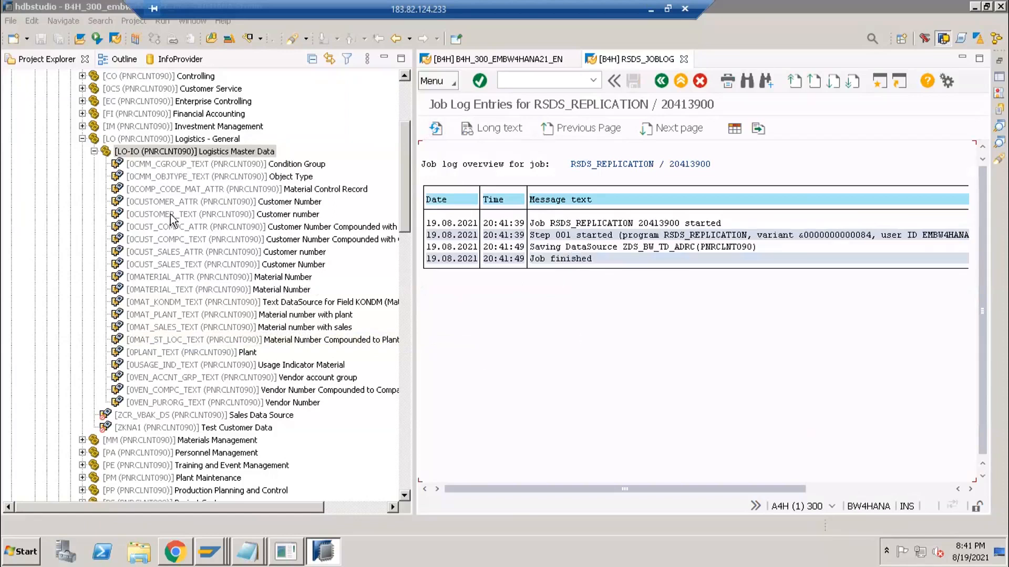
right_click(172, 152)
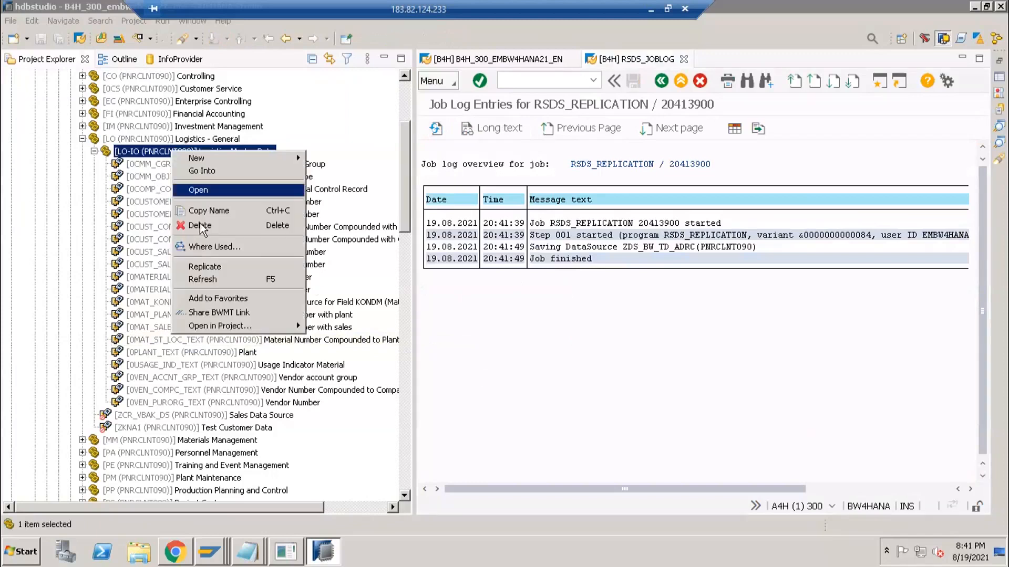
left_click(215, 268)
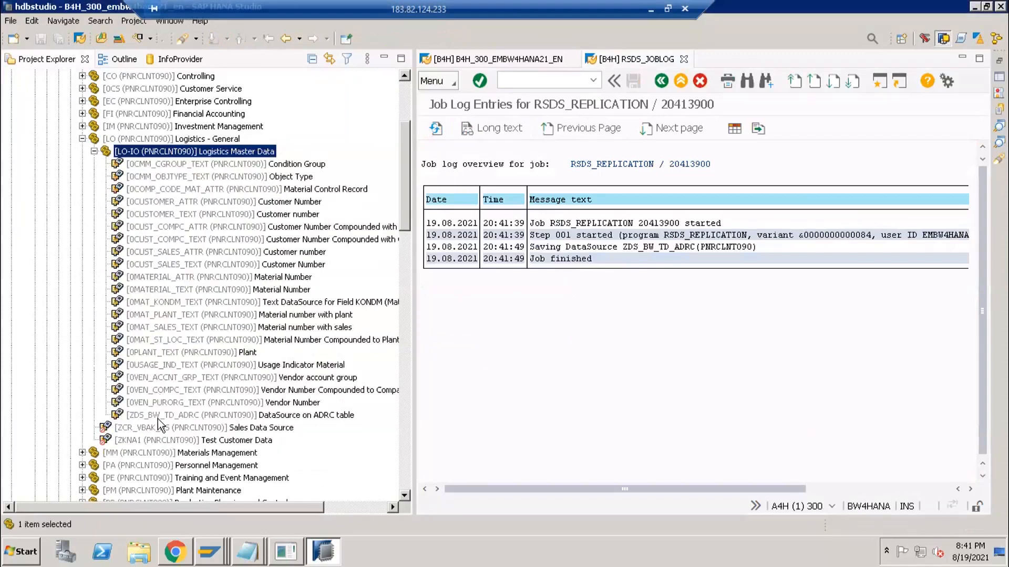
- Open ZDS_BW_TD_ADRC's Fields tab and widen the view to show ADDRNUMBER's data type
double_click(157, 416)
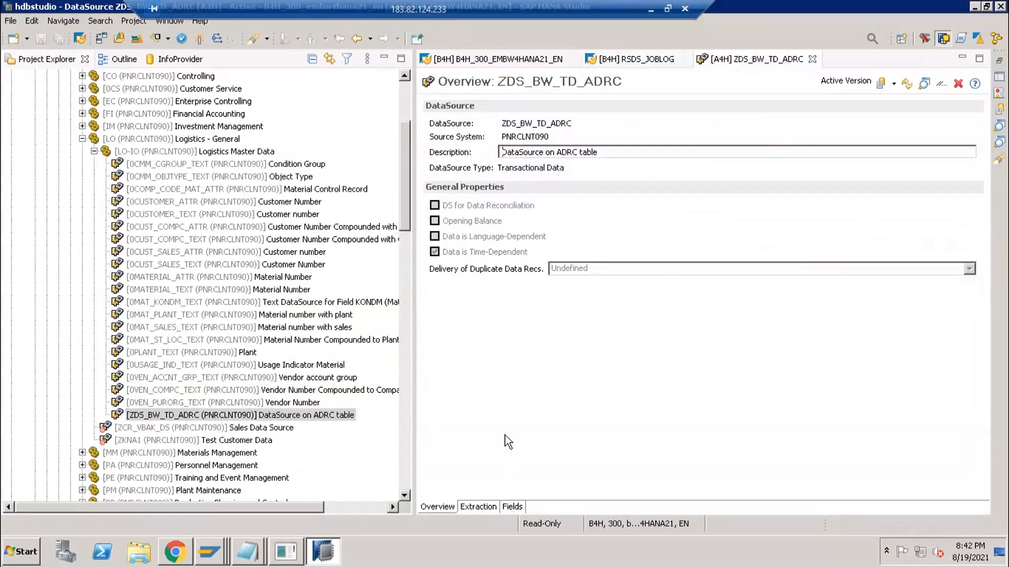
left_click(512, 506)
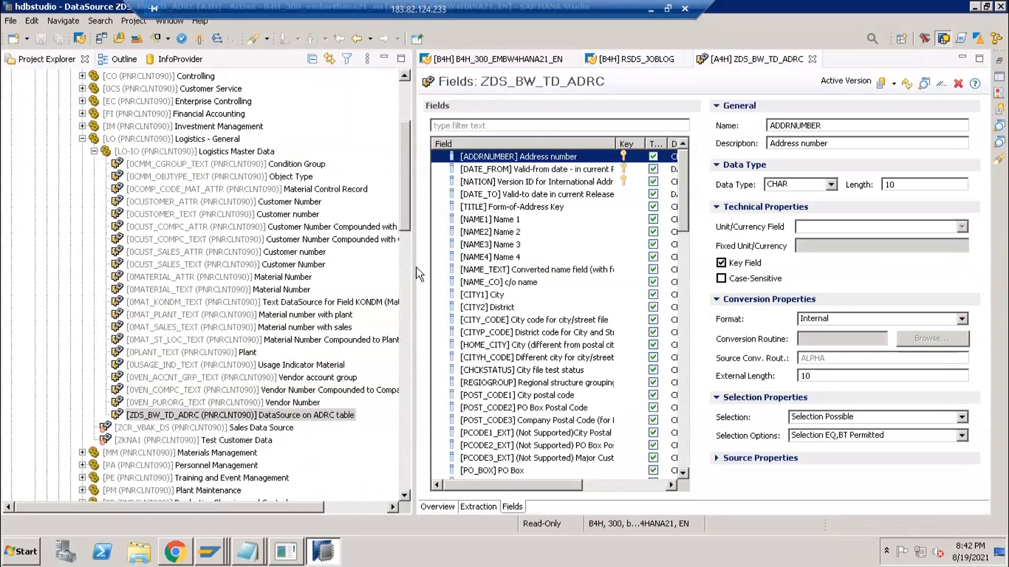
left_click_drag(415, 273, 312, 368)
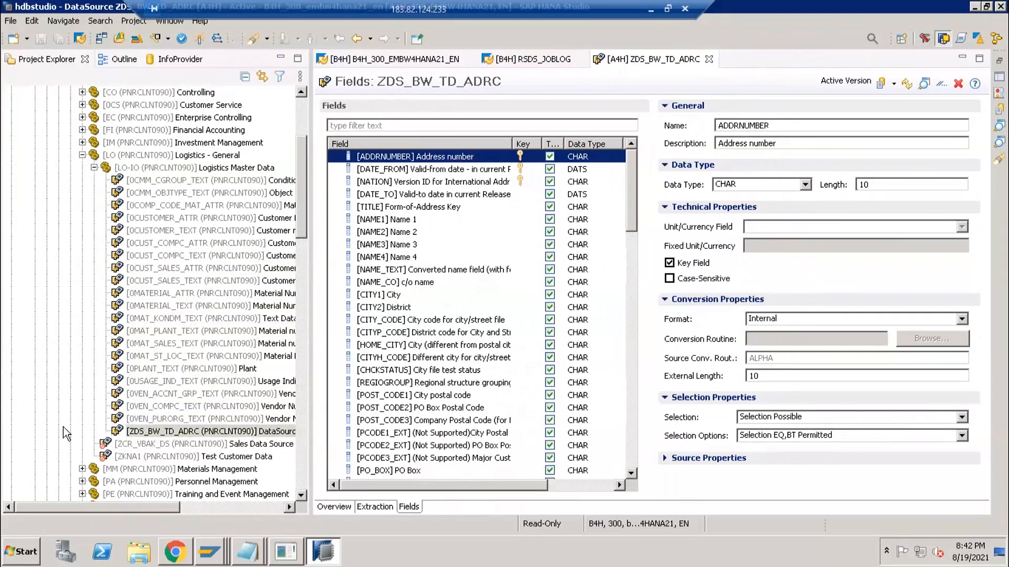
left_click_drag(305, 175, 309, 139)
left_click(35, 155)
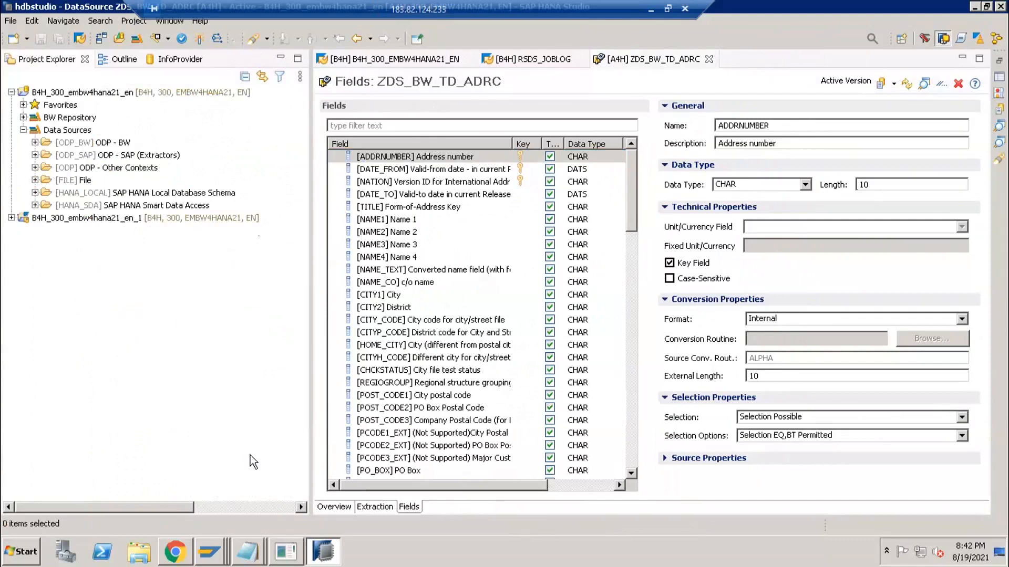
- Maximize Notepad and add the topic 'How to create Custom DS using FM'
mouse_move(254, 560)
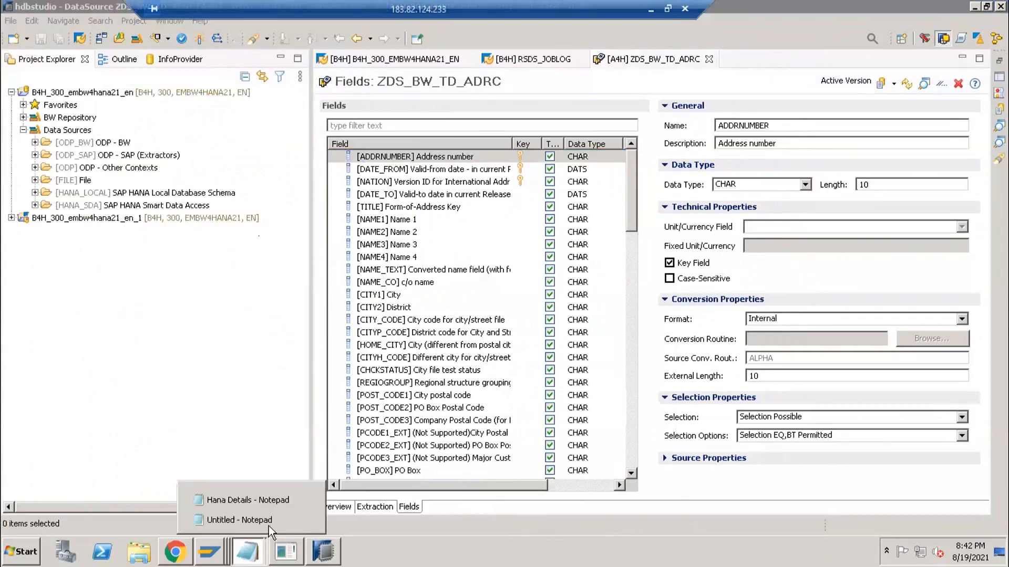
left_click(266, 523)
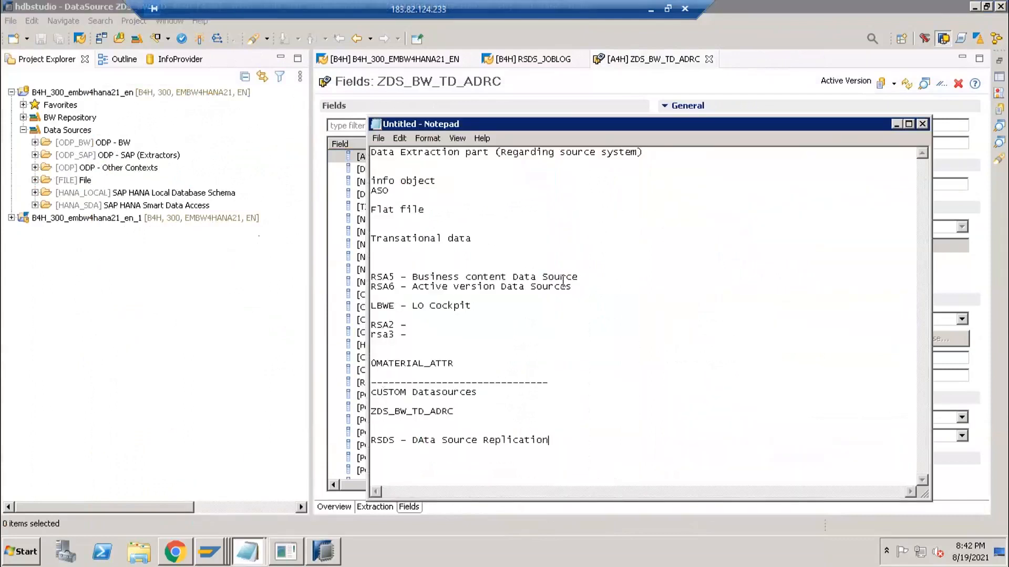
double_click(523, 127)
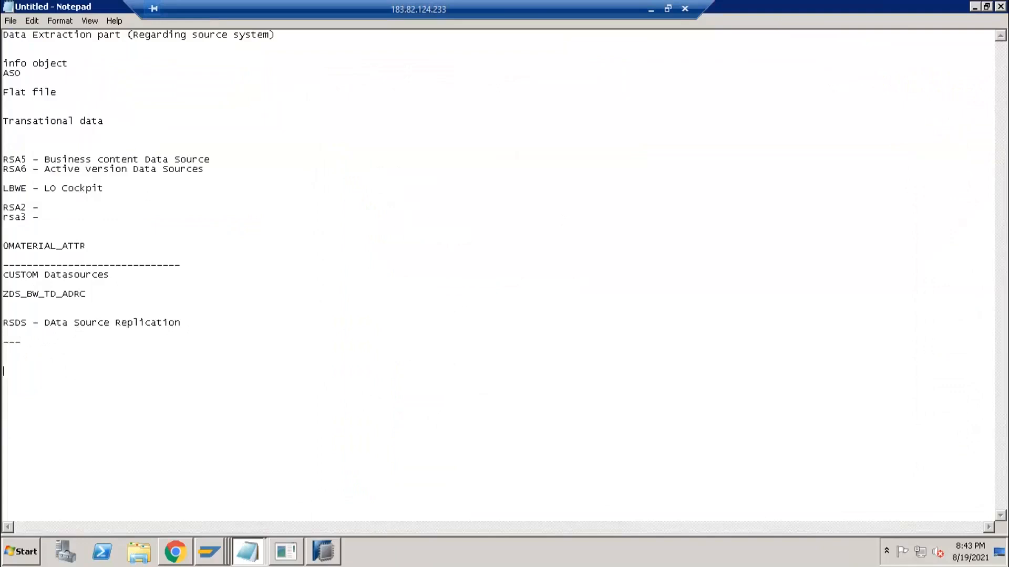
type("How to crate")
key("BackSpace")
key("BackSpace")
key("BackSpace")
type("e")
type("CDust")
key("BackSpace")
key("BackSpace")
key("BackSpace")
key("BackSpace")
type("usto")
key("BackSpace")
type("tom")
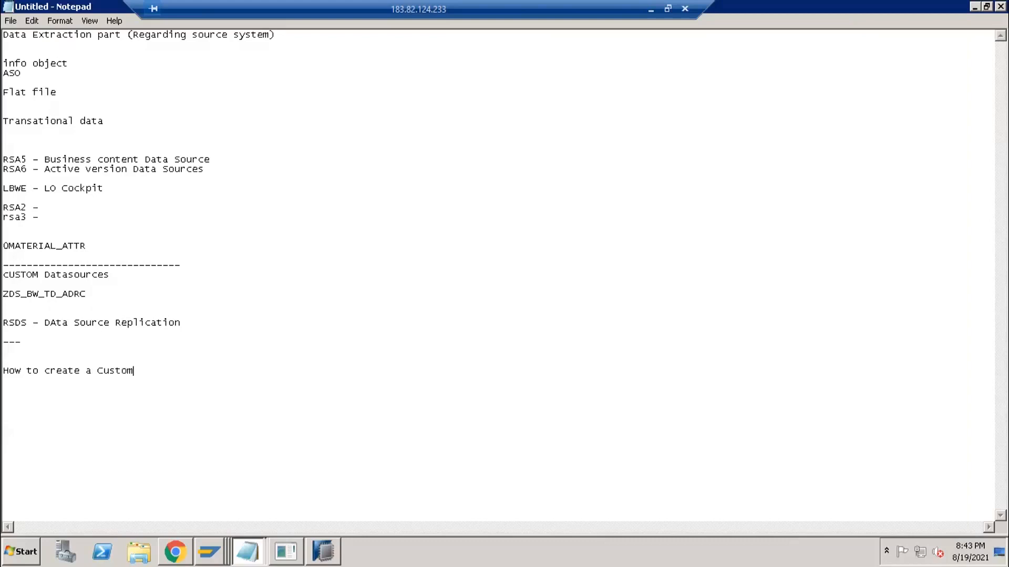
type(" DS using FM")
key("Return")
- Add topics on enhancing existing Standard/Custom DataSources and on DataSources not fetching data in RSA3
type("How to enhance existing Standar")
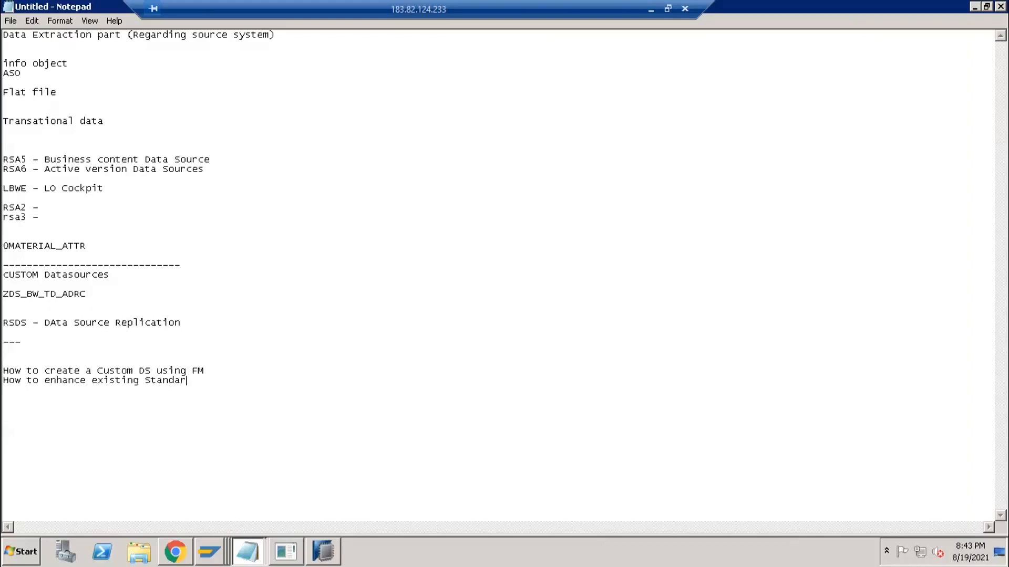
type("d/Custom DAta Source")
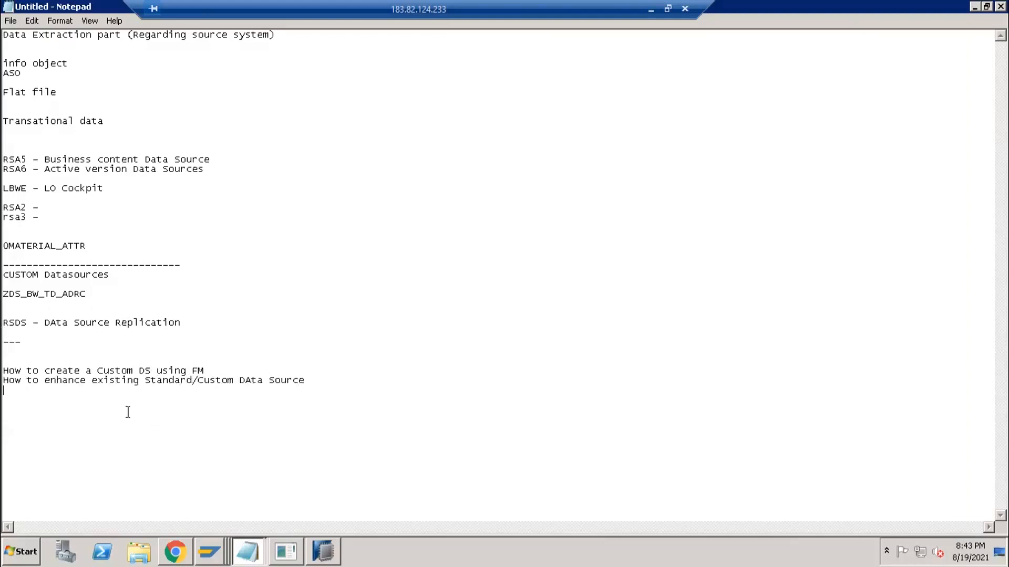
key("Return")
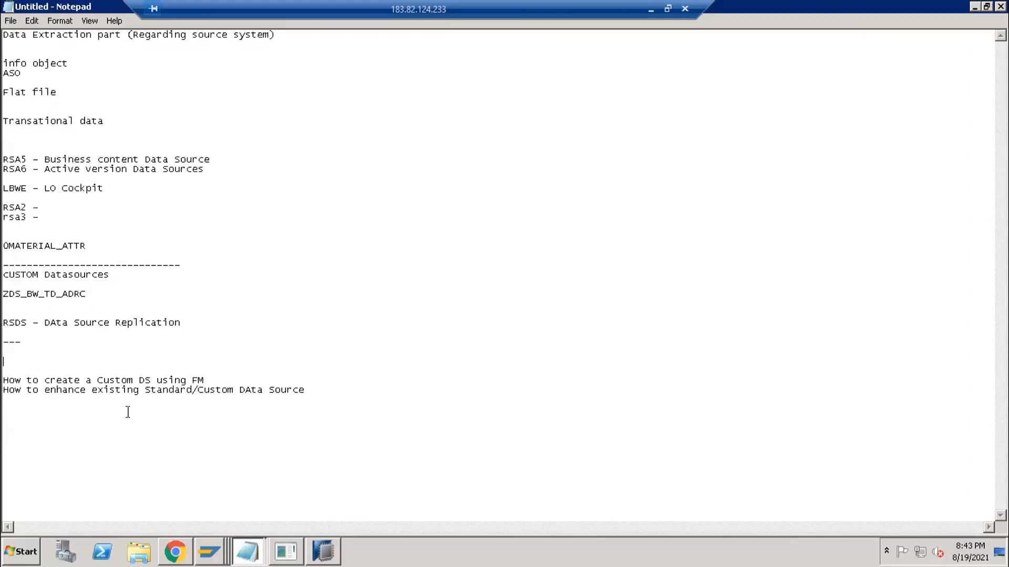
type("How to")
key("shift+Home")
type("what to do if mz Data source is not fecthing data in RSA3")
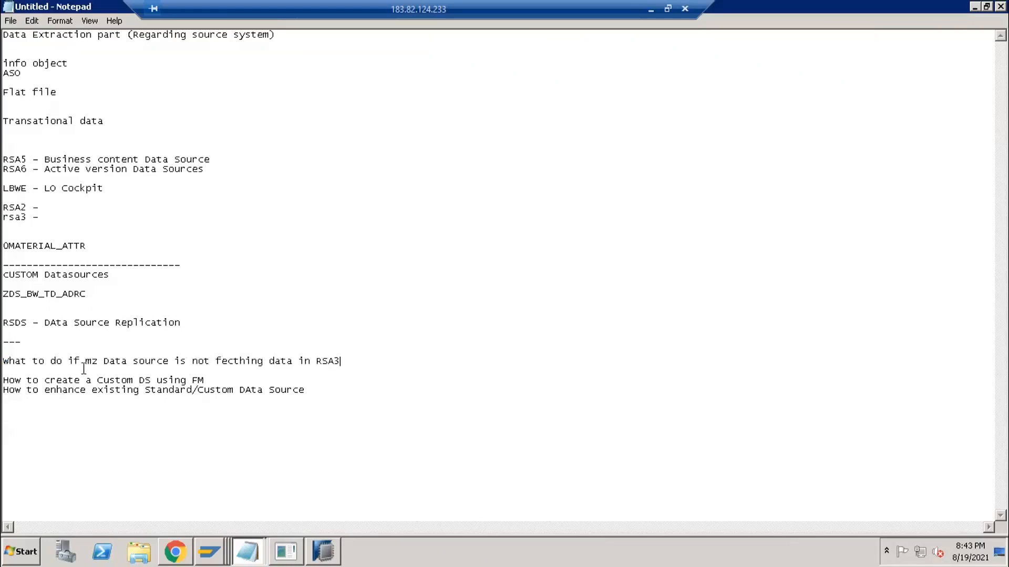
- Correct the RSA3 question to read 'my Data source (LO)'
left_click(92, 364)
key("Delete")
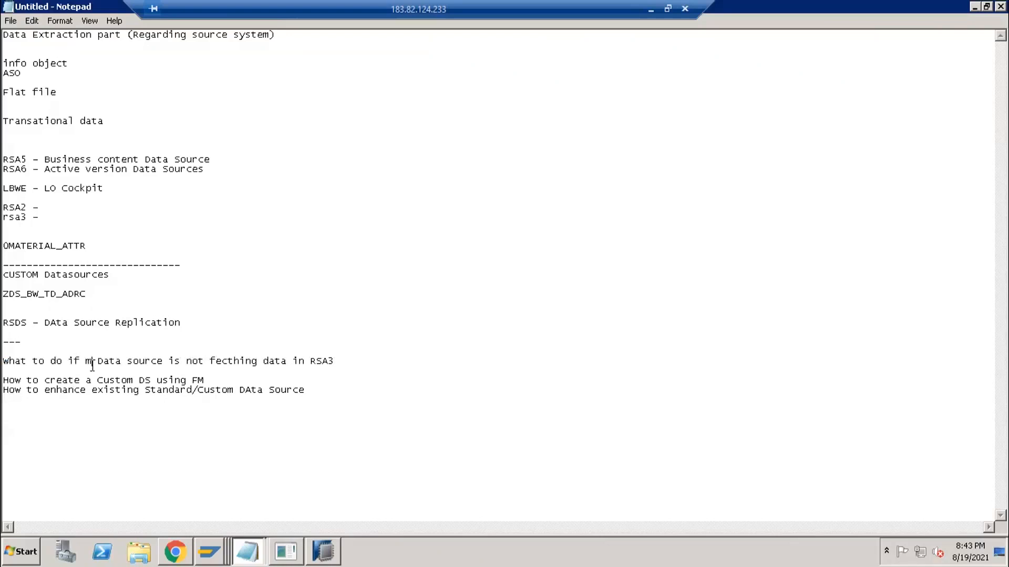
type("y")
left_click(175, 362)
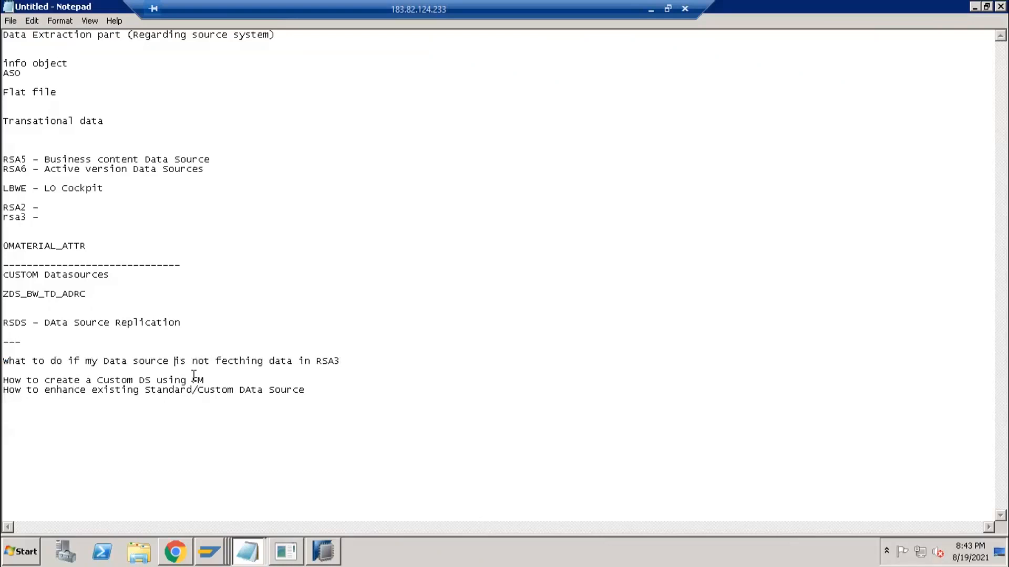
type("()")
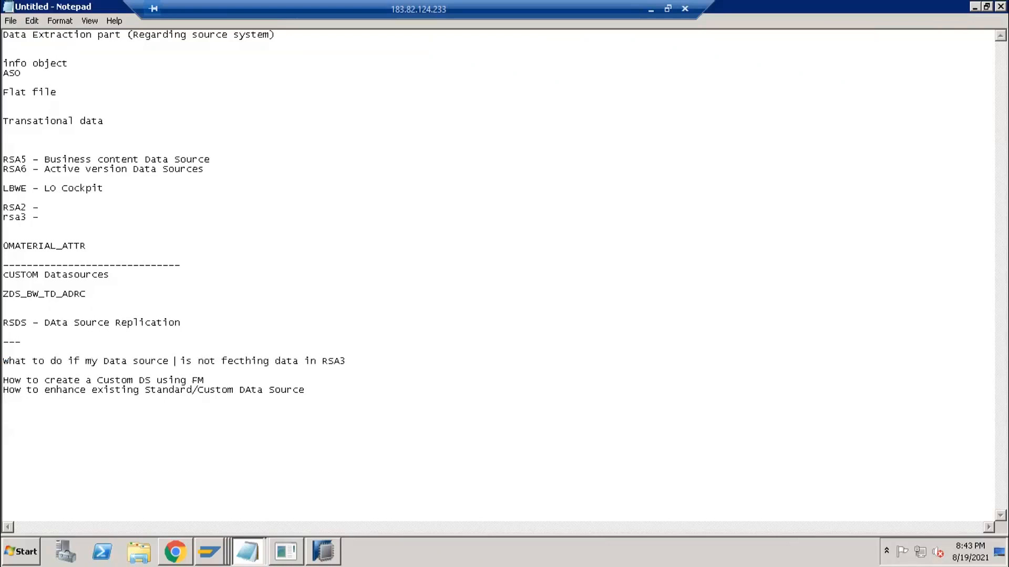
type("LO")
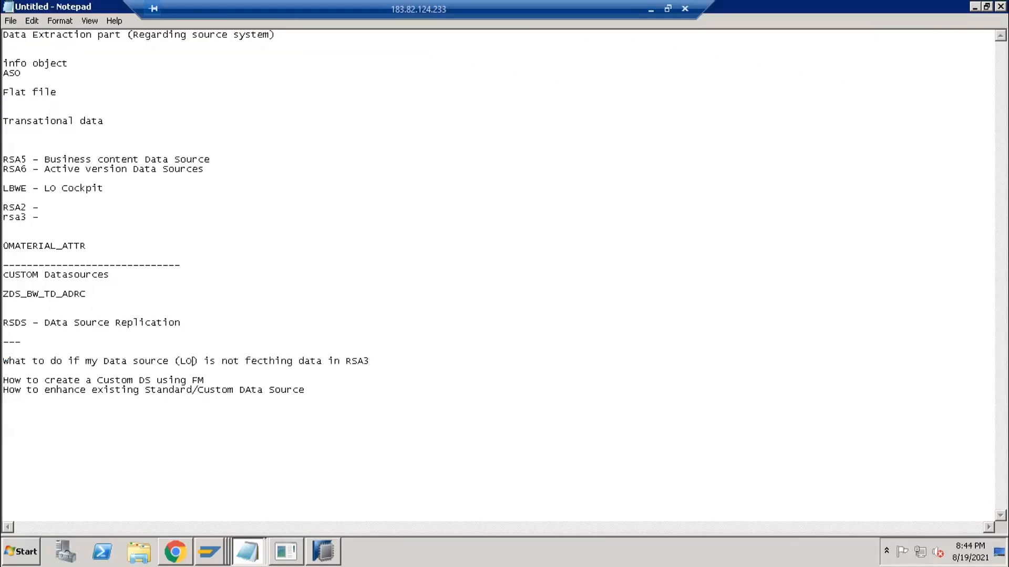
left_click(392, 360)
- Add the topic 'How to enhance standard data soruce by adding fields from Pool'
key("Return")
type("How to add")
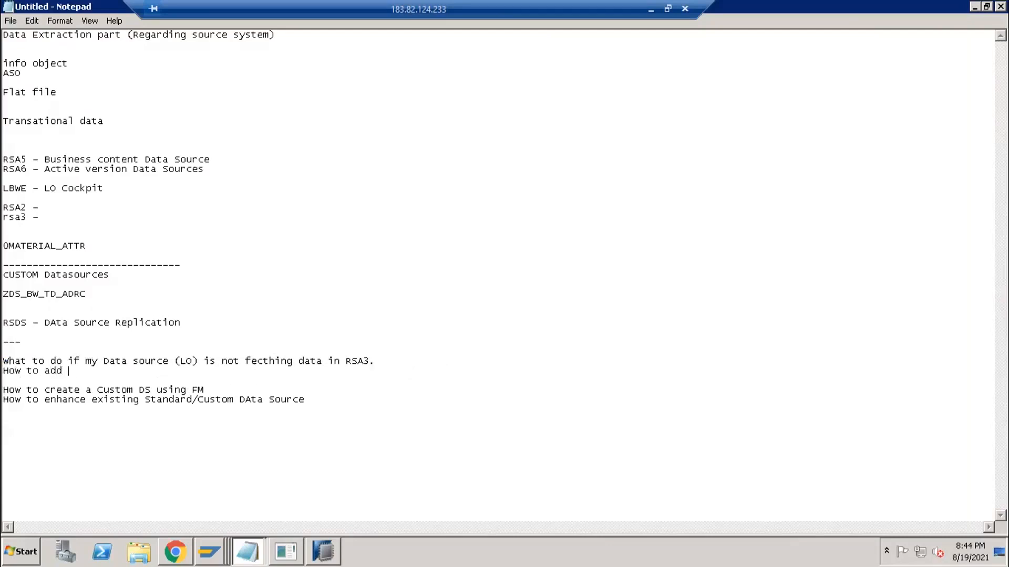
key("BackSpace")
key("BackSpace")
key("BackSpace")
type("enhanc")
key("shift+Home")
key("ctrl+c")
key("BackSpace")
key("ctrl+v")
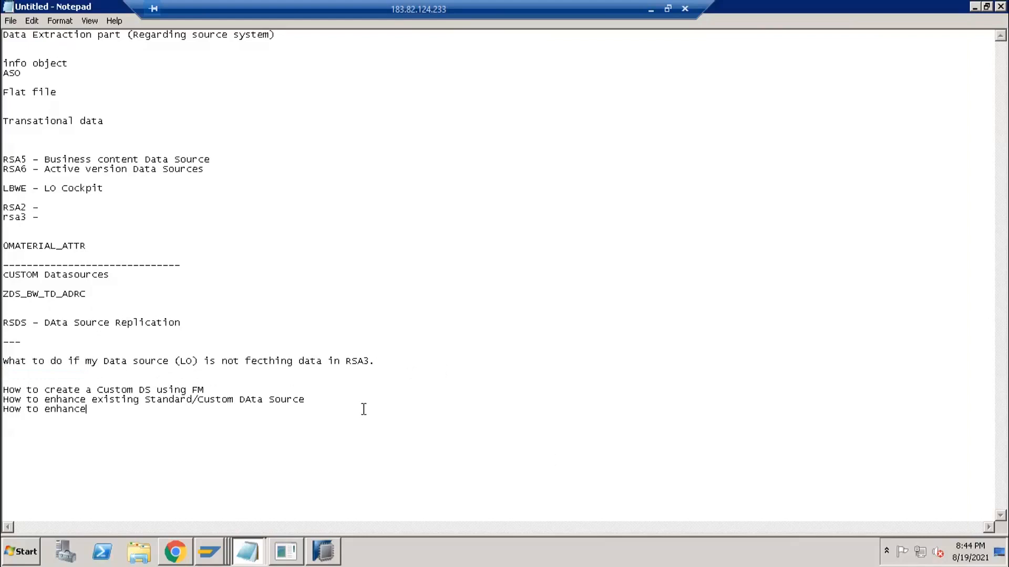
type("extras")
key("BackSpace")
type("field")
key("BackSpace")
key("BackSpace")
key("BackSpace")
key("BackSpace")
key("BackSpace")
key("BackSpace")
key("BackSpace")
key("BackSpace")
type("standard data soruce by")
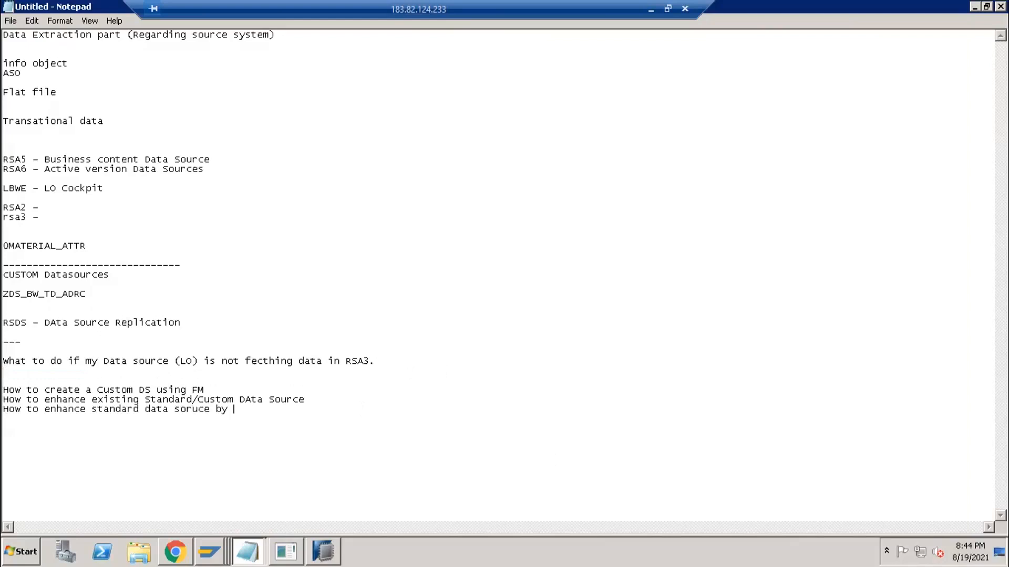
type(" adding fields from Pool.")
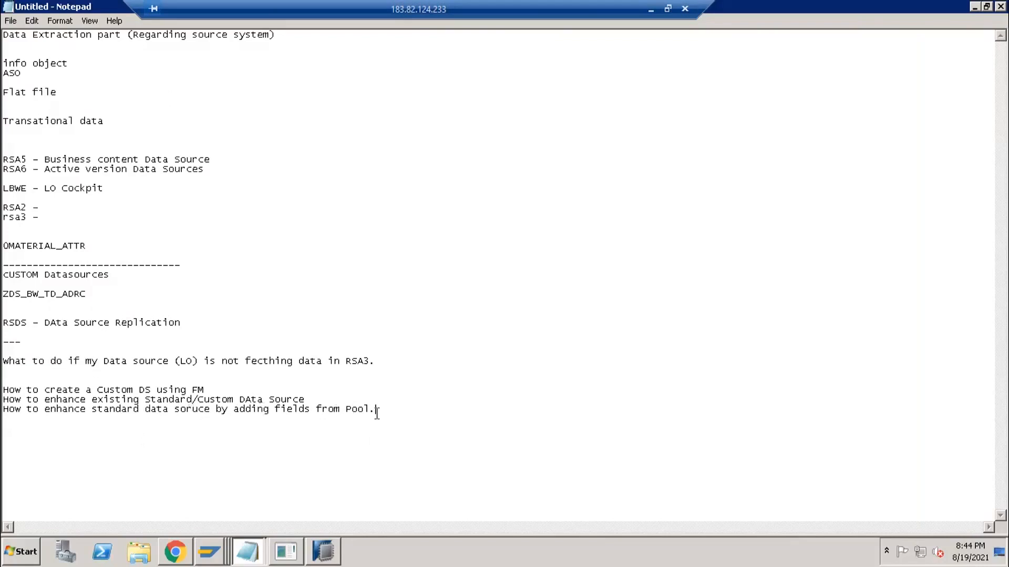
left_click(175, 410)
left_click_drag(4, 362, 387, 414)
left_click(407, 391)
- Add a dashed separator and the assignment 'Create a Transactional data source on VBAK table (based on Table)'
type("-------------------------  ")
type("Create ")
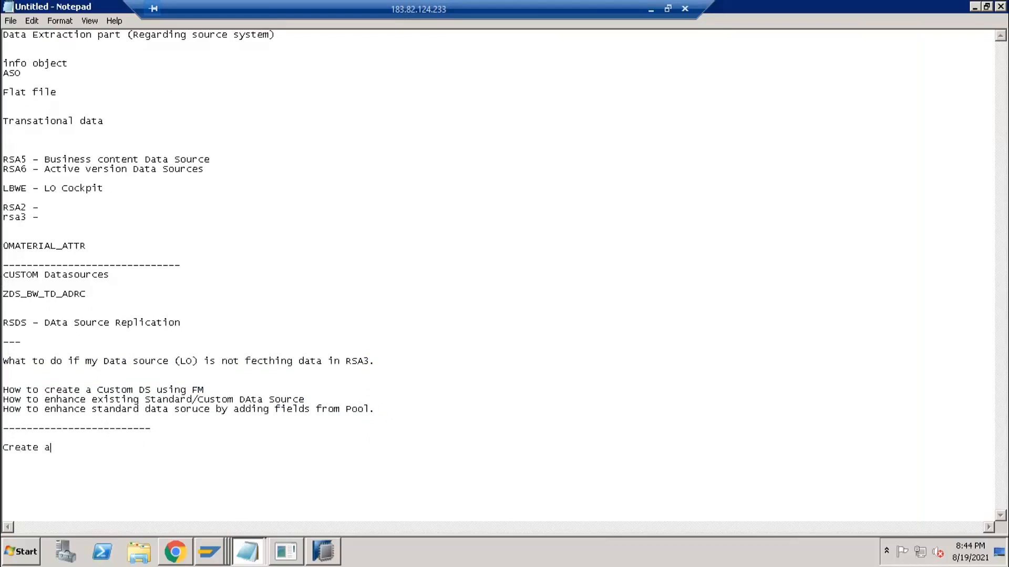
type("a TRansactional data soruce")
key("BackSpace")
key("BackSpace")
key("BackSpace")
key("BackSpace")
type("urce on")
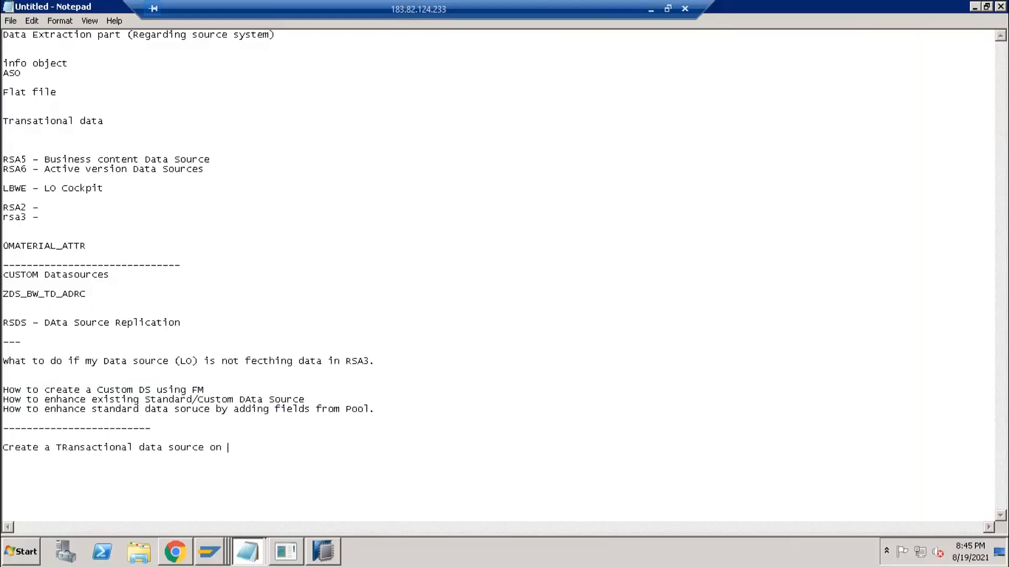
type(" VBAK table")
type("() based on Table")
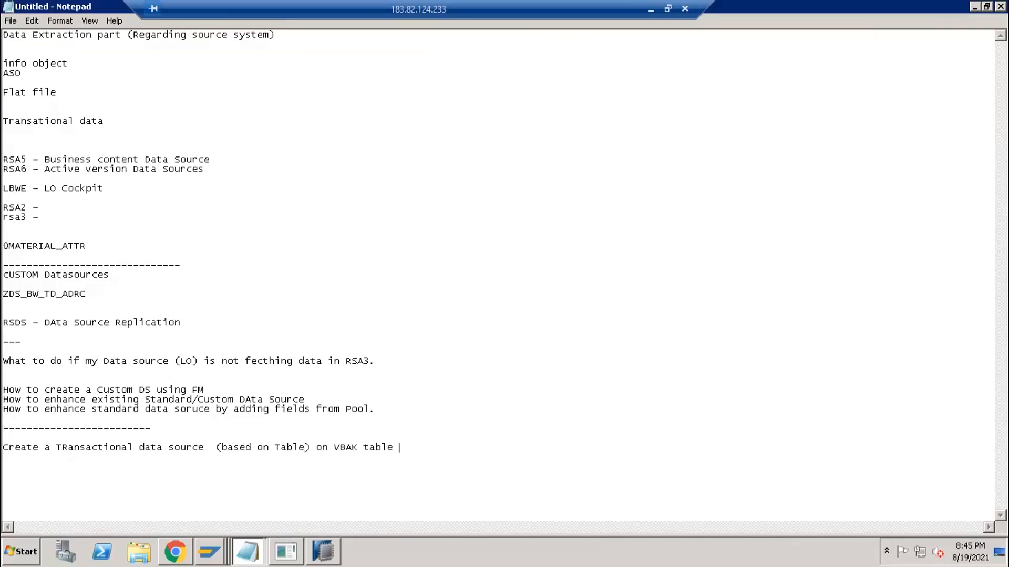
type("eaate")
key("BackSpace")
- Add the assignment to create a master data text source fetching material Text information, then exit full screen
type("te a master data text data soruce")
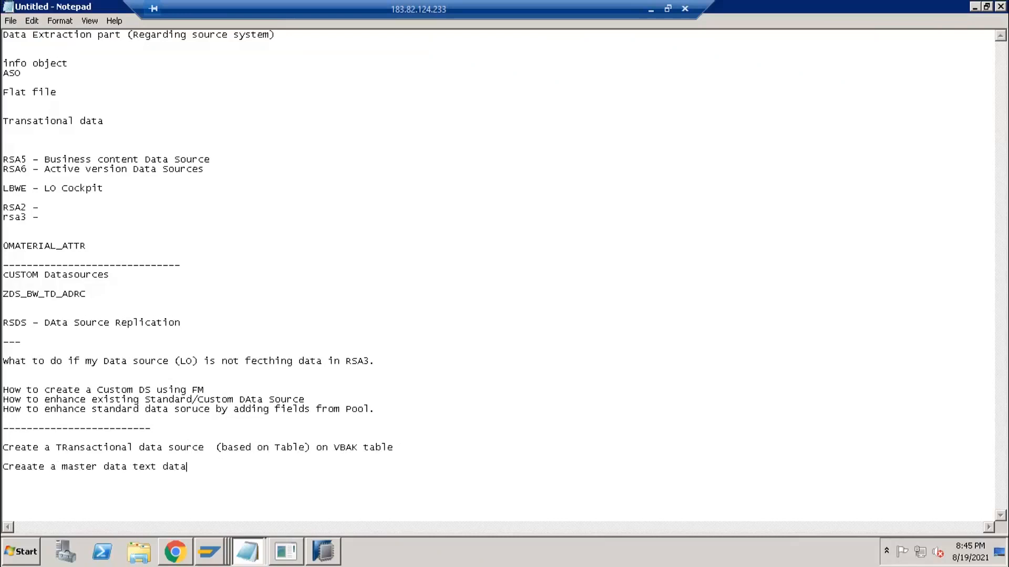
key("BackSpace")
key("BackSpace")
key("BackSpace")
key("BackSpace")
type("urce to fetch material Text fin")
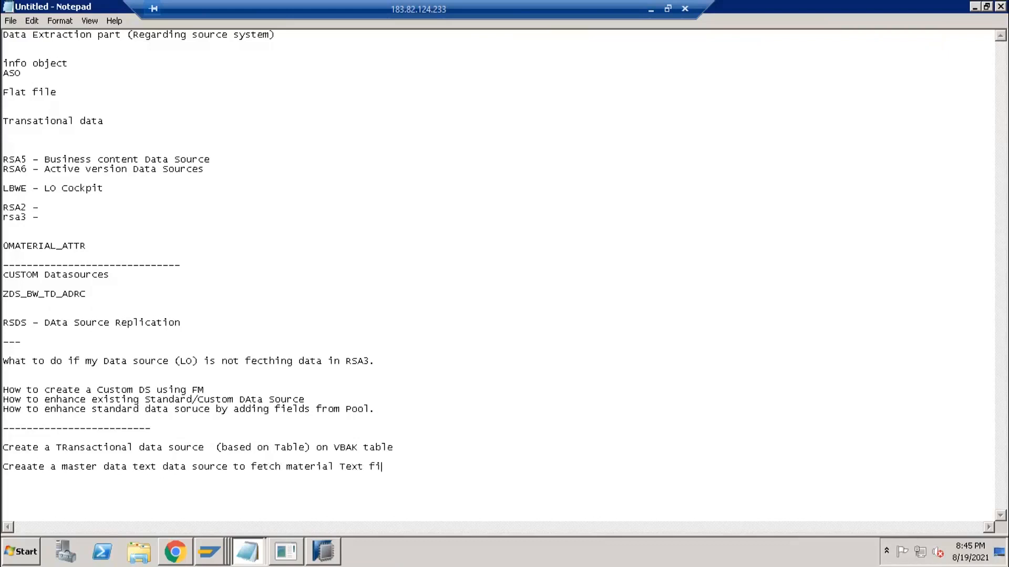
key("BackSpace")
key("BackSpace")
type("nforation")
key("BackSpace")
key("BackSpace")
key("BackSpace")
key("BackSpace")
key("BackSpace")
type("mati")
left_click(335, 466)
left_click(286, 467, "shift")
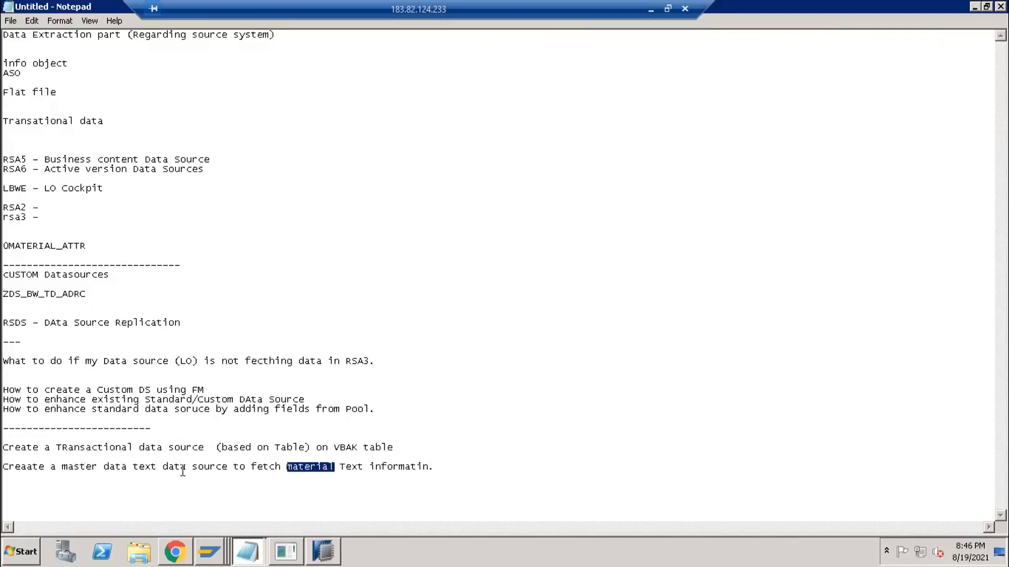
left_click_drag(68, 466, 264, 466)
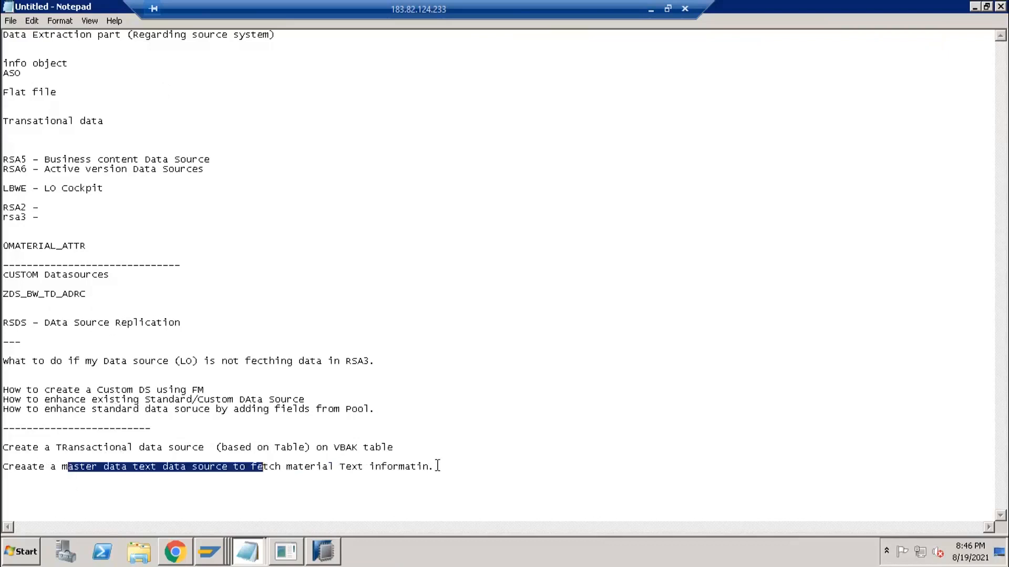
left_click(436, 467)
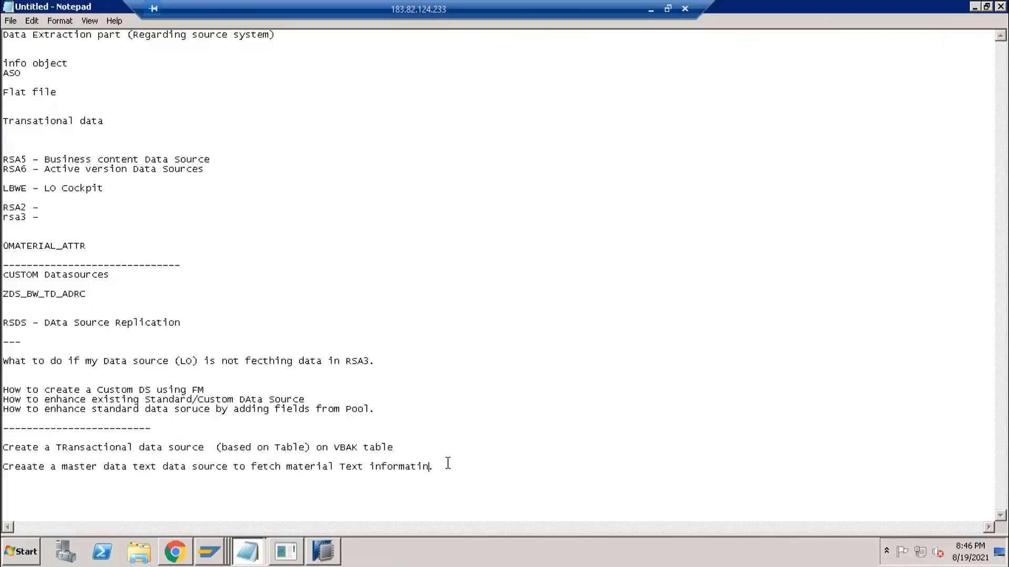
type("o")
key("BackSpace")
key("BackSpace")
type("on")
left_click(491, 275)
double_click(587, 7)
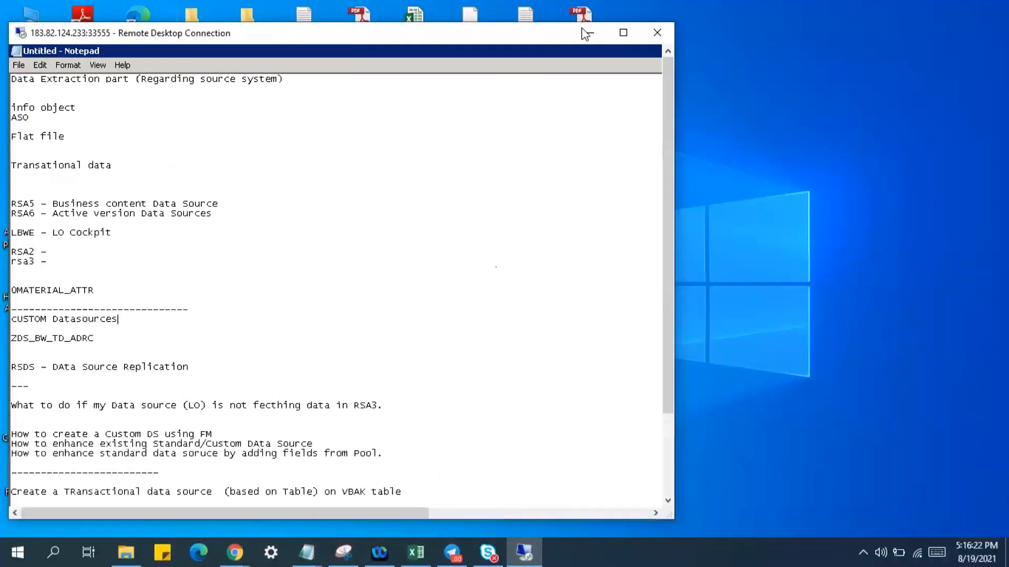